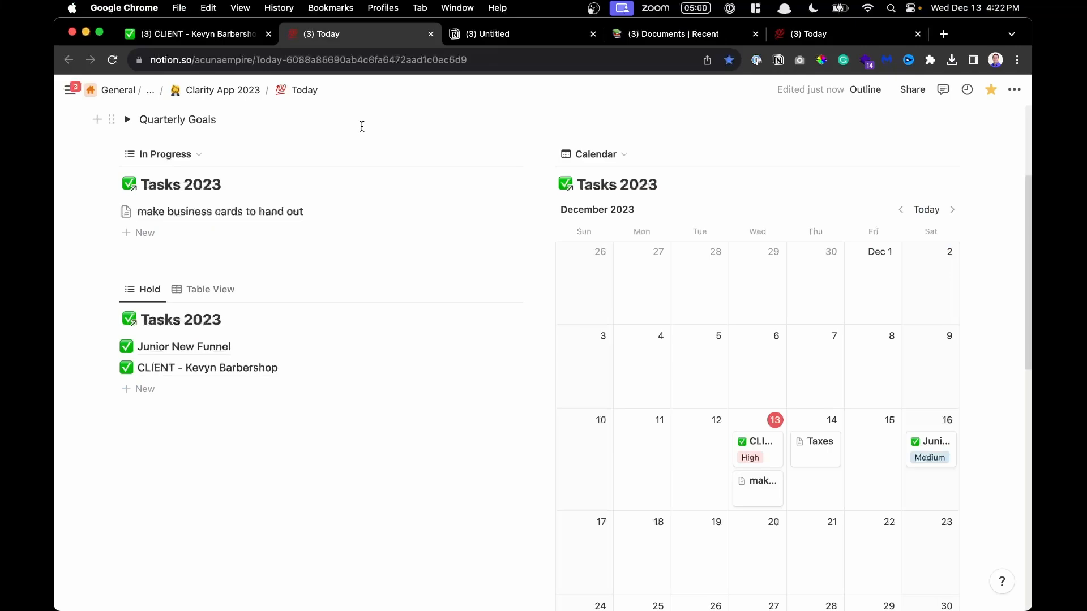
Bring up the barbershop client task page and review its checklists and notes, ending at the top
click(230, 41)
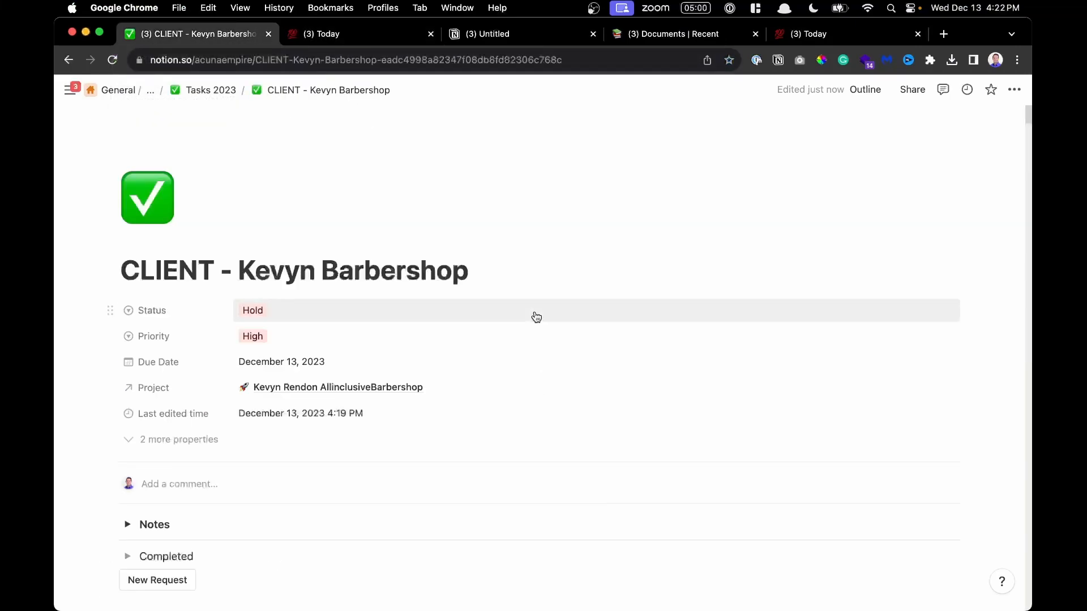
scroll(534, 312, down, 6)
scroll(534, 311, down, 11)
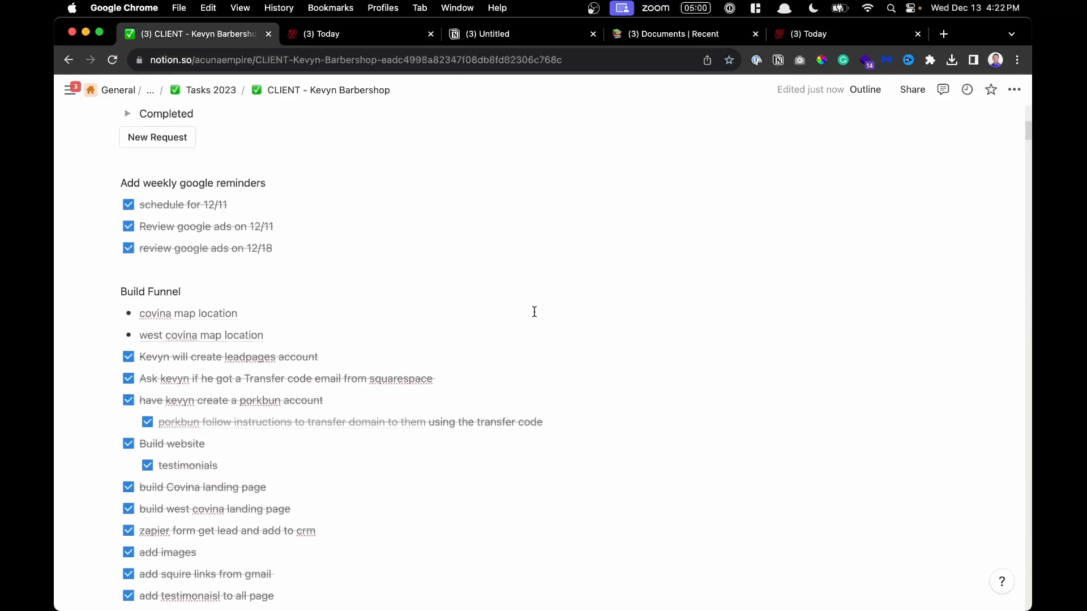
scroll(534, 312, down, 12)
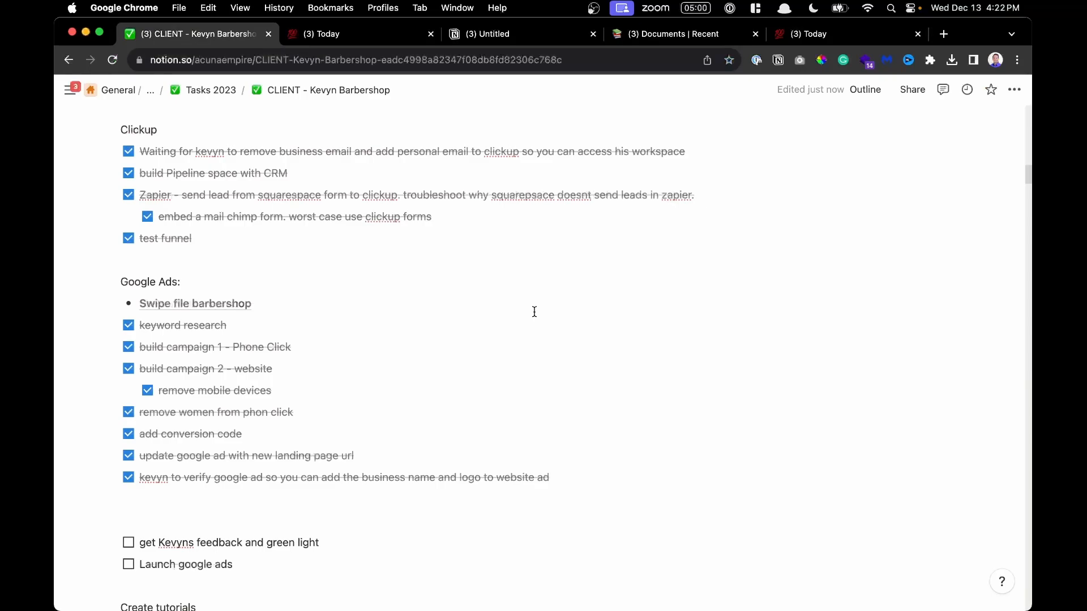
scroll(534, 312, down, 8)
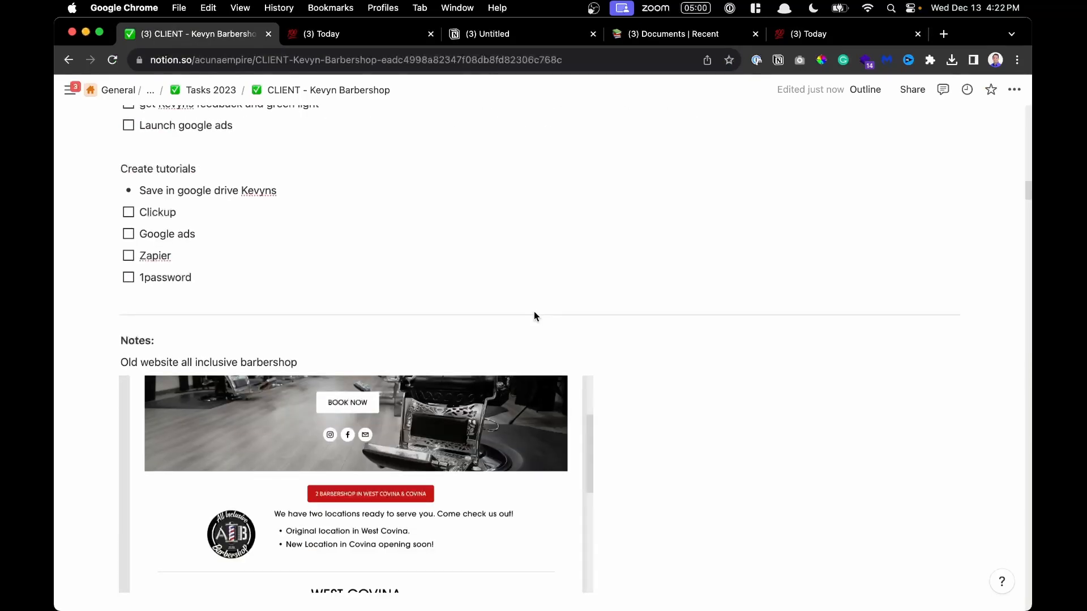
scroll(534, 315, up, 7)
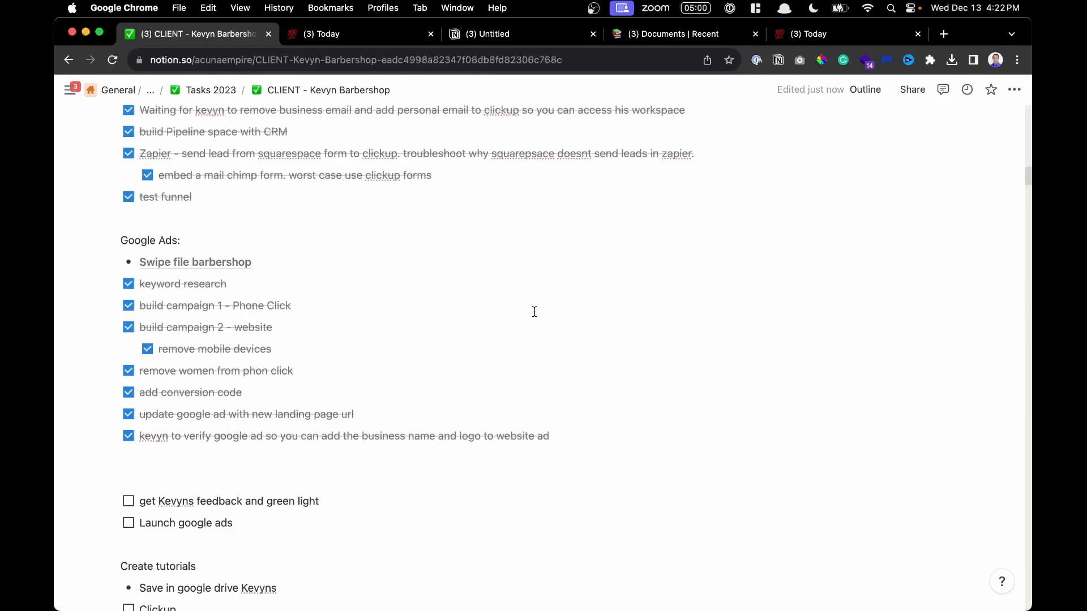
scroll(534, 312, up, 20)
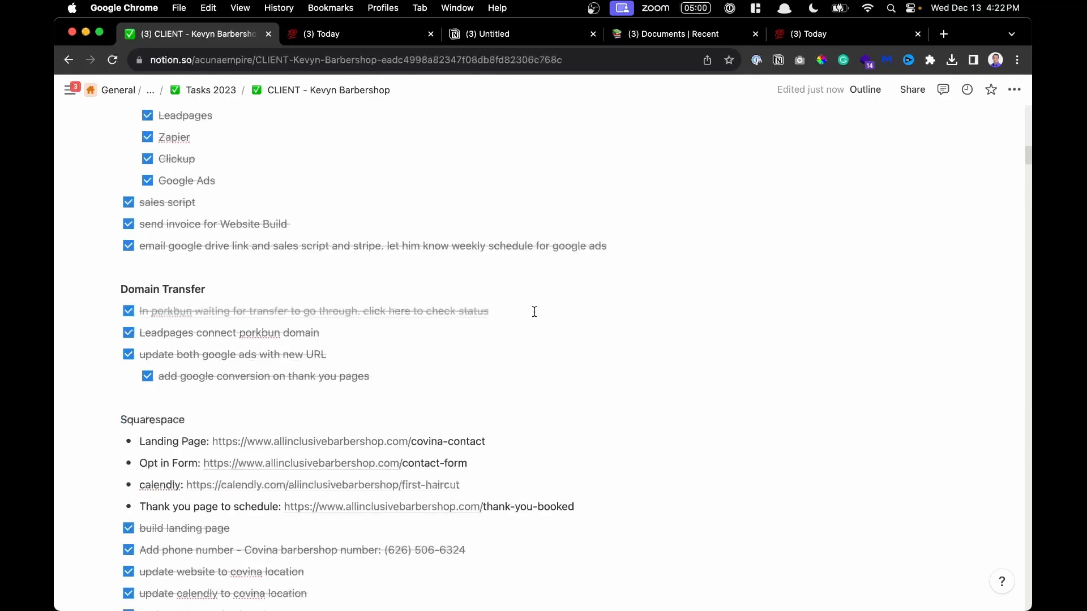
scroll(534, 312, up, 3)
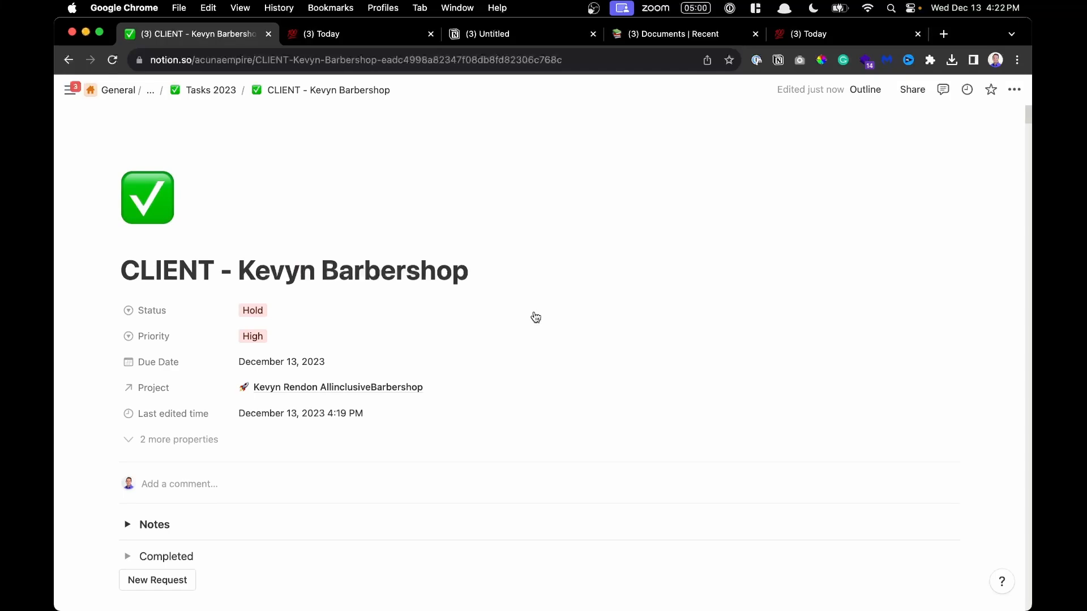
On the Today calendar, move Taxes to December 15 and Junior New Funnel to December 14
click(318, 35)
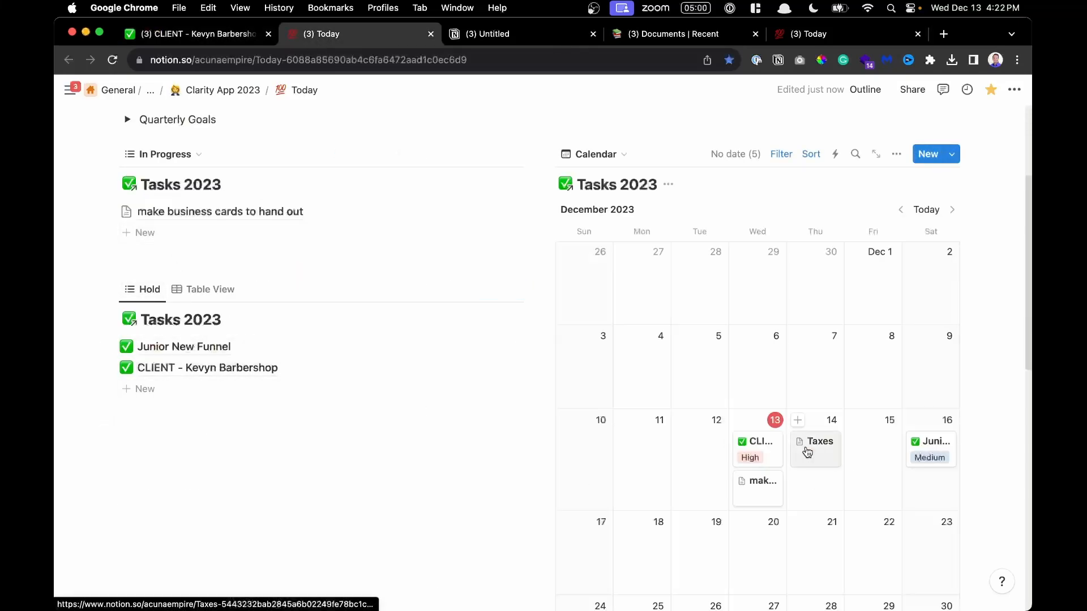
scroll(828, 454, up, 3)
scroll(813, 448, right, 2)
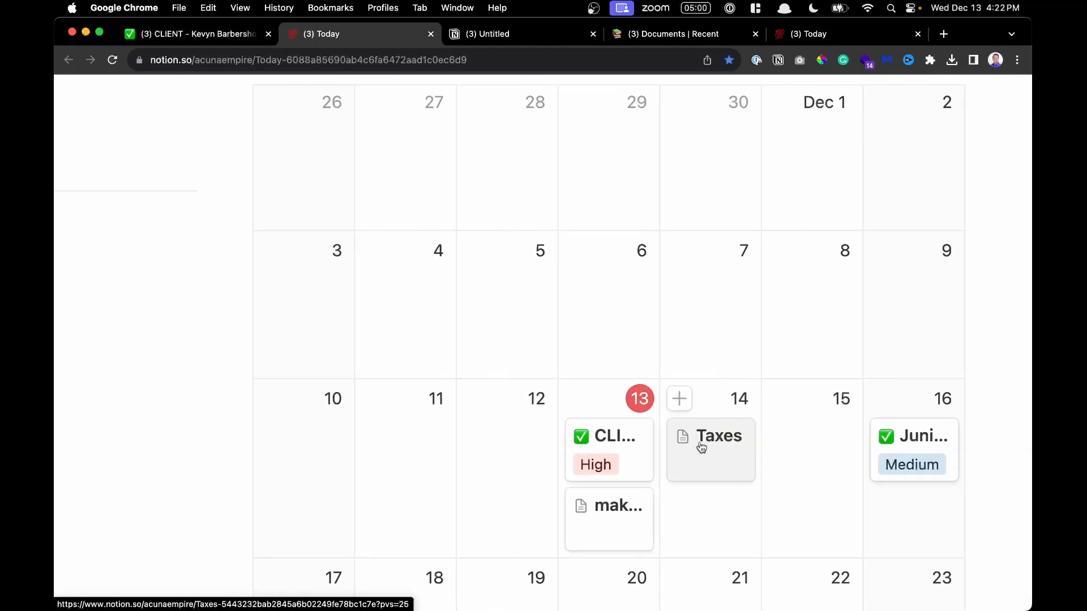
drag(720, 453, 816, 437)
drag(905, 436, 759, 473)
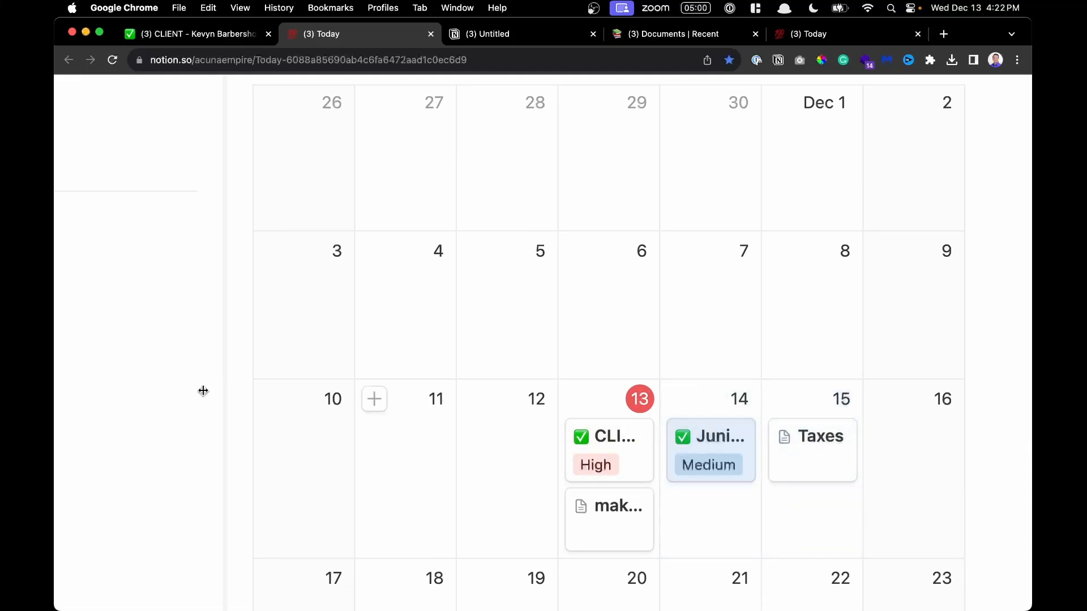
scroll(309, 374, down, 3)
scroll(687, 429, down, 2)
scroll(866, 342, up, 2)
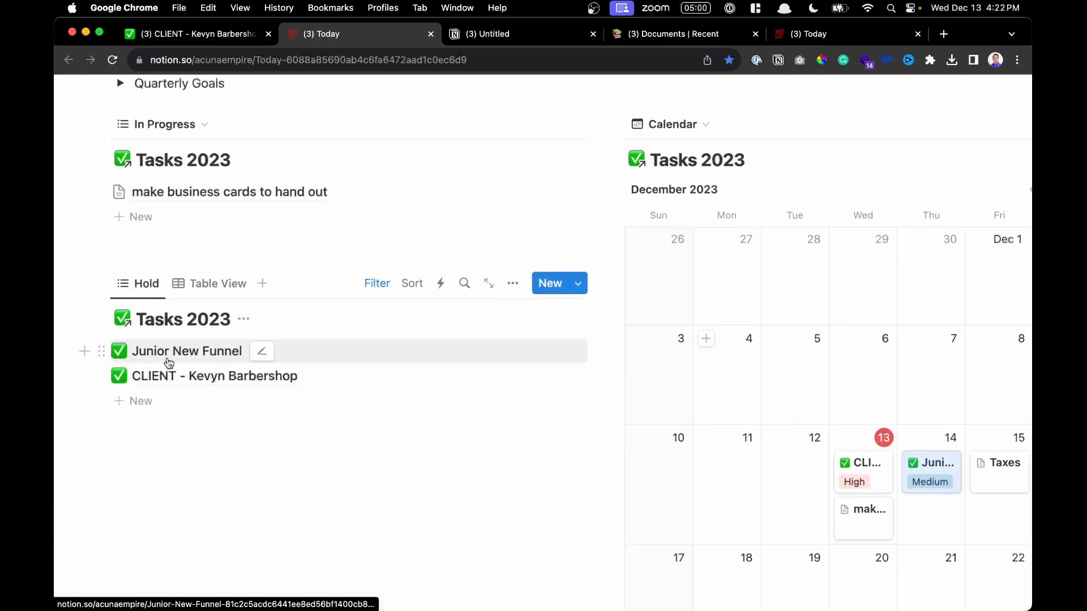
scroll(168, 361, up, 5)
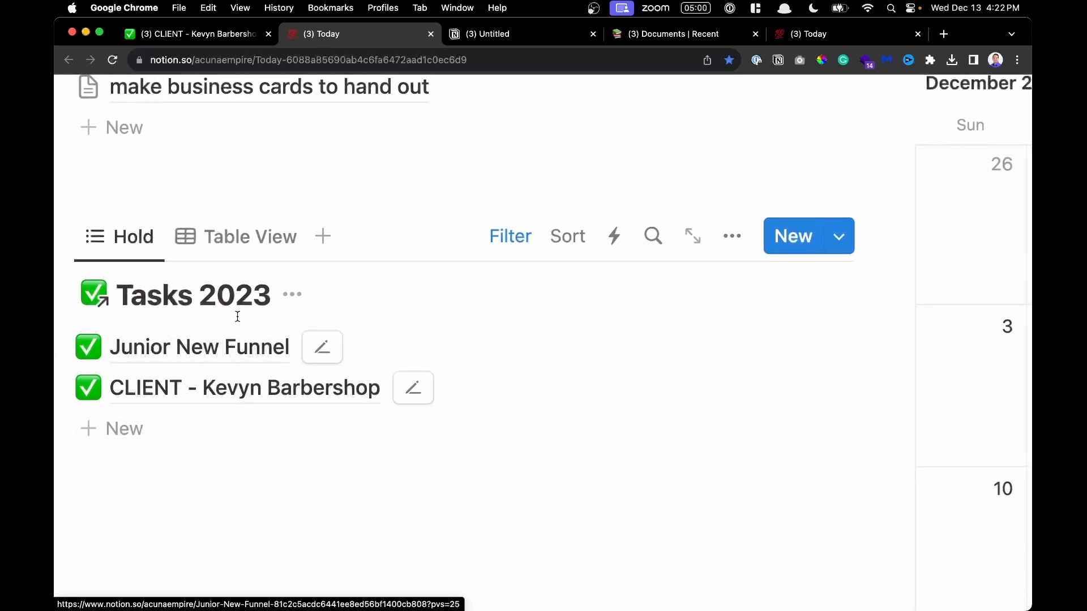
Open Junior New Funnel in side peek and open its attached HFYC Website & Email Flow PDF
click(229, 357)
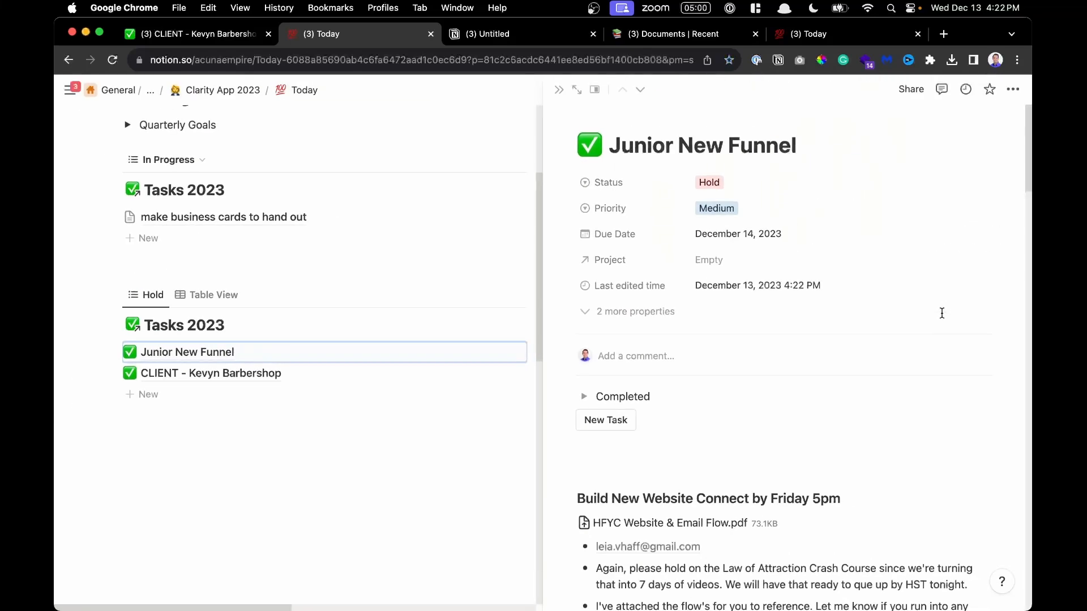
scroll(799, 245, down, 10)
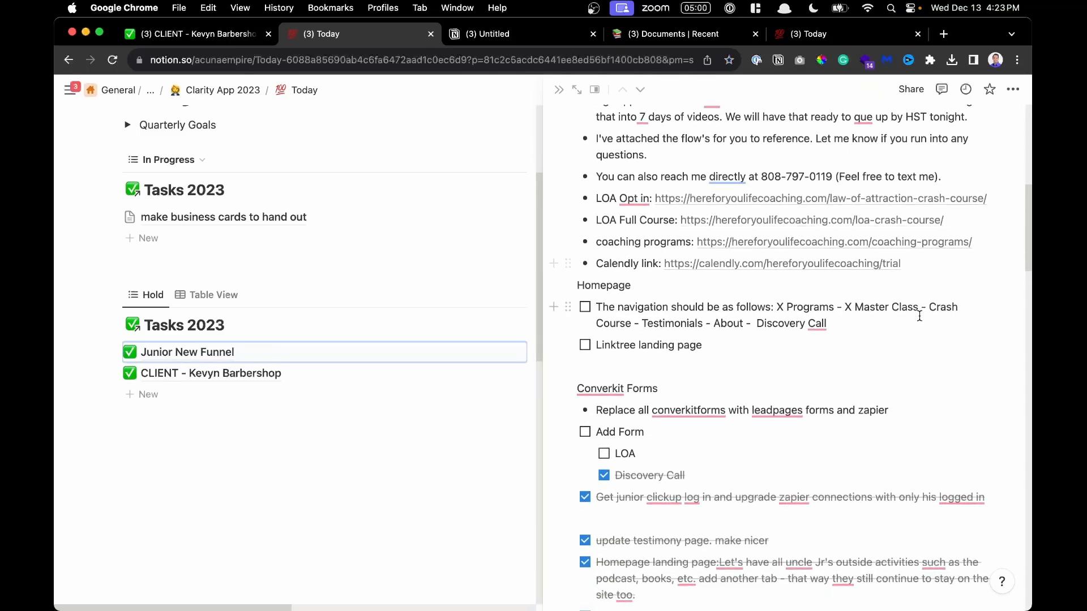
scroll(799, 244, up, 10)
click(629, 213)
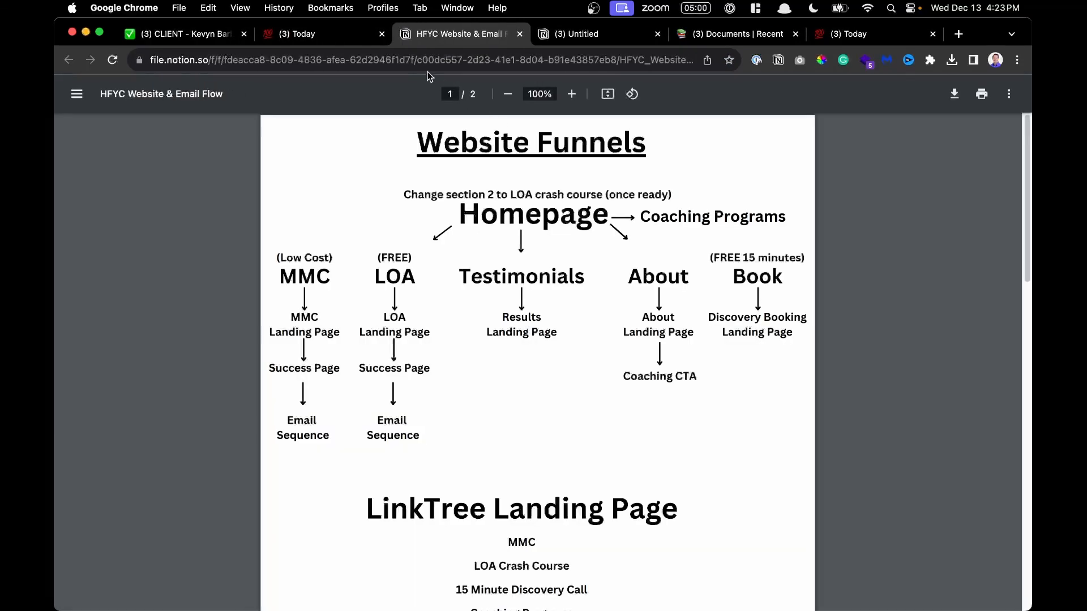
Back on the Today page, read the task notes, selecting the Add Form and Replace text
click(347, 37)
scroll(706, 361, down, 10)
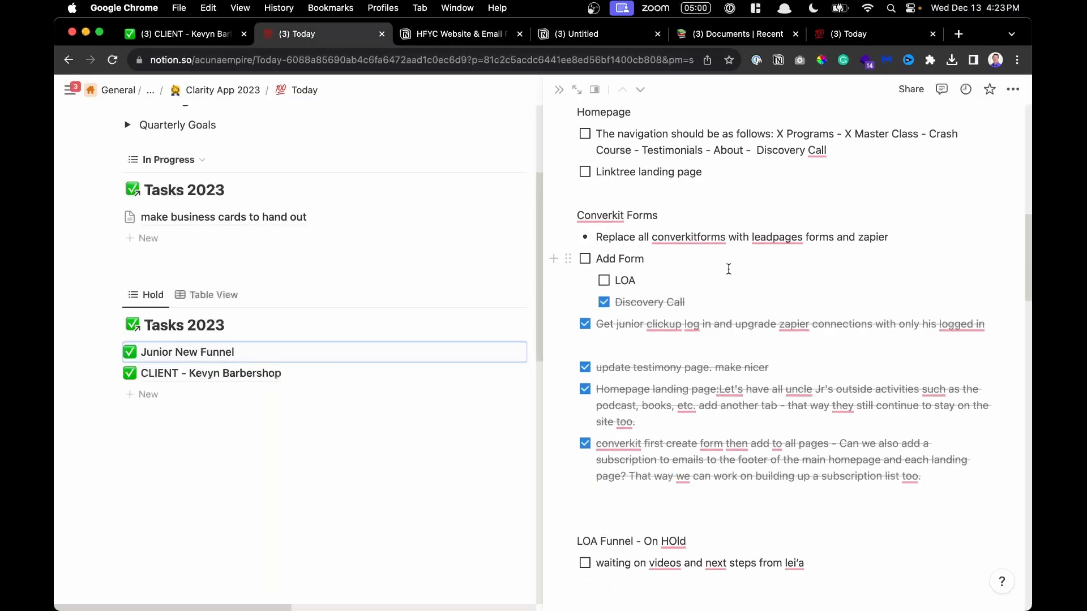
scroll(734, 355, up, 5)
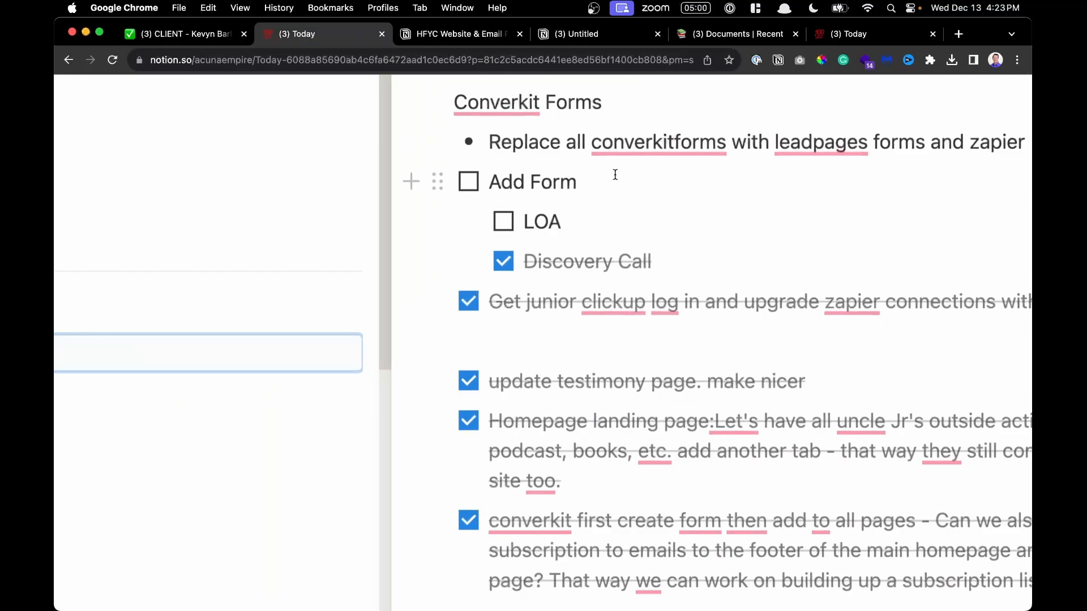
drag(615, 174, 498, 181)
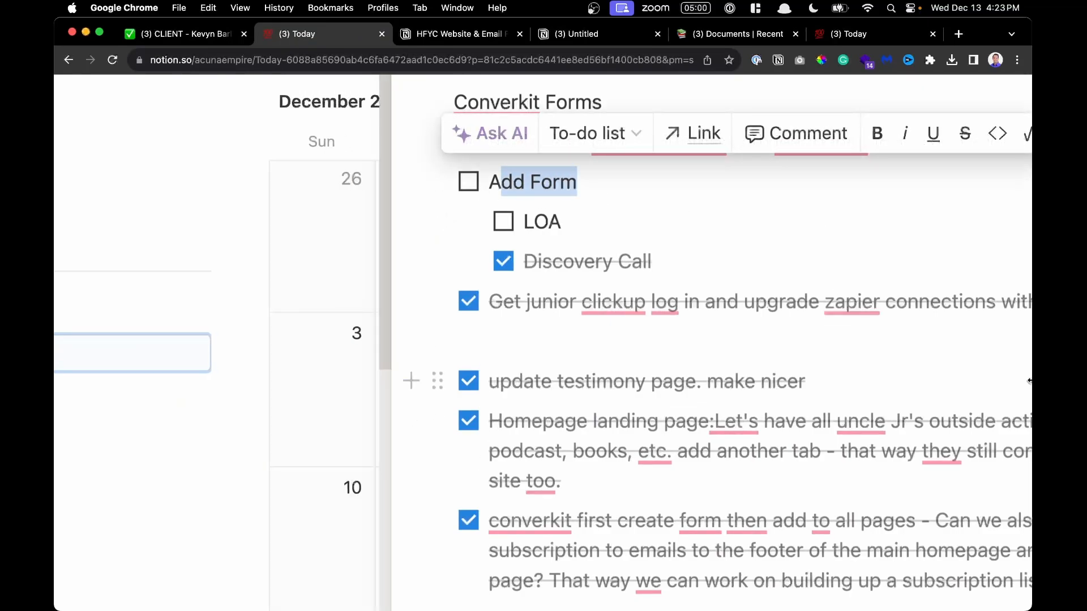
scroll(1029, 381, down, 5)
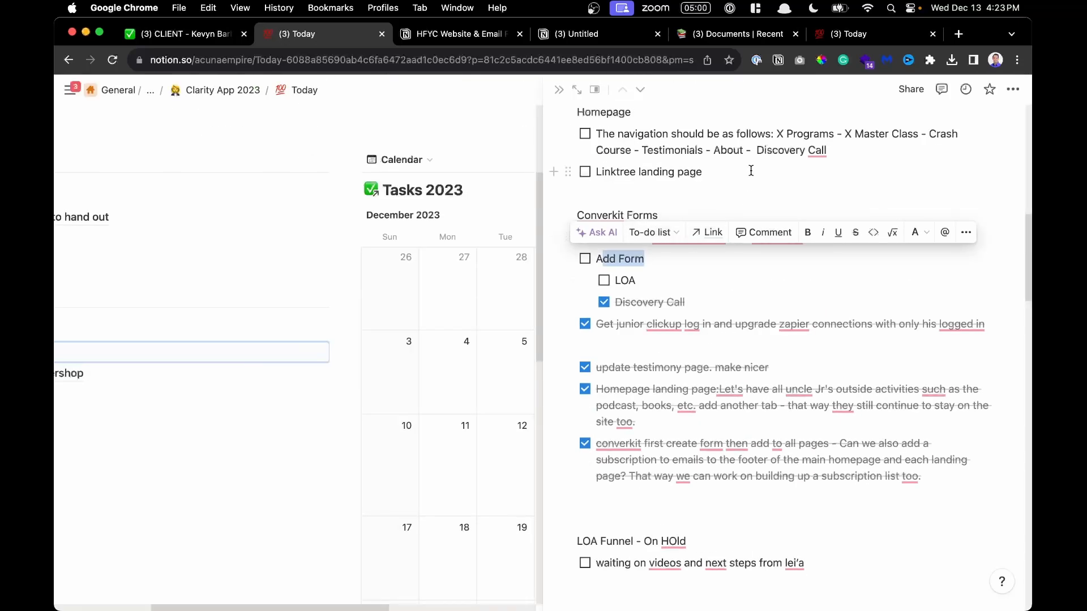
click(751, 170)
drag(926, 239, 608, 237)
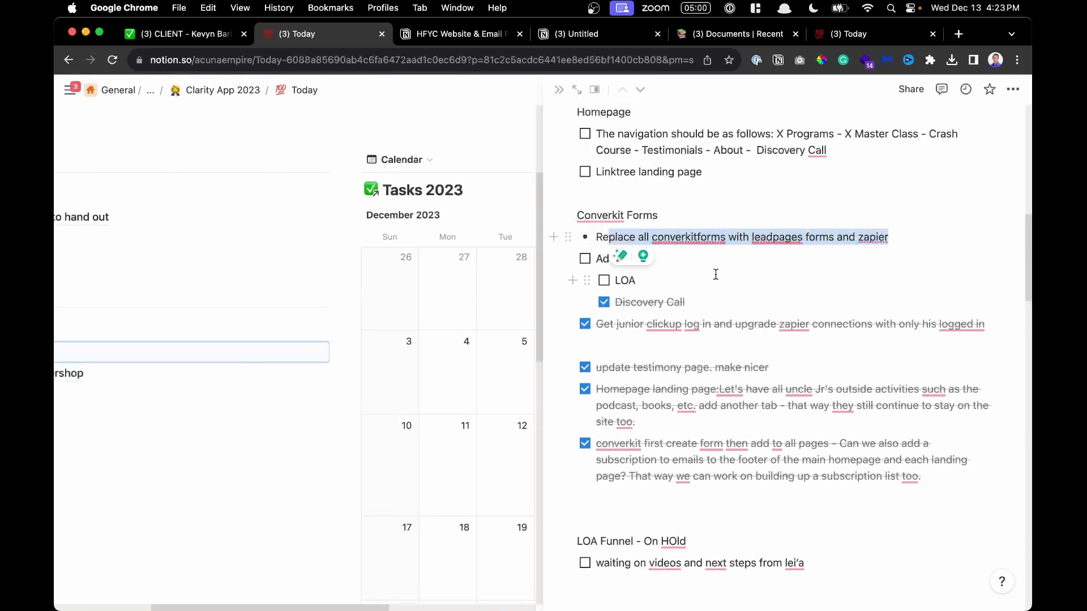
scroll(719, 277, down, 10)
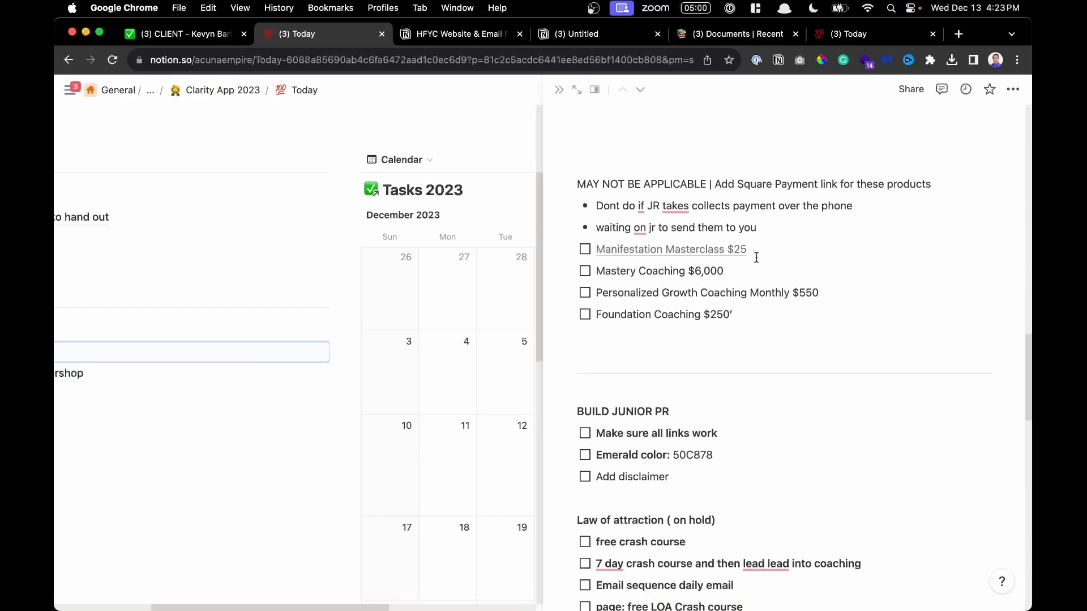
drag(757, 229, 692, 206)
scroll(702, 212, up, 7)
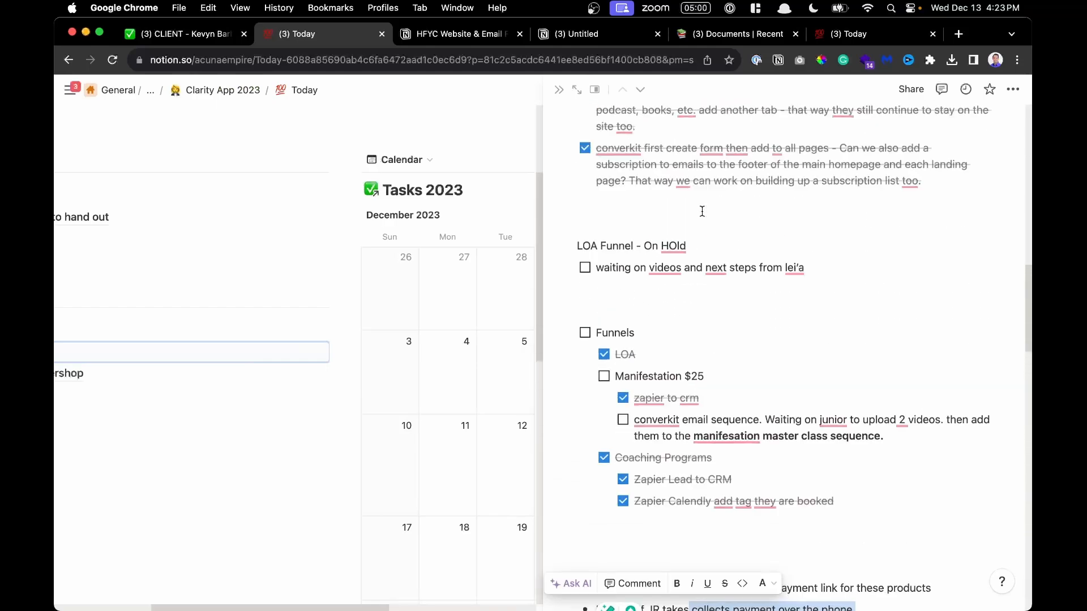
scroll(701, 211, up, 12)
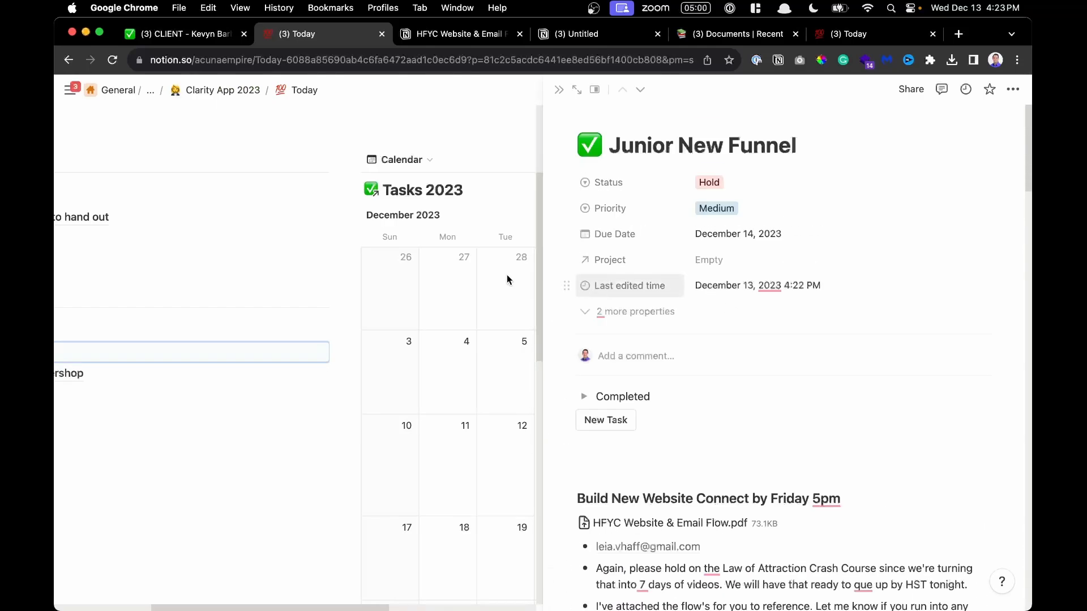
click(390, 160)
Open the barbershop client task in side peek on the Today page
click(236, 401)
scroll(237, 401, left, 5)
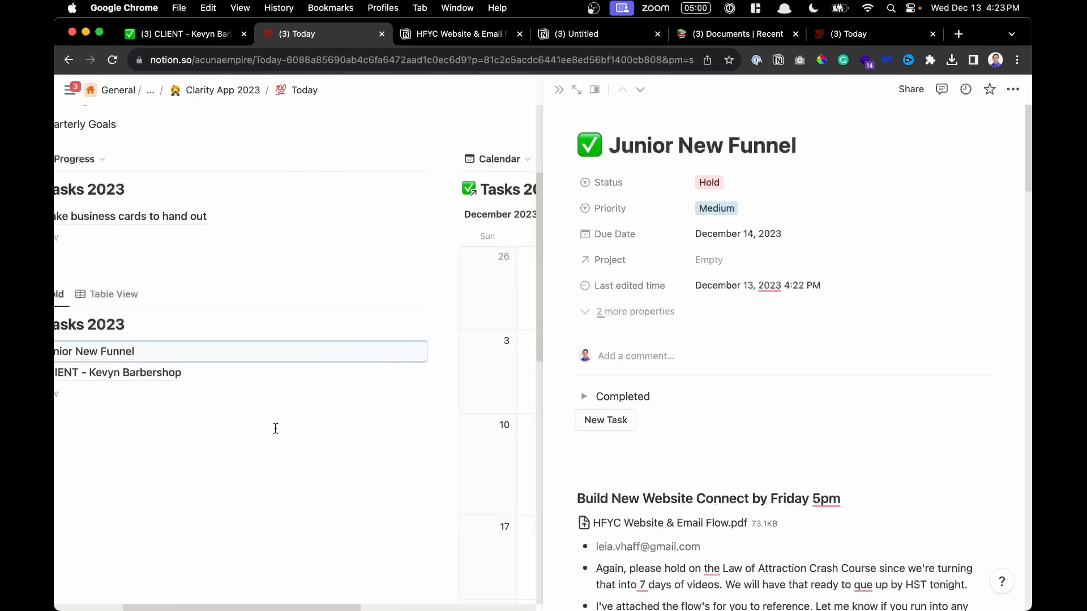
click(229, 373)
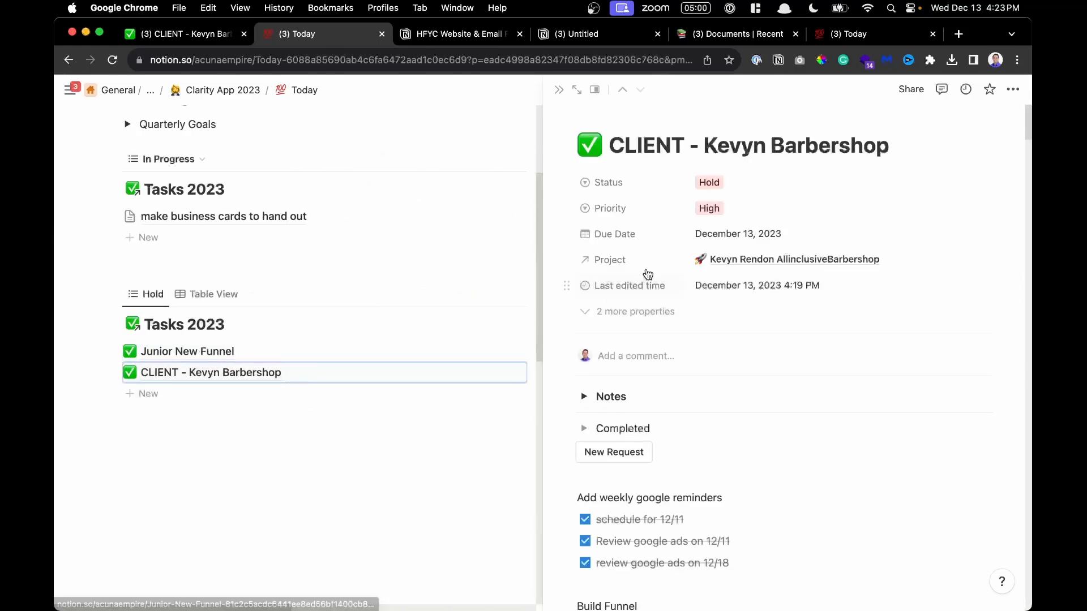
scroll(805, 286, down, 4)
scroll(807, 289, up, 5)
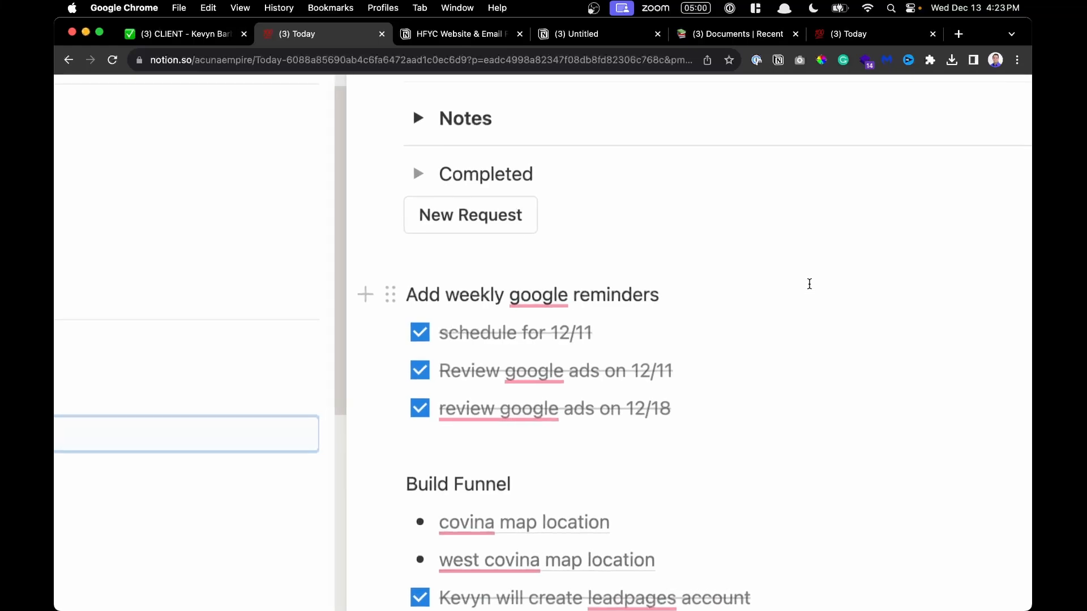
Open the original website screenshot from the task's Notes in a new tab
click(638, 336)
scroll(638, 335, down, 5)
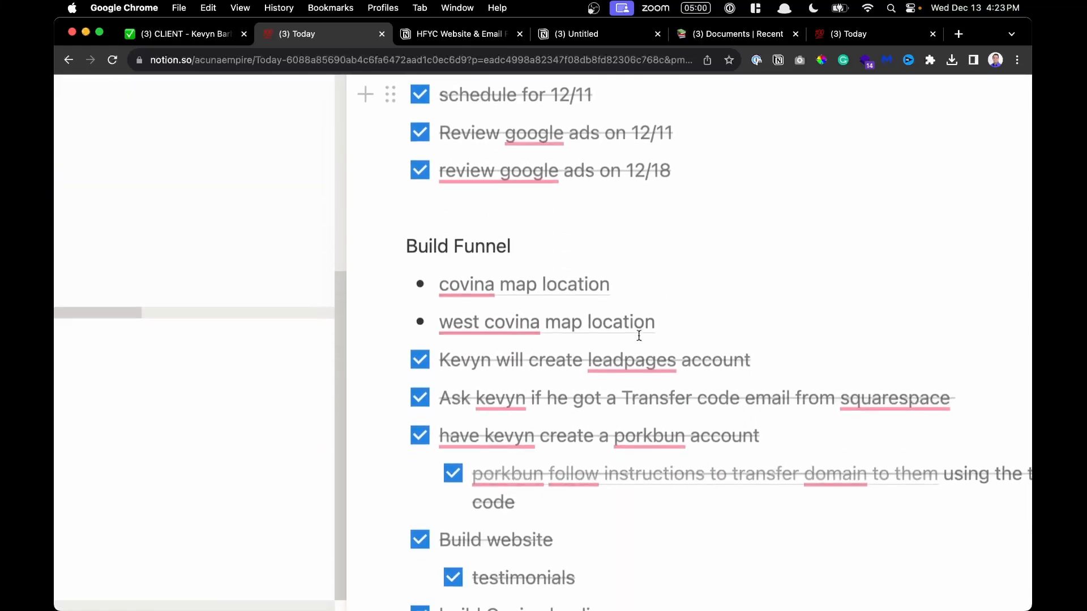
scroll(638, 336, down, 5)
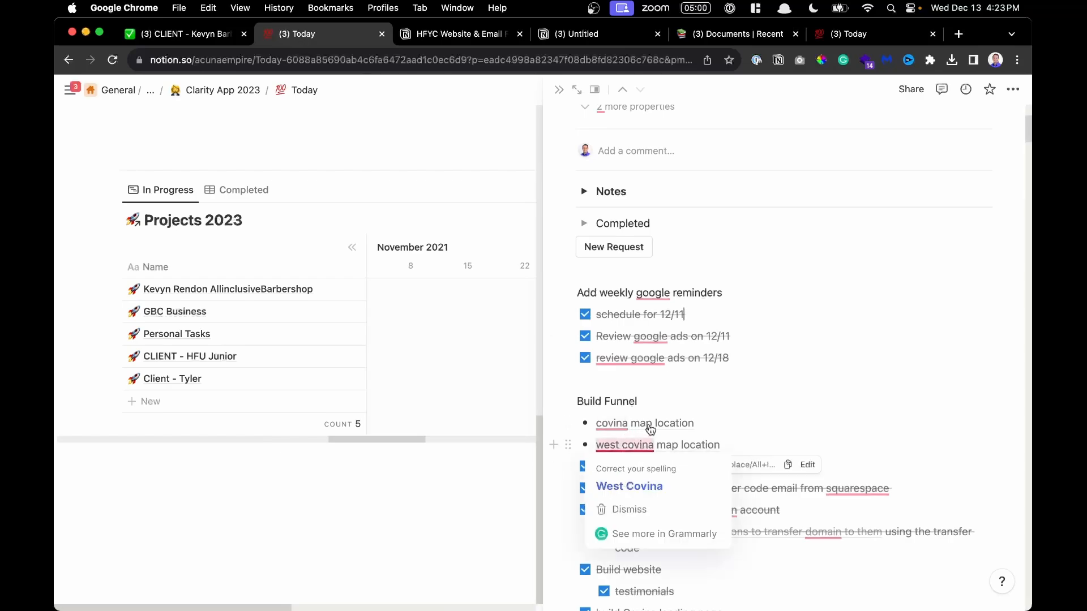
scroll(632, 473, down, 15)
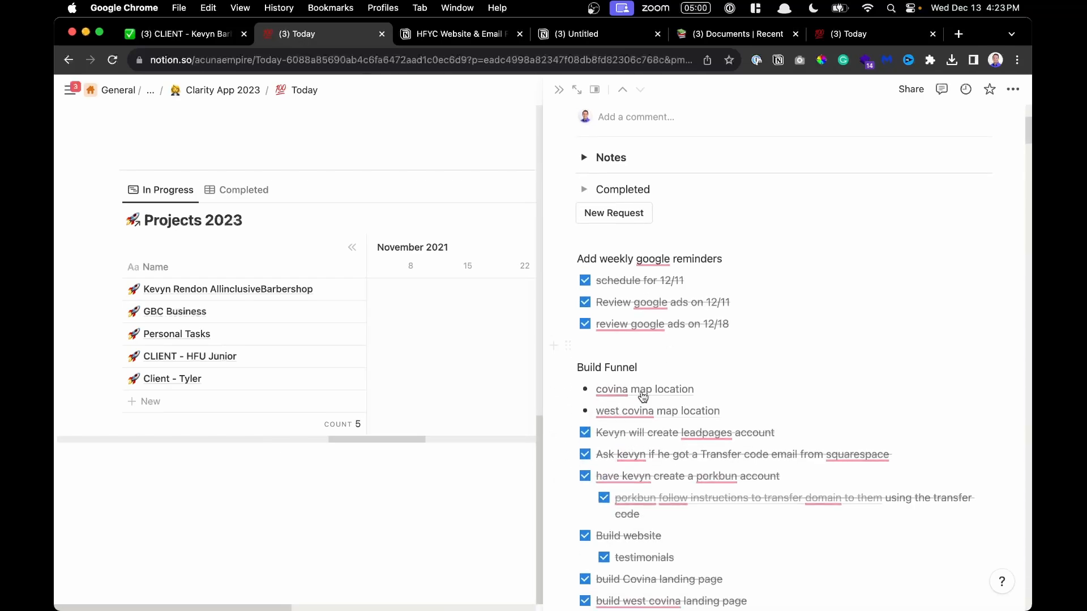
scroll(692, 423, down, 15)
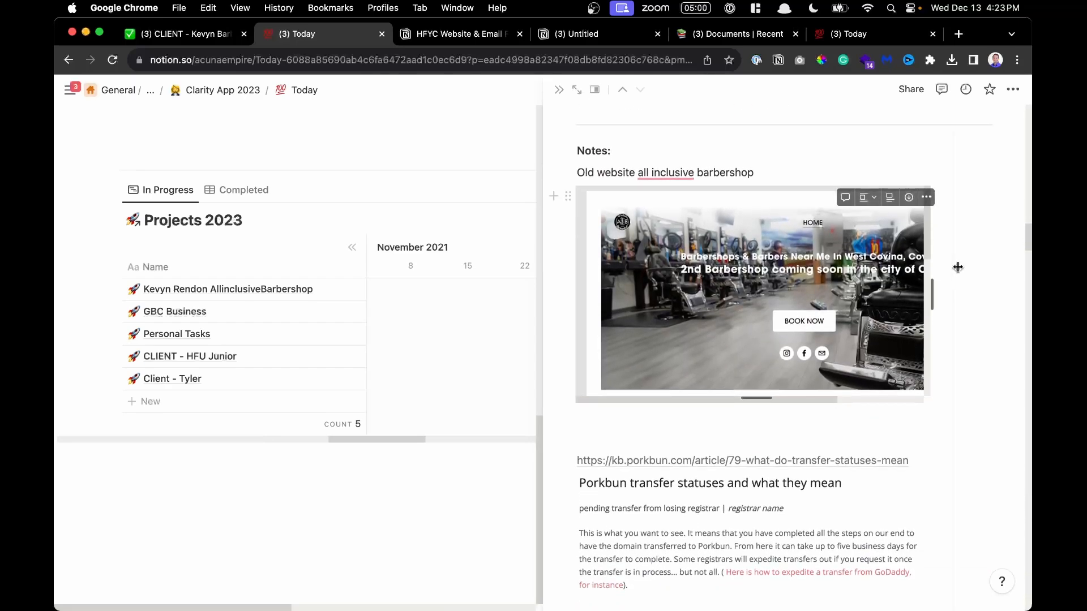
click(925, 197)
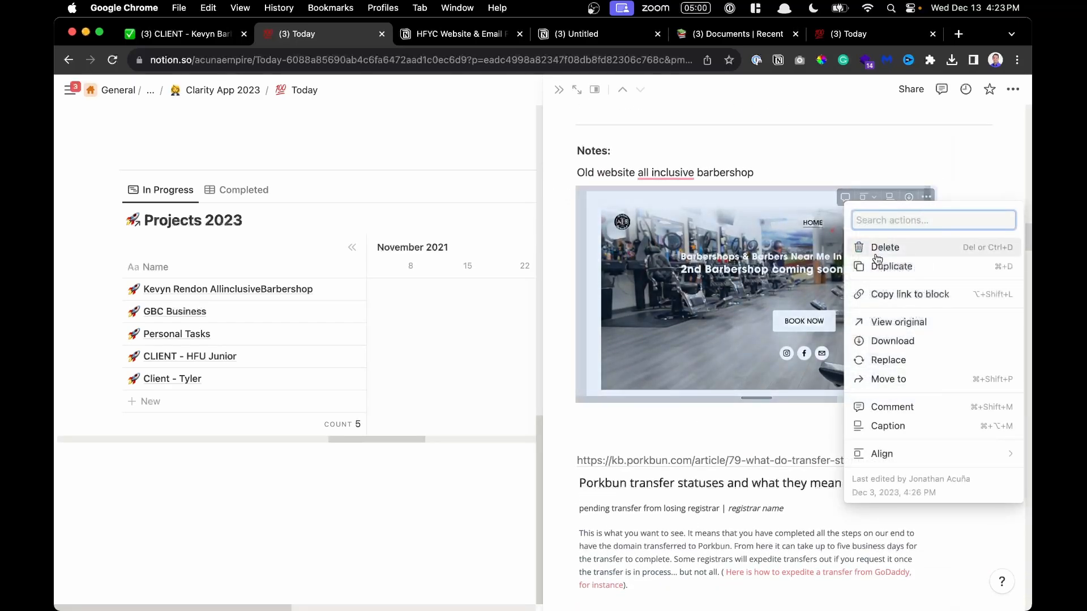
click(874, 321)
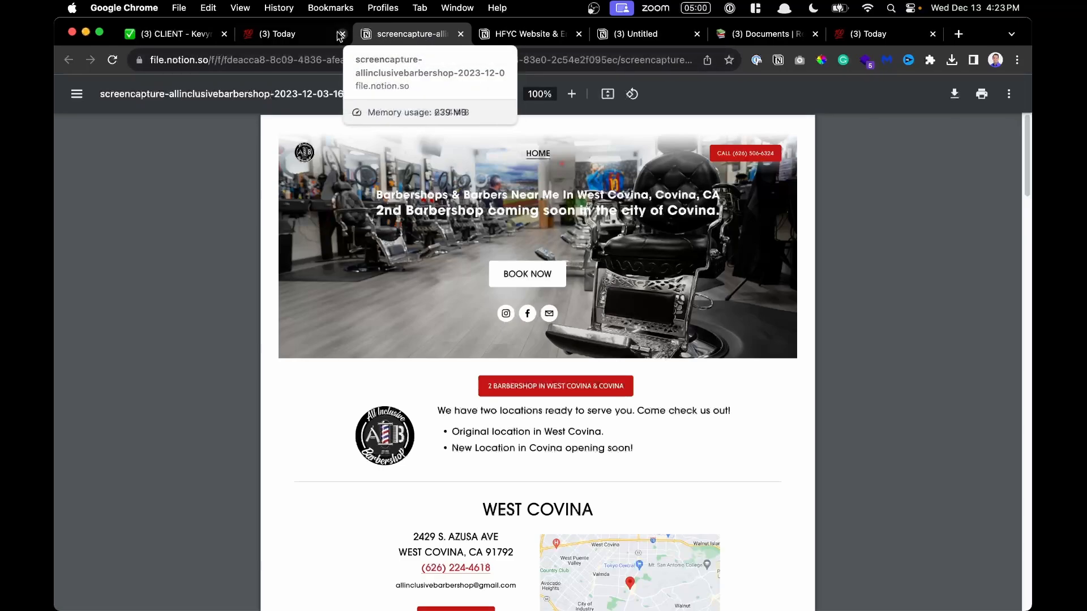
Back on the Today page, enlarge the Porkbun screenshot in the task, then close it
click(306, 35)
scroll(763, 453, down, 4)
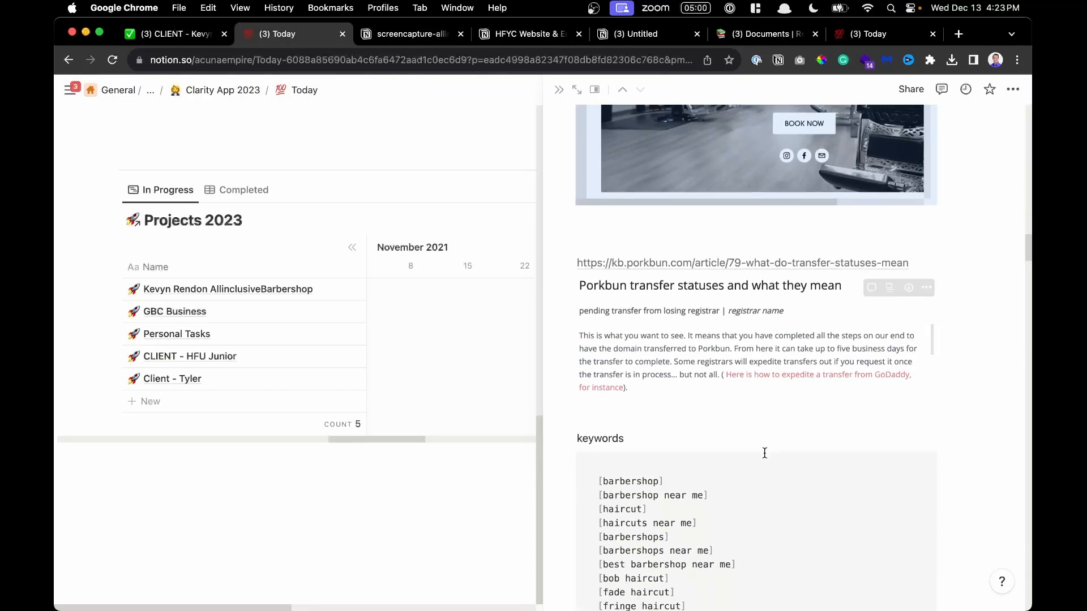
click(722, 334)
click(826, 140)
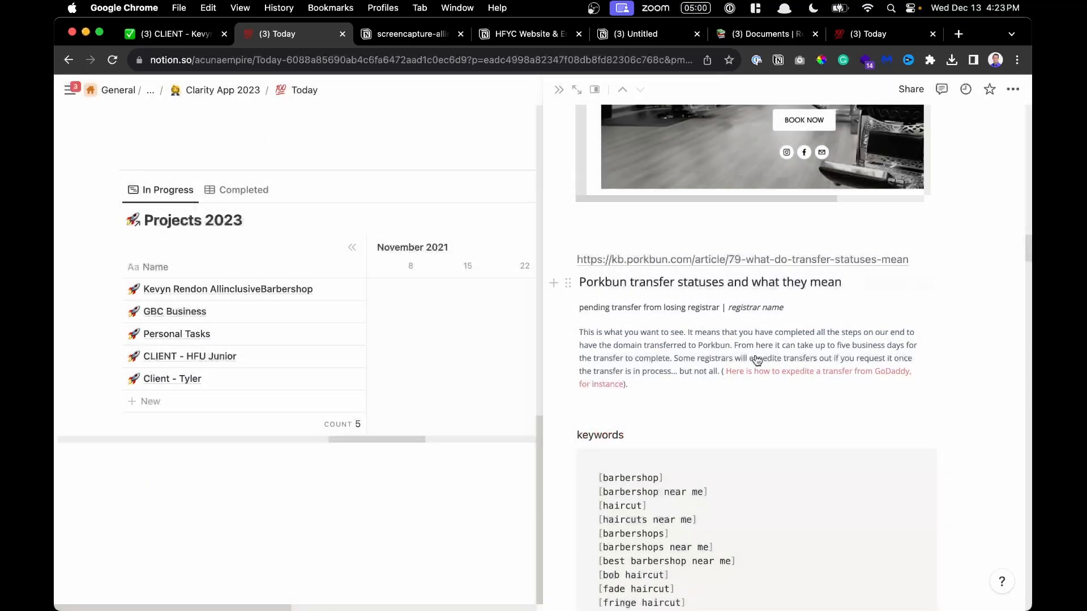
Copy the whole keyword list from the code block and confirm it in clipboard history
scroll(758, 323, down, 2)
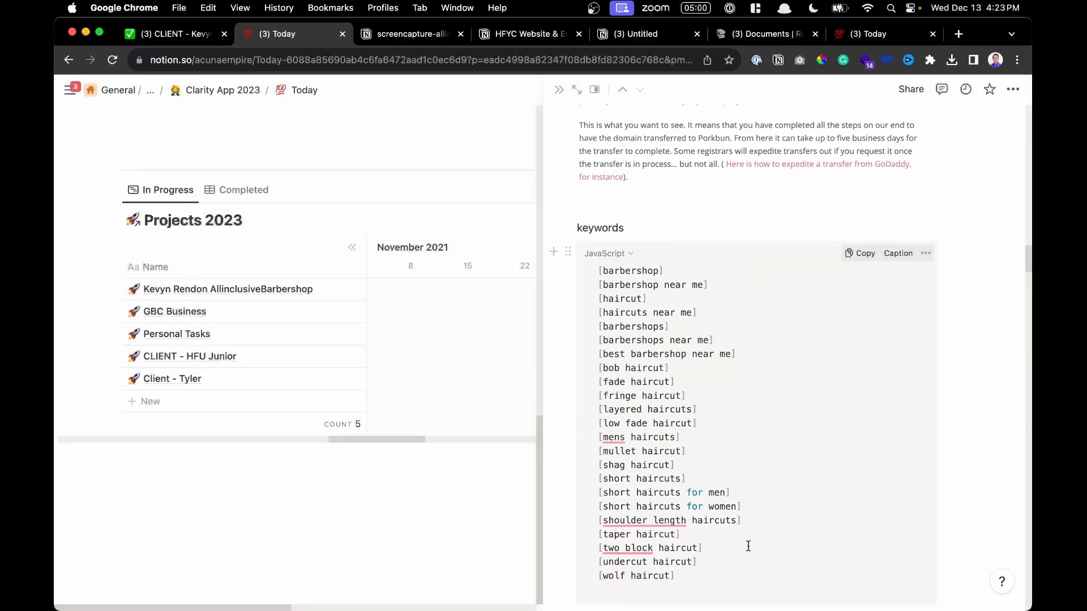
drag(730, 540, 639, 297)
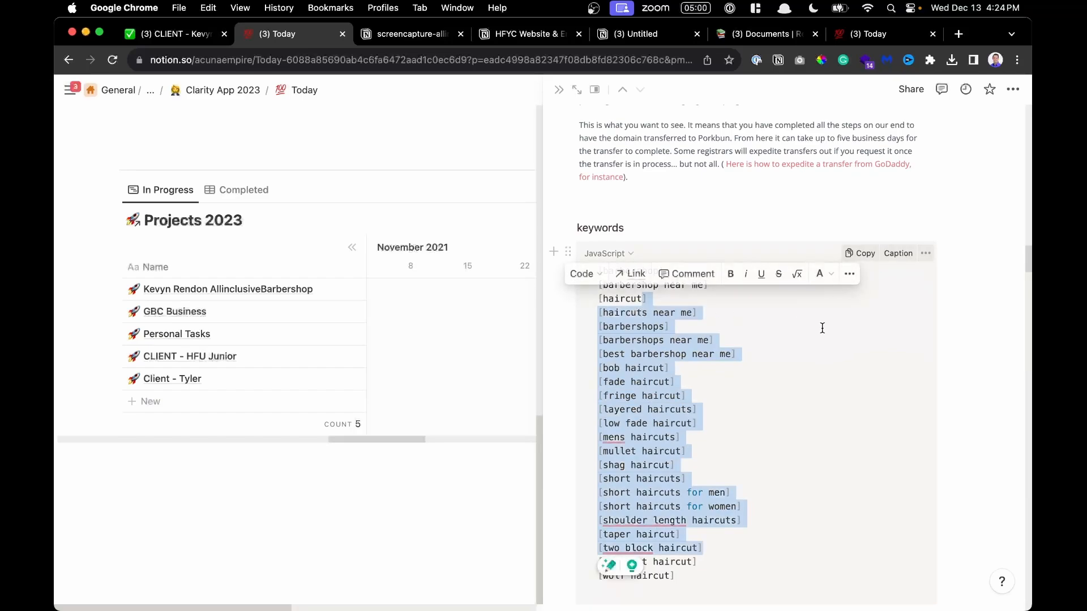
scroll(834, 349, up, 2)
scroll(834, 349, up, 2)
click(851, 311)
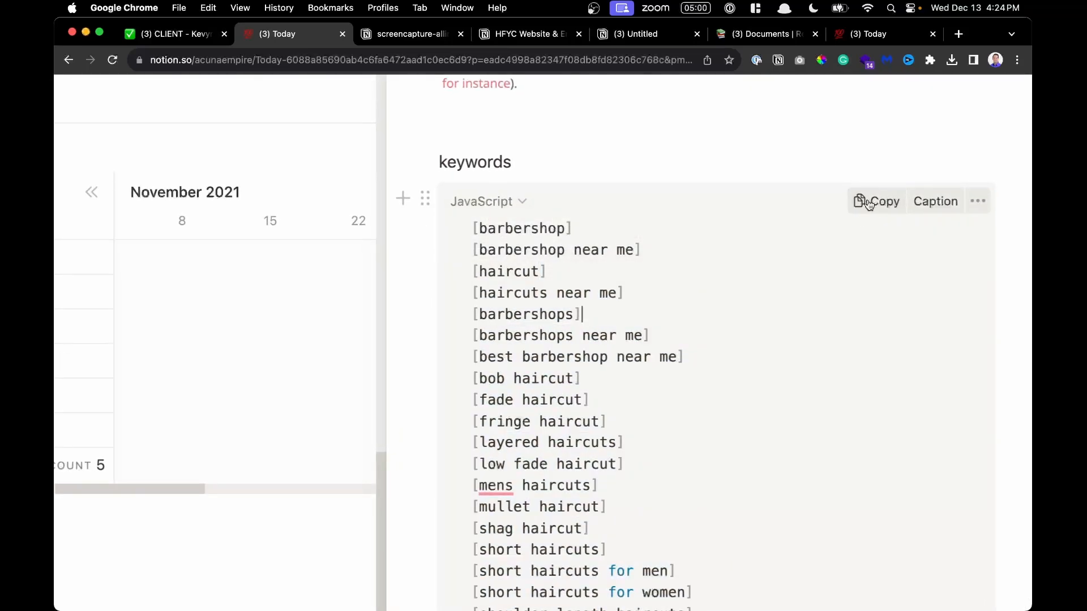
click(868, 203)
key(super+alt+c)
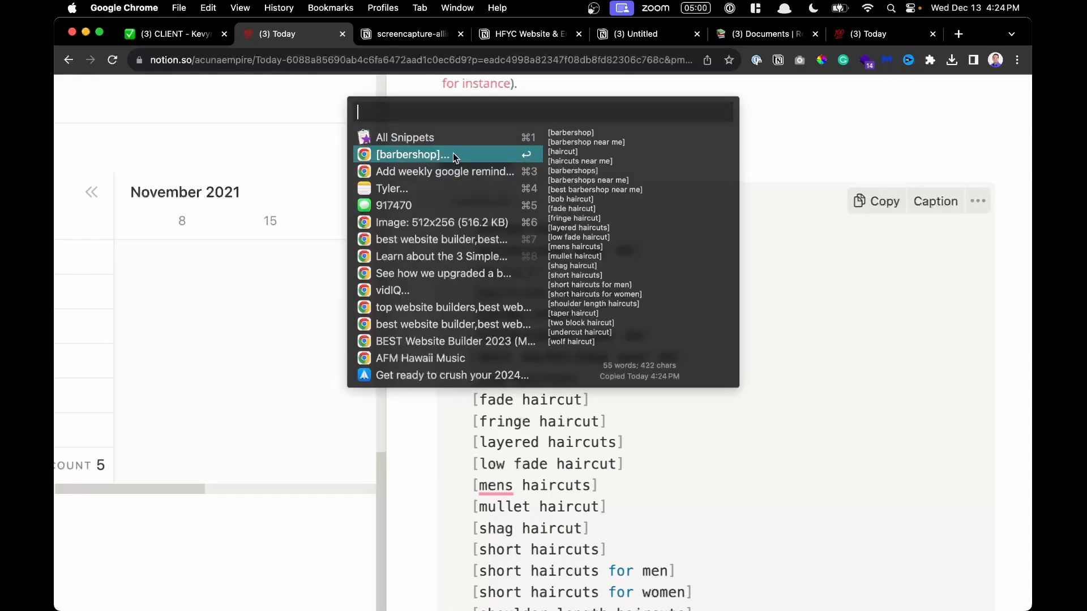
key(Escape)
Scroll through the rest of the barbershop task page and back to the top
scroll(573, 306, down, 5)
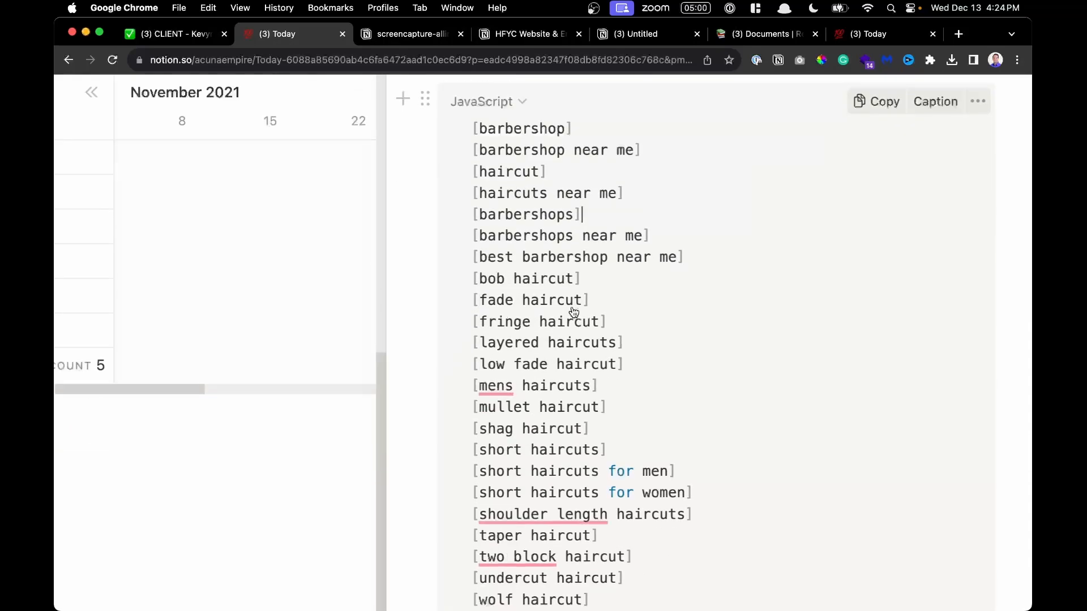
scroll(606, 340, down, 3)
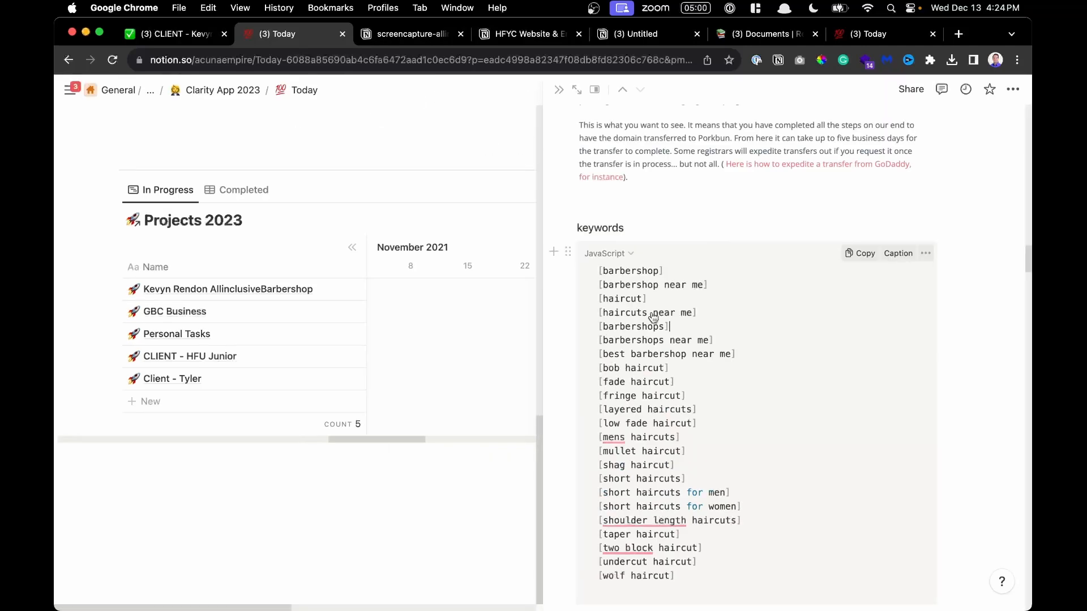
scroll(704, 314, down, 12)
scroll(692, 310, down, 20)
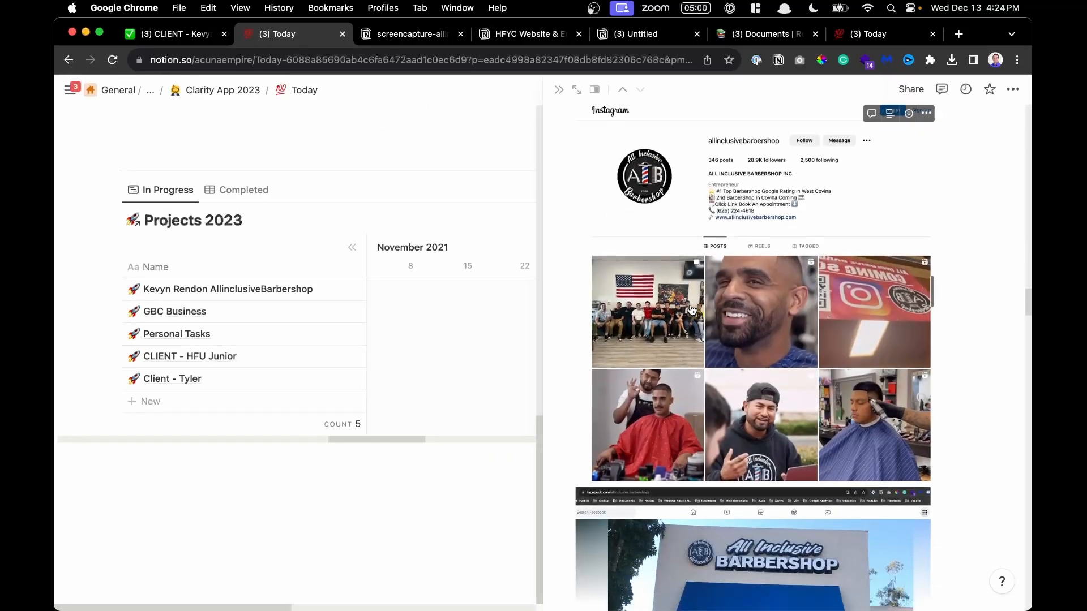
scroll(693, 317, down, 2)
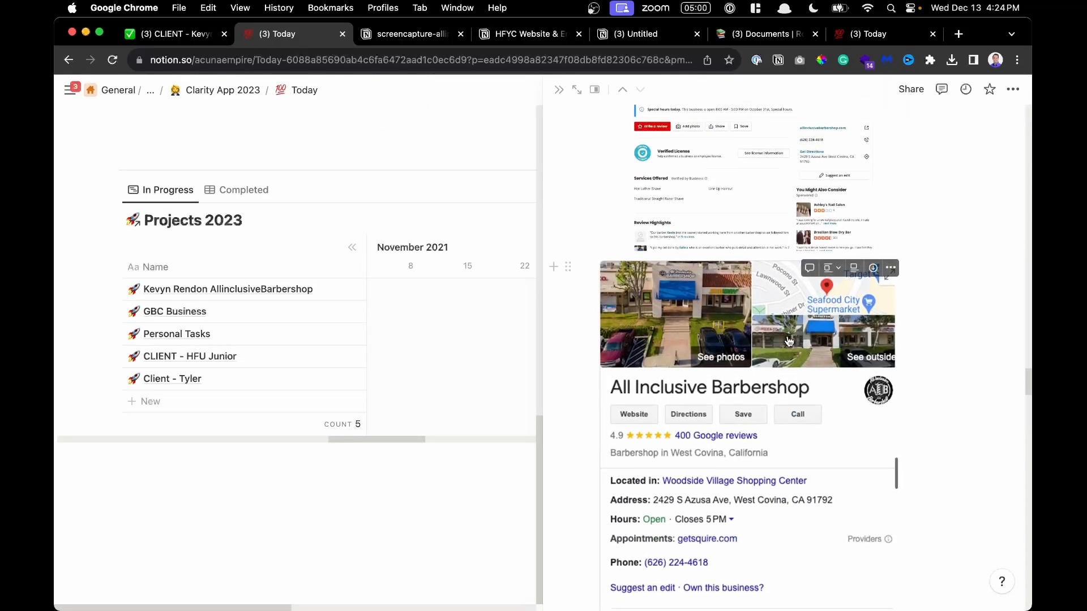
scroll(736, 368, up, 15)
scroll(785, 418, down, 2)
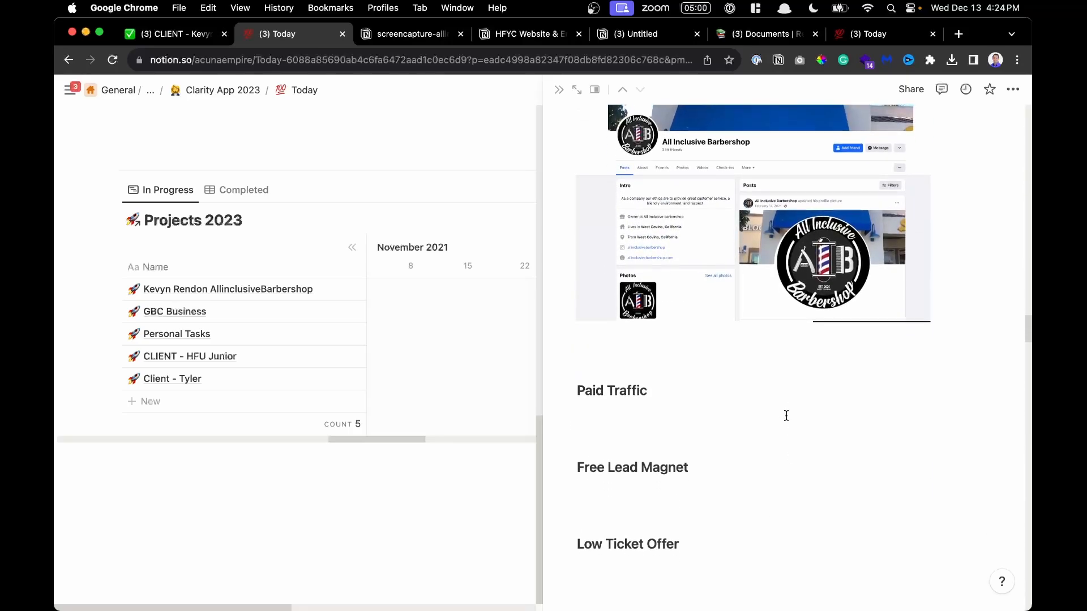
scroll(785, 416, up, 15)
scroll(787, 416, up, 20)
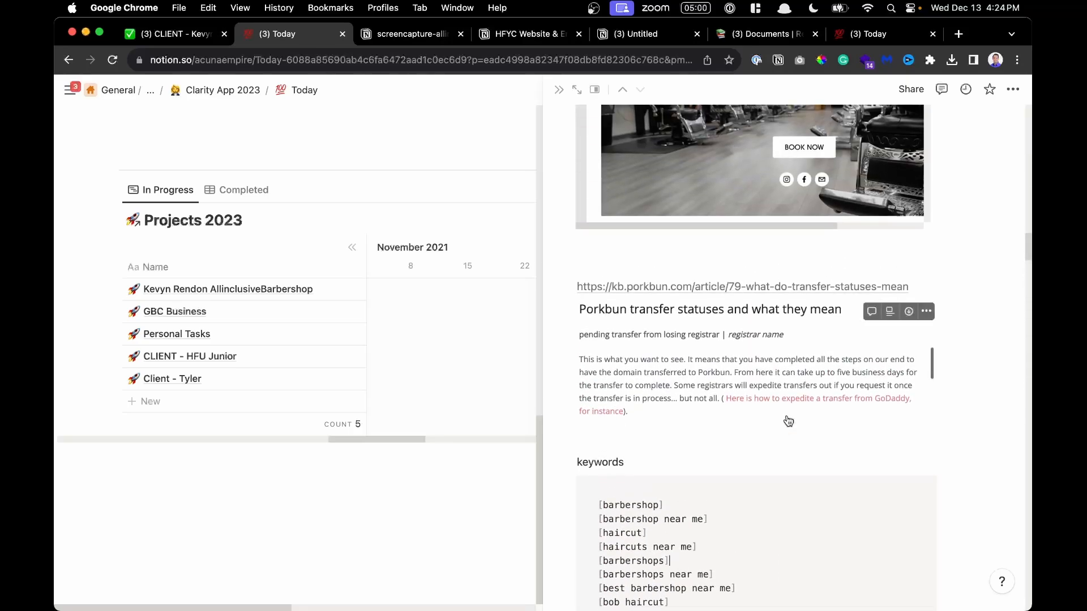
scroll(786, 416, up, 1)
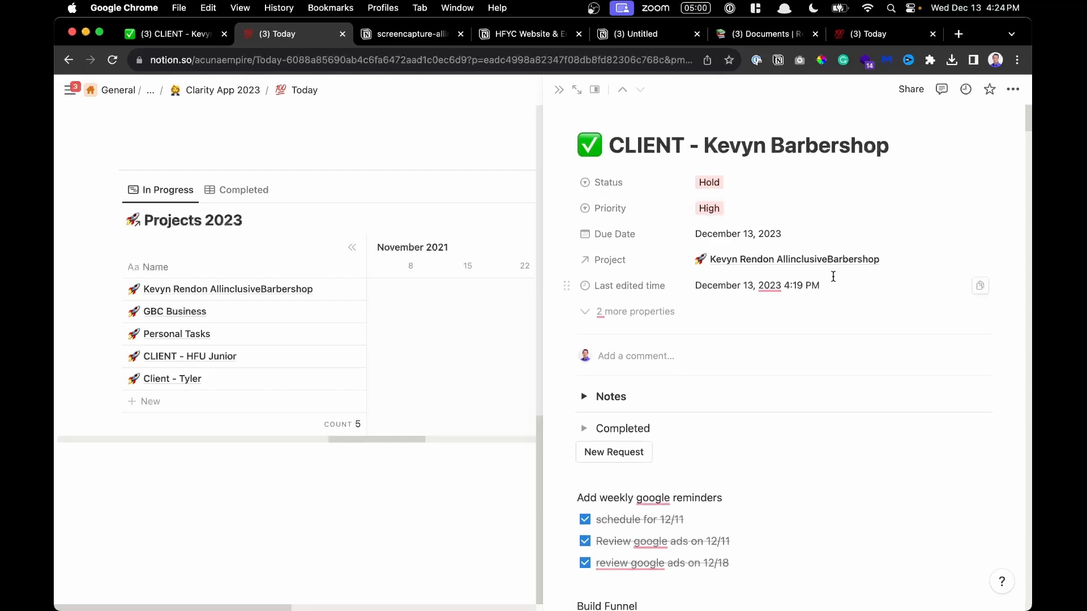
scroll(623, 153, down, 15)
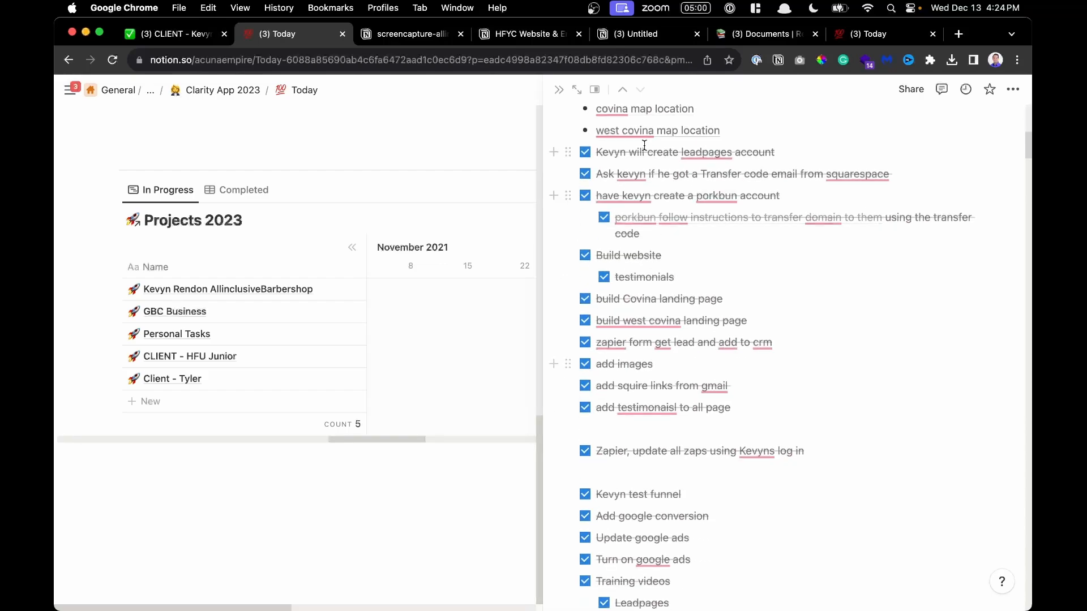
scroll(665, 298, down, 5)
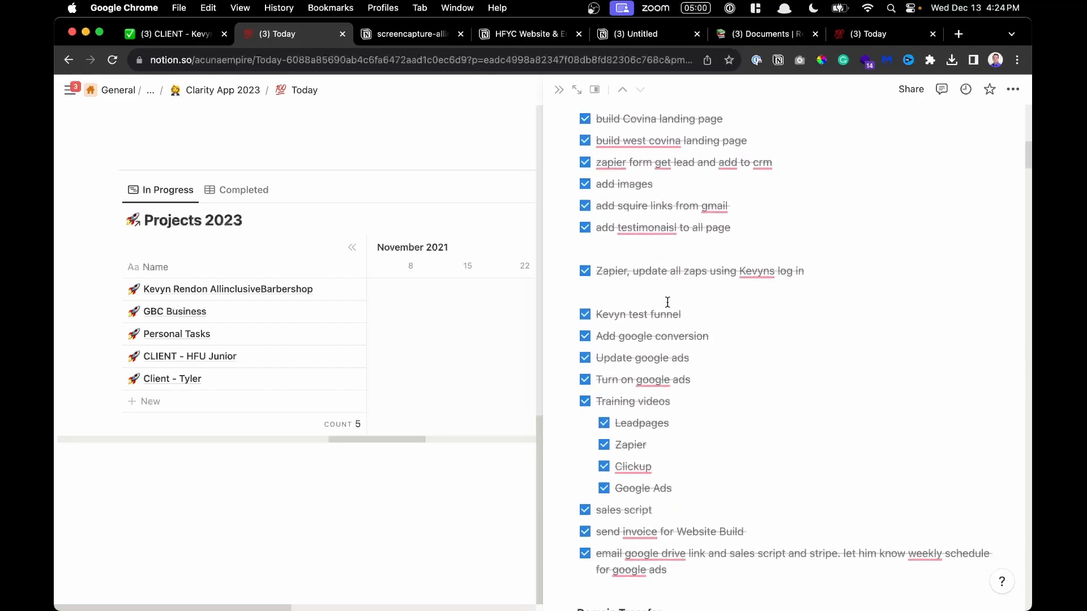
scroll(667, 311, up, 10)
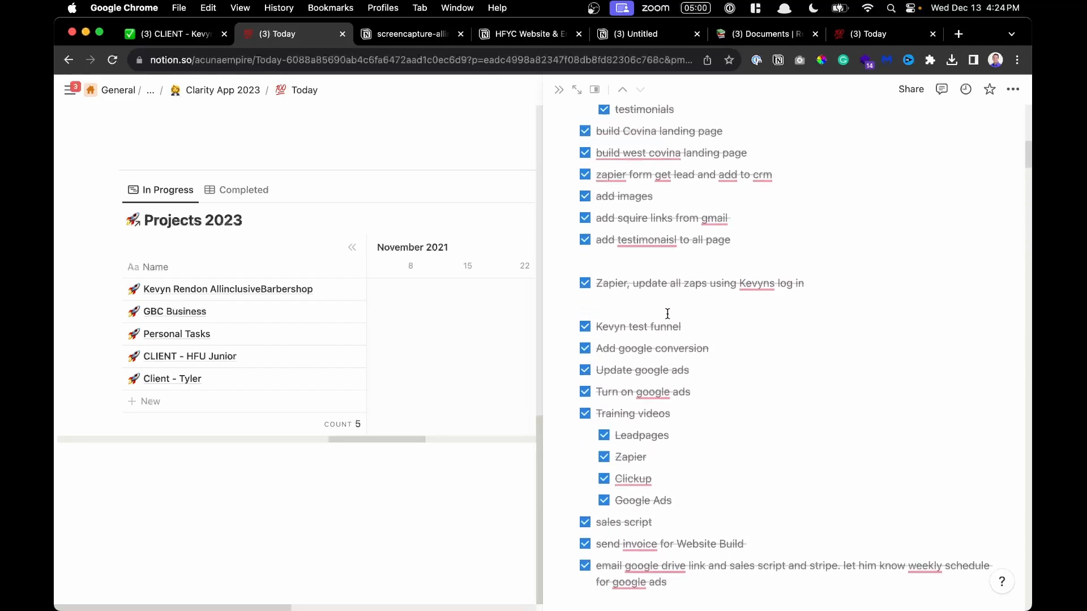
scroll(668, 310, up, 5)
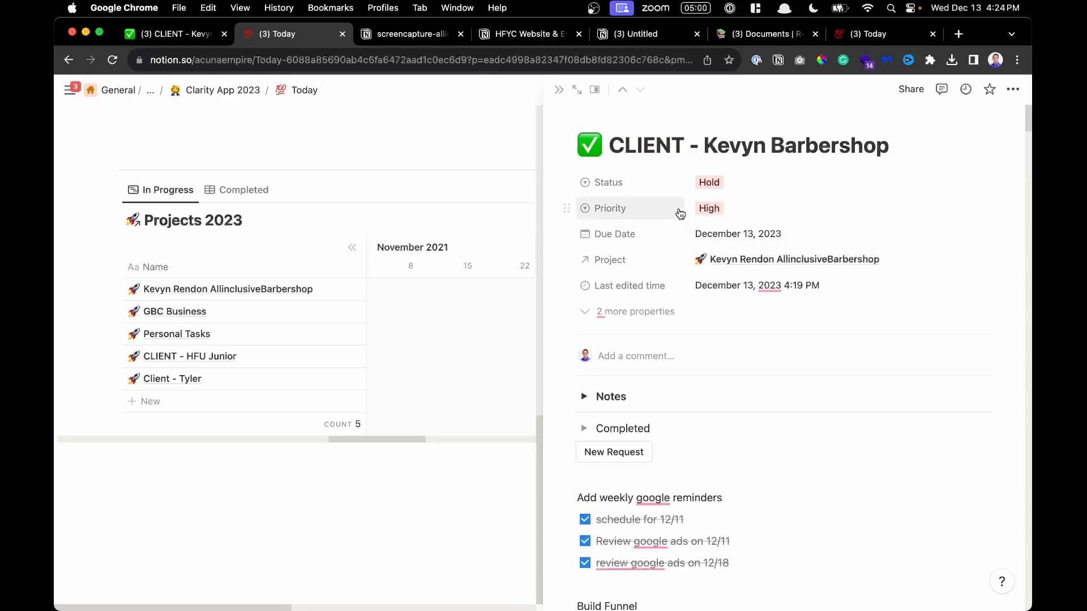
Close the task side peek to show the full Today page
click(559, 89)
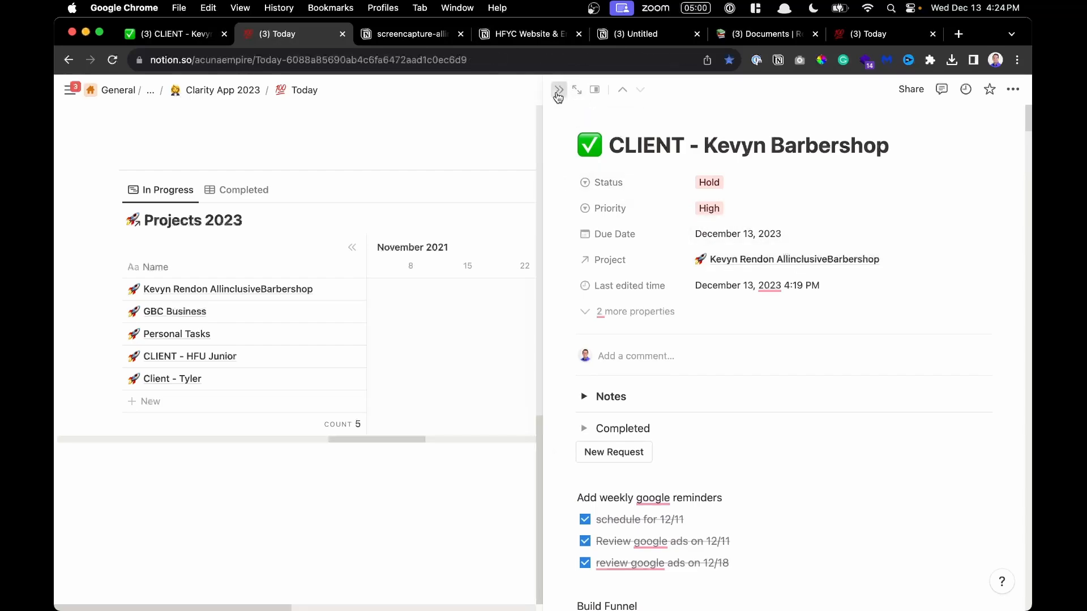
scroll(343, 291, up, 5)
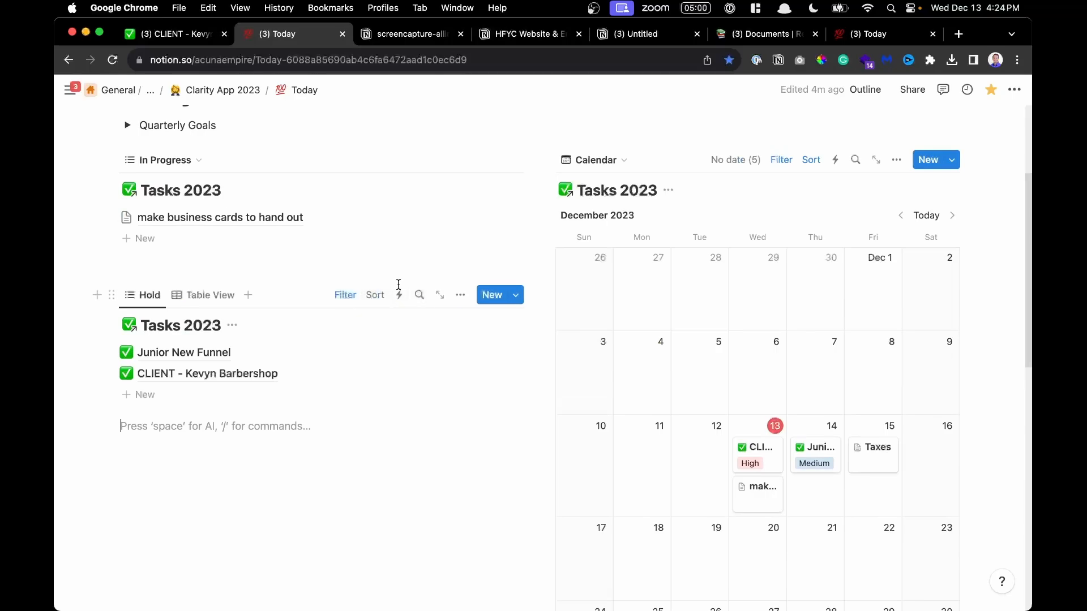
scroll(495, 382, up, 2)
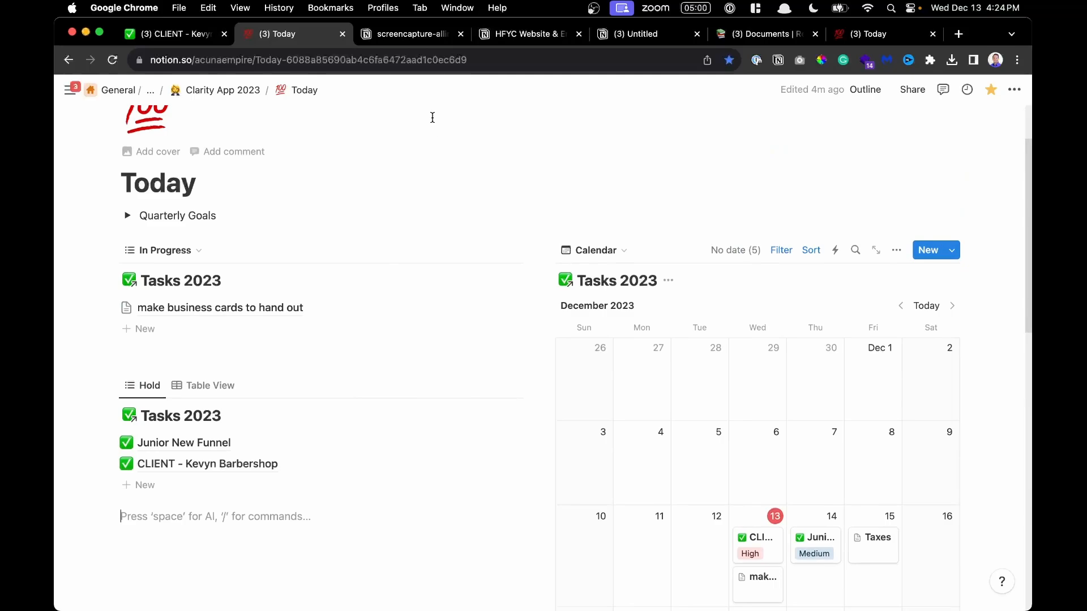
Cycle through the barbershop page and the two PDF tabs to the Untitled Notion page
click(165, 33)
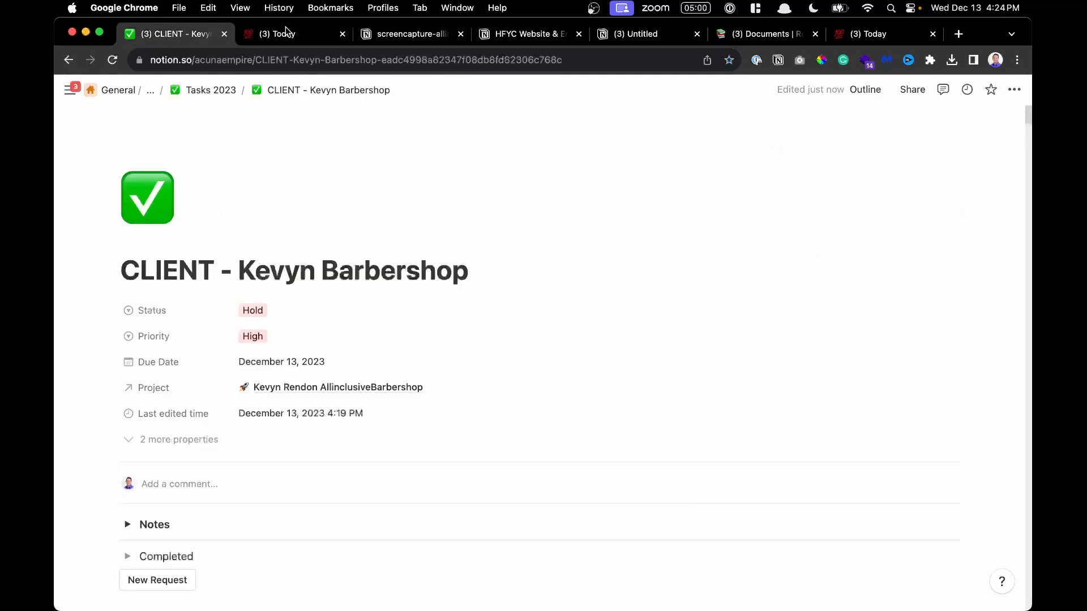
click(411, 33)
click(546, 34)
click(634, 34)
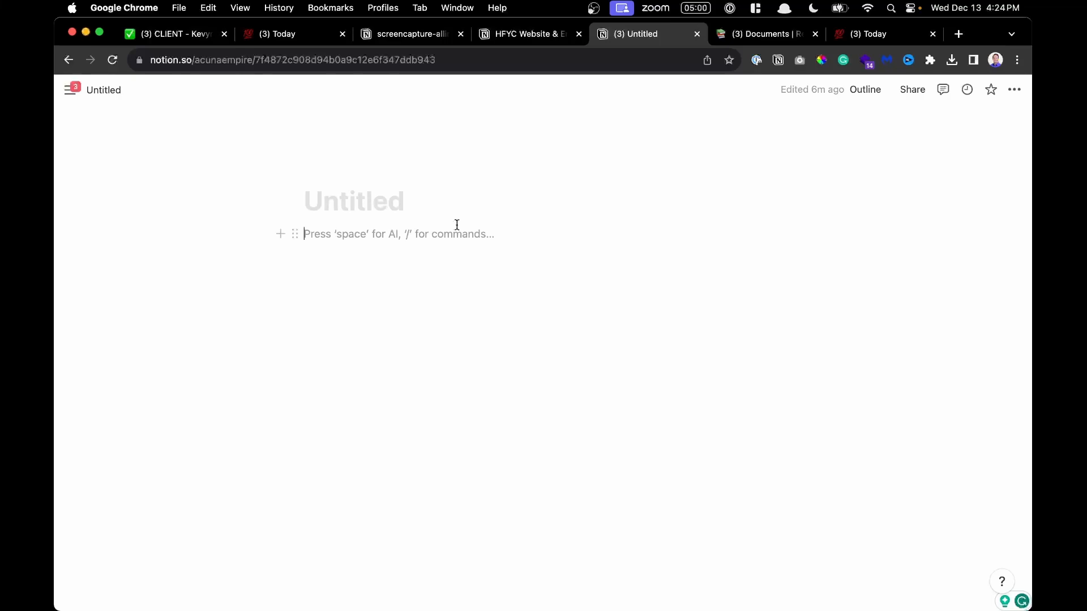
Preview the barbershop client document in Documents, then close the Documents tab and return to Untitled
click(772, 35)
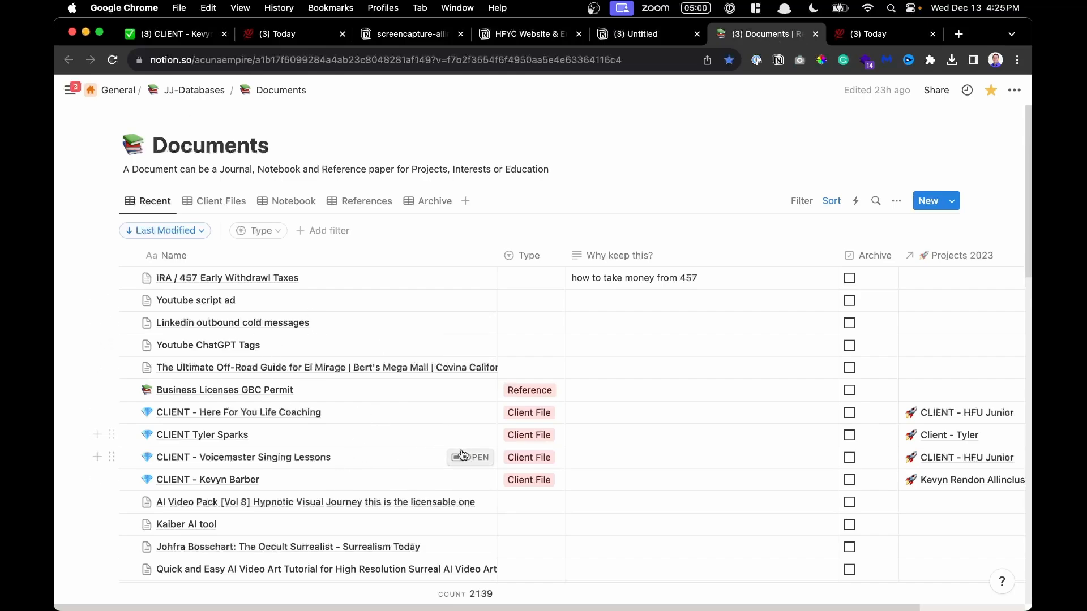
click(470, 478)
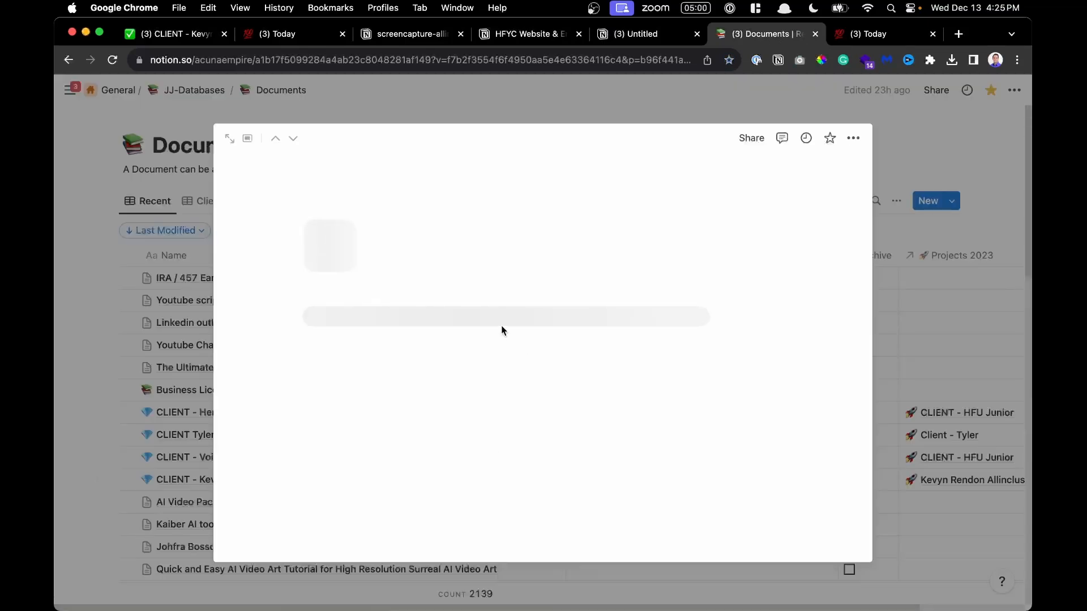
scroll(490, 324, down, 15)
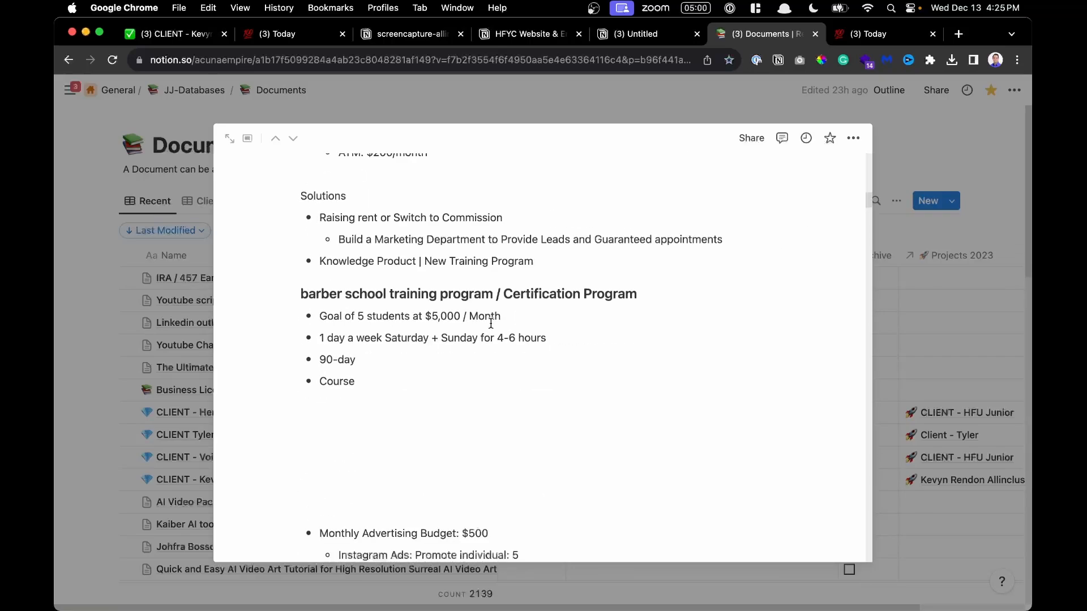
scroll(490, 324, down, 15)
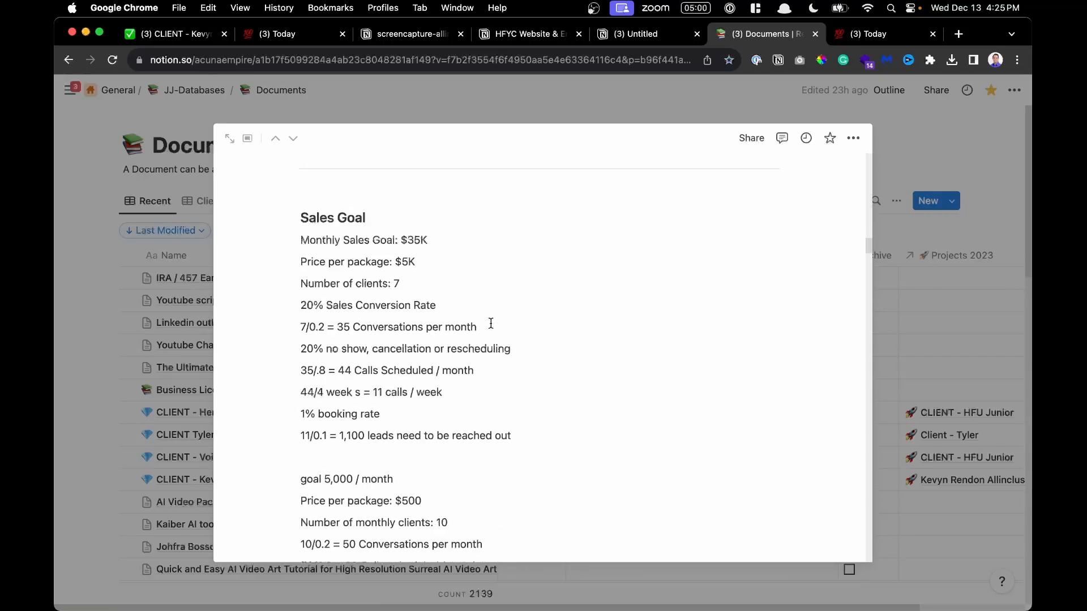
click(935, 141)
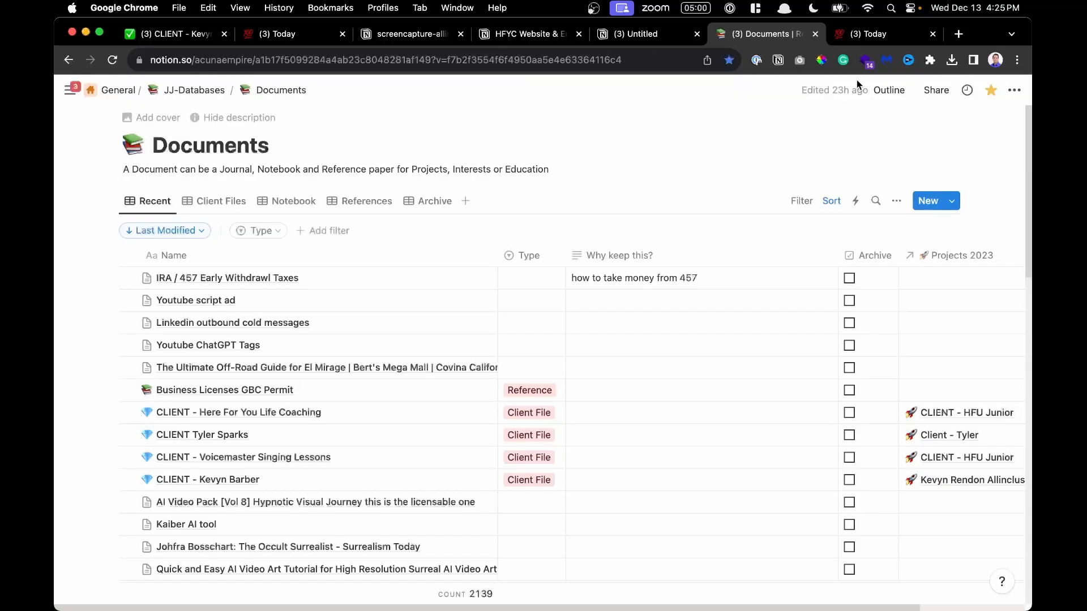
click(815, 34)
click(656, 35)
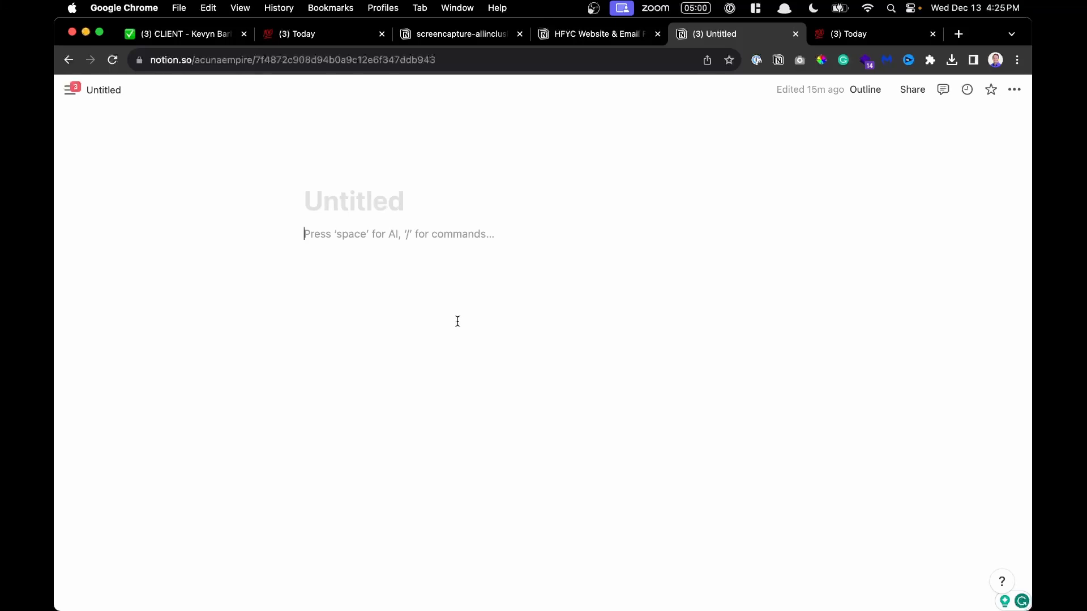
Add a sub-page titled Dashboard to the Untitled page as an empty page
scroll(458, 321, up, 3)
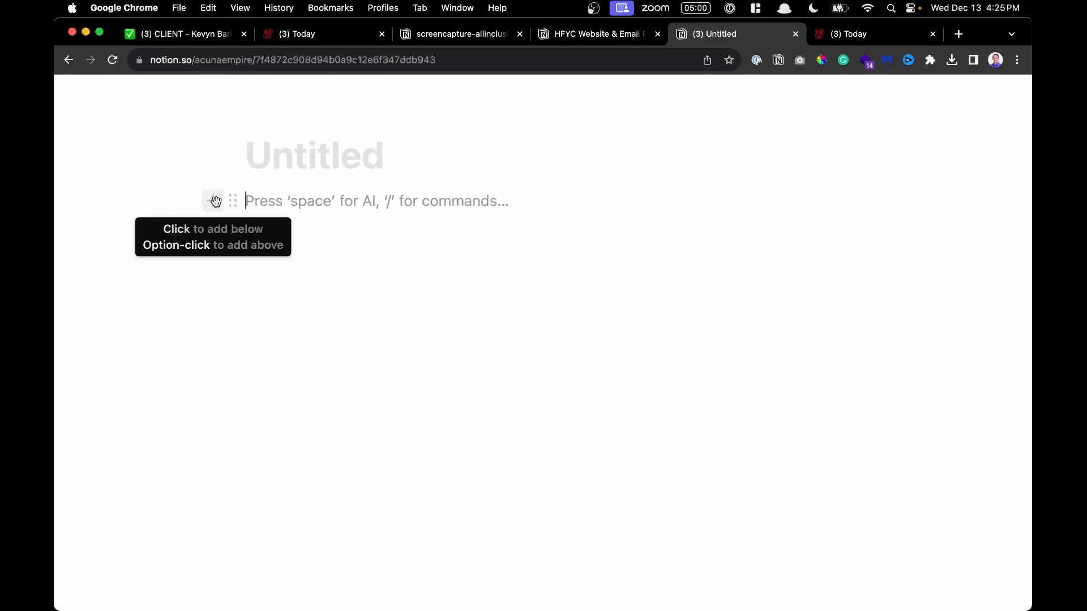
click(214, 200)
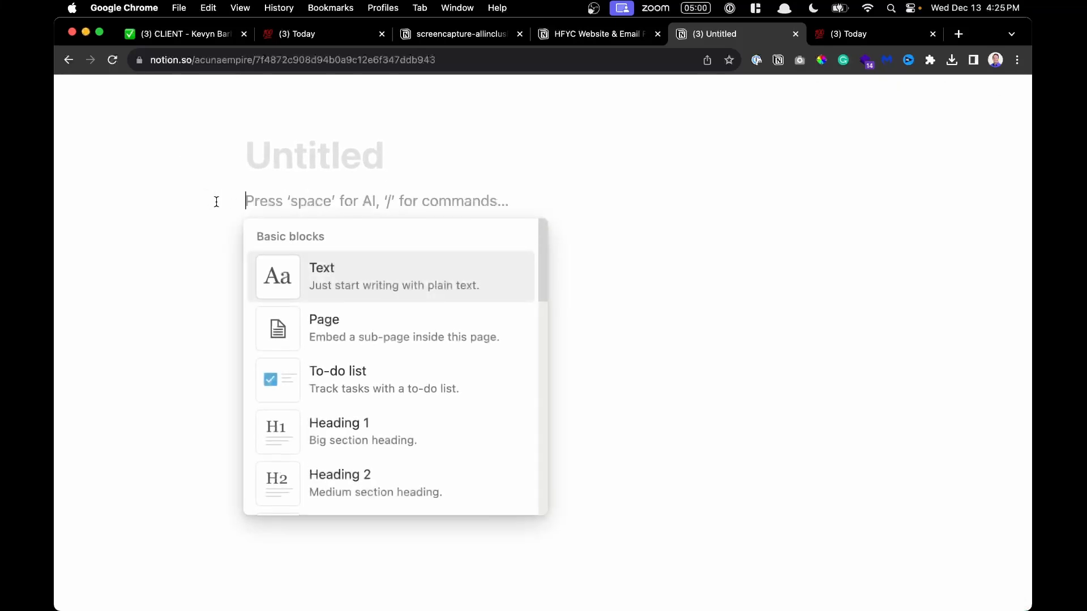
text(page)
click(348, 264)
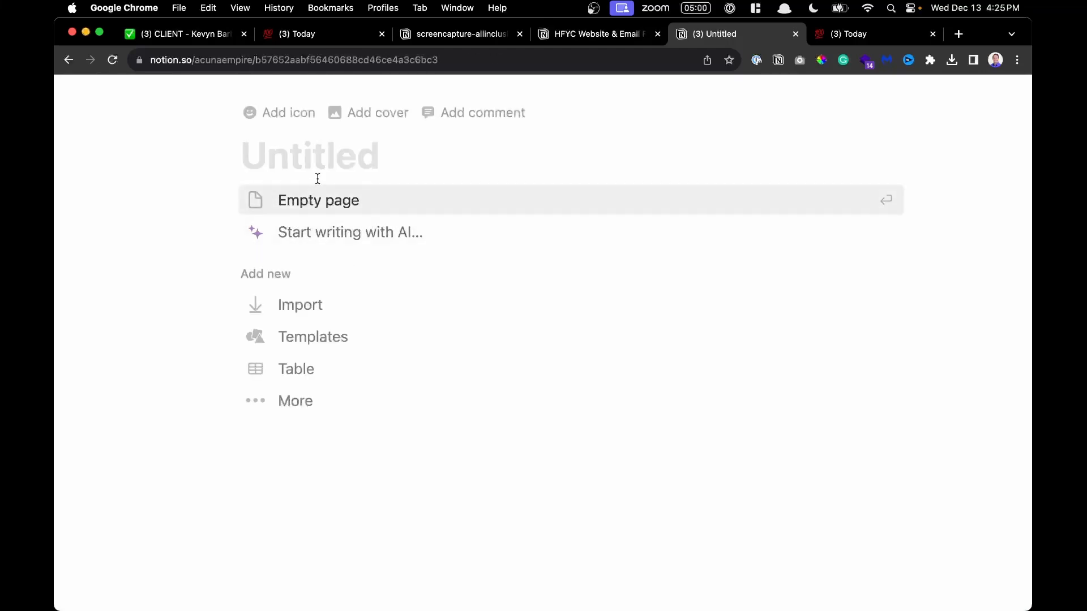
text(Dashboard)
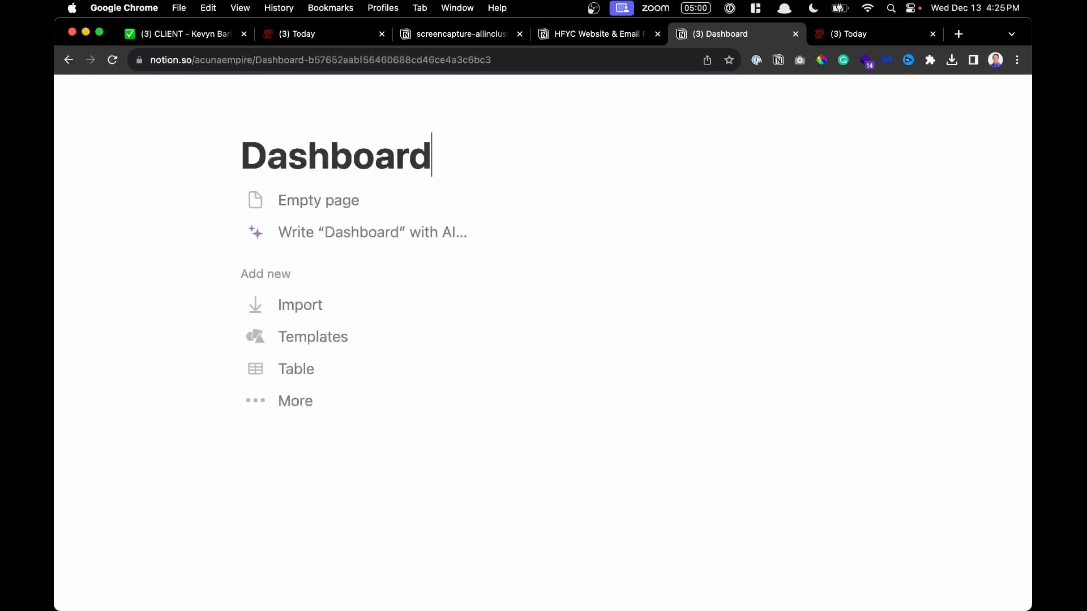
click(337, 206)
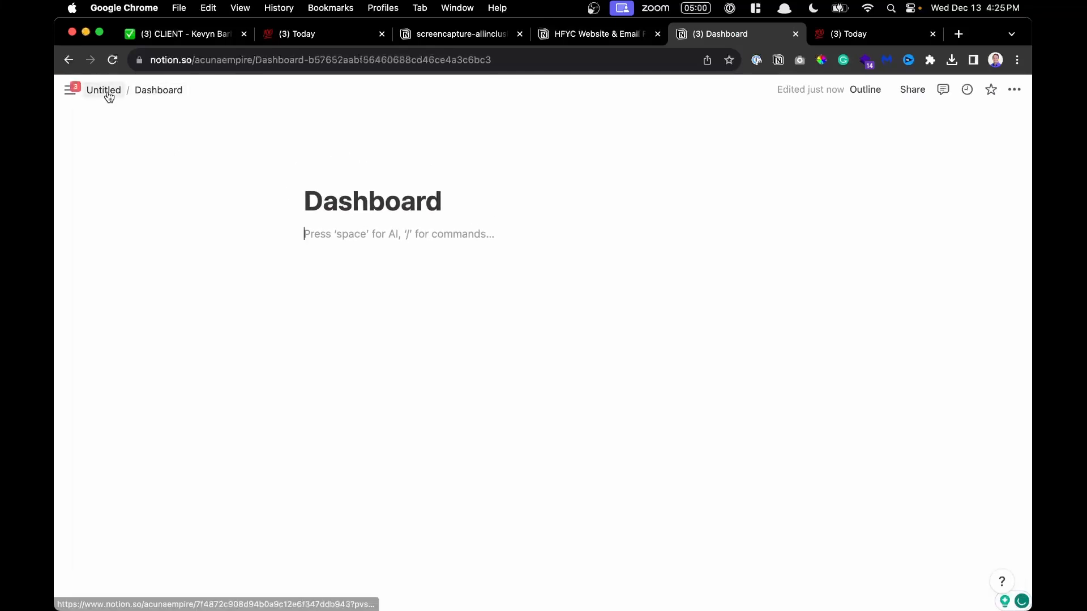
Back on Untitled, add a blank line below the Dashboard link and check the Dashboard page
click(106, 91)
click(352, 255)
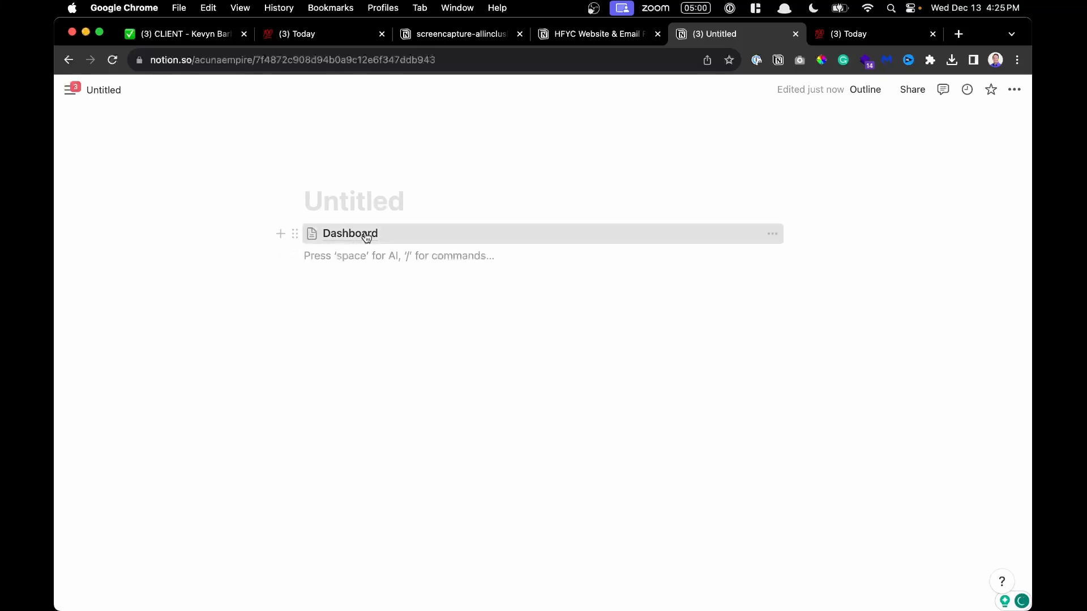
click(353, 233)
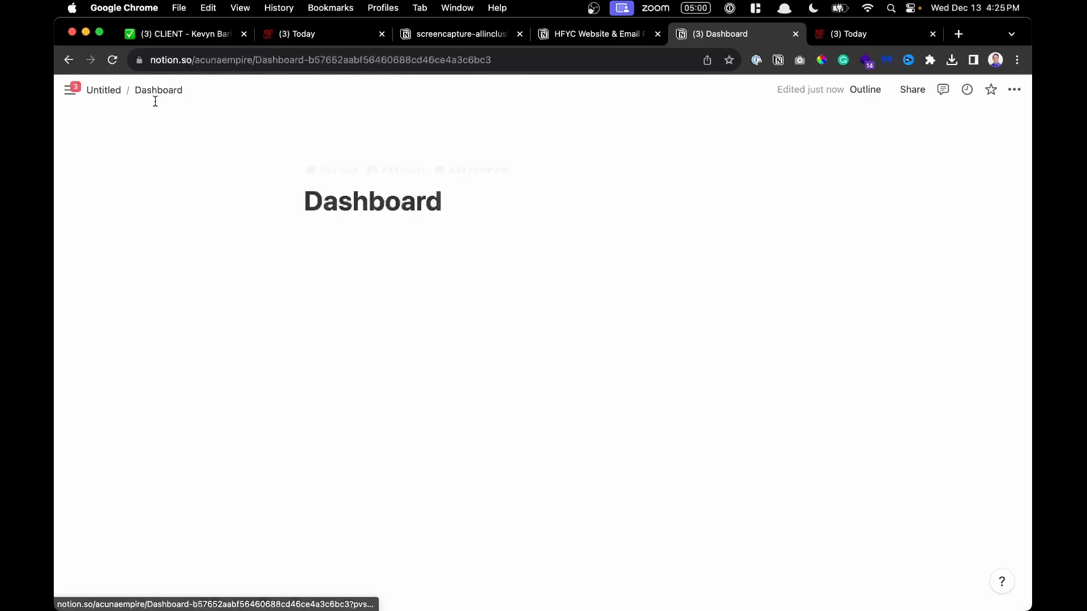
click(106, 92)
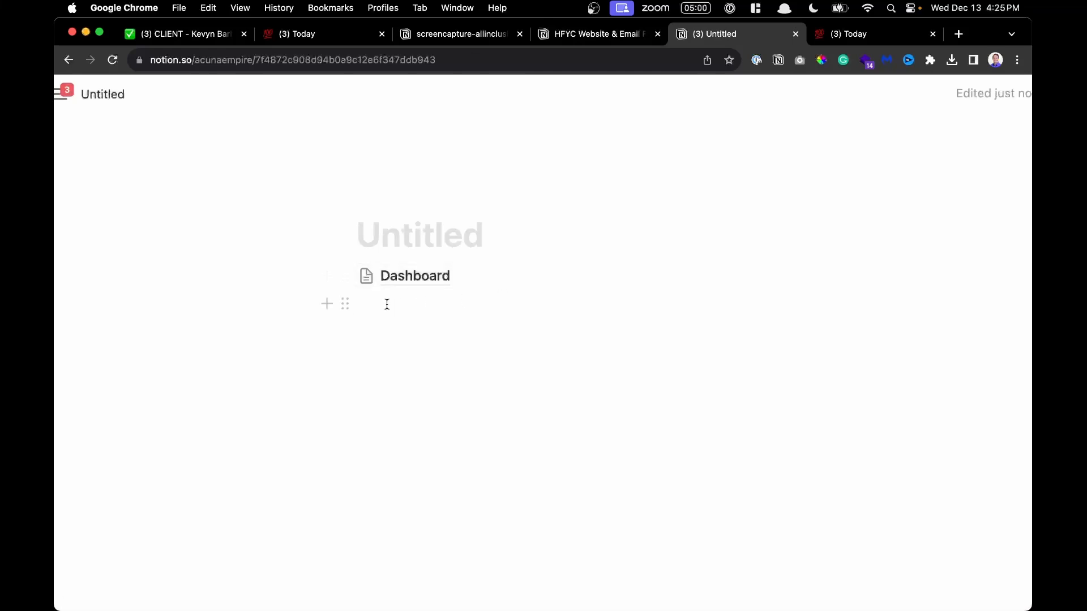
Below Dashboard, add a sub-page titled Tasks and make it a new table database
click(388, 303)
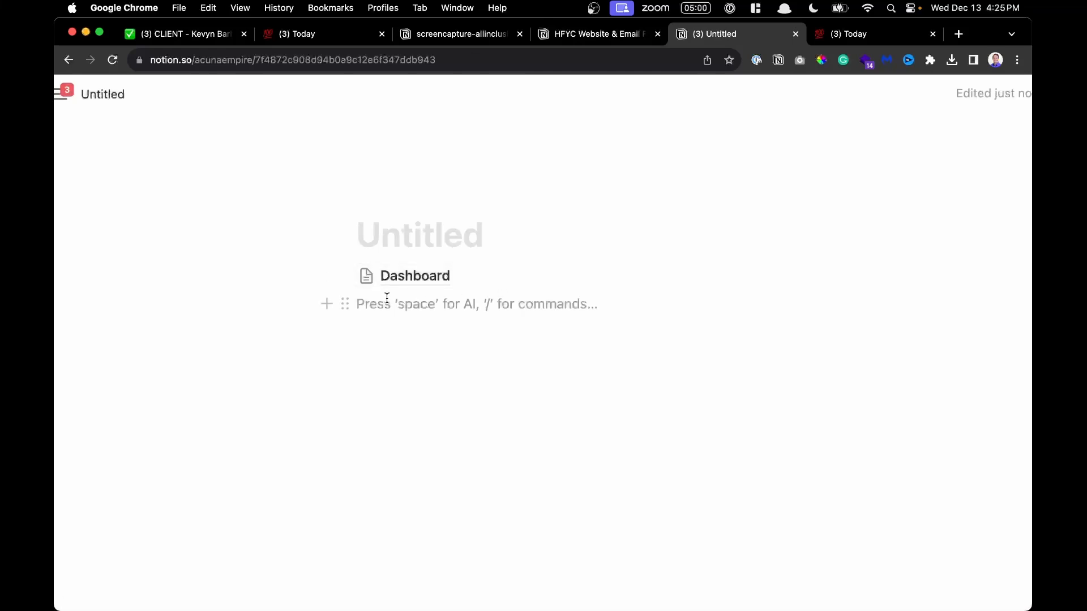
text(/pag)
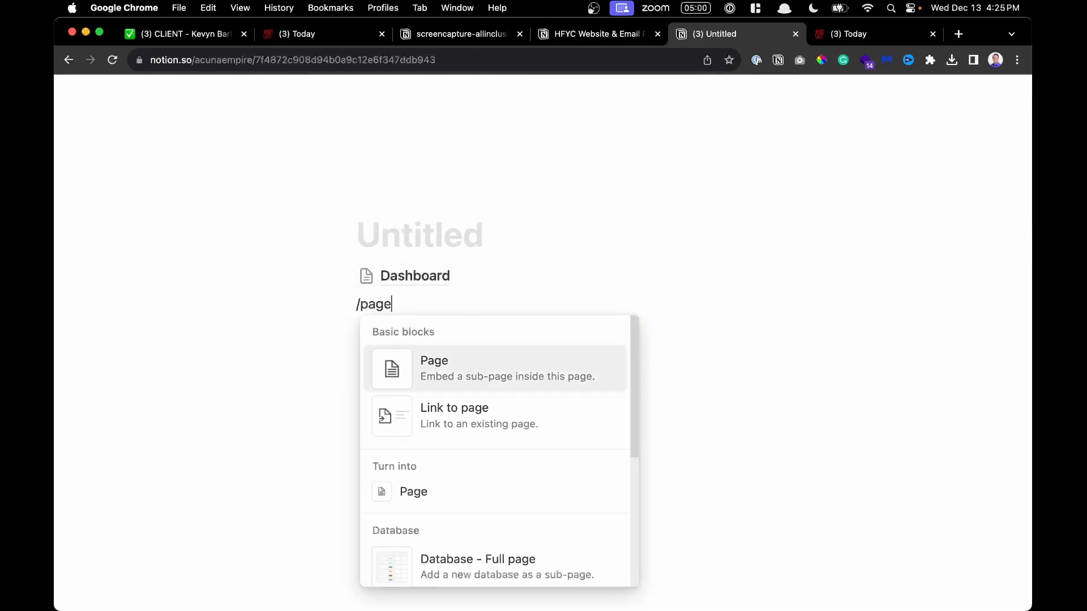
text(e)
key(Escape)
key(BackSpace)
key(BackSpace)
key(BackSpace)
key(BackSpace)
key(BackSpace)
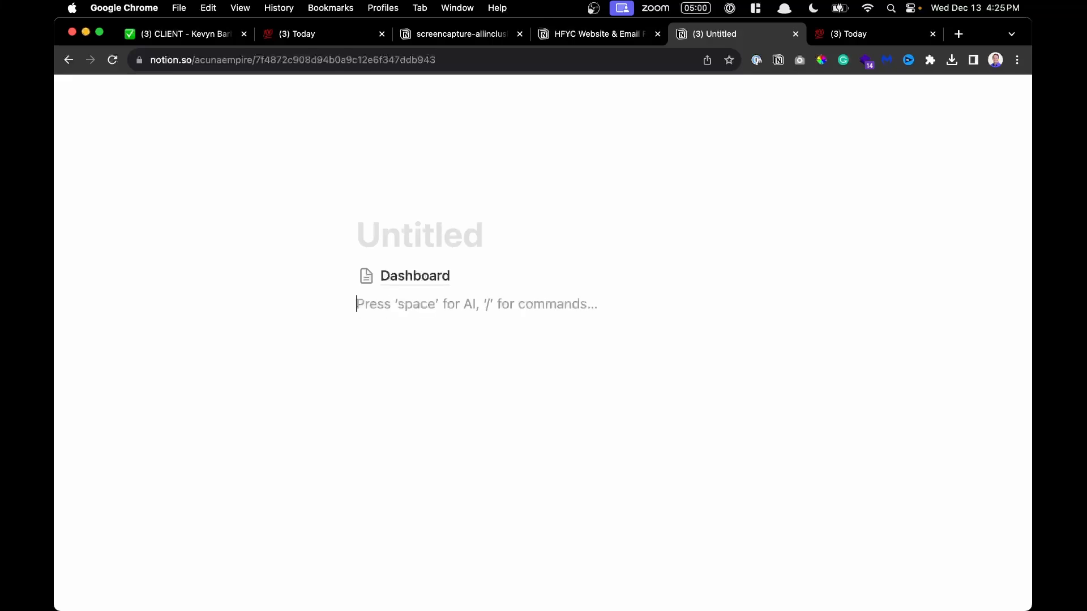
scroll(389, 298, up, 4)
scroll(389, 298, down, 5)
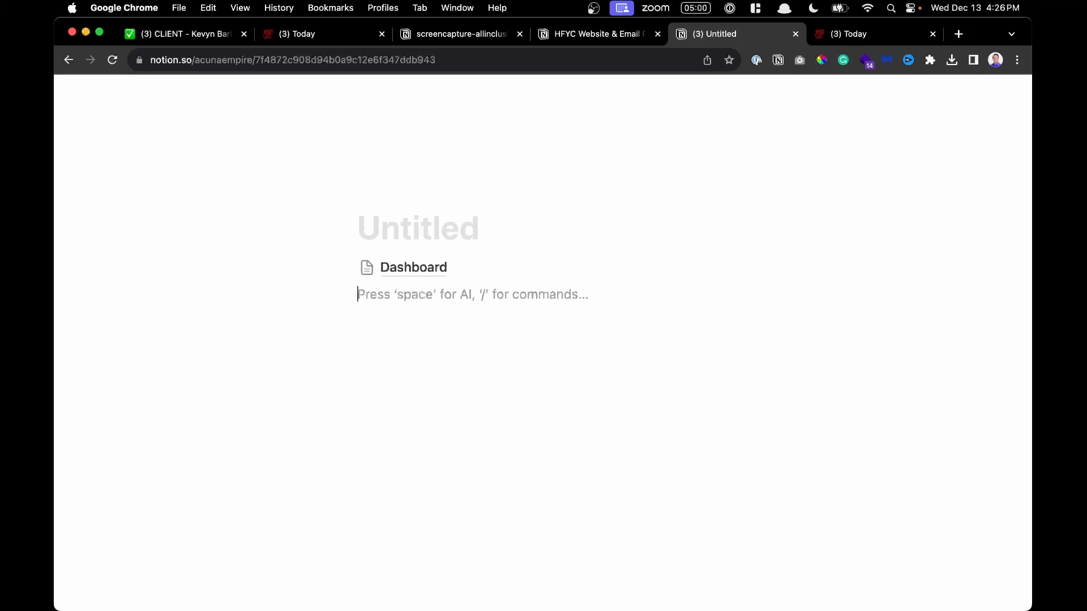
scroll(389, 298, down, 1)
text(/)
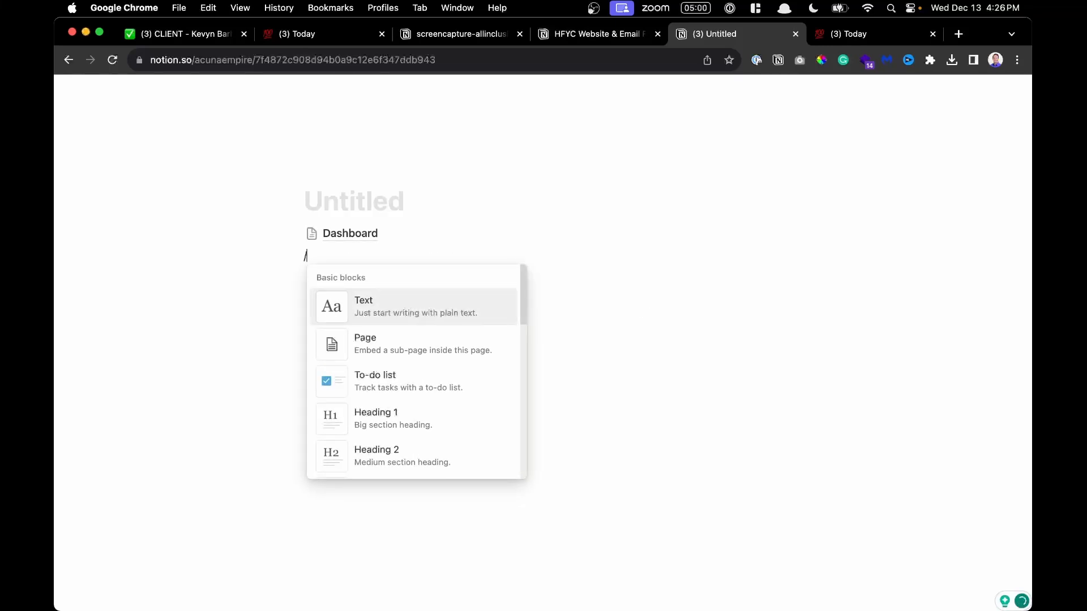
text(page)
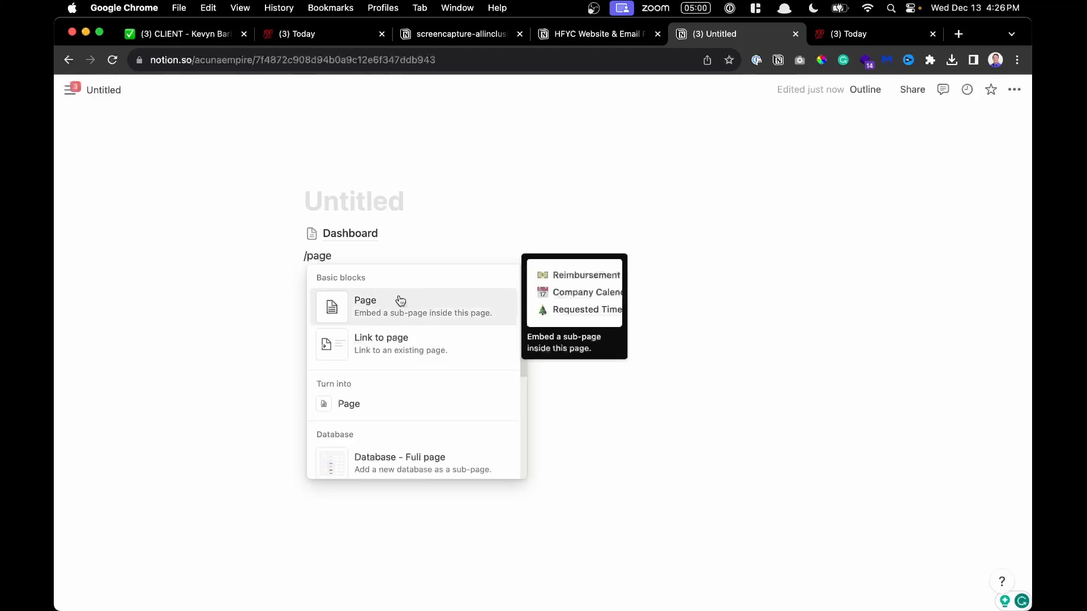
click(388, 306)
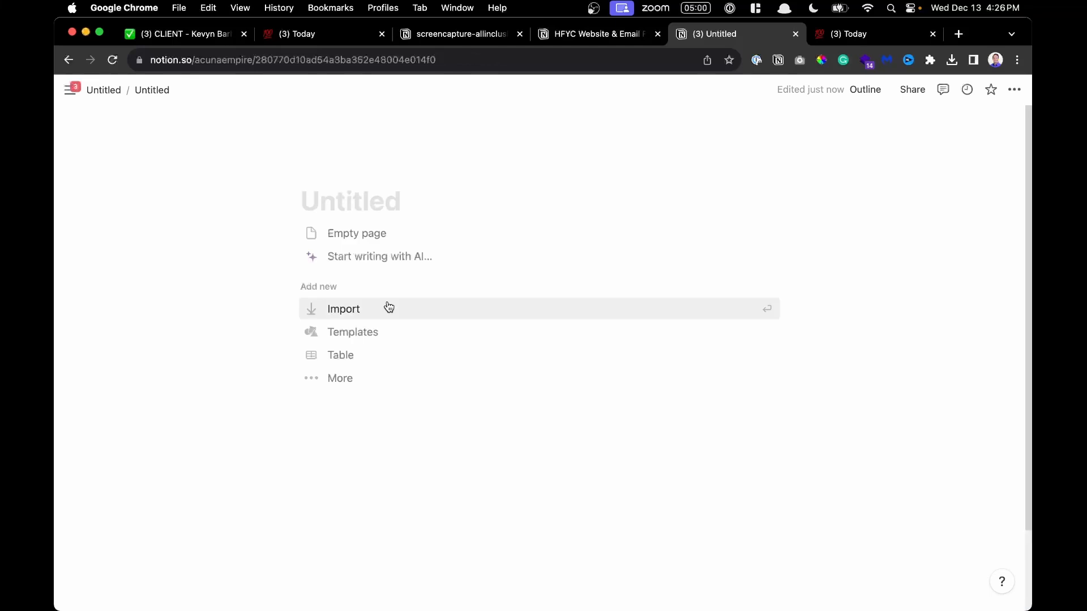
text(Tasks)
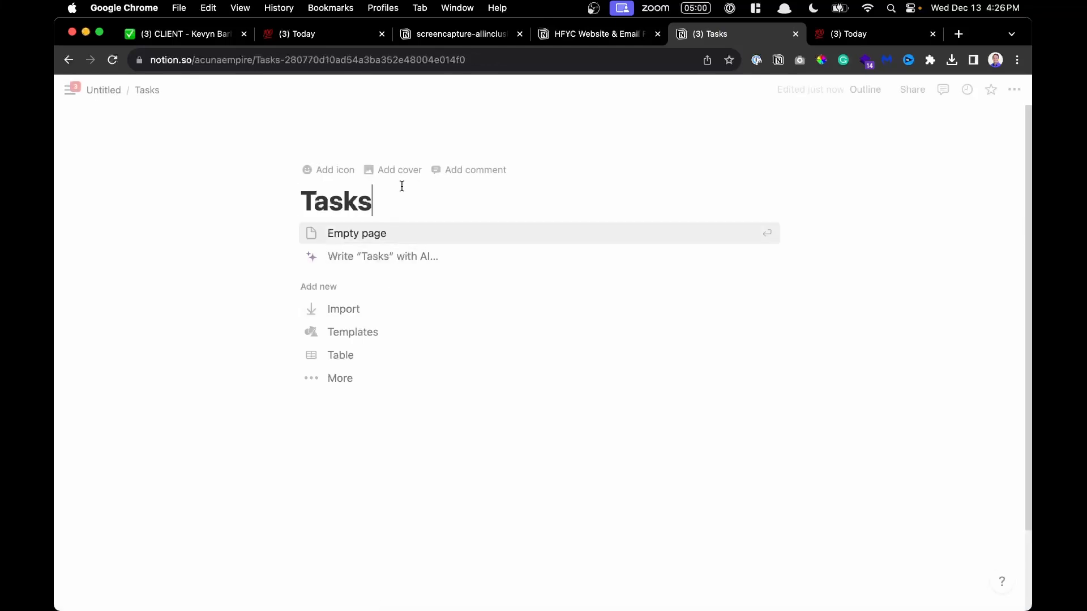
click(347, 357)
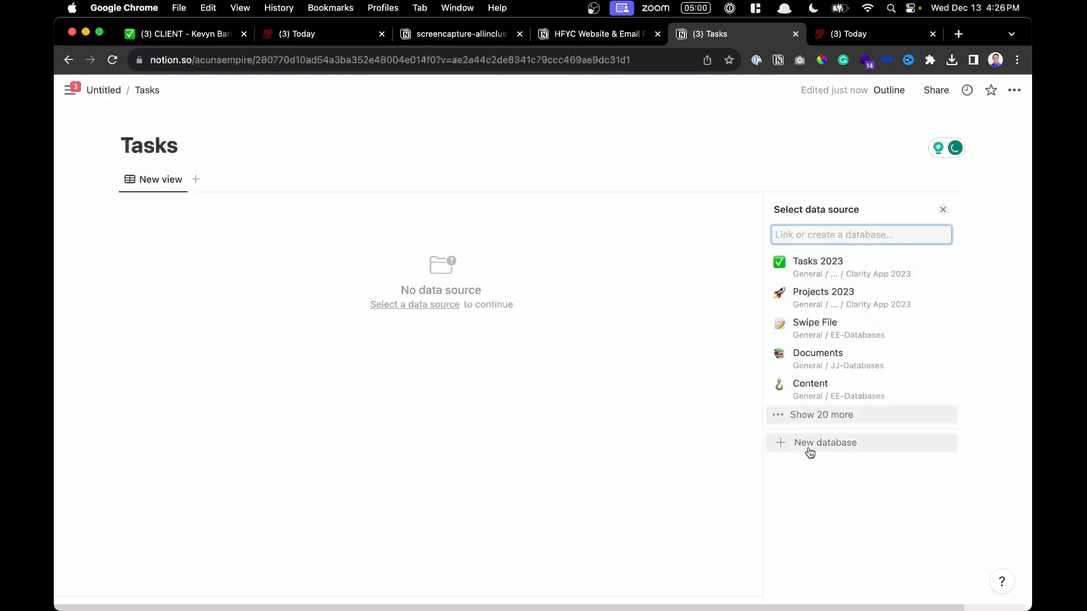
click(825, 443)
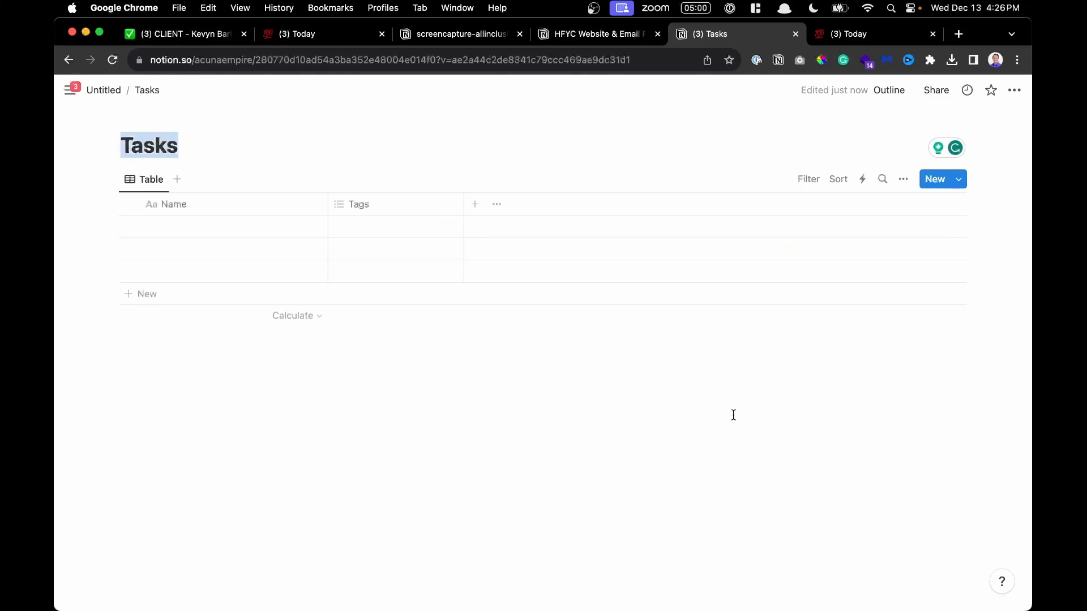
Back on Untitled, add a Documents sub-page below Tasks holding a new table database
click(104, 90)
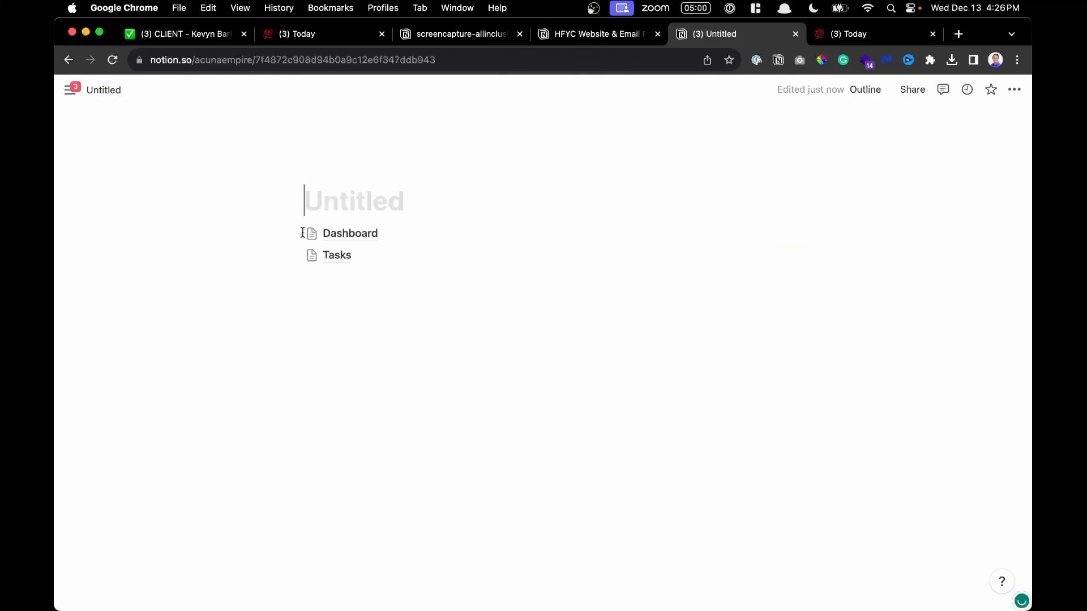
click(341, 274)
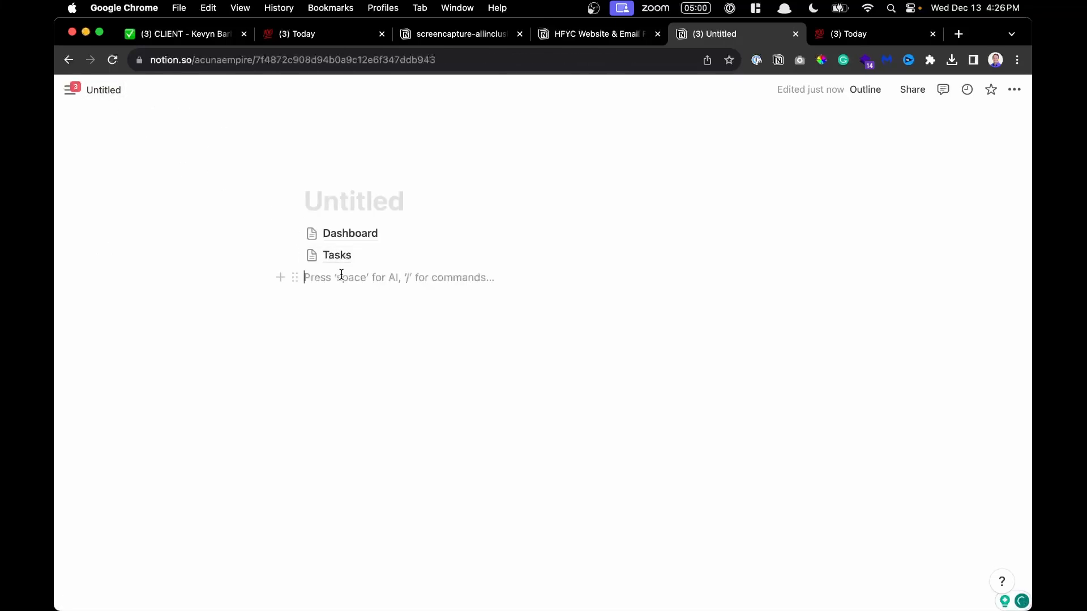
text(/)
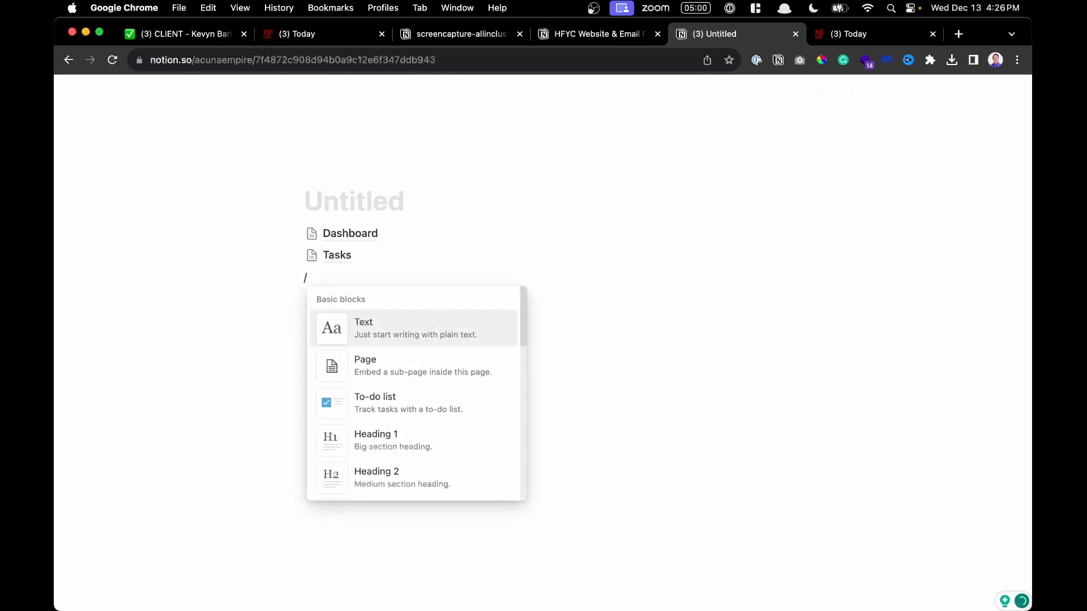
text(page)
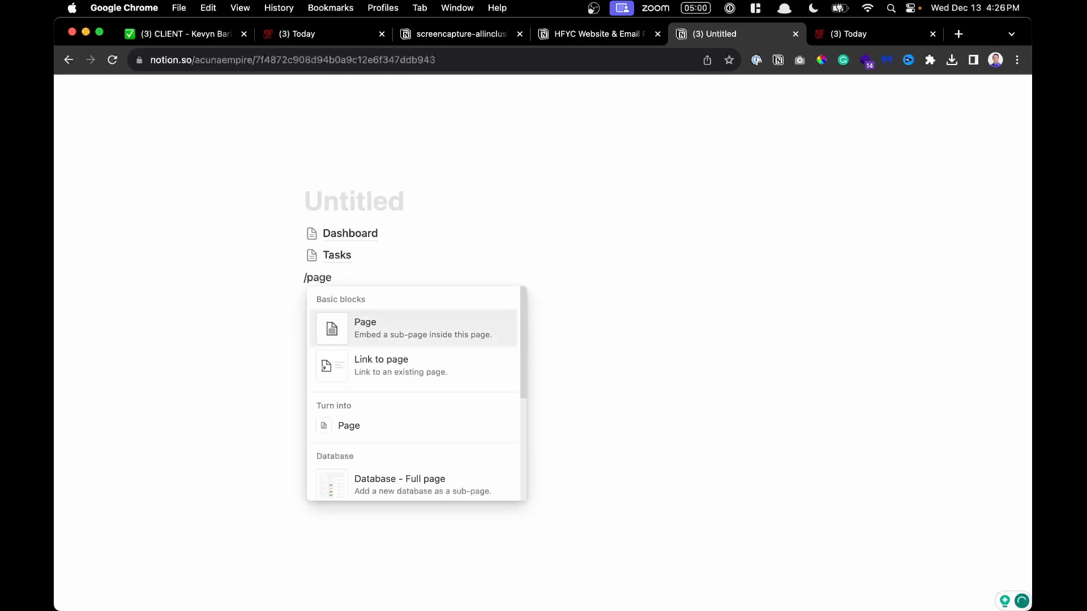
click(371, 327)
text(Doc)
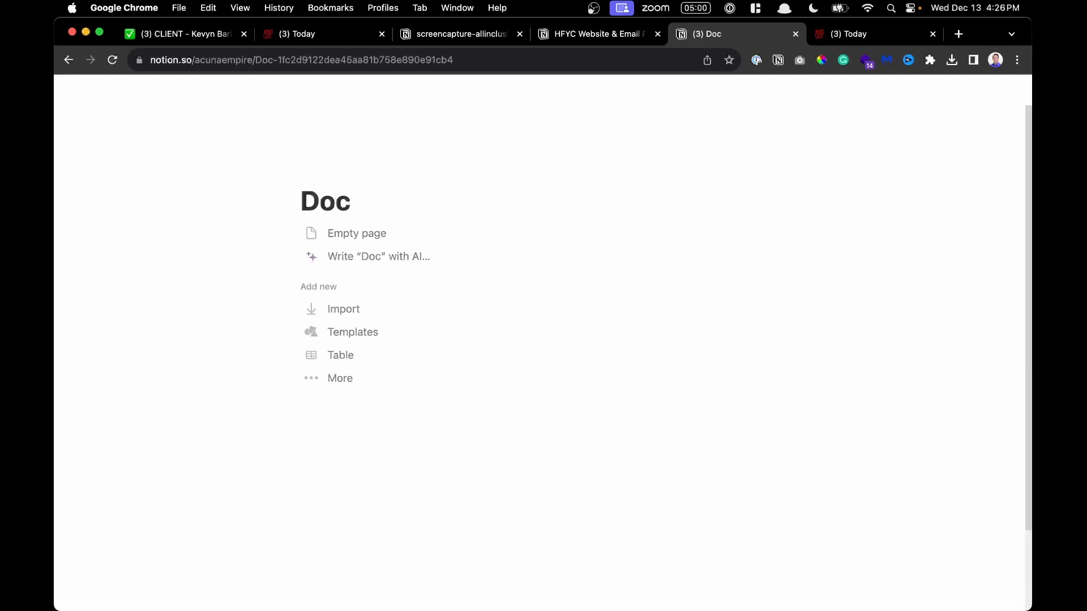
text(uments)
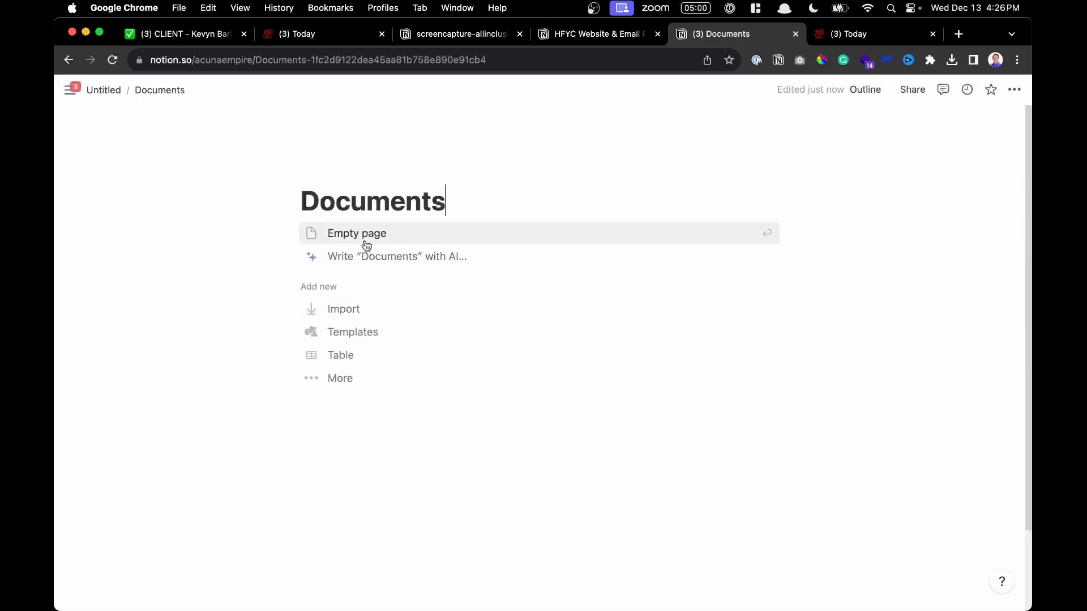
click(367, 239)
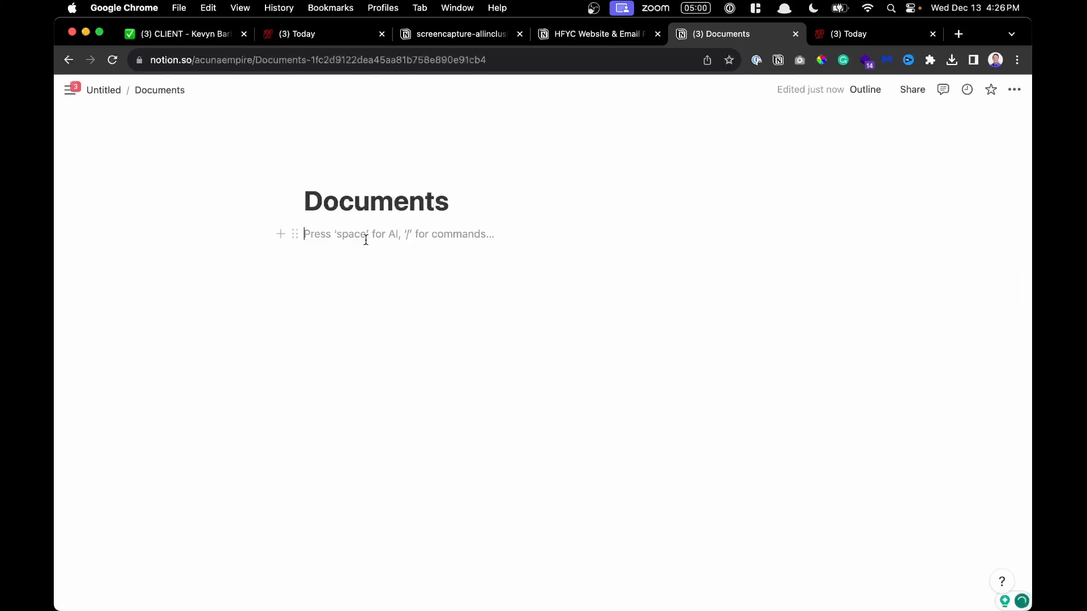
key(BackSpace)
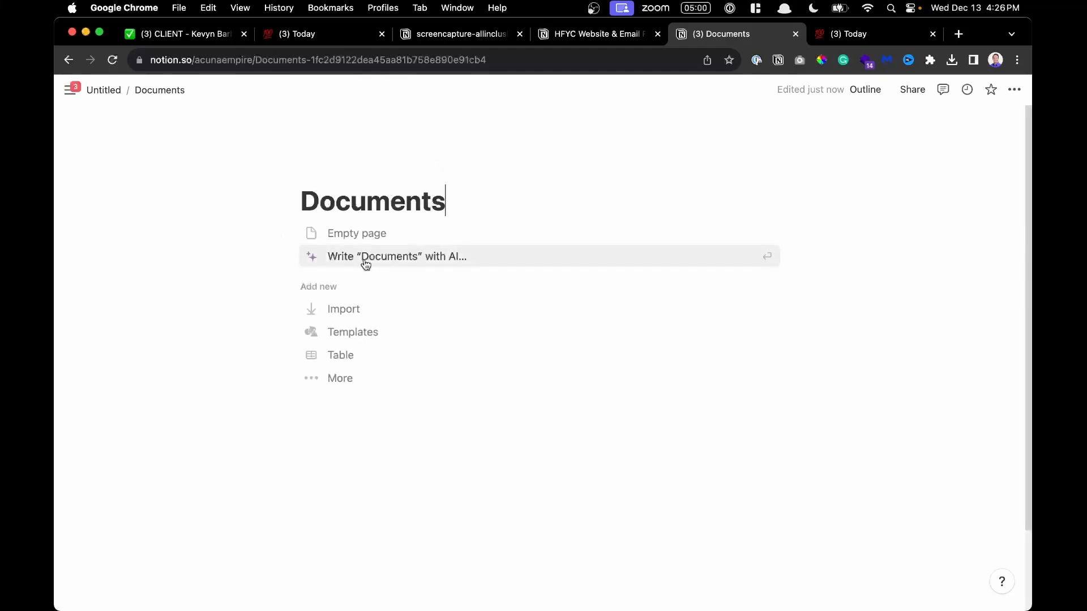
click(359, 360)
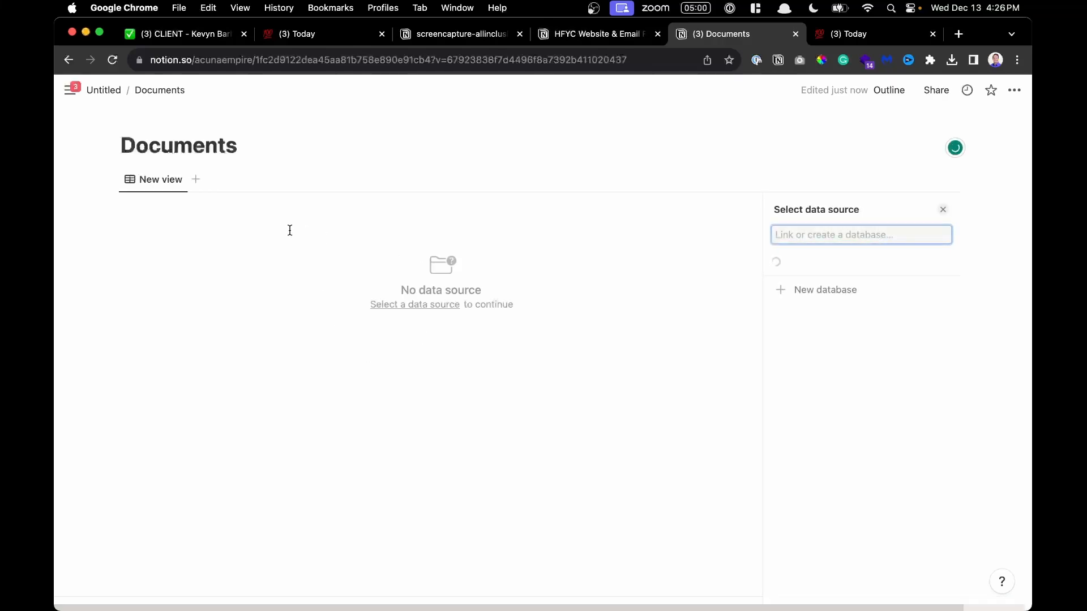
click(810, 449)
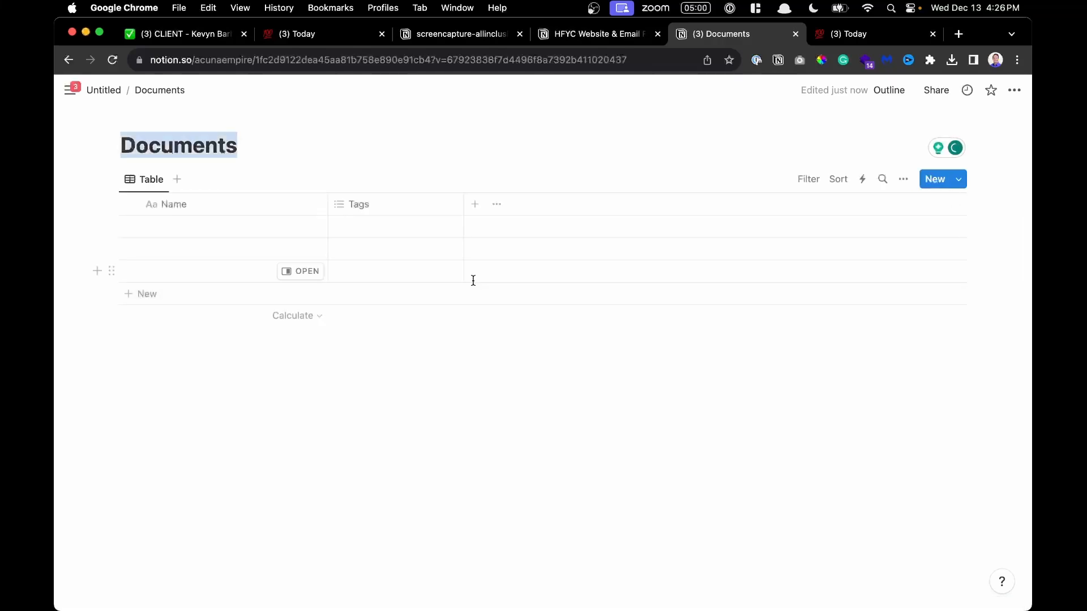
Go back to the parent page that lists the Dashboard, Tasks and Documents subpages
click(107, 90)
scroll(350, 247, up, 5)
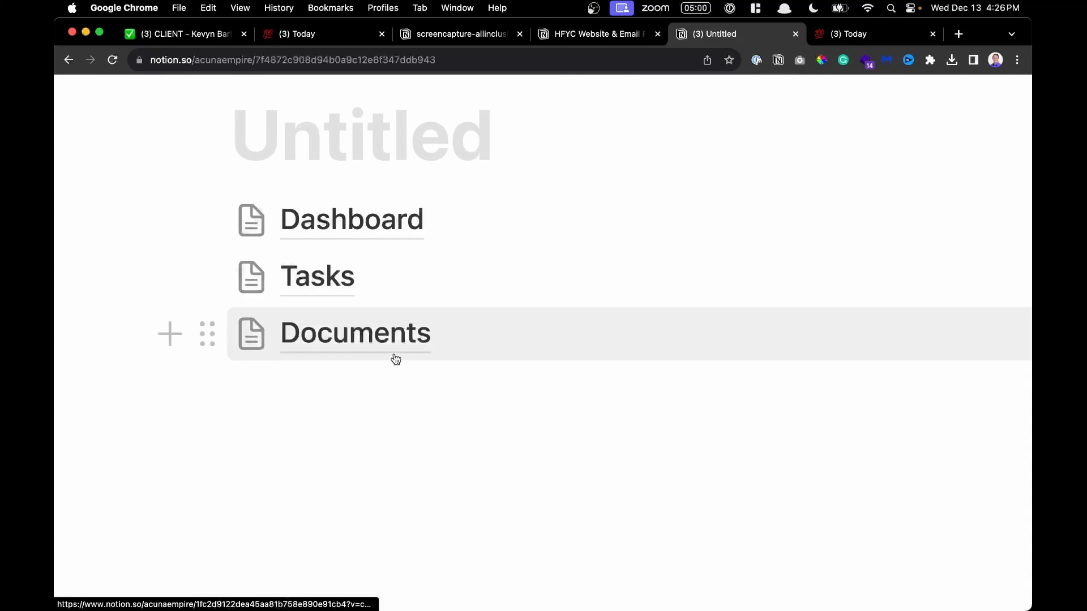
mouse_move(393, 356)
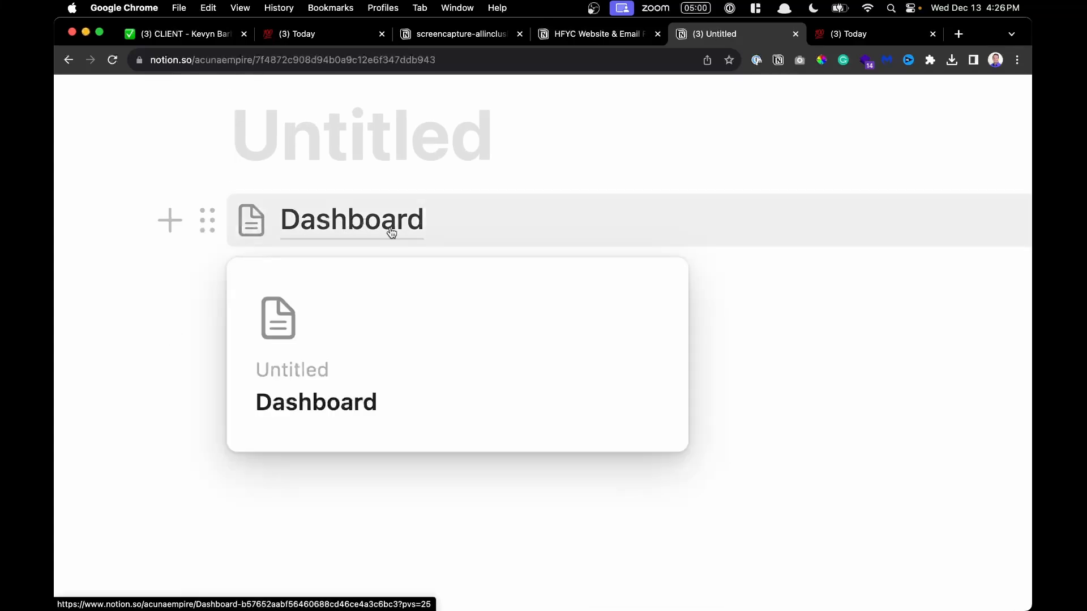
mouse_move(349, 233)
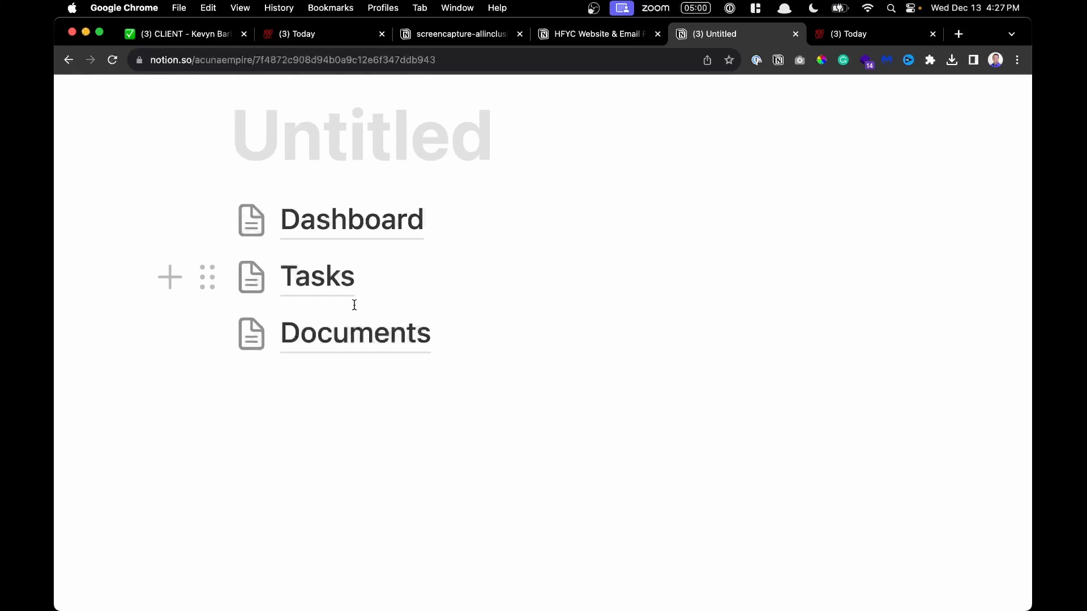
scroll(354, 305, down, 3)
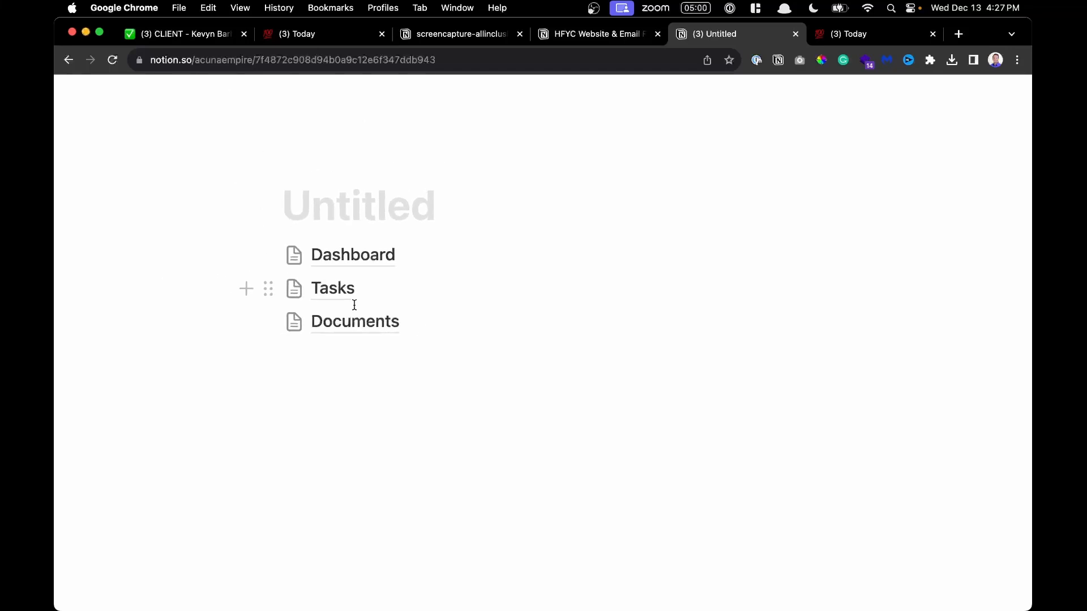
Title the parent page 'Database'
text(D)
key(BackSpace)
text(Databases)
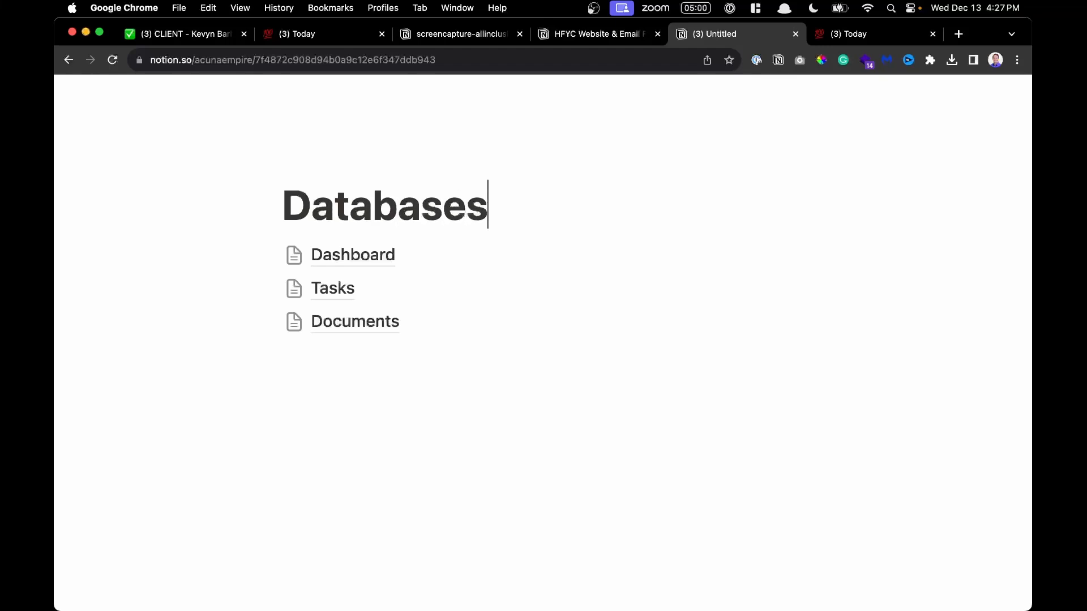
key(BackSpace)
key(BackSpace)
text(e)
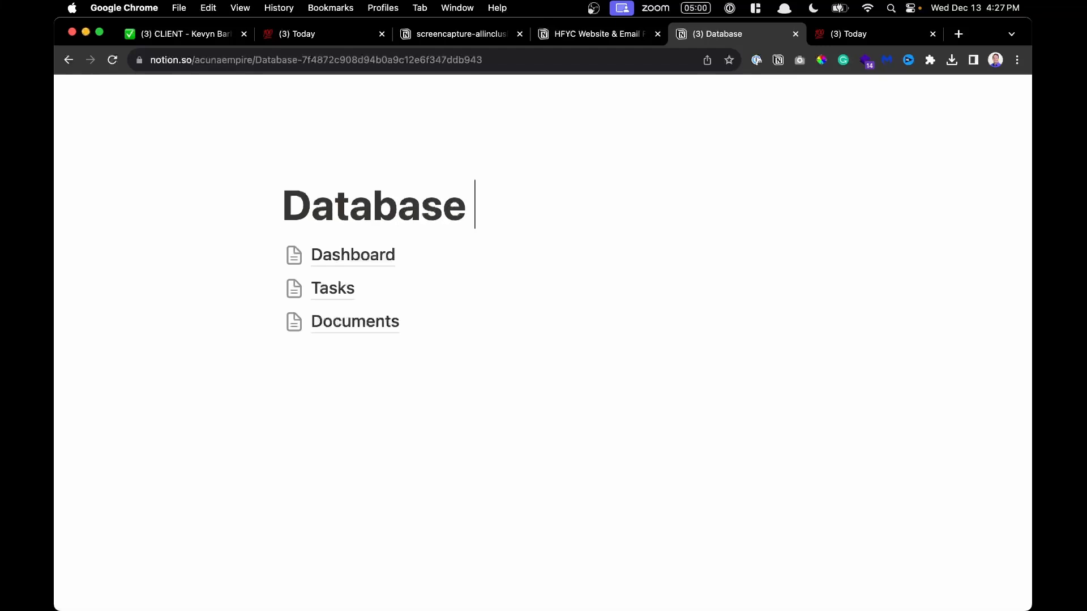
scroll(344, 193, down, 3)
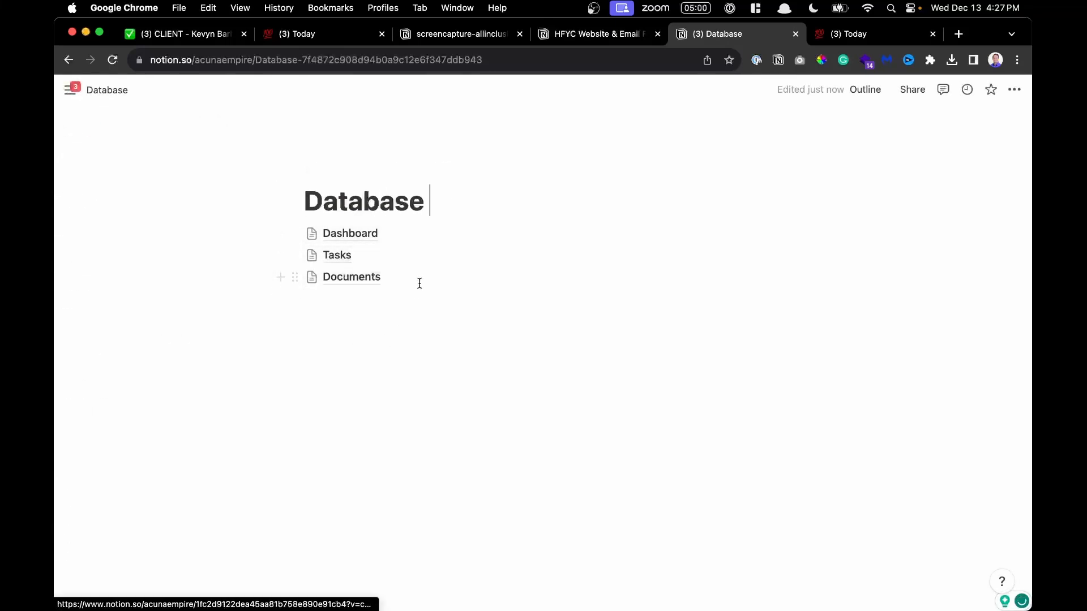
scroll(343, 332, up, 3)
scroll(342, 332, up, 5)
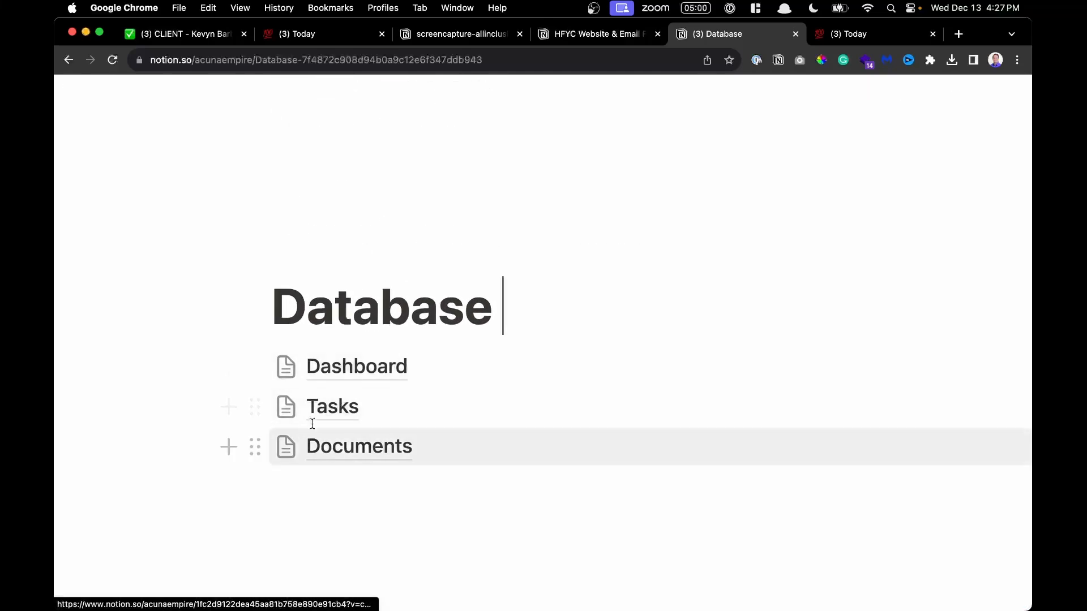
Open the Tasks database from the Database page
mouse_move(320, 419)
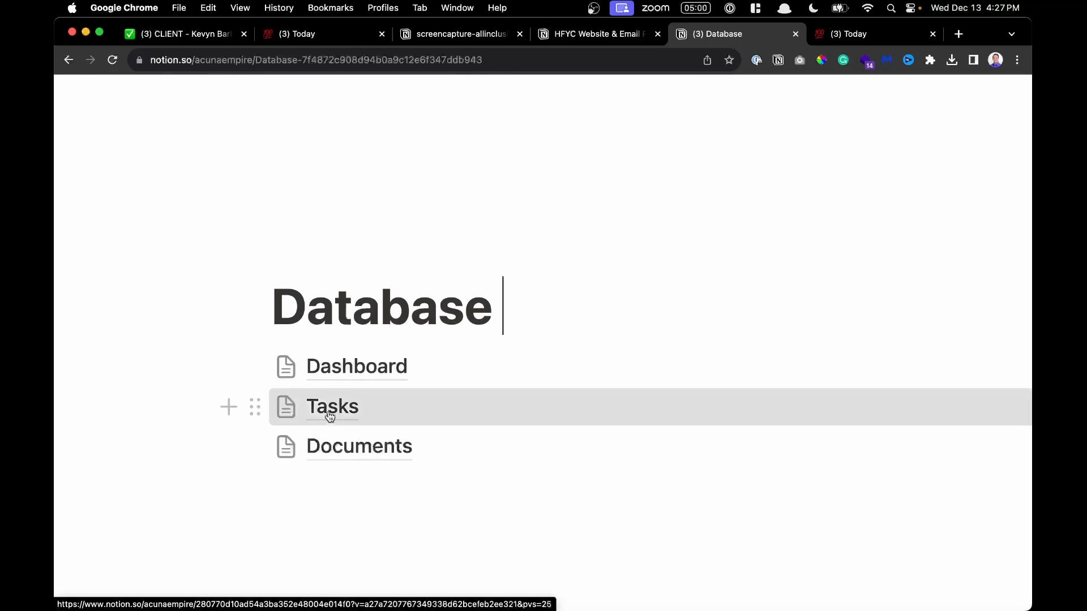
click(323, 413)
scroll(328, 417, down, 5)
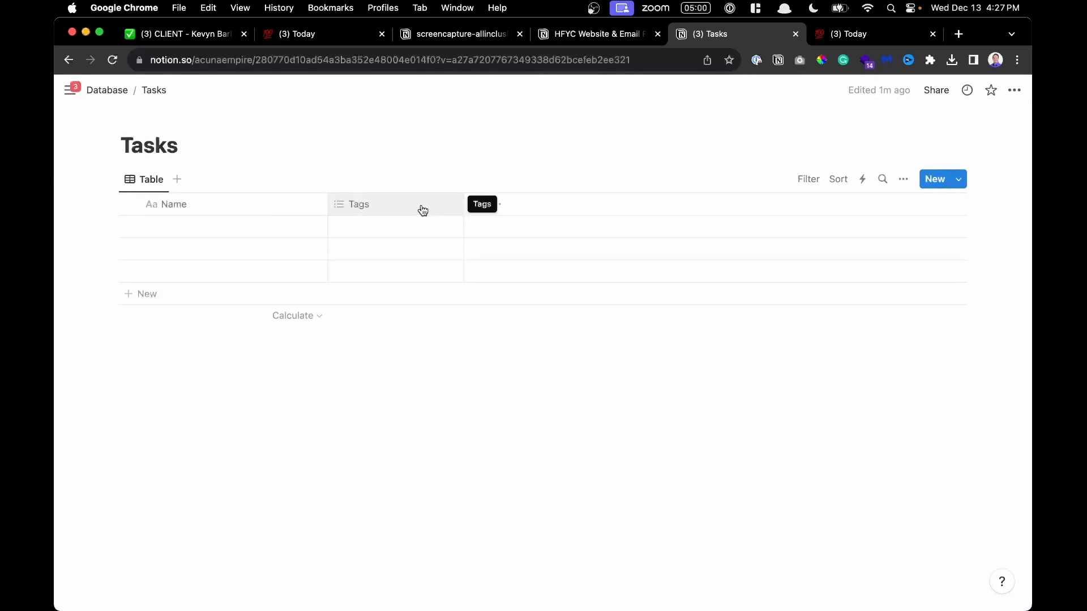
scroll(423, 210, up, 3)
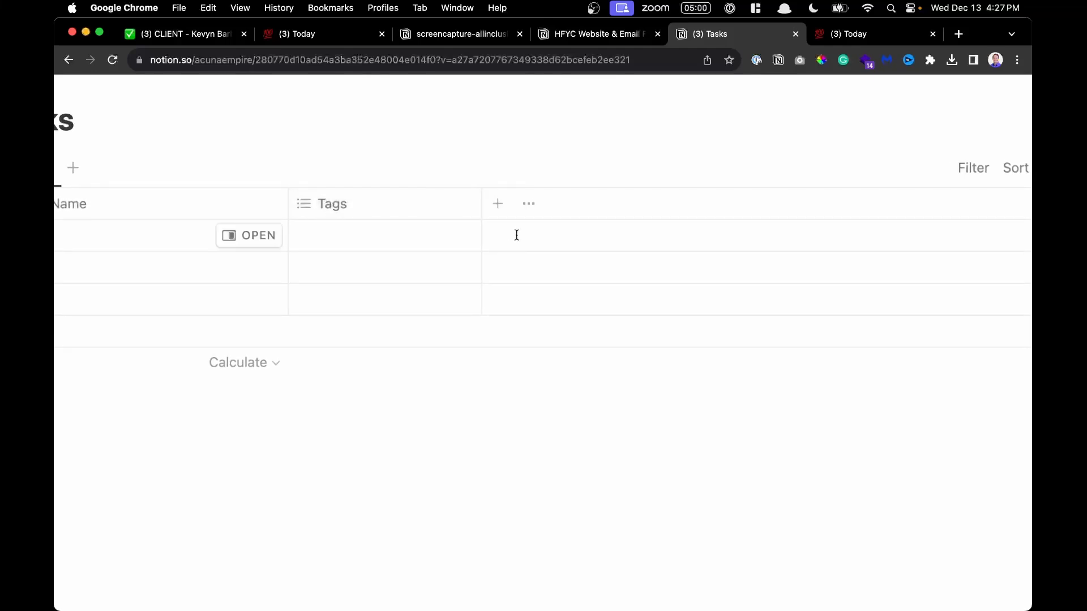
Rename the Tasks table's Tags column to 'Status' and open its property settings
click(412, 214)
key(super+a)
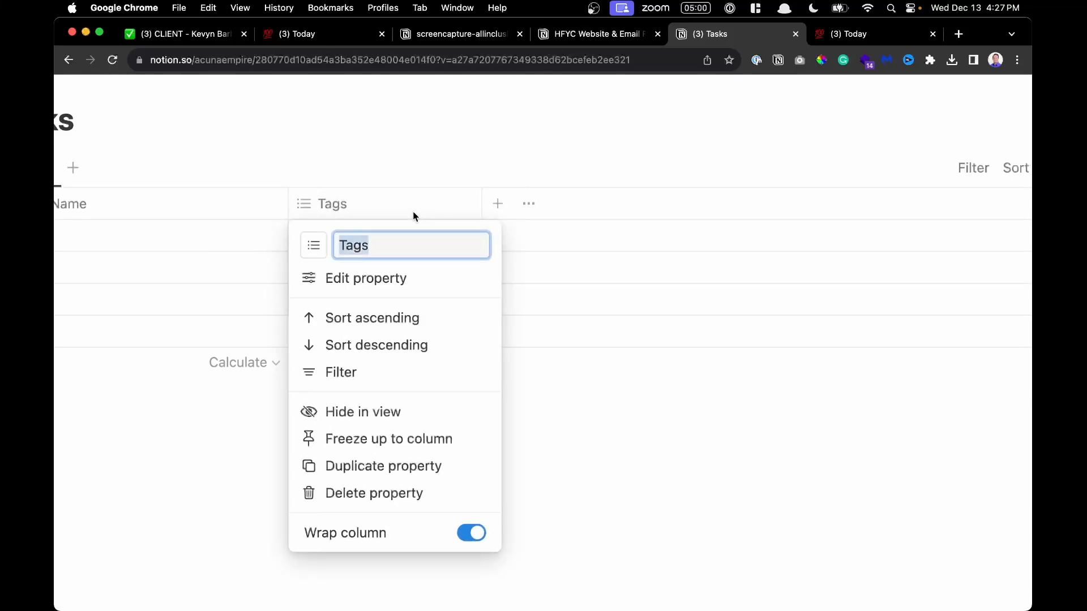
text(Dat)
key(BackSpace)
key(BackSpace)
key(BackSpace)
text(Status)
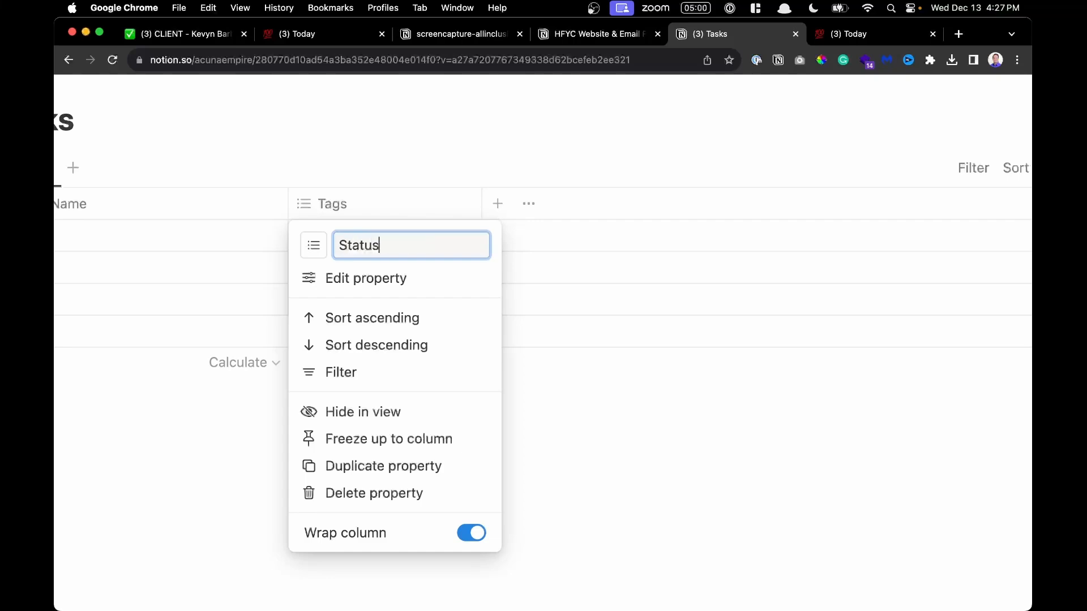
click(349, 281)
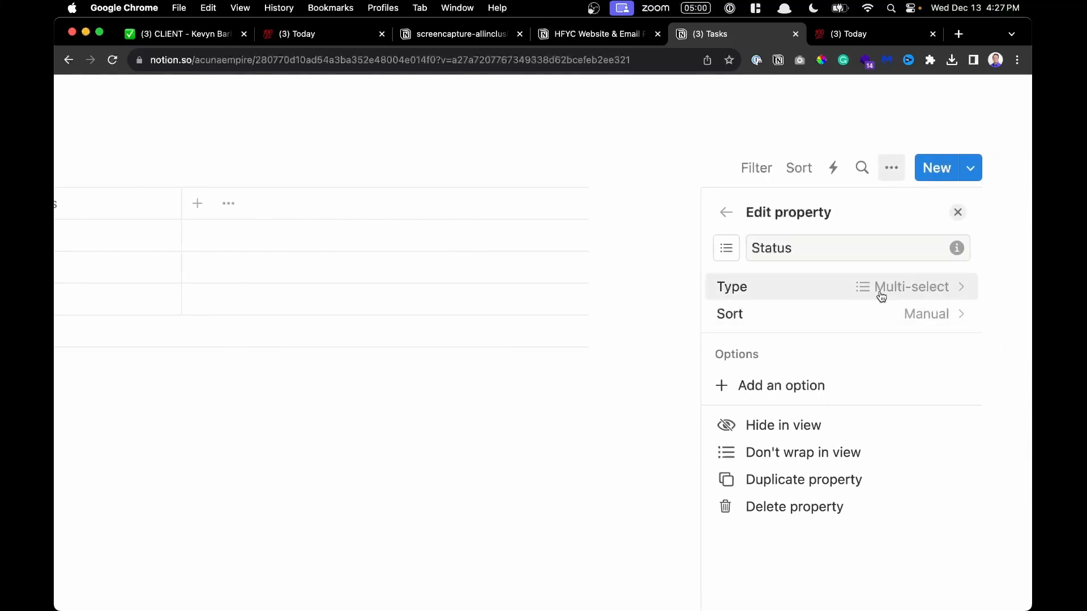
Change the Status property type to Select
click(868, 288)
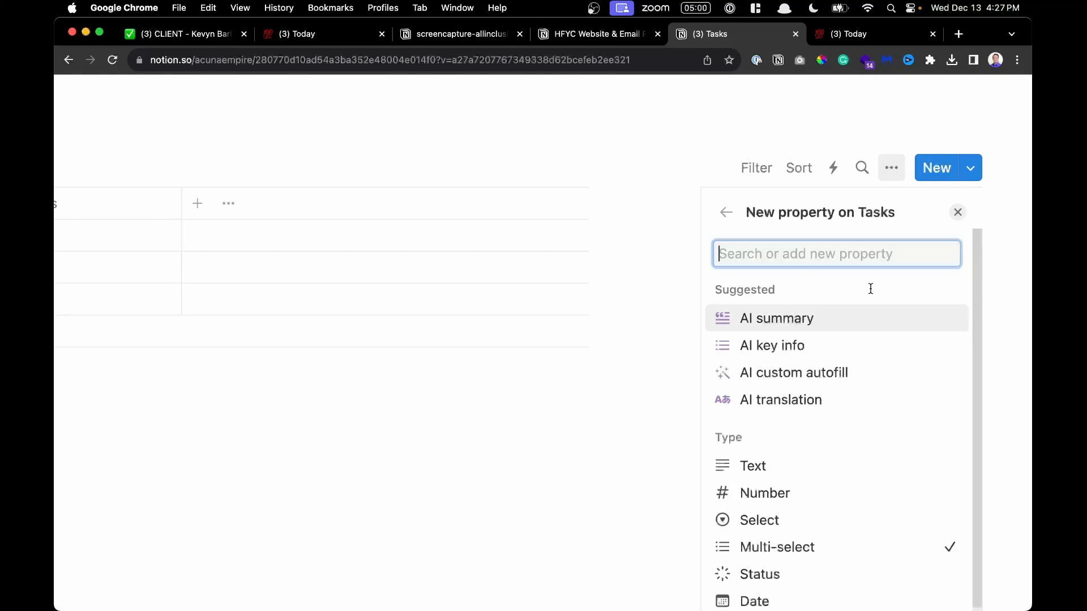
scroll(814, 310, down, 1)
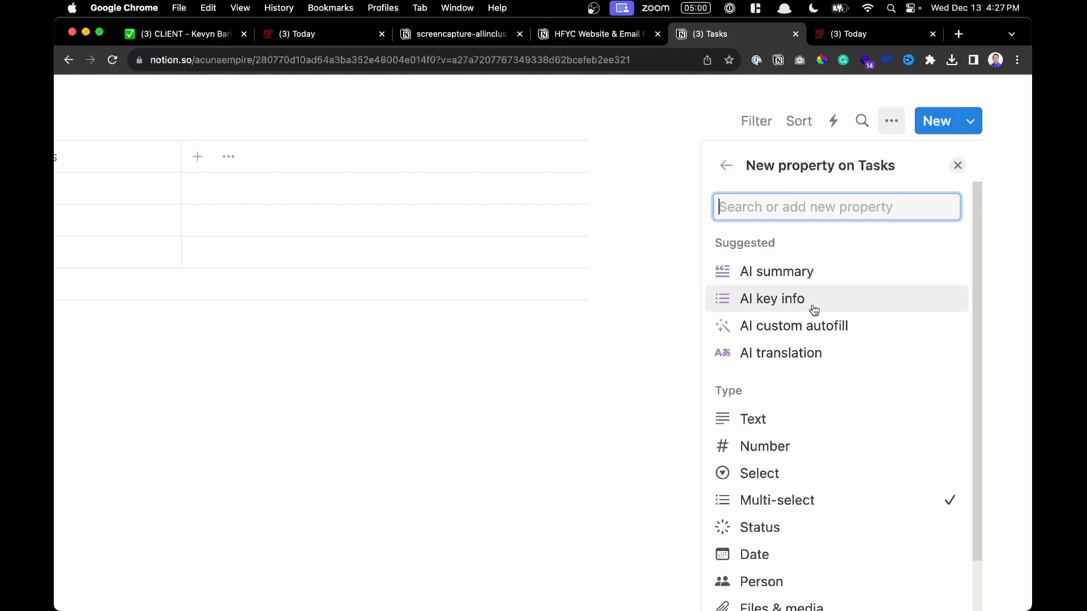
click(760, 474)
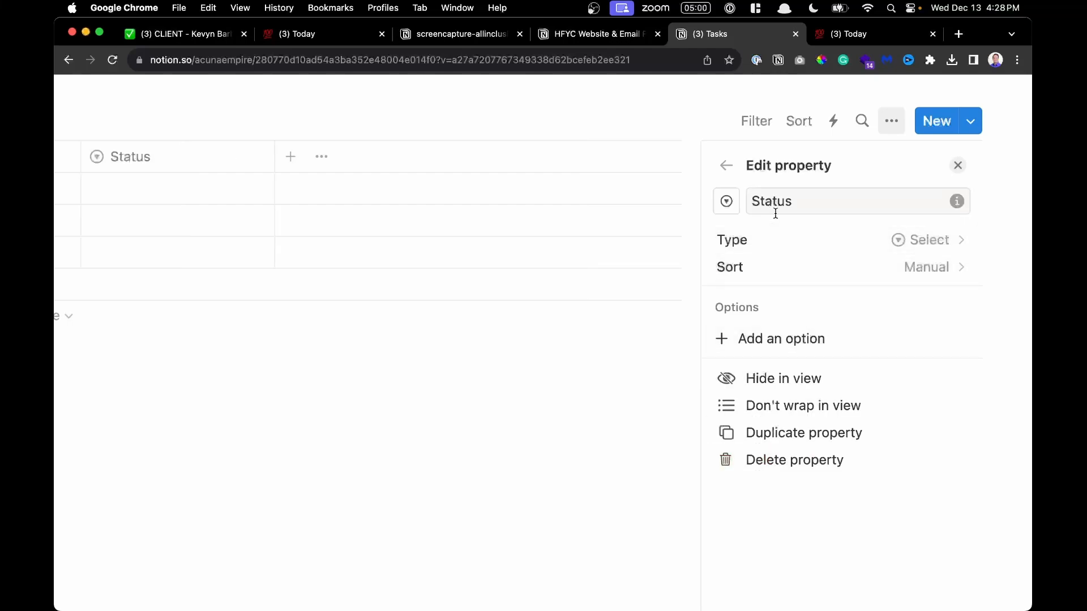
Add Status options 'In Progress' and 'Completed', with In Progress listed first
click(778, 345)
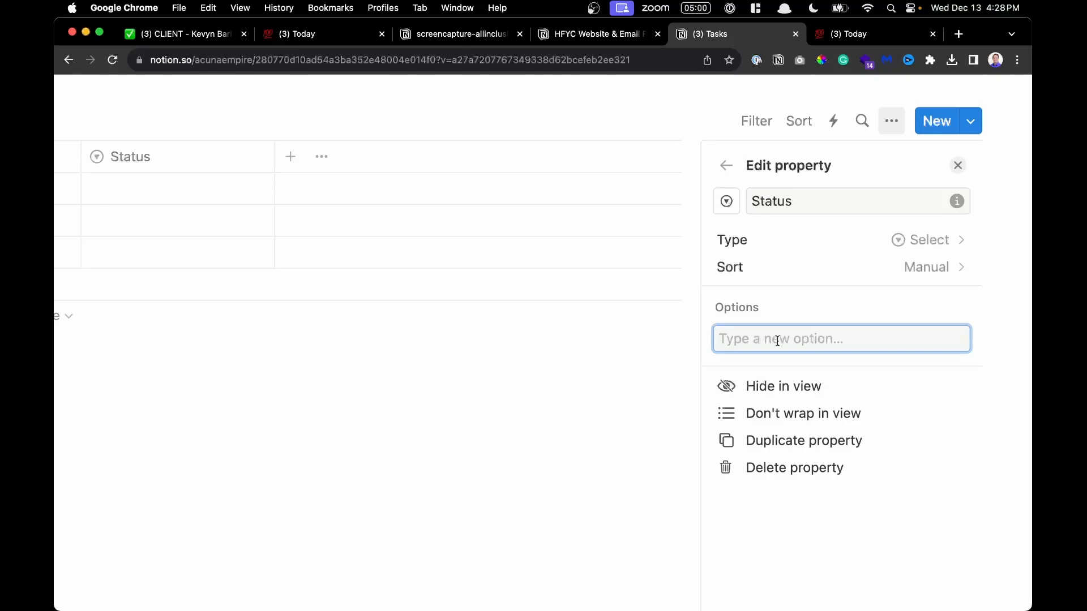
text(In Progress)
key(Return)
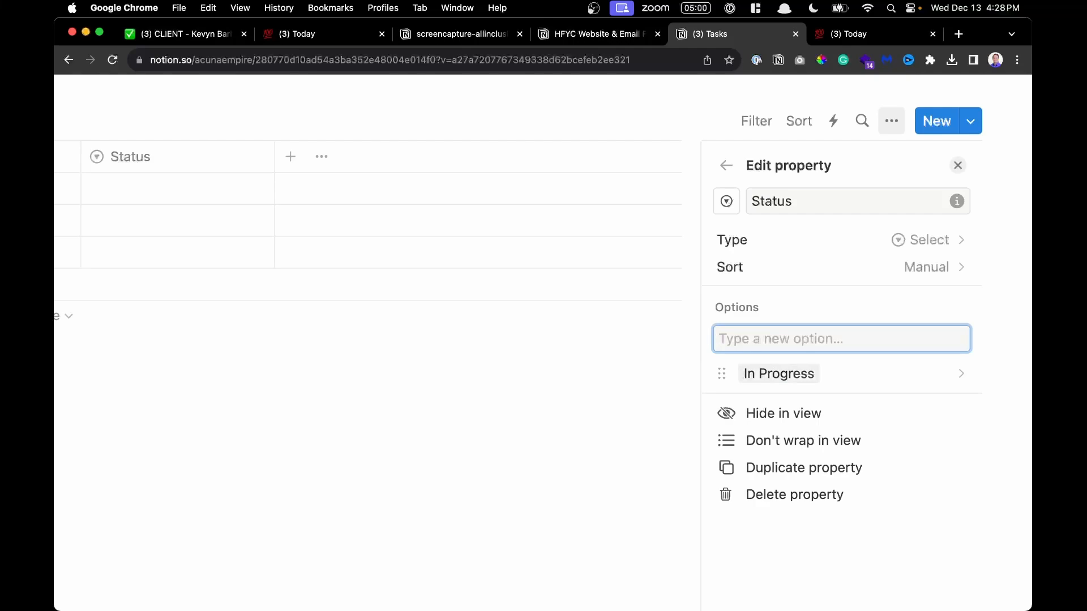
text(Complete)
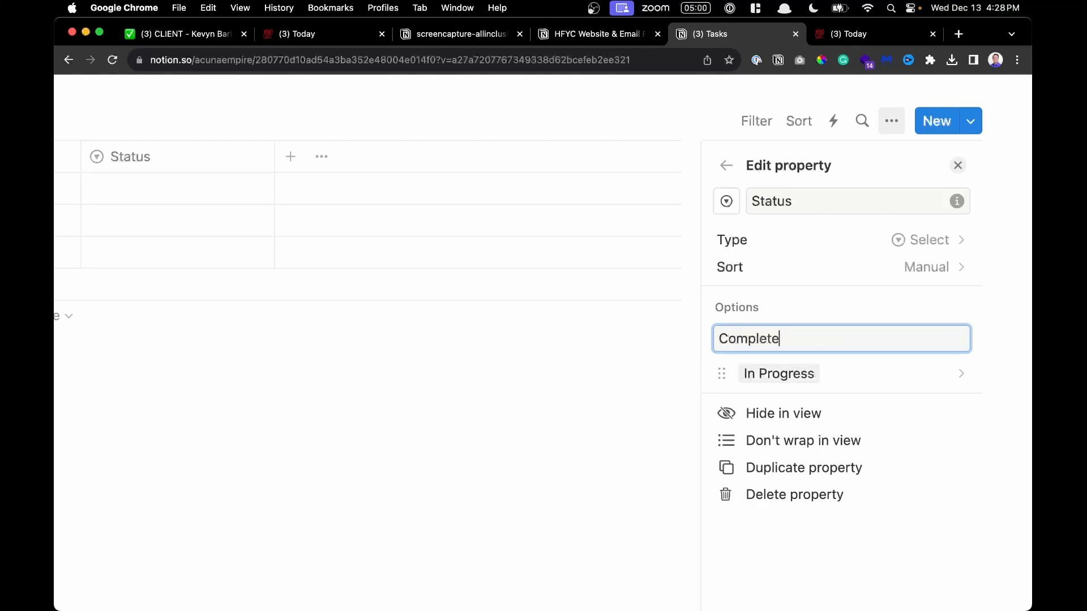
text(d)
key(Return)
drag(722, 400, 725, 372)
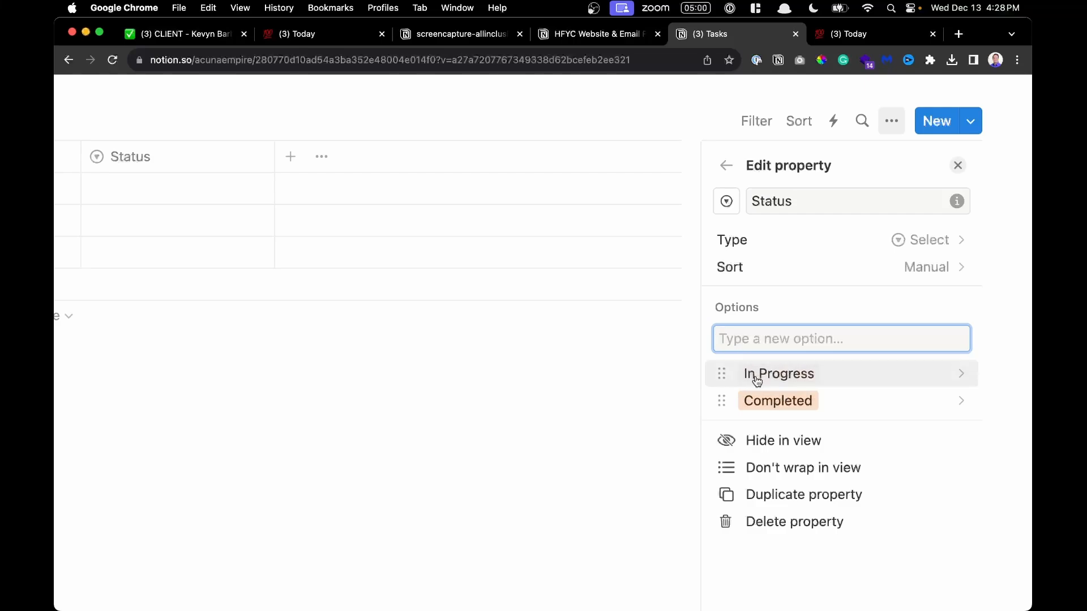
click(558, 427)
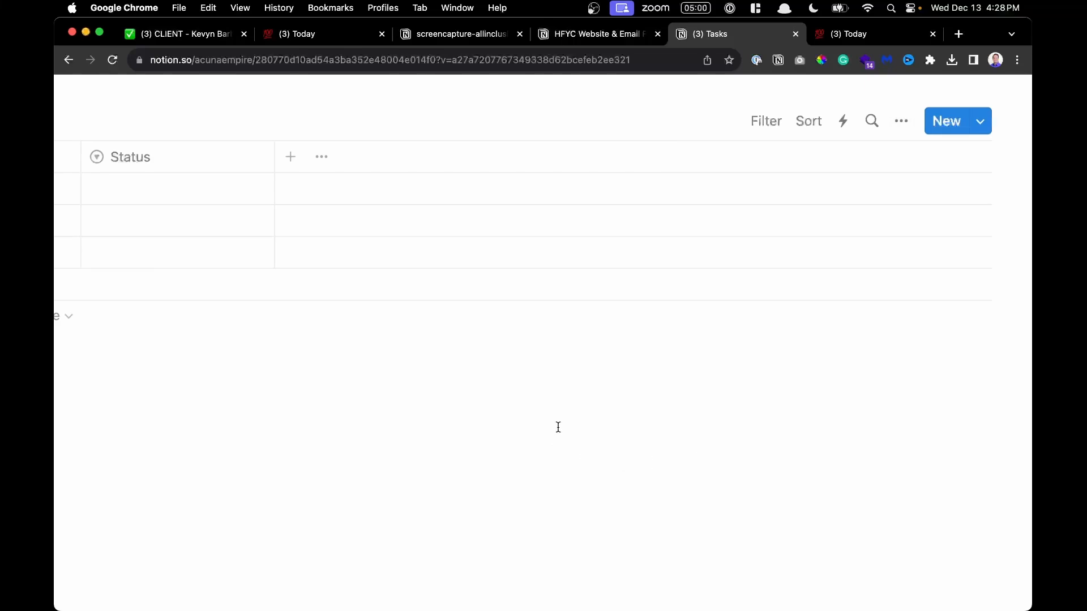
scroll(410, 194, left, 5)
Add a Last edited time property column to the Tasks table
click(567, 158)
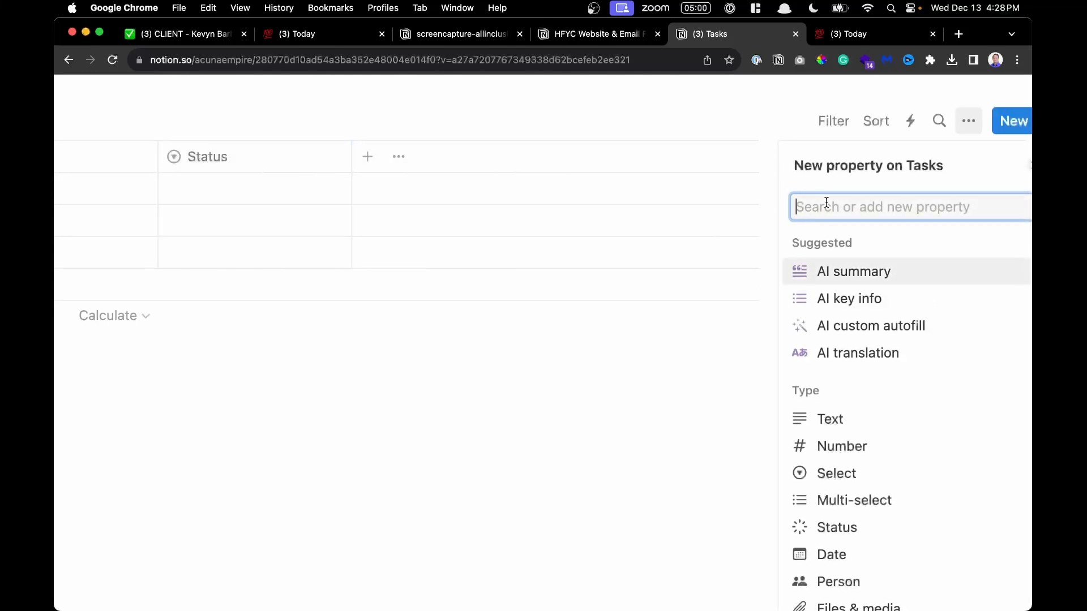
text(modi)
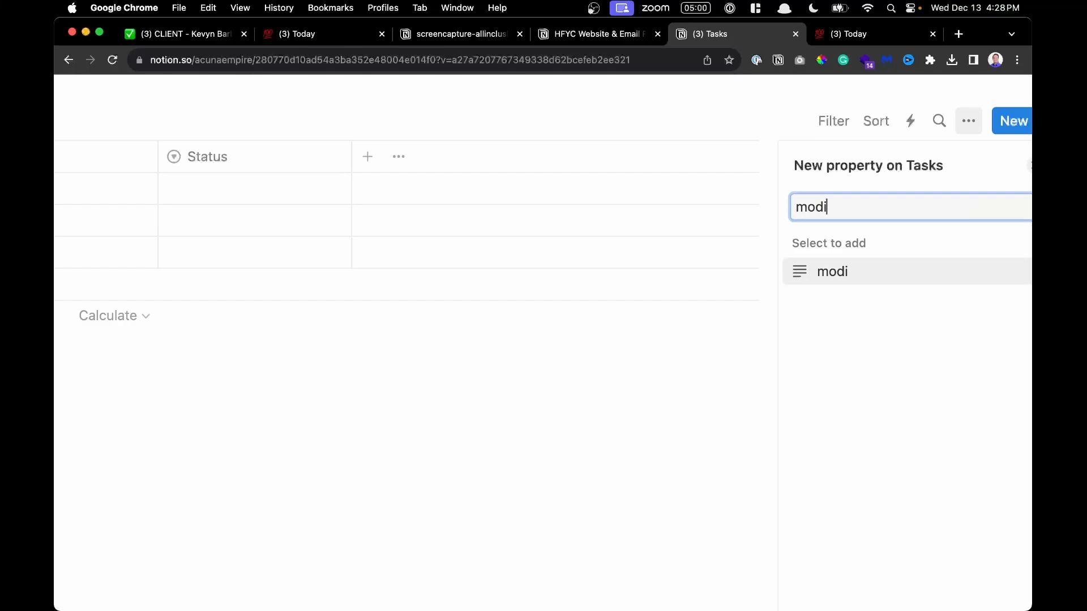
key(super+a)
key(BackSpace)
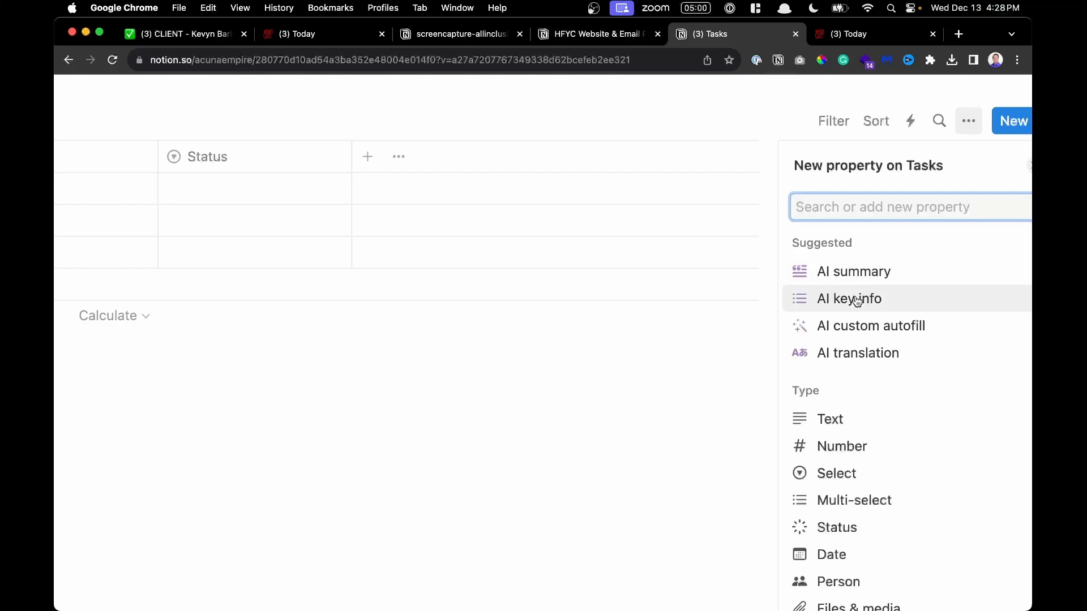
scroll(855, 308, down, 3)
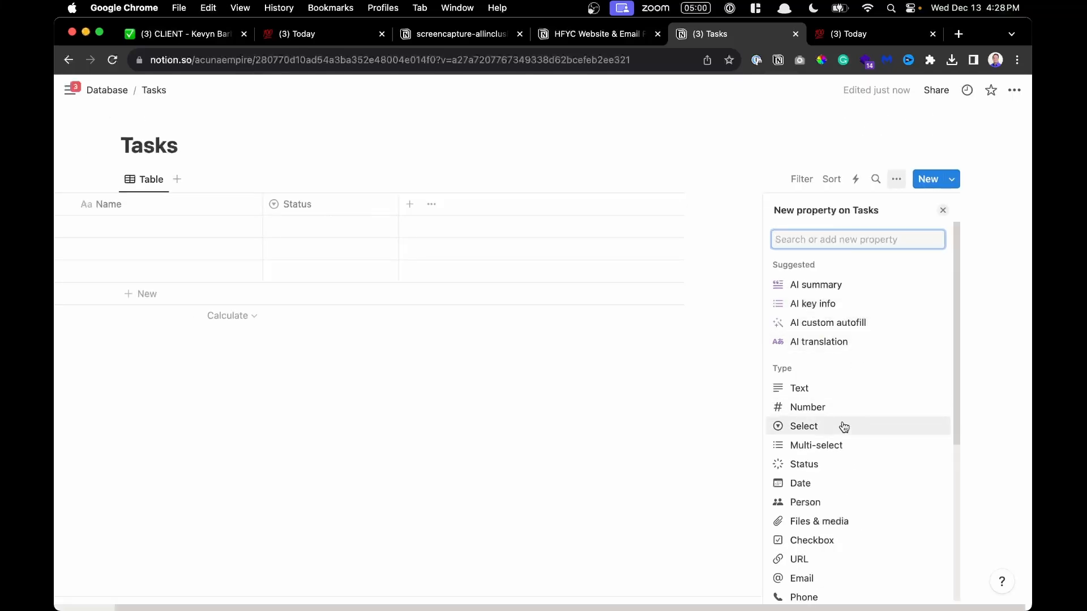
scroll(844, 426, down, 5)
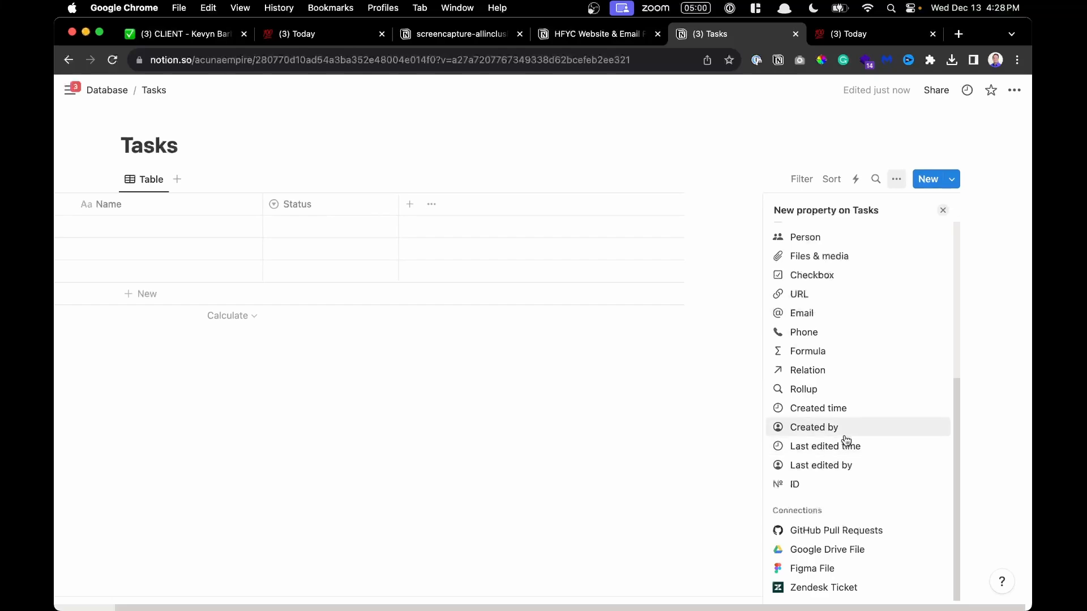
scroll(846, 375, up, 5)
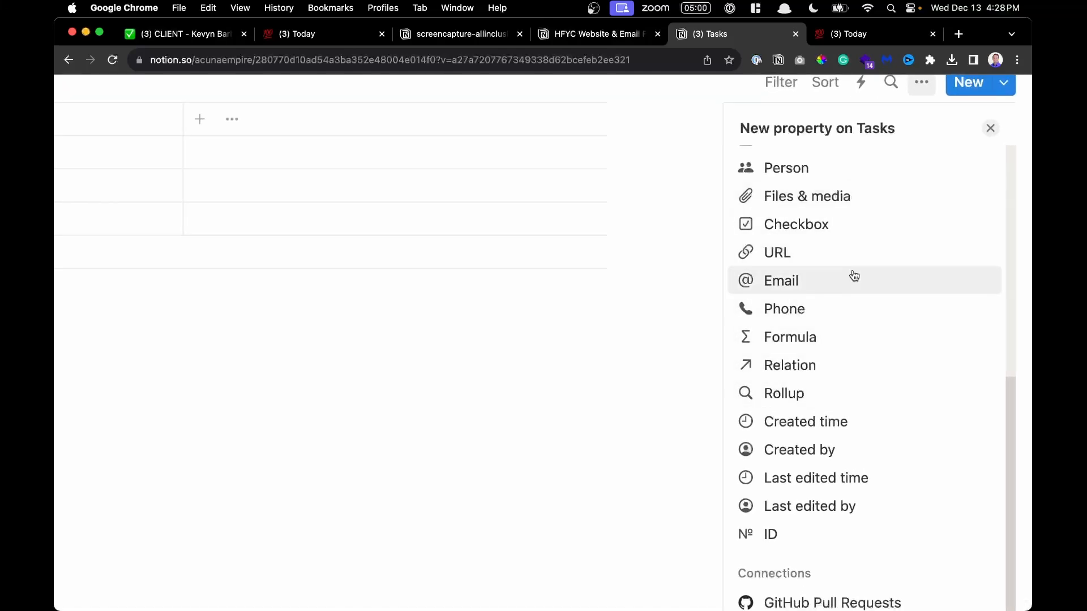
scroll(851, 277, down, 1)
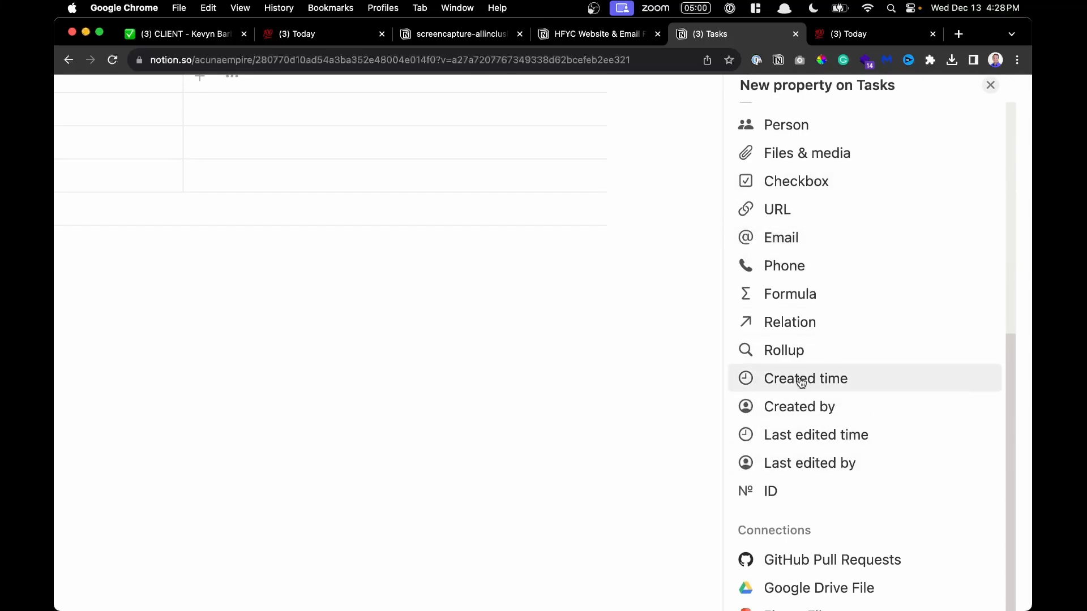
click(824, 435)
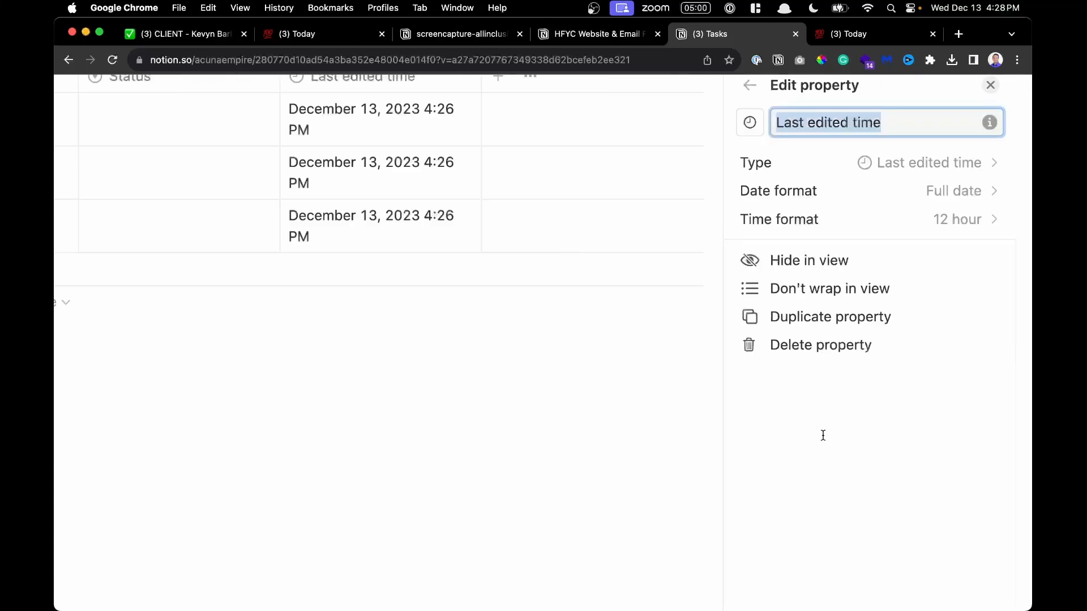
text(L)
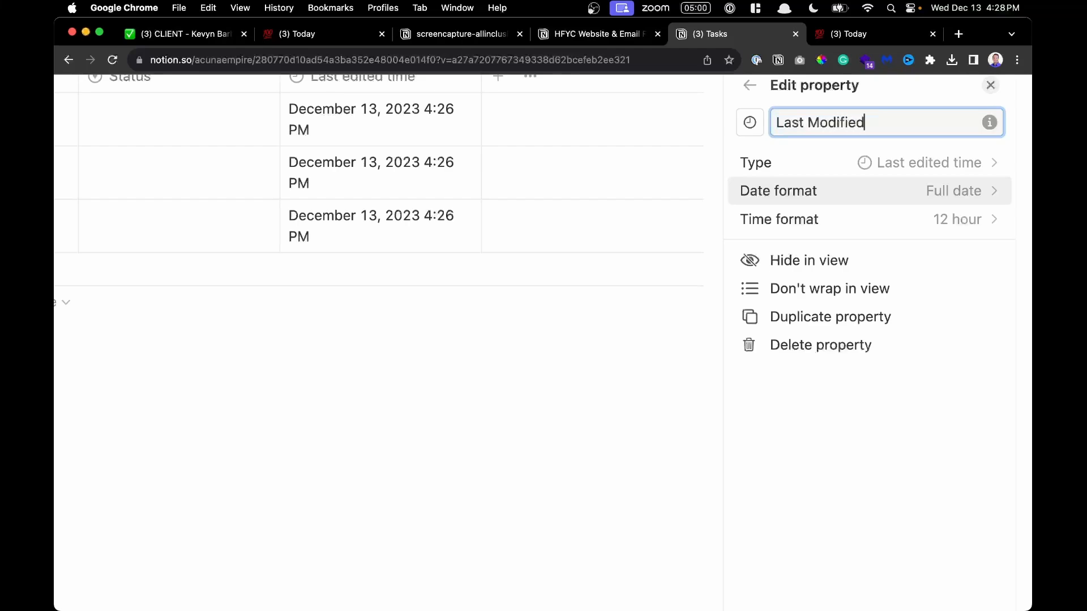
text(ast Modified)
scroll(872, 298, up, 3)
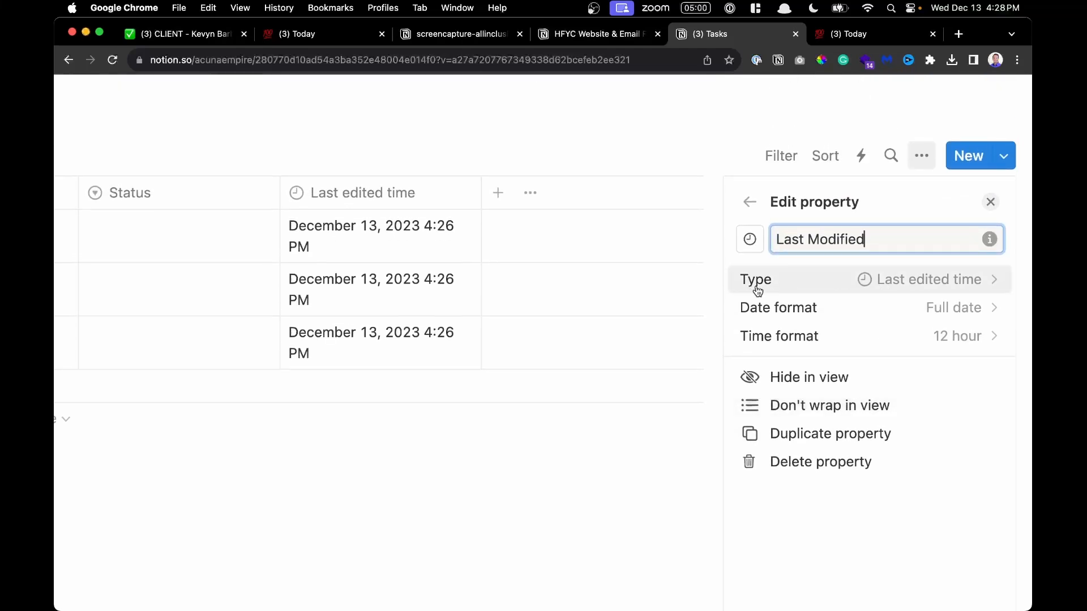
Widen the Last edited time column and narrow the Status column
click(357, 199)
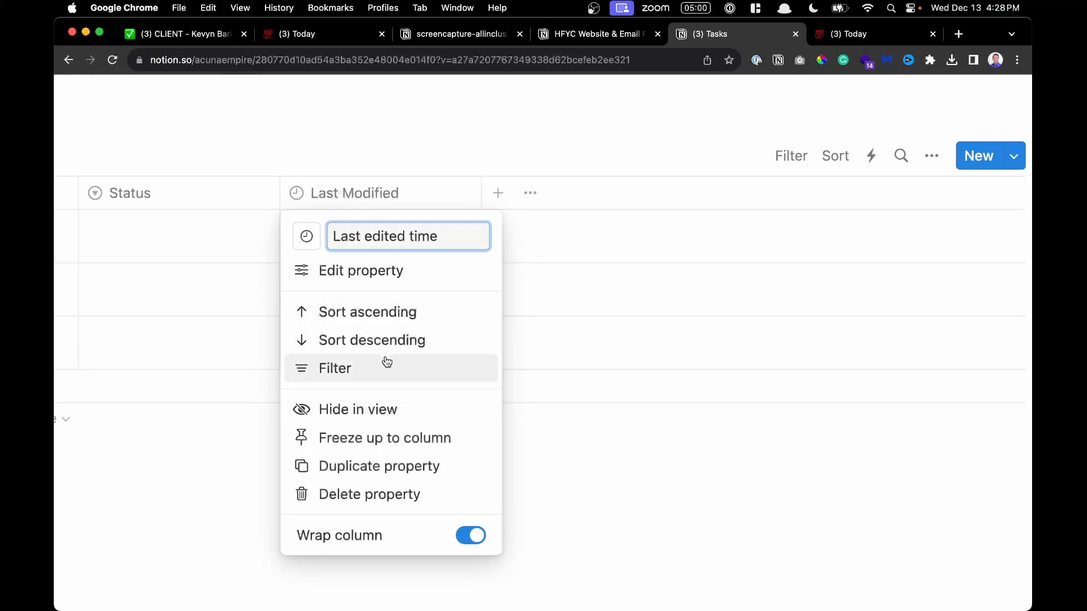
click(351, 129)
drag(481, 192, 579, 192)
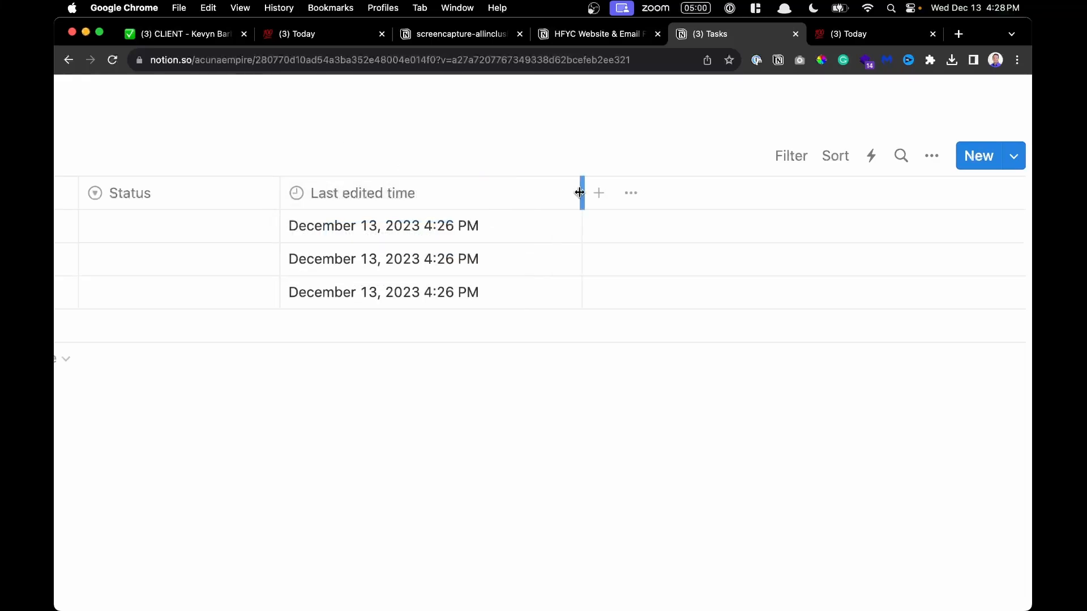
scroll(498, 221, left, 7)
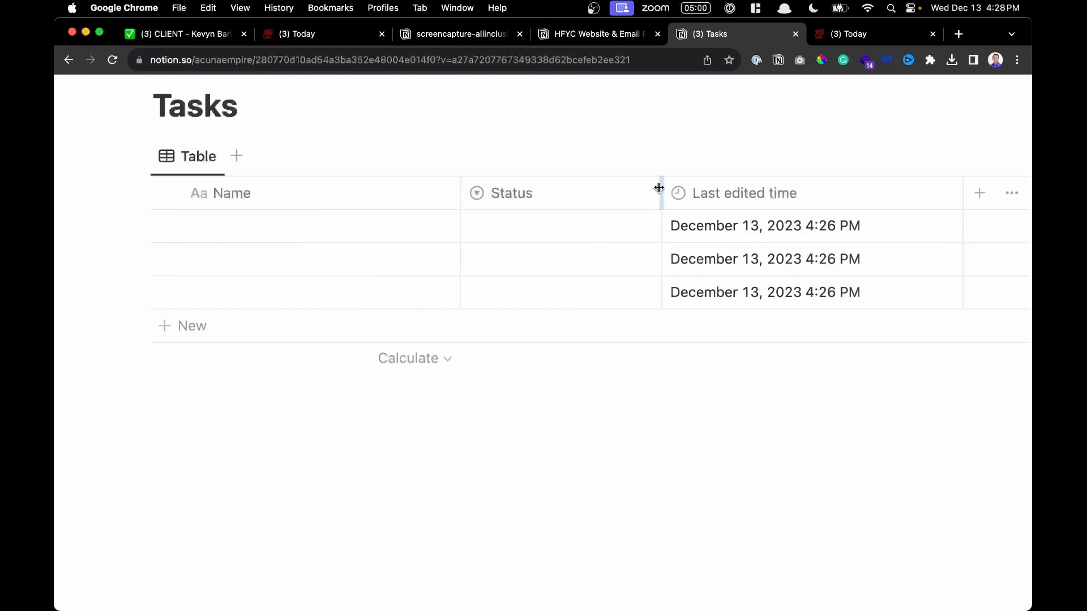
drag(658, 188, 573, 187)
Add a Date property column to the Tasks table
scroll(651, 203, right, 3)
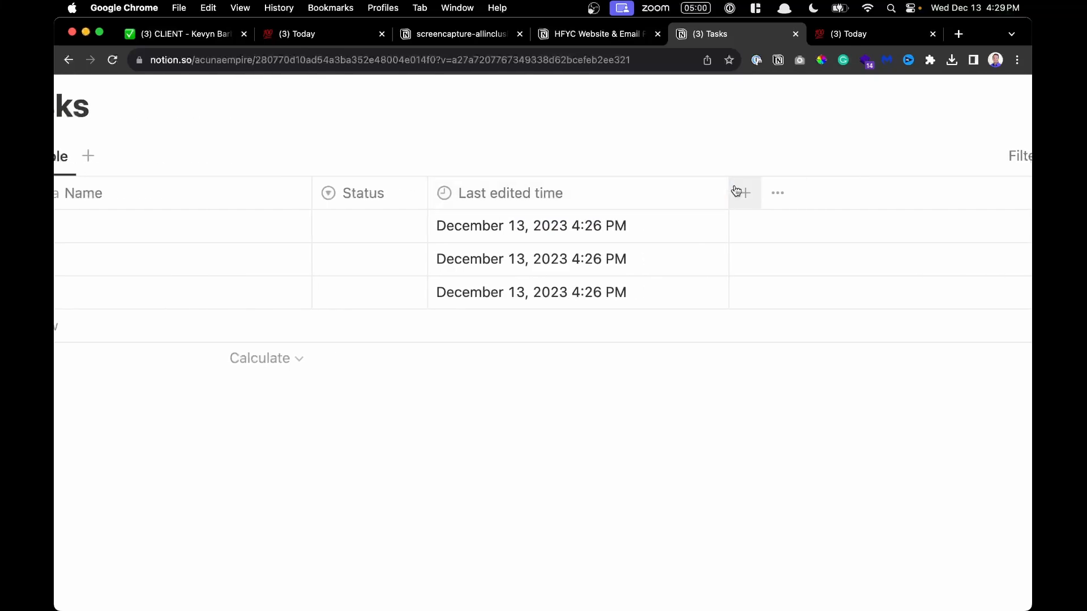
click(738, 189)
text(Date)
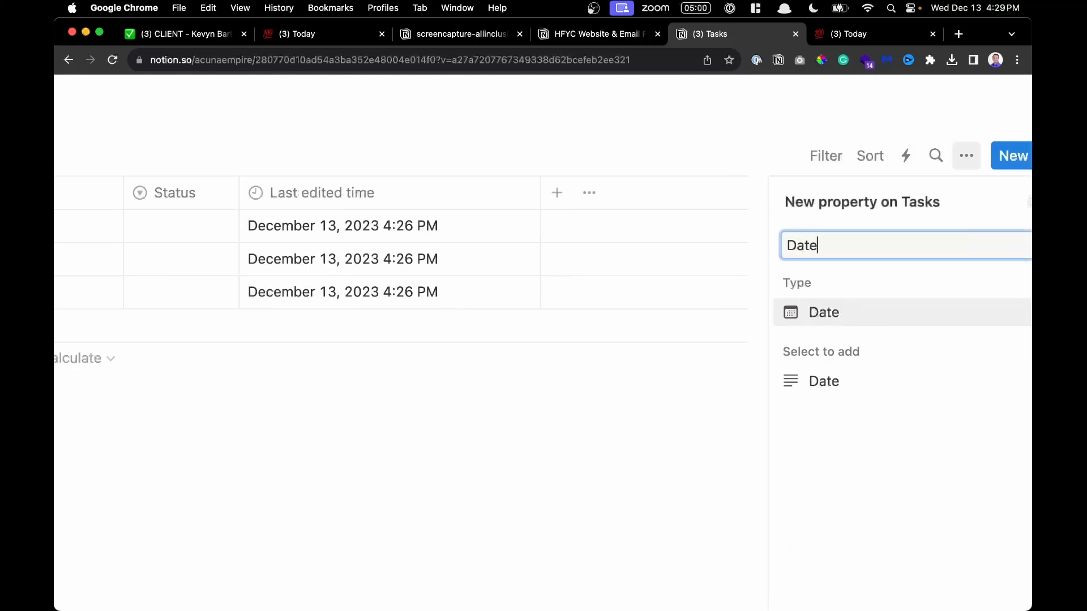
click(831, 316)
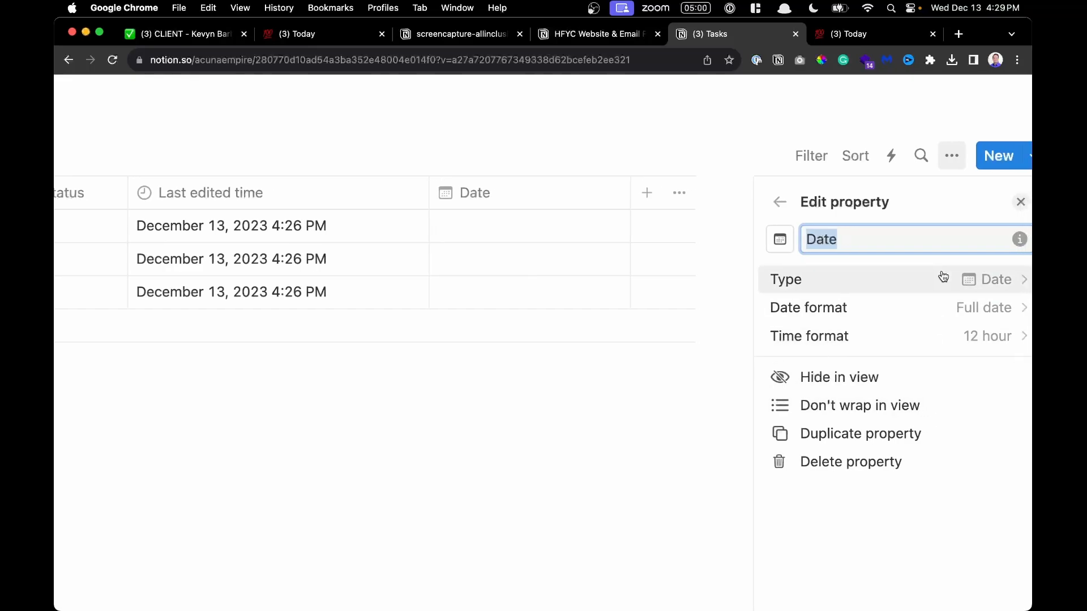
click(437, 133)
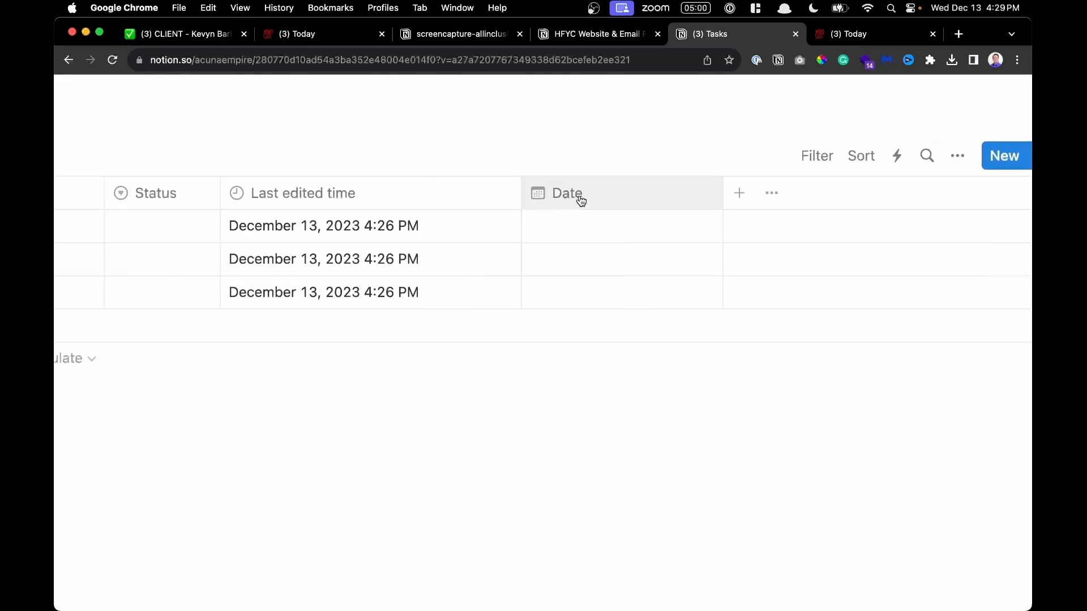
Order the columns Name, Status, Date, Last edited time and narrow the Date column
click(598, 197)
scroll(598, 195, left, 3)
click(620, 153)
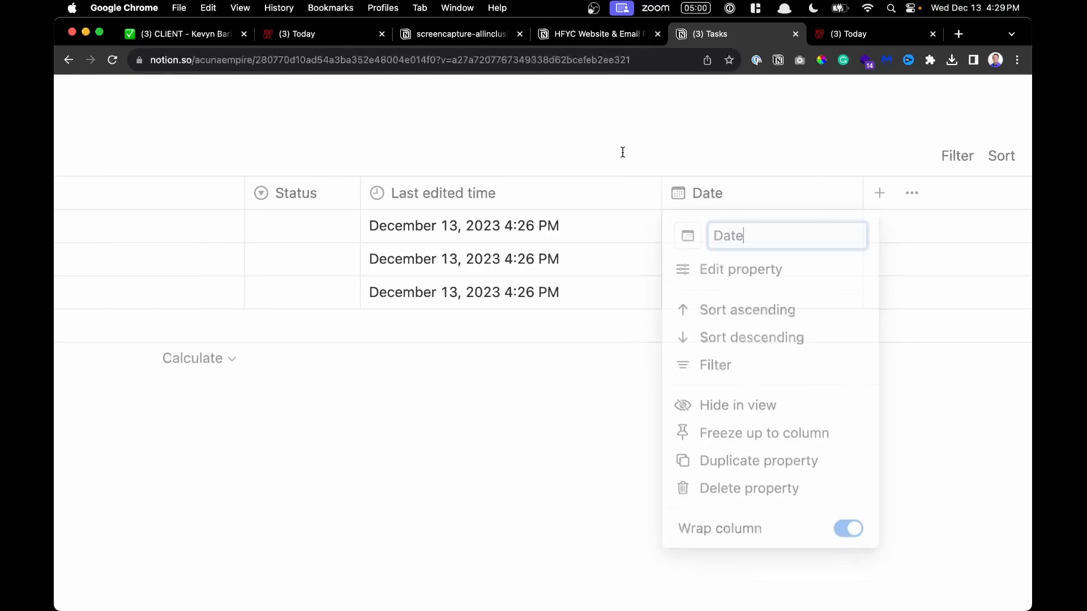
drag(722, 198, 362, 195)
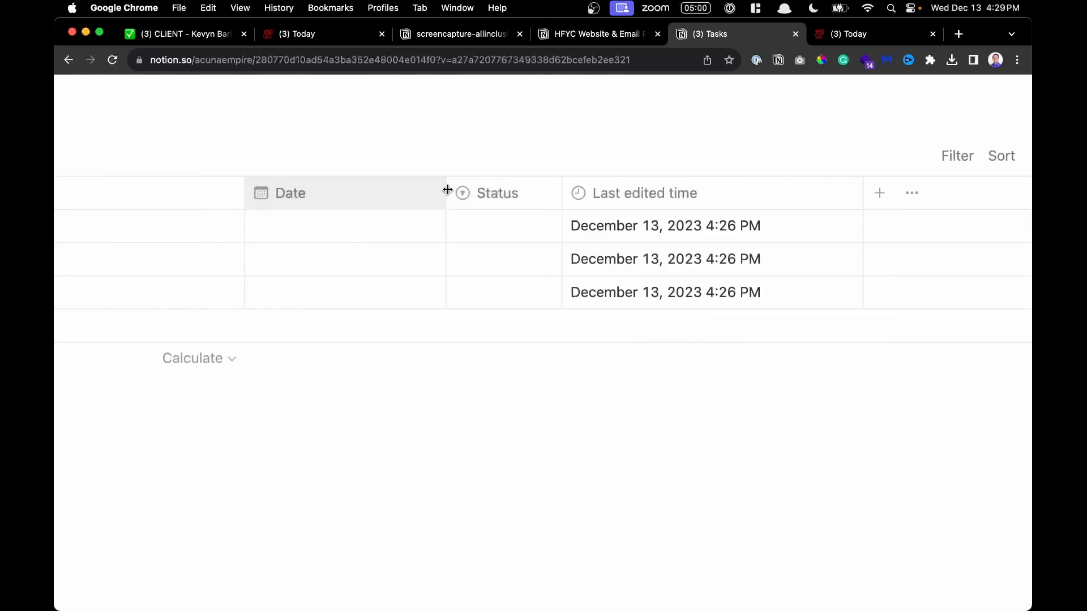
drag(450, 192, 340, 197)
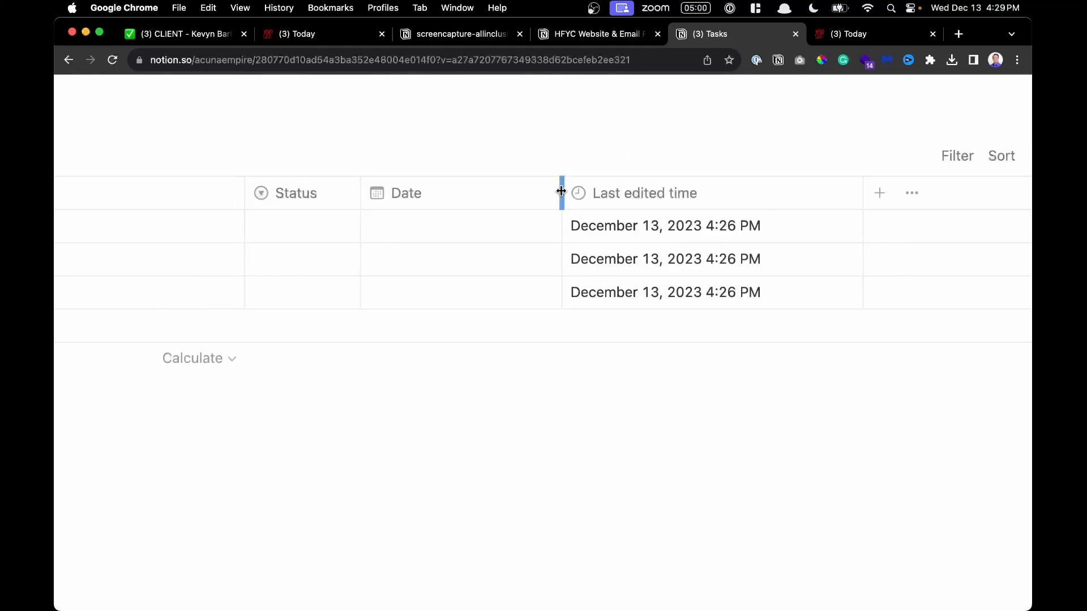
drag(561, 191, 485, 193)
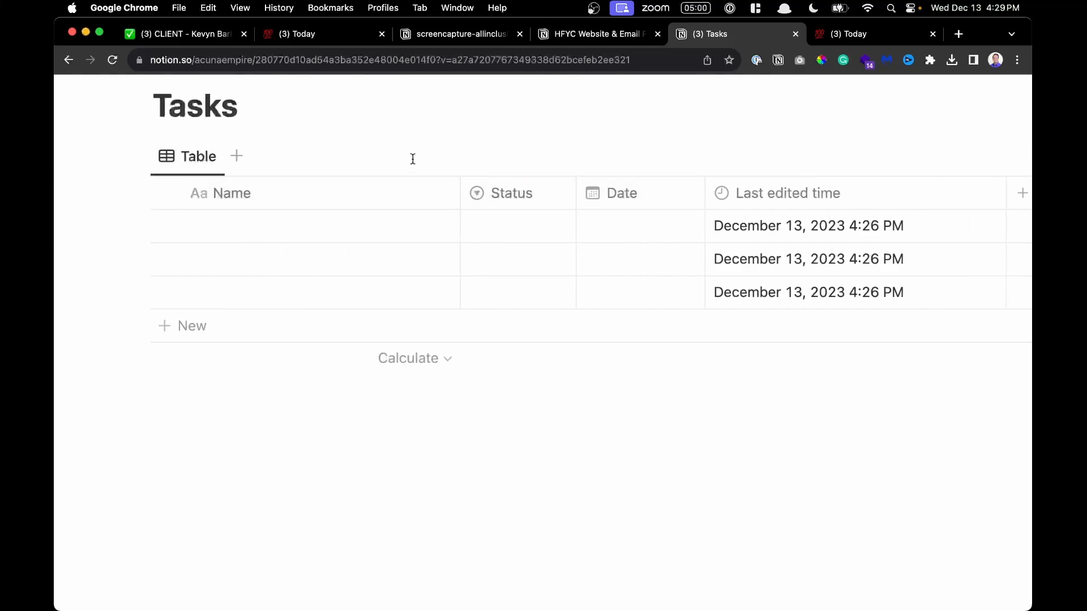
scroll(412, 159, down, 3)
Give the Tasks page a green check mark emoji icon, found by searching 'check'
mouse_move(175, 155)
scroll(160, 130, up, 3)
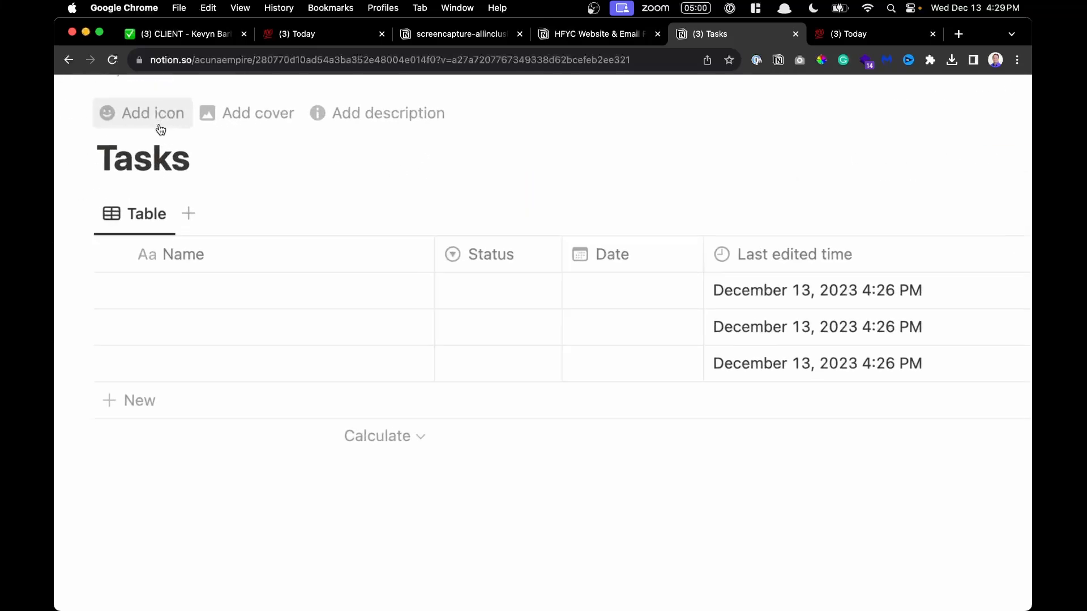
scroll(161, 130, up, 1)
click(153, 122)
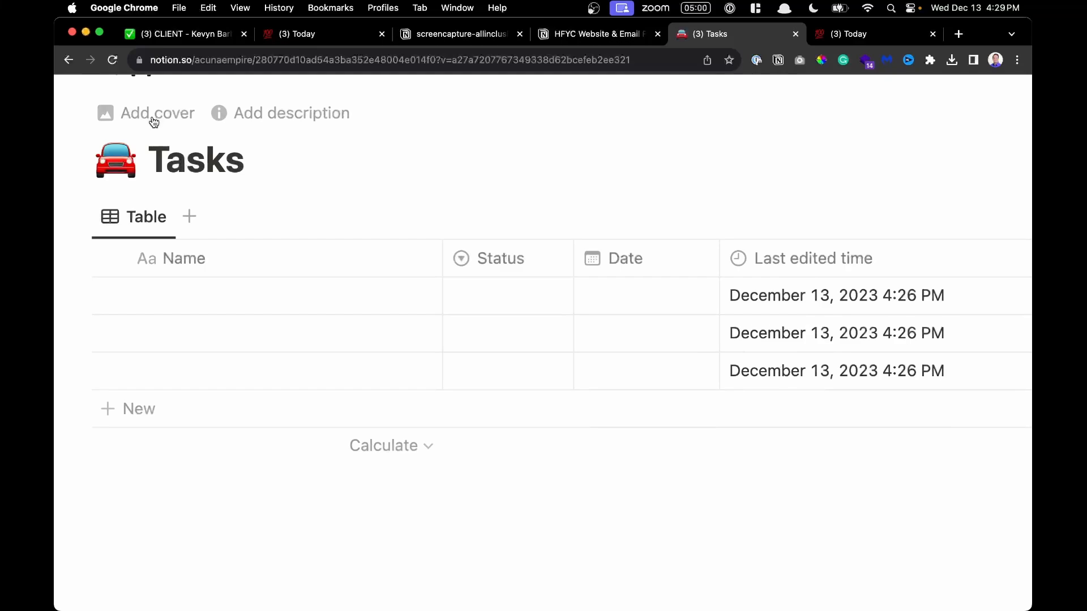
click(123, 162)
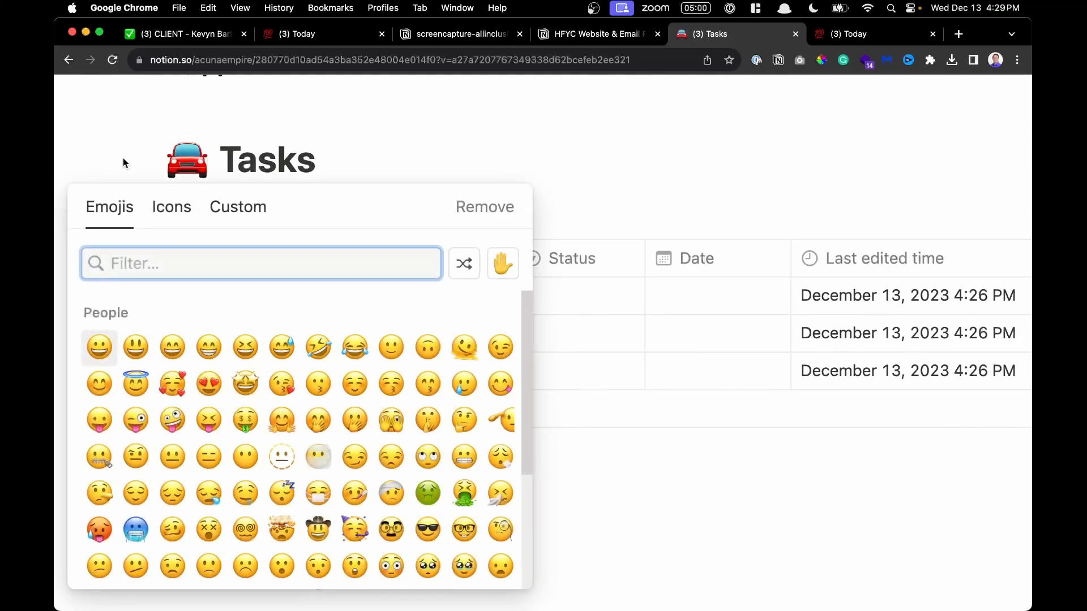
text(task)
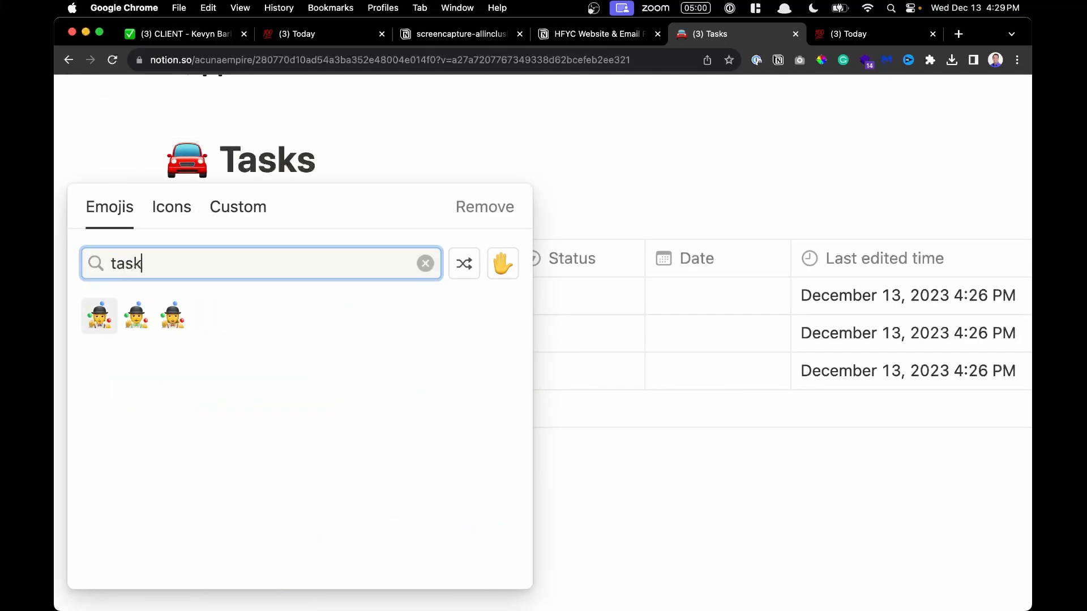
key(super+a)
text(todo)
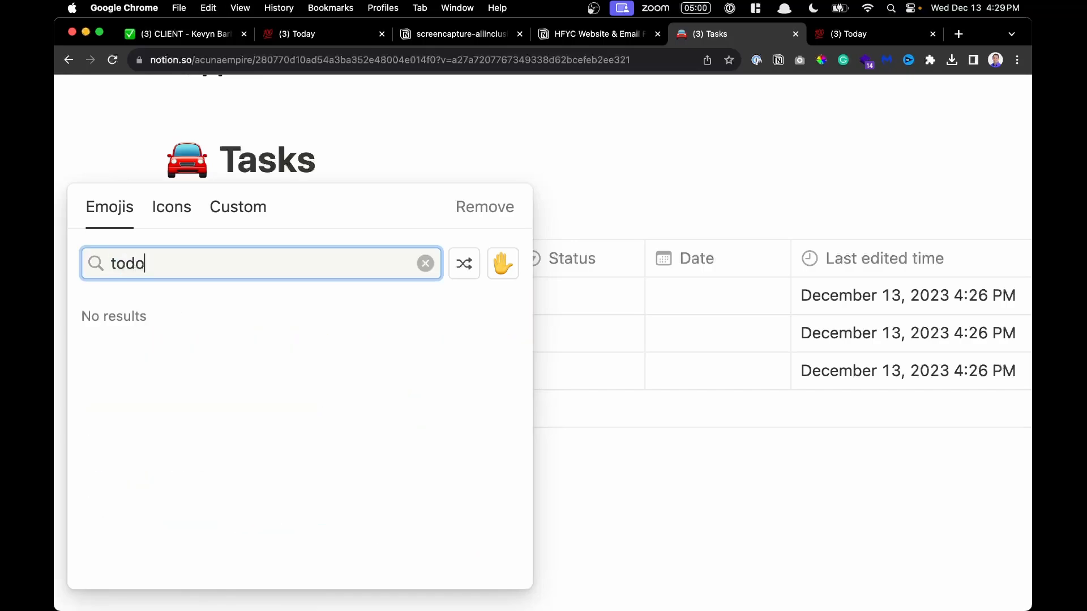
key(super+a)
text(check)
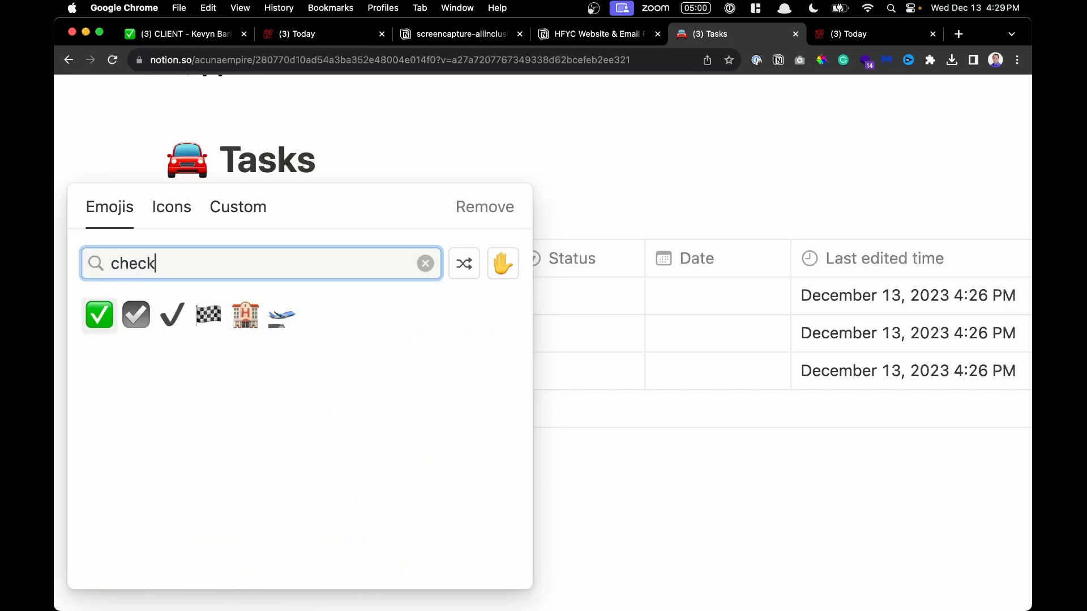
key(Return)
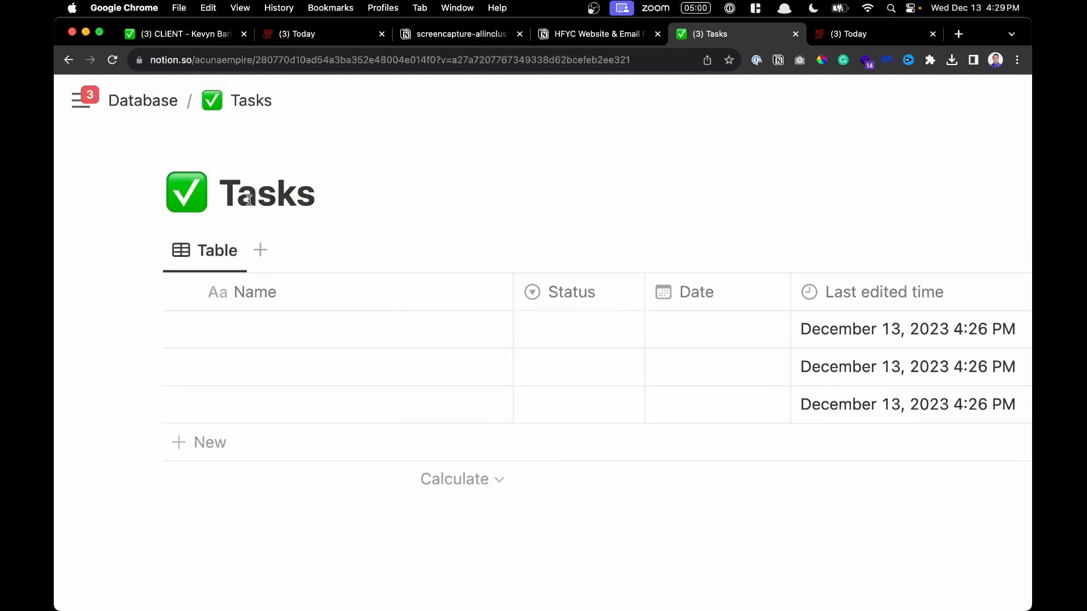
key(super+minus)
key(super+minus)
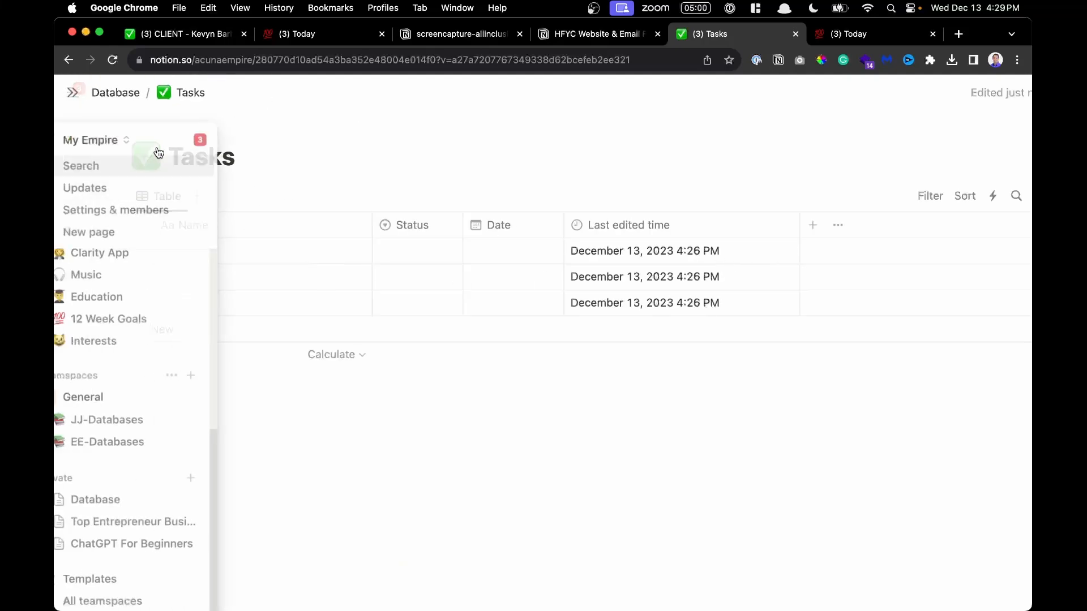
Return to the Database page and open the Documents database from its link
click(114, 95)
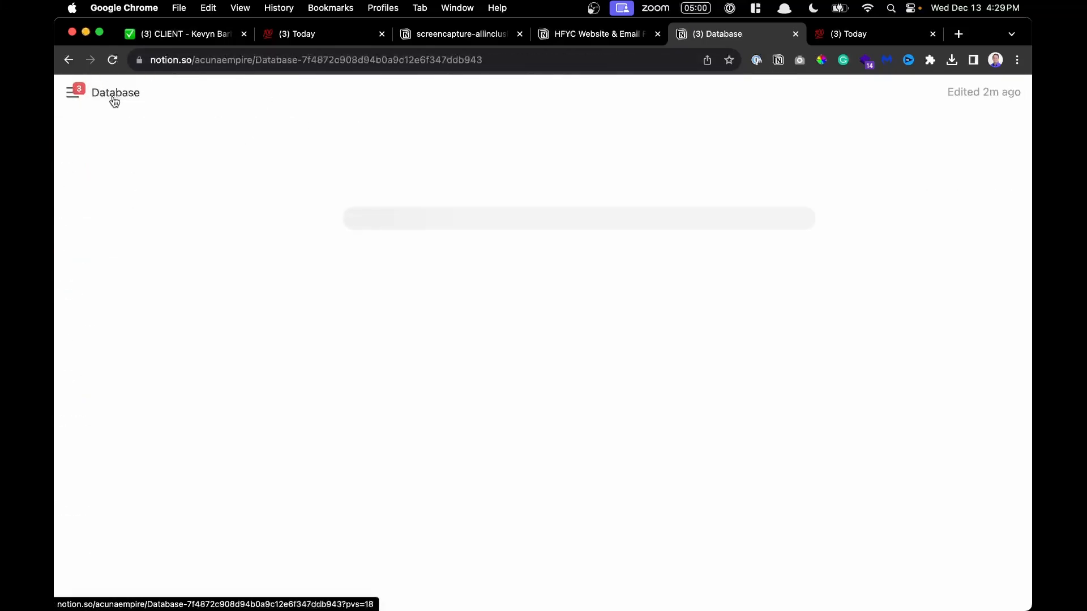
mouse_move(399, 295)
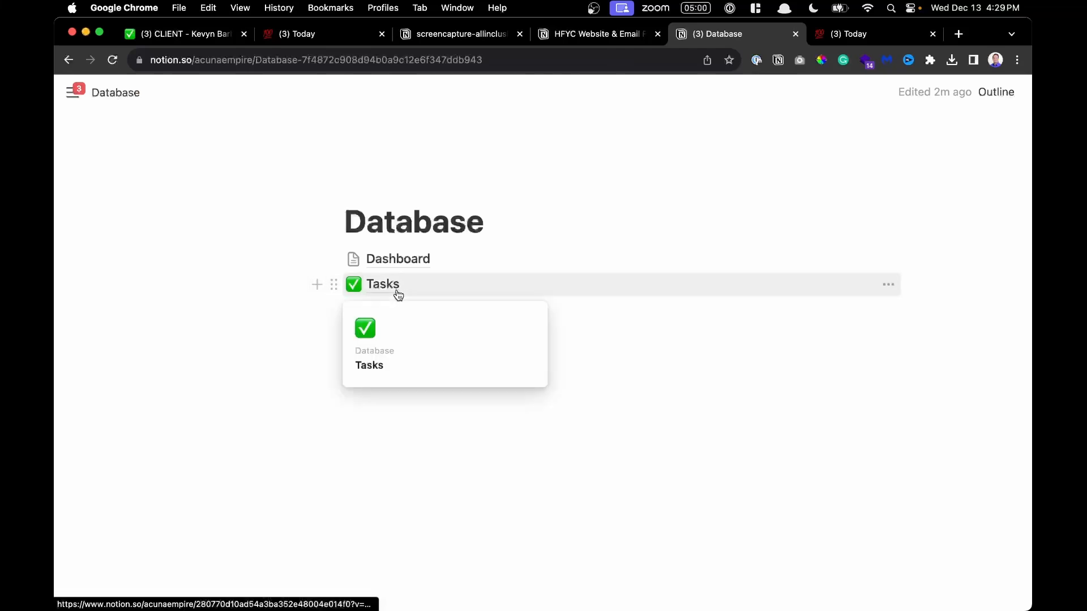
scroll(412, 332, up, 5)
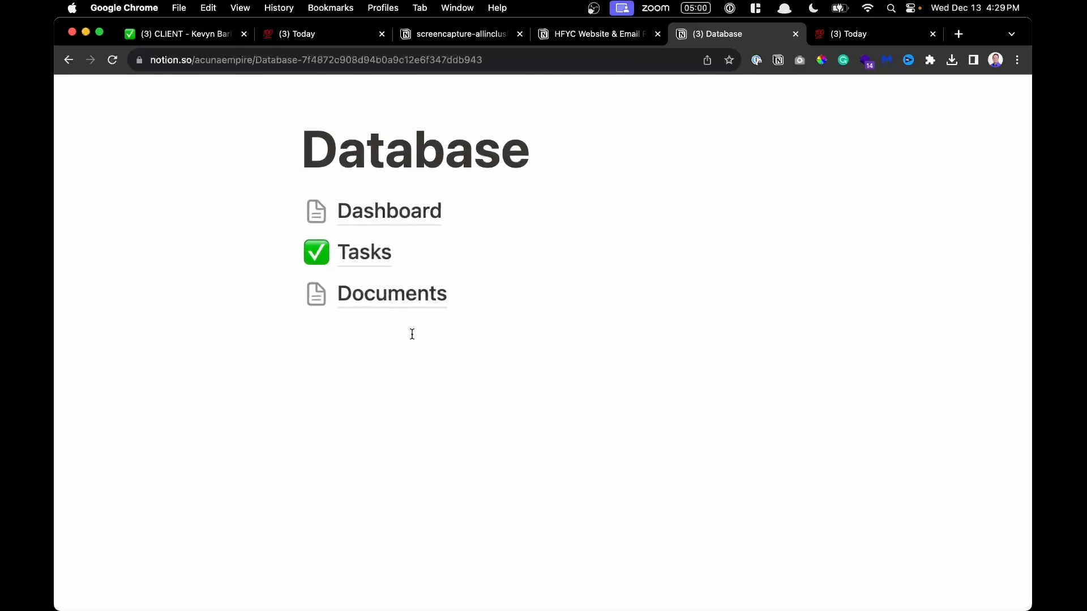
scroll(412, 334, right, 6)
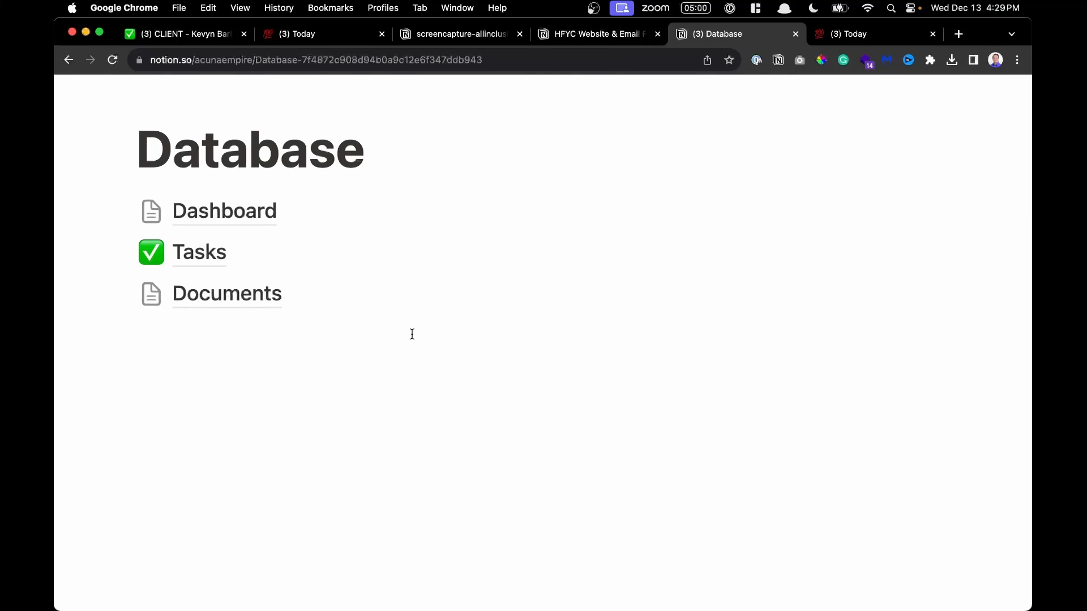
mouse_move(246, 314)
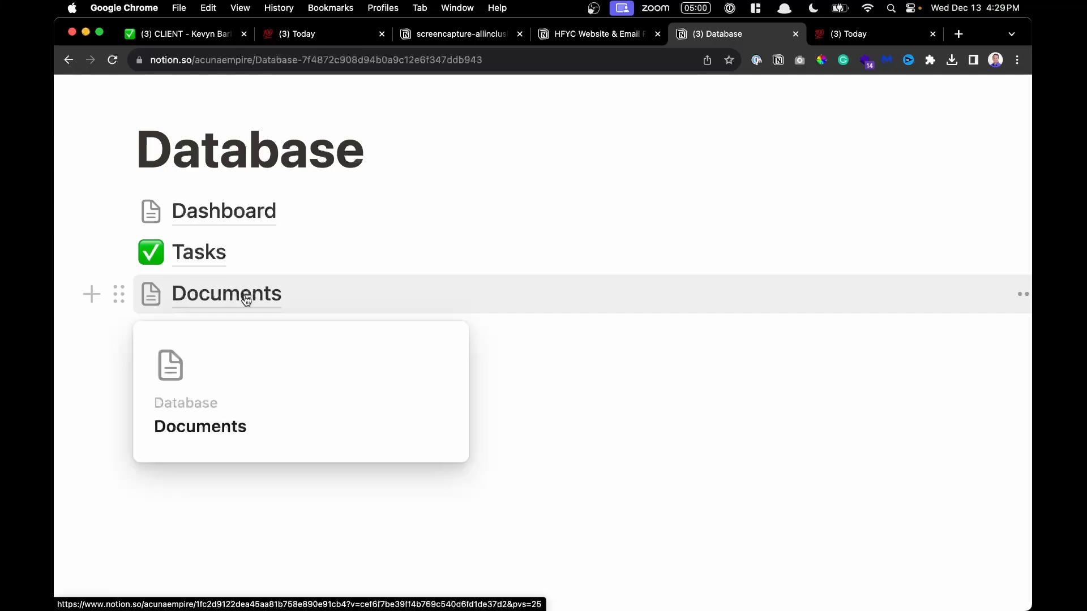
click(246, 300)
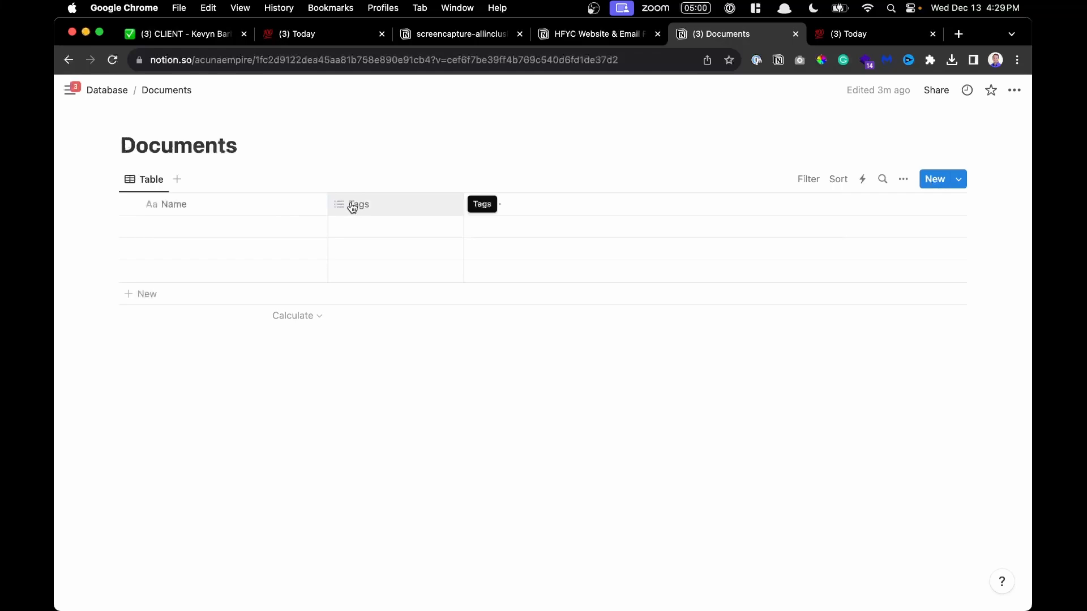
Rename the Documents Tags column to Archive, make it a Checkbox property, and narrow it
click(351, 206)
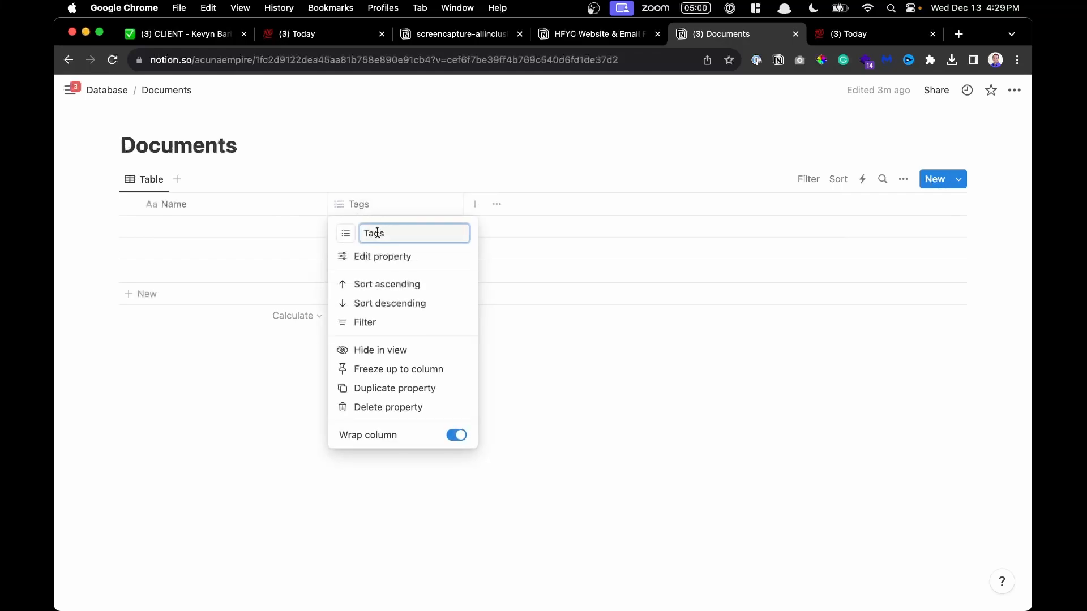
key(BackSpace)
key(BackSpace)
key(BackSpace)
key(BackSpace)
click(387, 257)
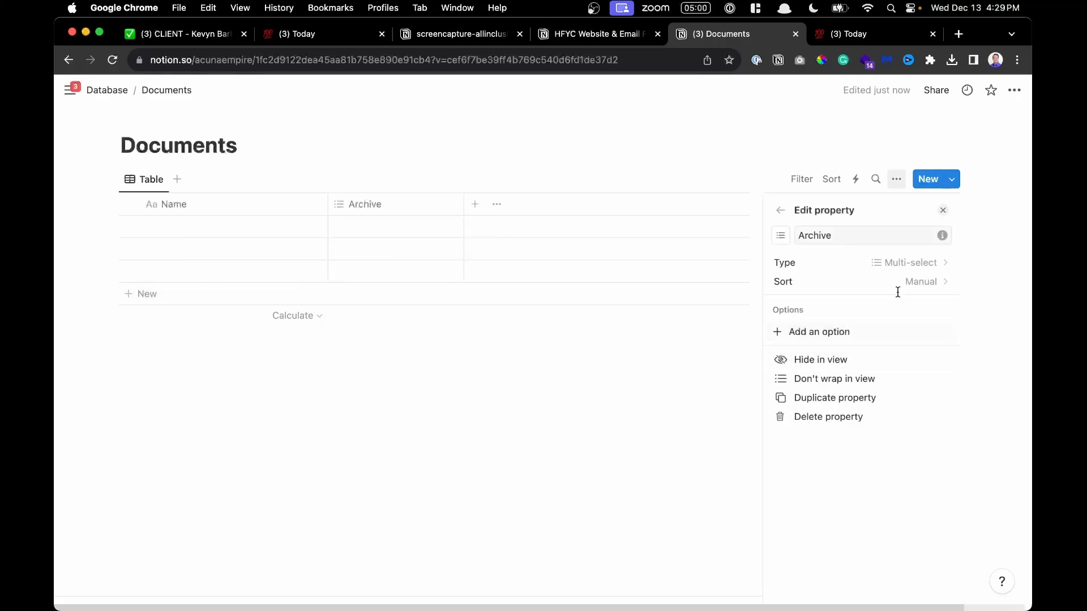
click(893, 262)
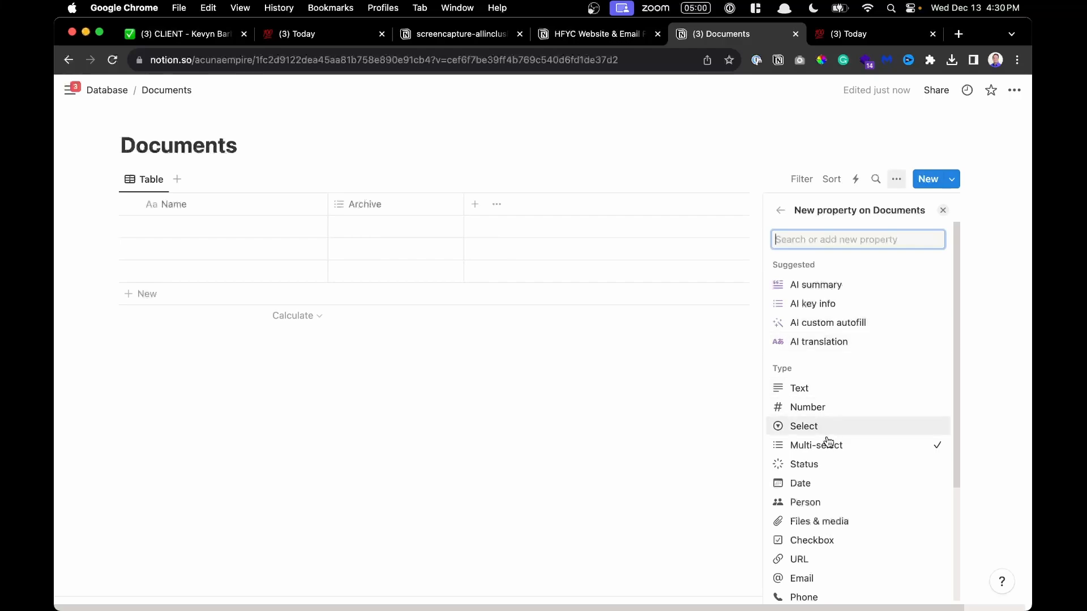
click(827, 540)
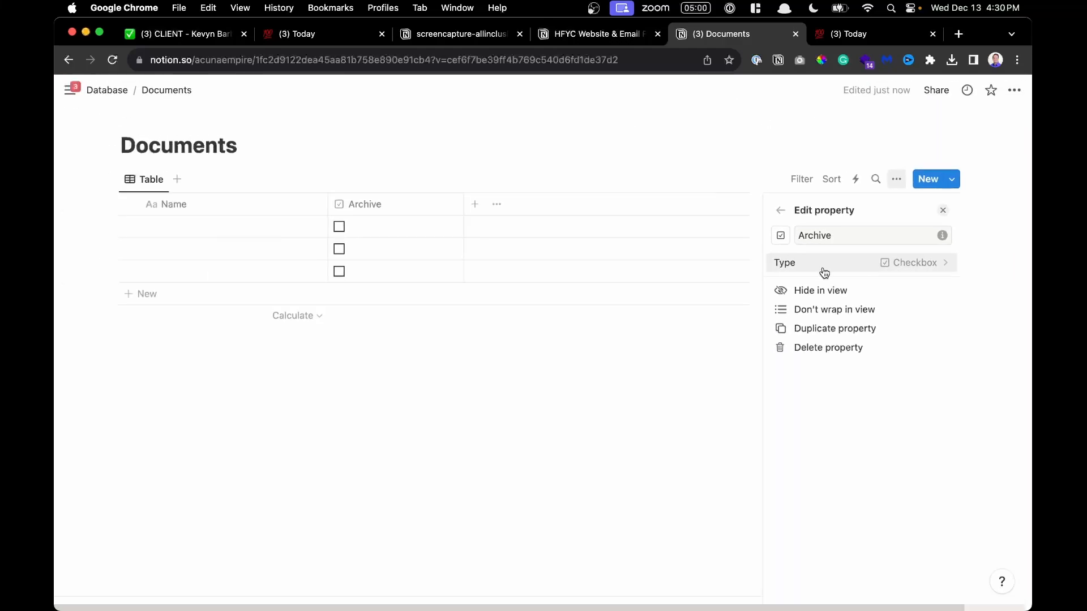
click(397, 151)
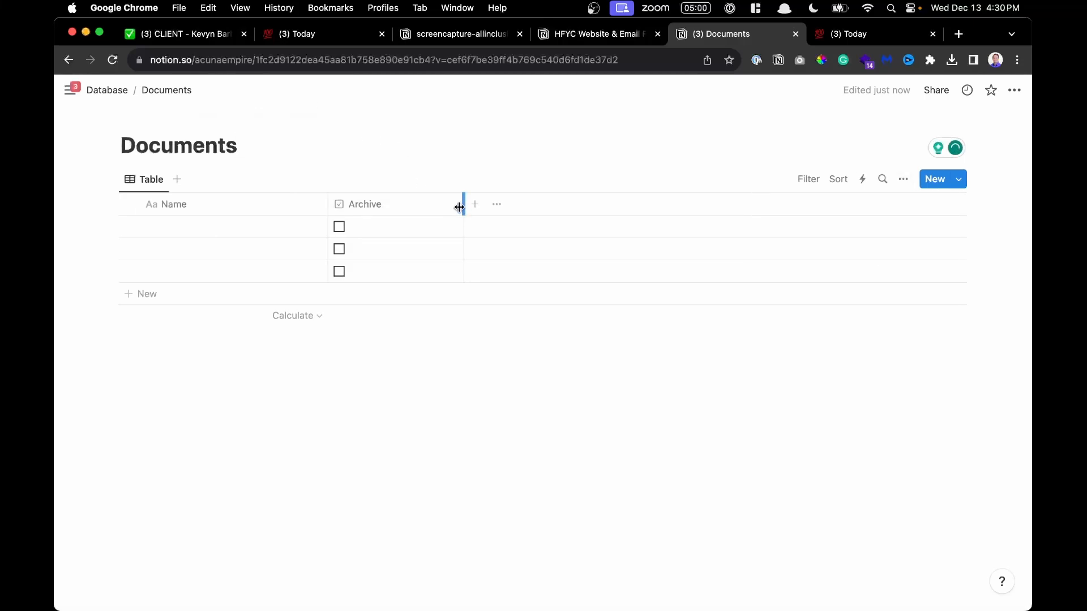
drag(458, 207, 395, 207)
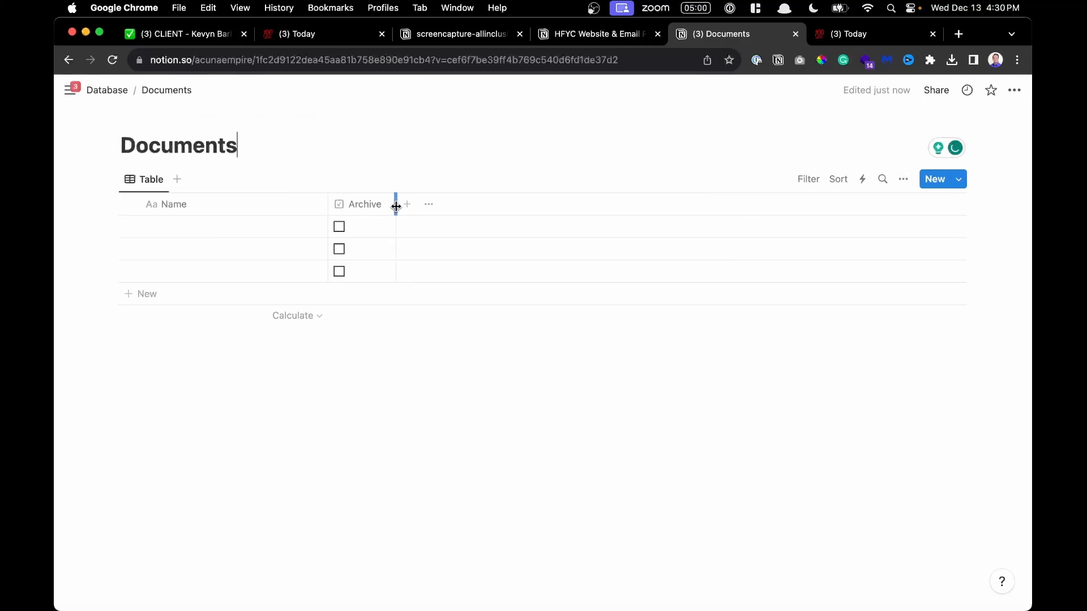
Filter the Documents table to show only rows with Archive unchecked
click(813, 187)
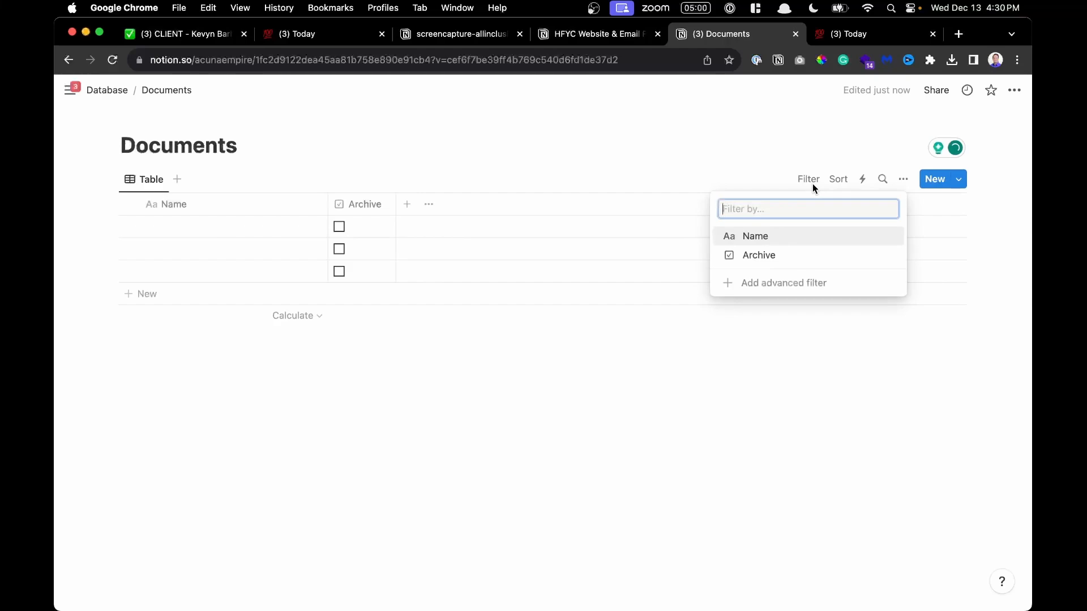
click(775, 258)
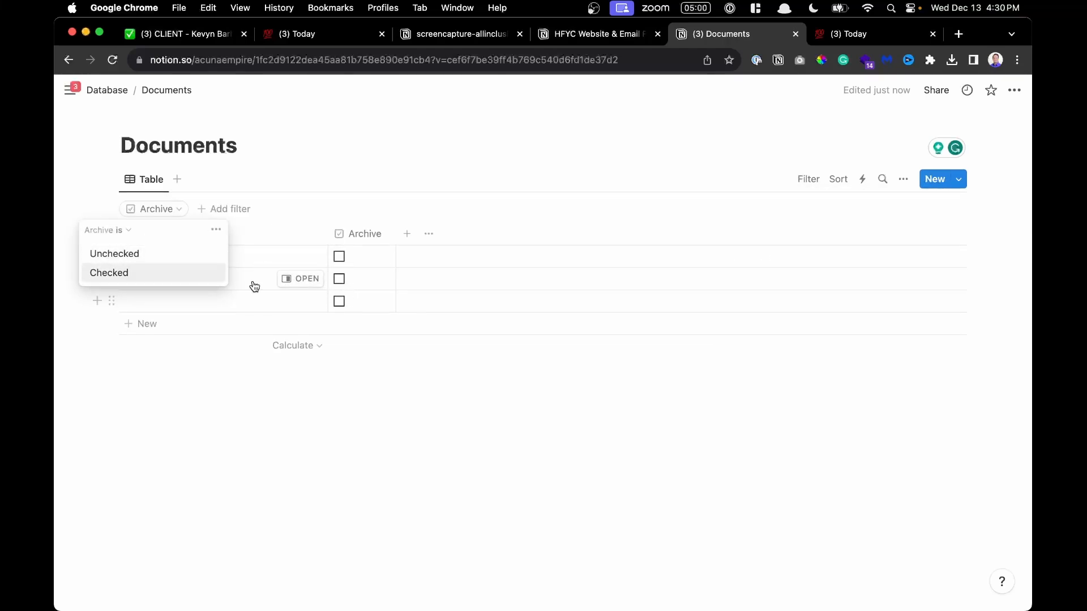
click(142, 260)
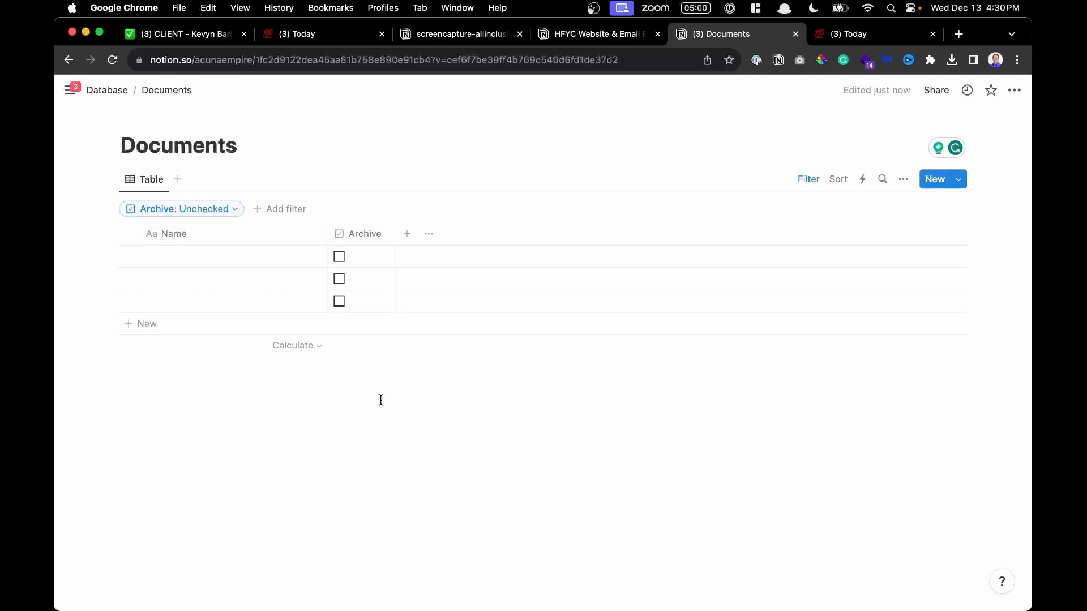
Check Archive on the three existing rows so they are hidden, then add a new blank row
click(338, 257)
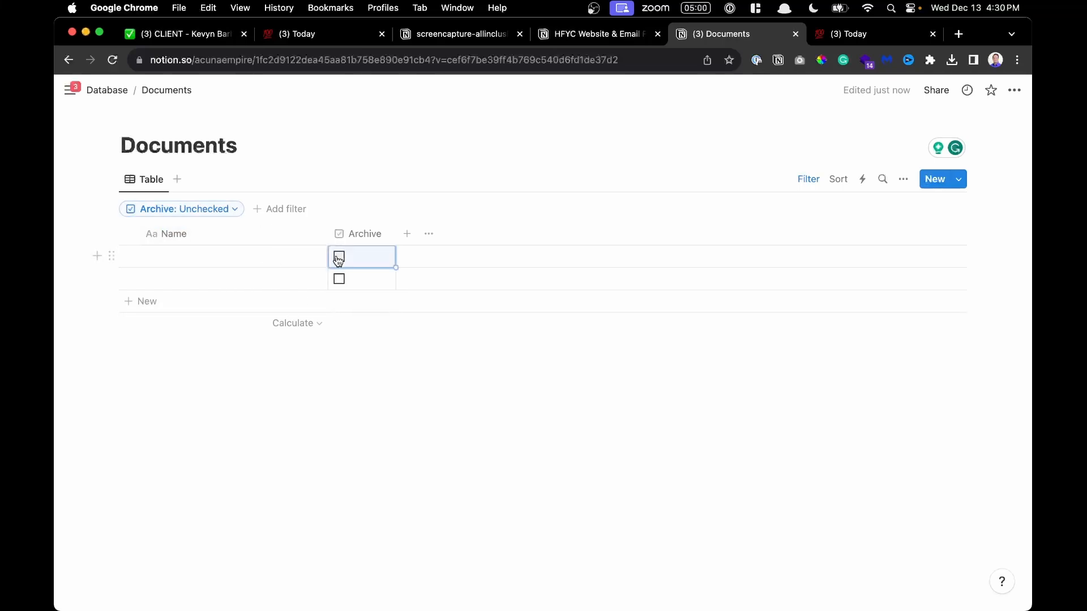
click(339, 258)
scroll(338, 258, up, 5)
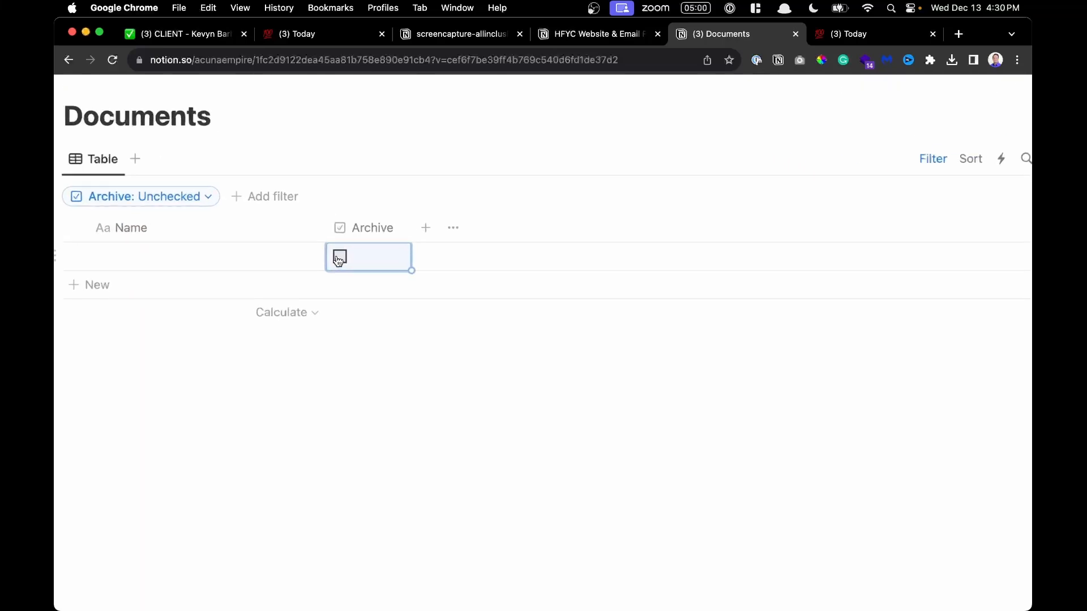
scroll(338, 259, left, 3)
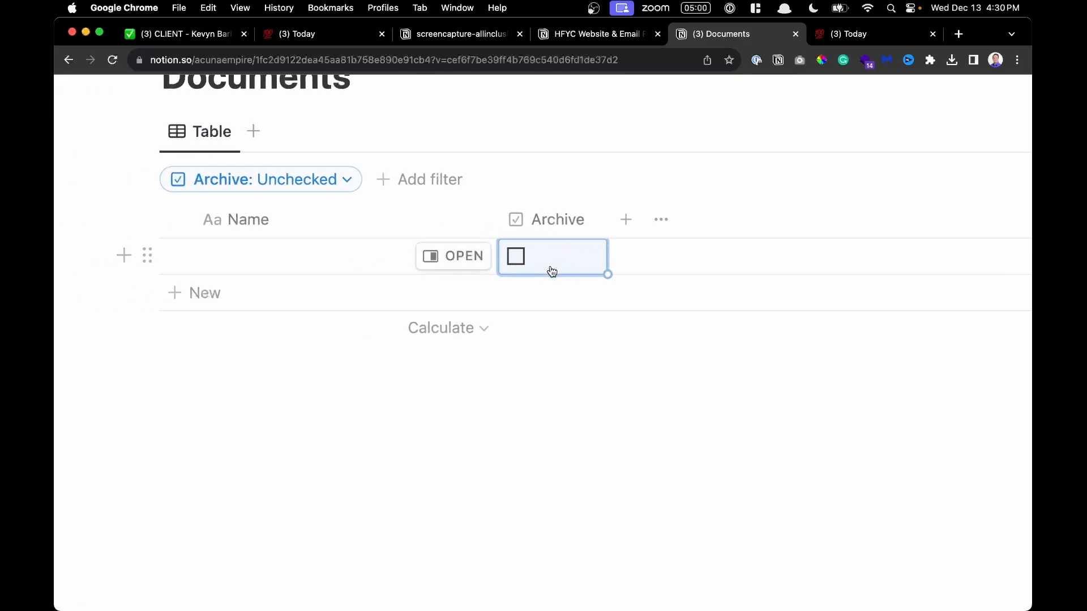
scroll(552, 271, up, 3)
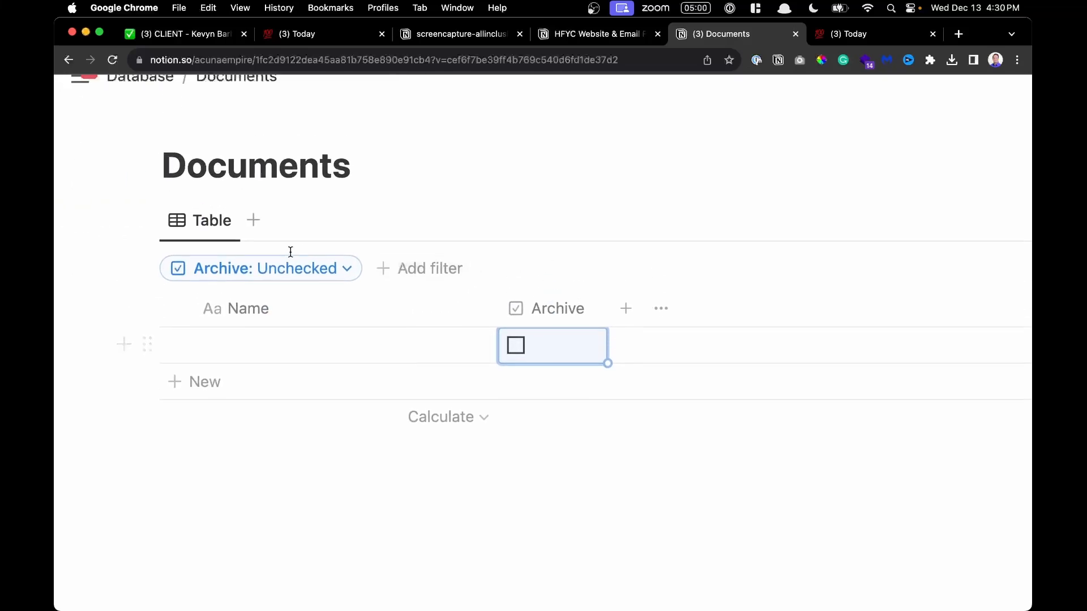
click(517, 347)
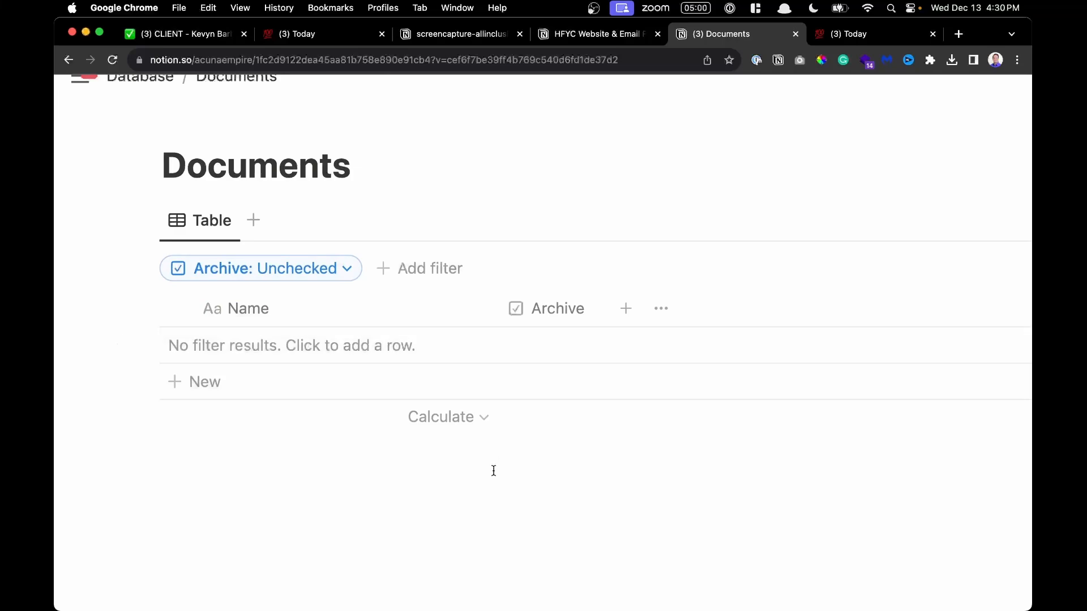
click(371, 387)
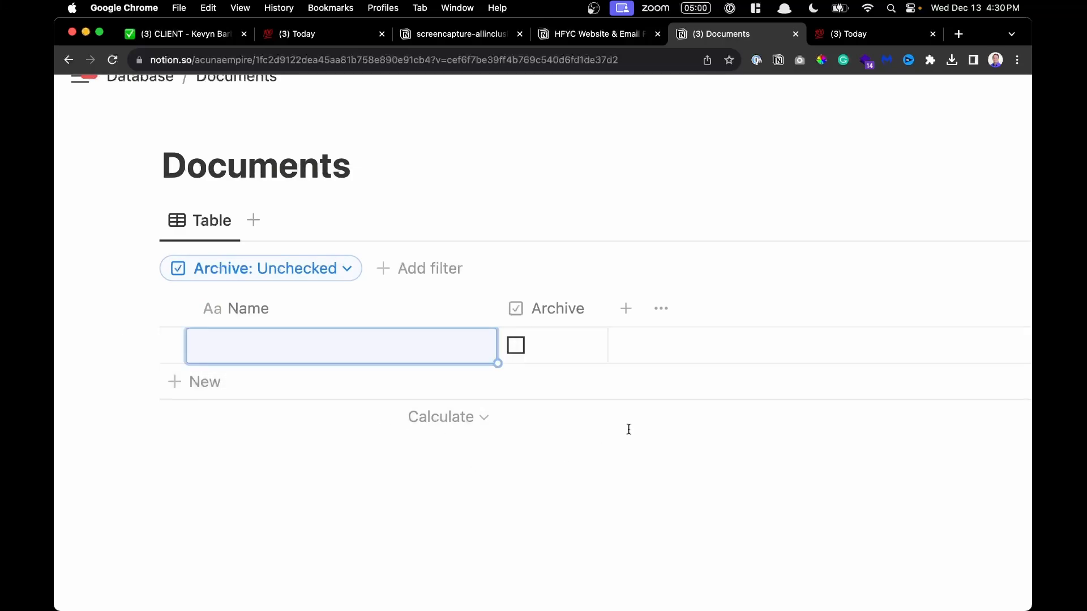
scroll(575, 385, down, 1)
scroll(576, 384, down, 2)
scroll(569, 387, down, 3)
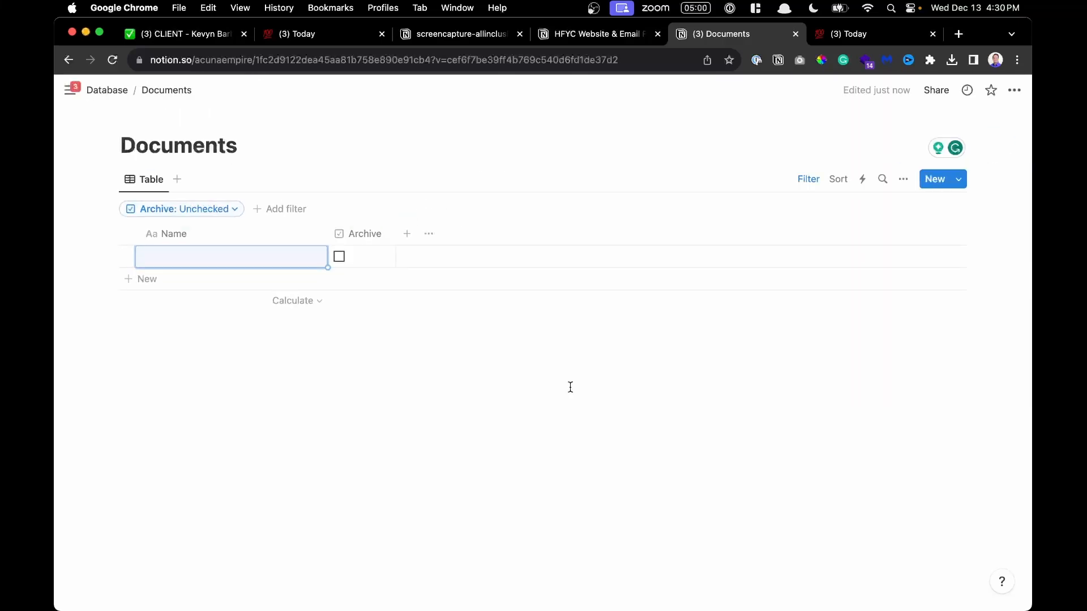
Add a Last edited time column to the Documents table named 'Last Modified'
click(407, 235)
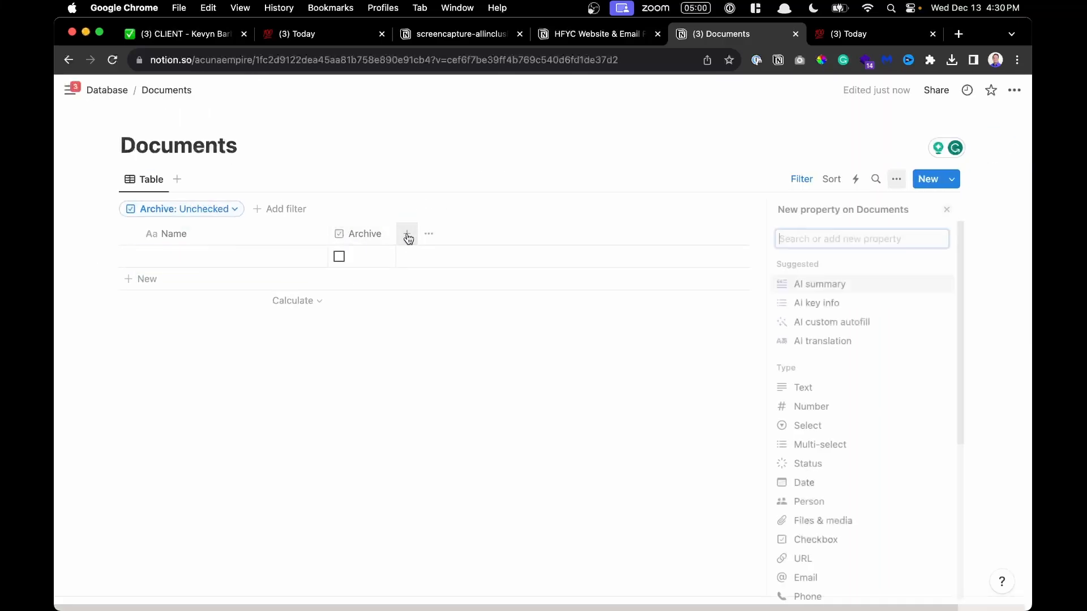
scroll(870, 375, down, 5)
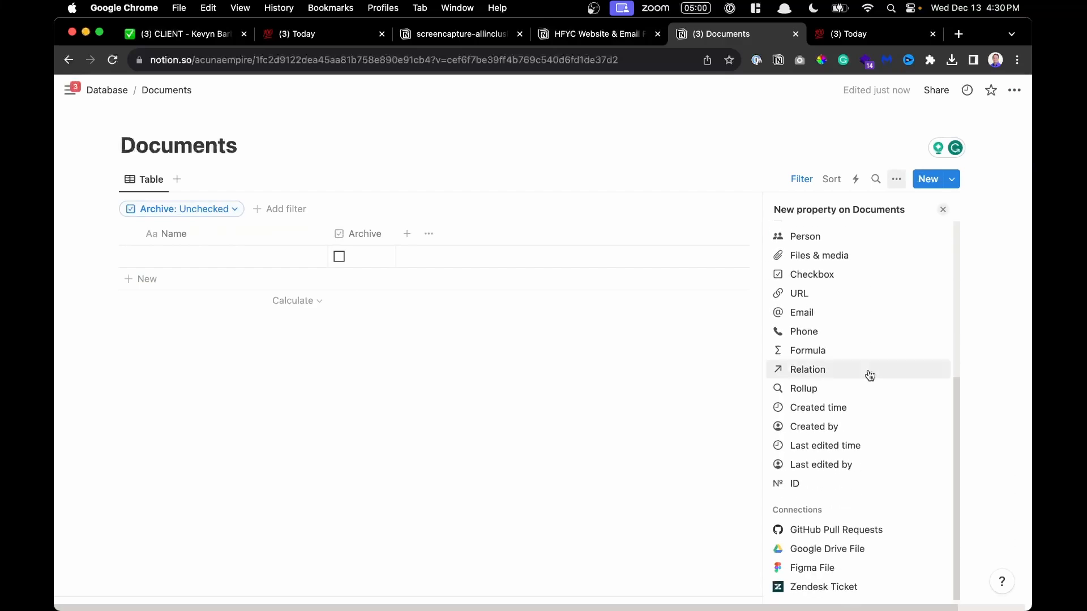
click(859, 450)
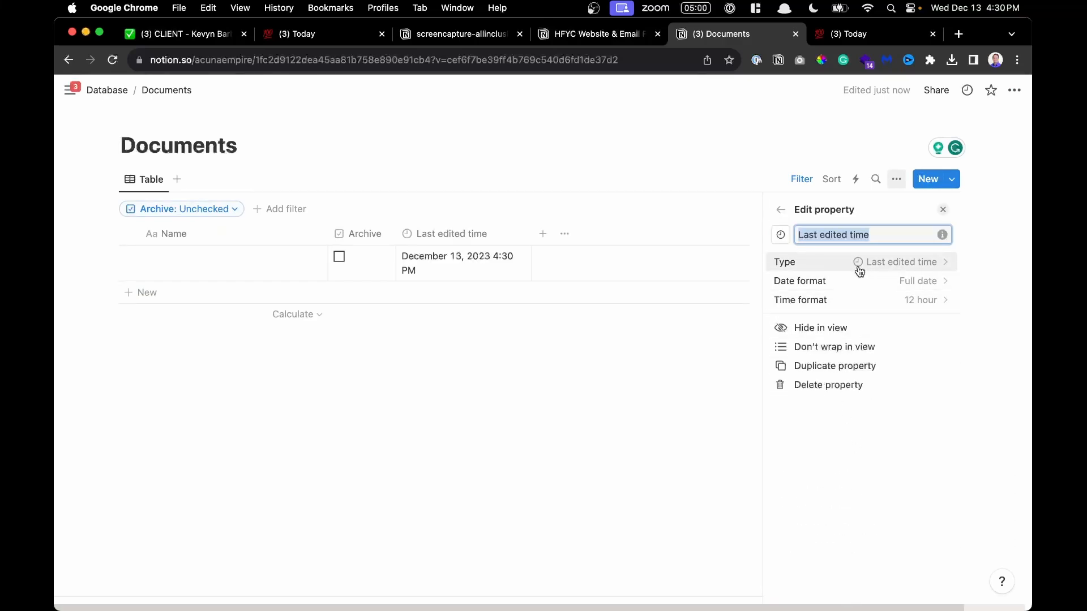
text(Last)
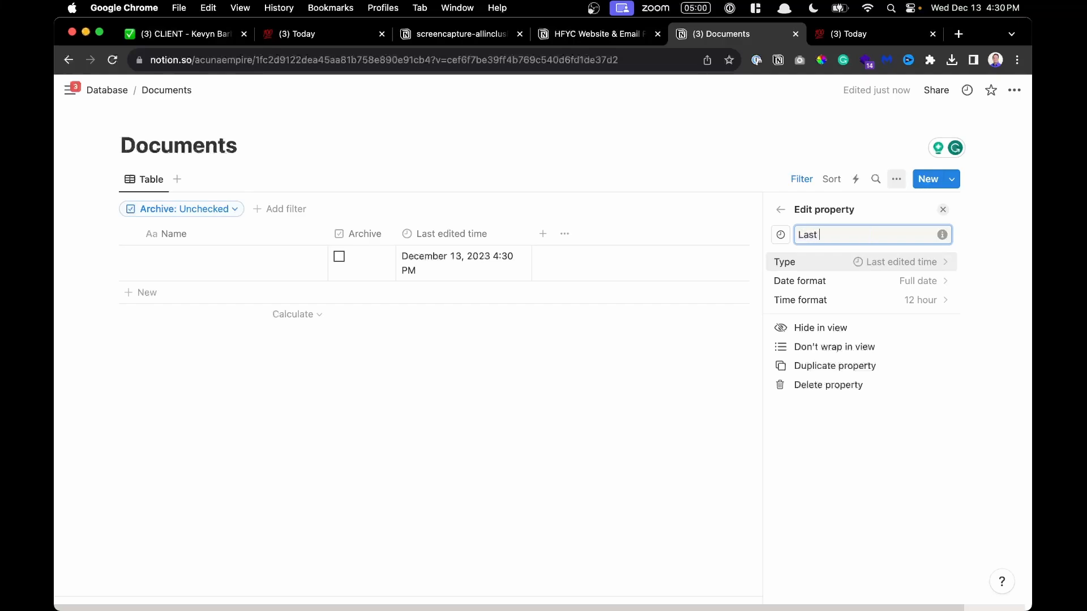
text( Modified)
click(701, 144)
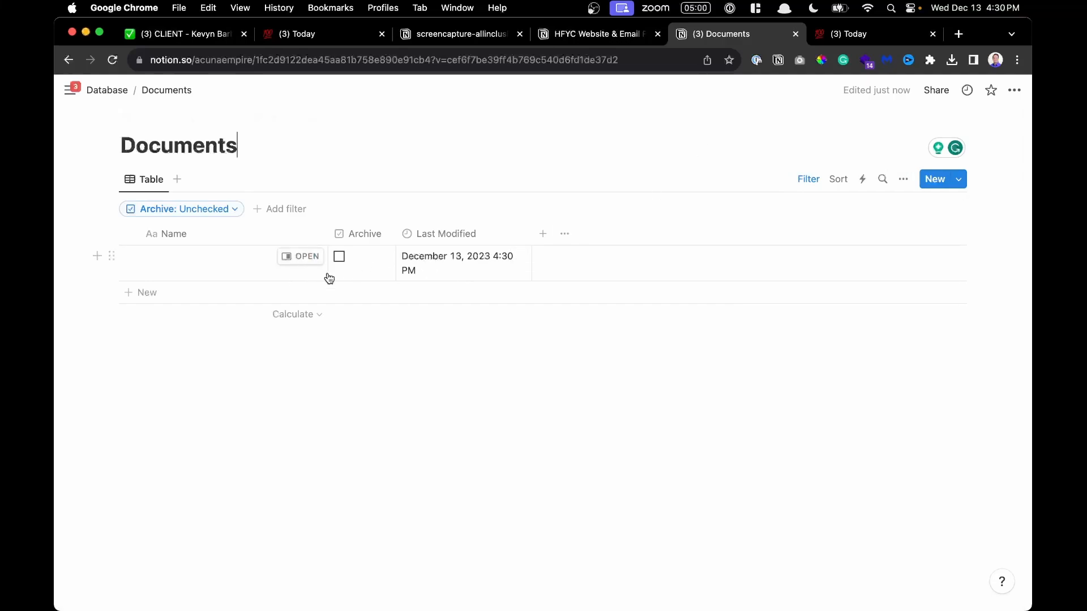
Add two rows to the Documents table named Test and Test2
click(236, 263)
text(Test)
key(Return)
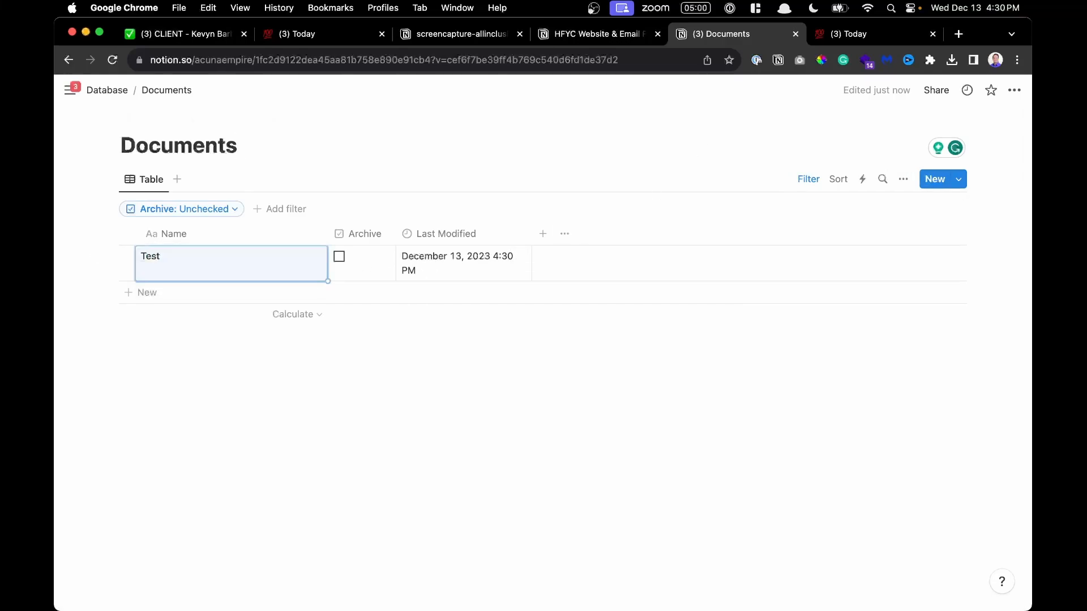
click(179, 292)
text(Test2)
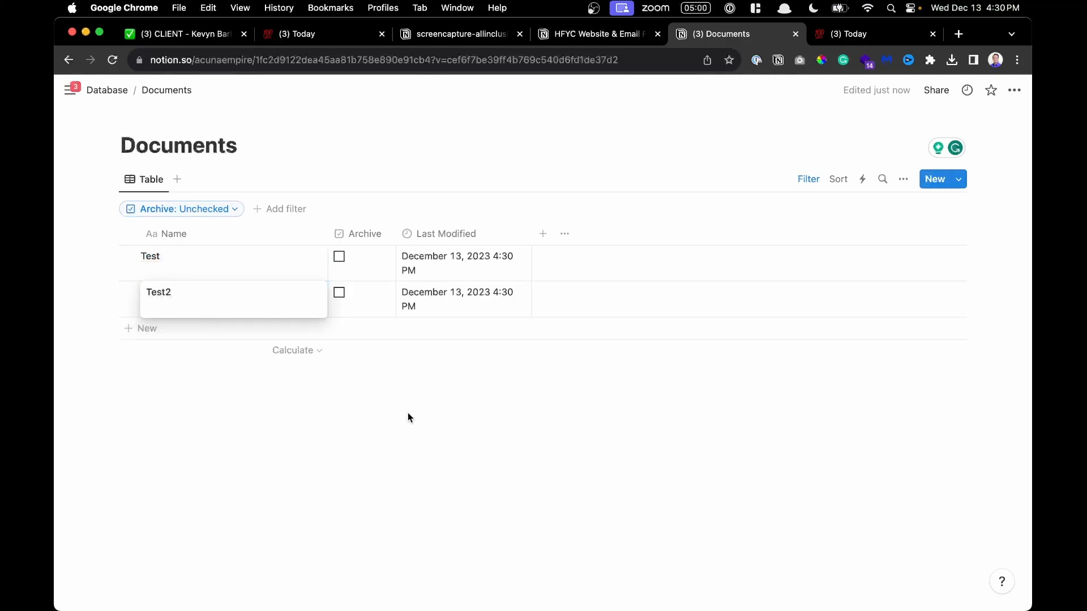
key(Return)
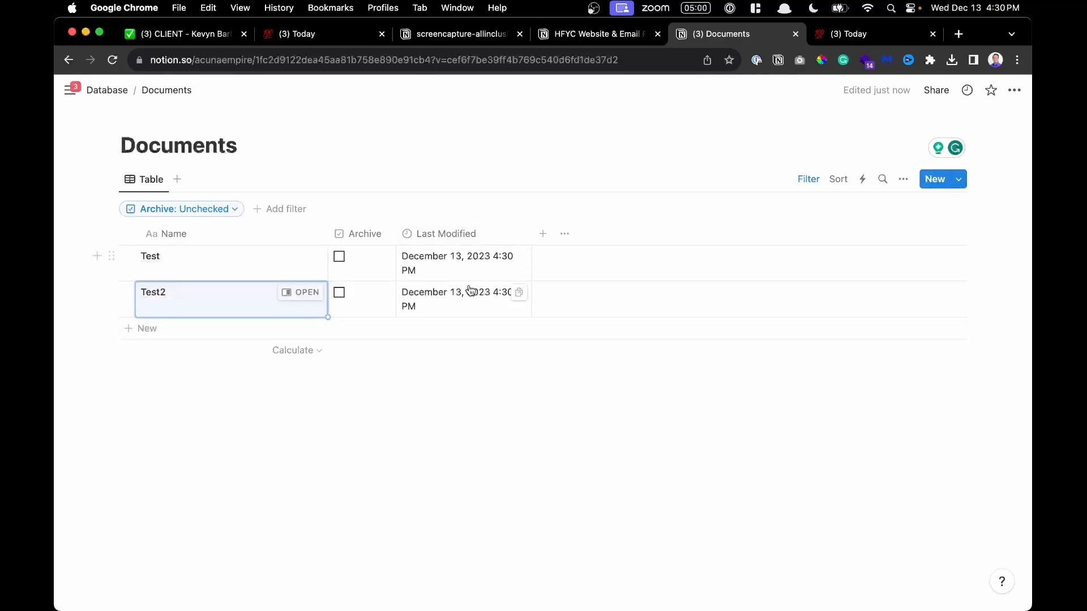
Sort the Documents table by Last Modified
click(842, 180)
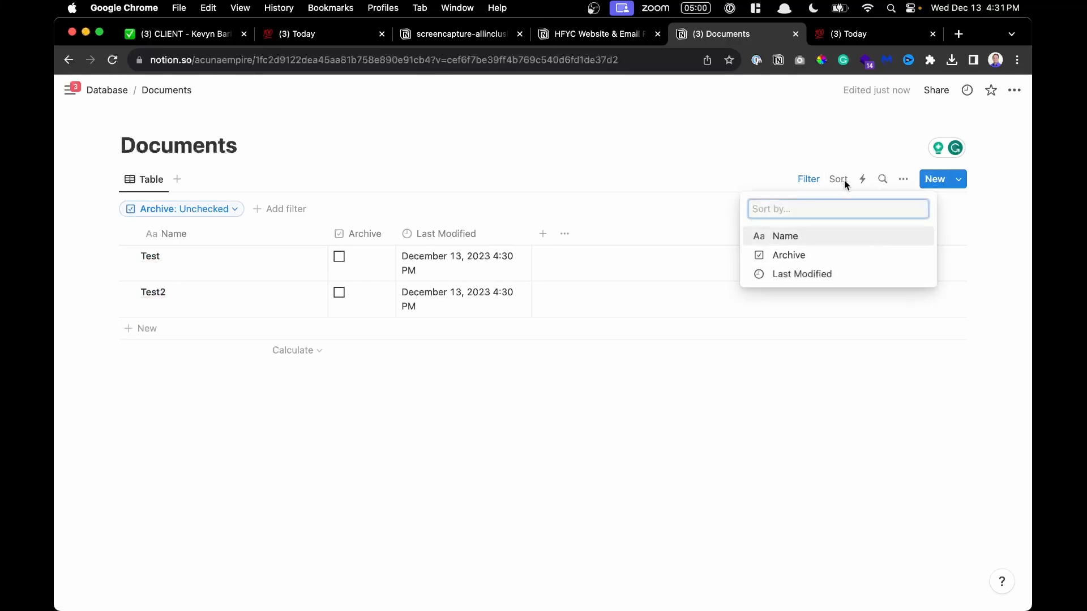
scroll(815, 272, up, 5)
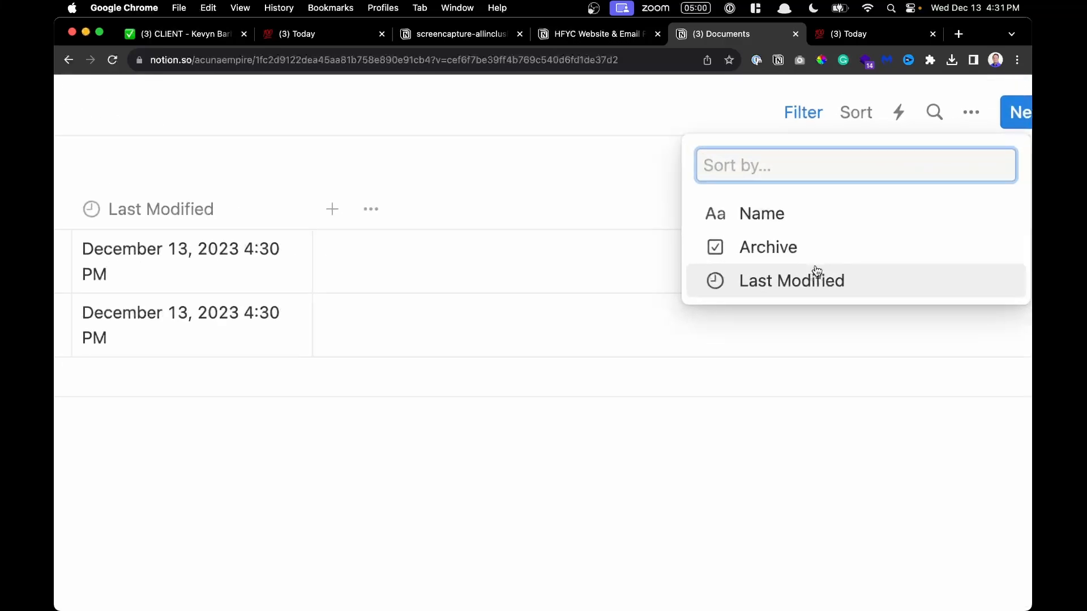
click(800, 283)
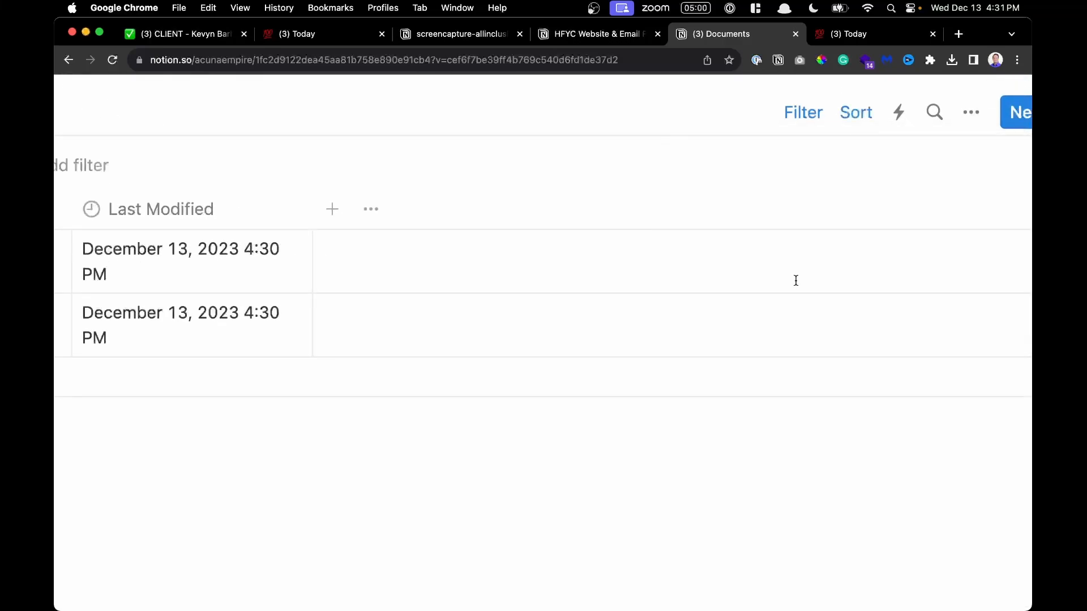
scroll(795, 279, down, 5)
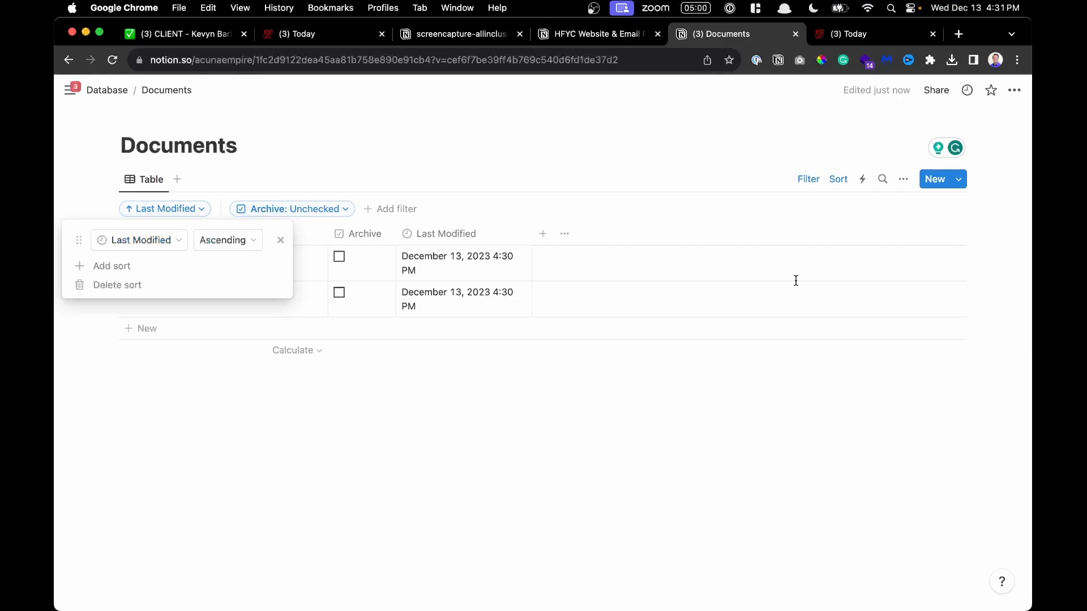
click(311, 441)
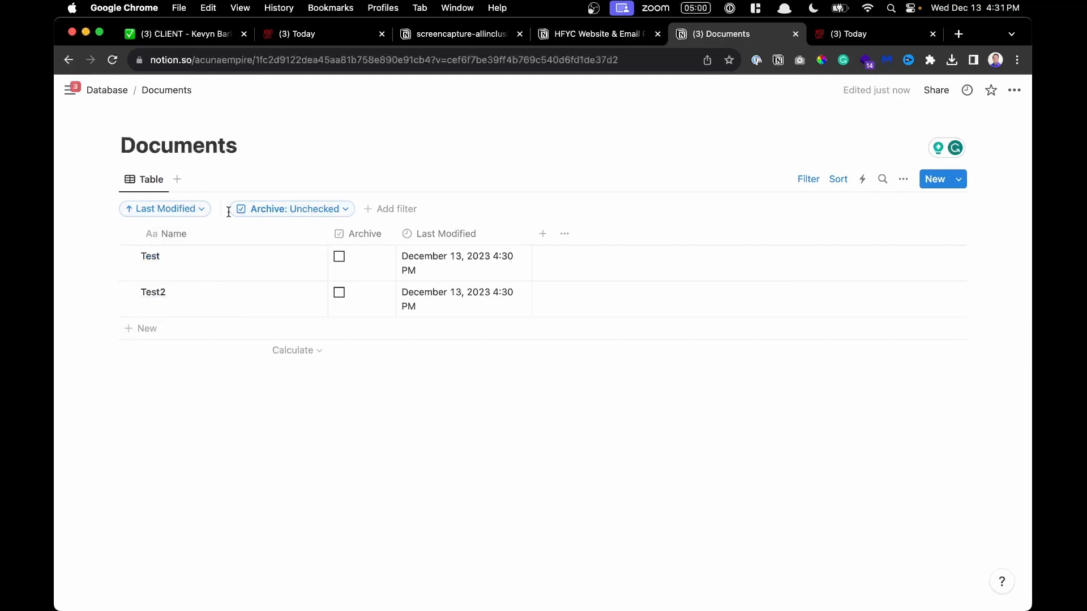
Add a third row named Test3
click(285, 340)
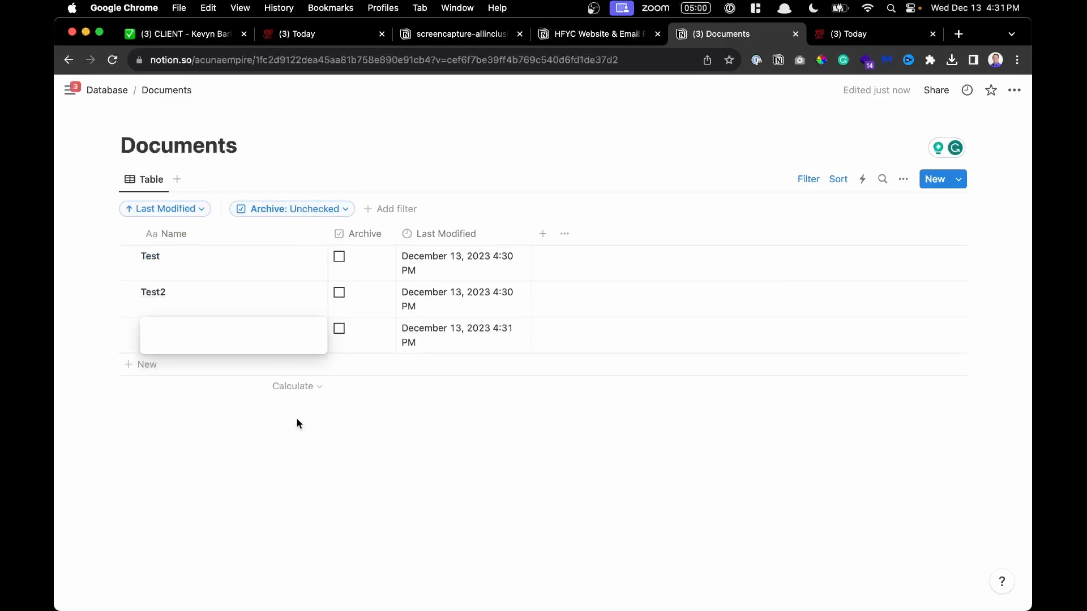
text(Test3)
key(Escape)
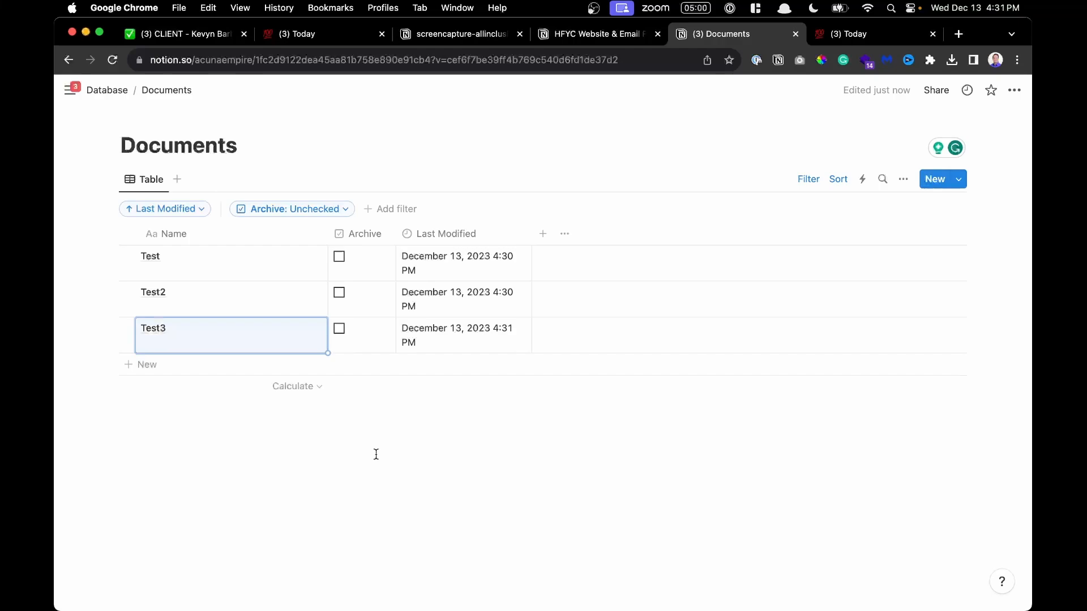
Switch the Last Modified sort to descending so Test3 sits on top
click(190, 215)
click(222, 240)
click(221, 283)
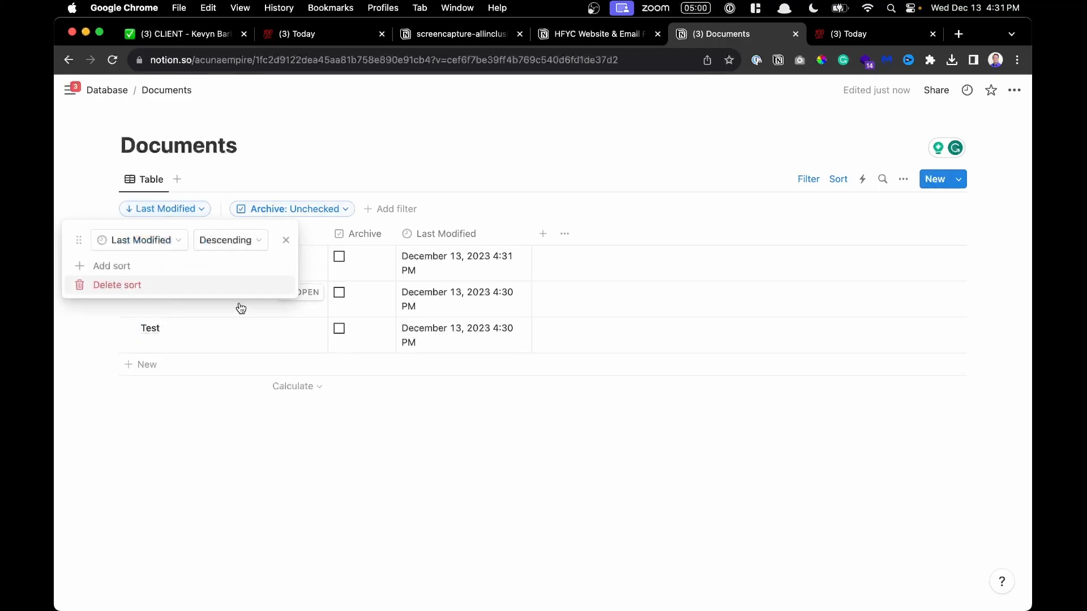
click(366, 443)
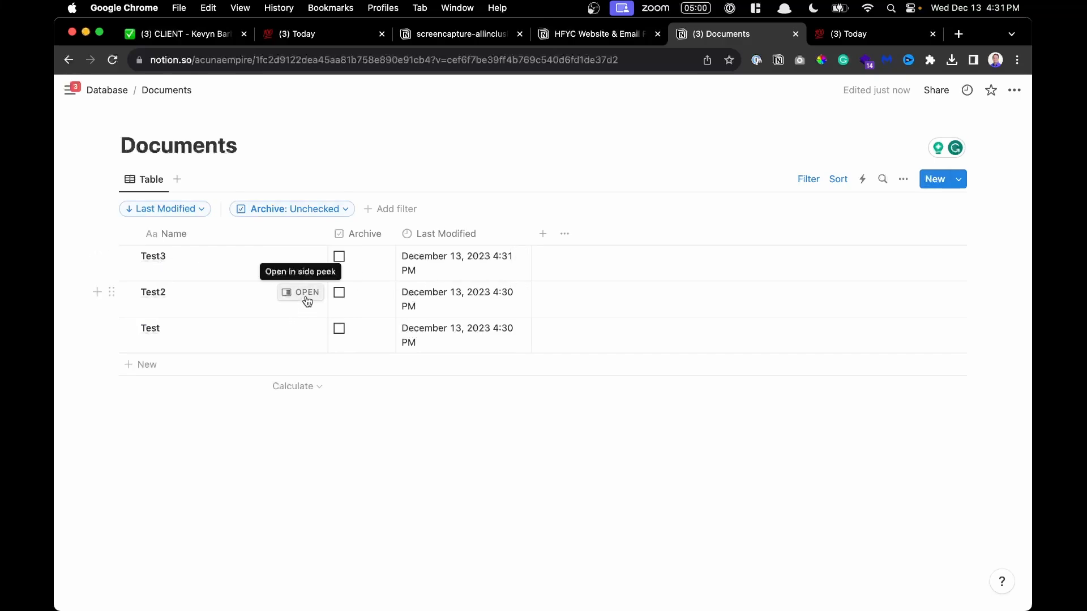
Write 'sdfasdf' into Test2's page body from the side preview
click(306, 293)
click(665, 352)
text(sdfasdf)
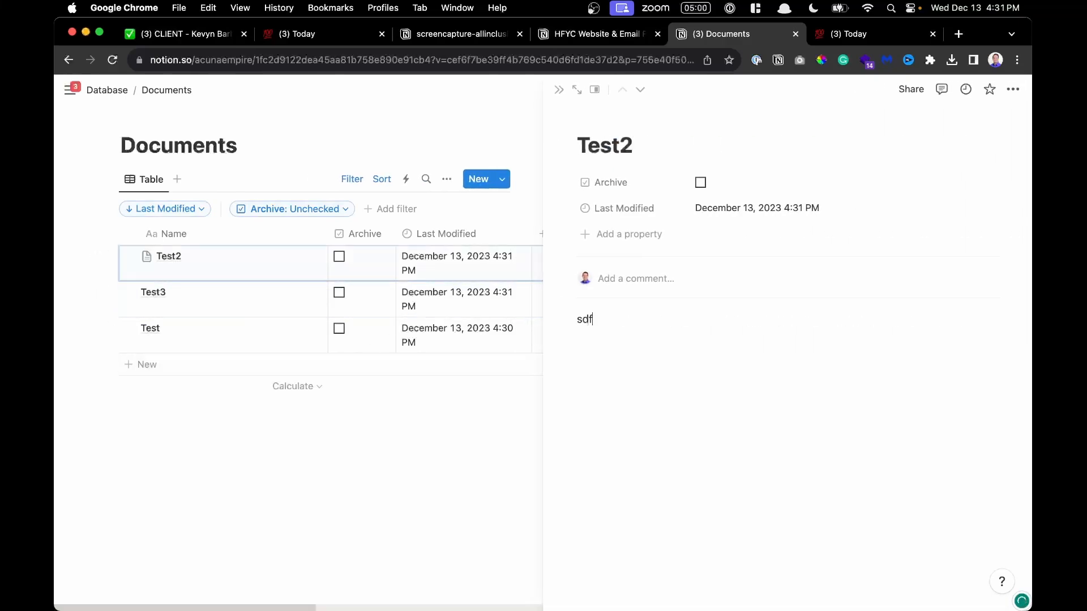
click(377, 435)
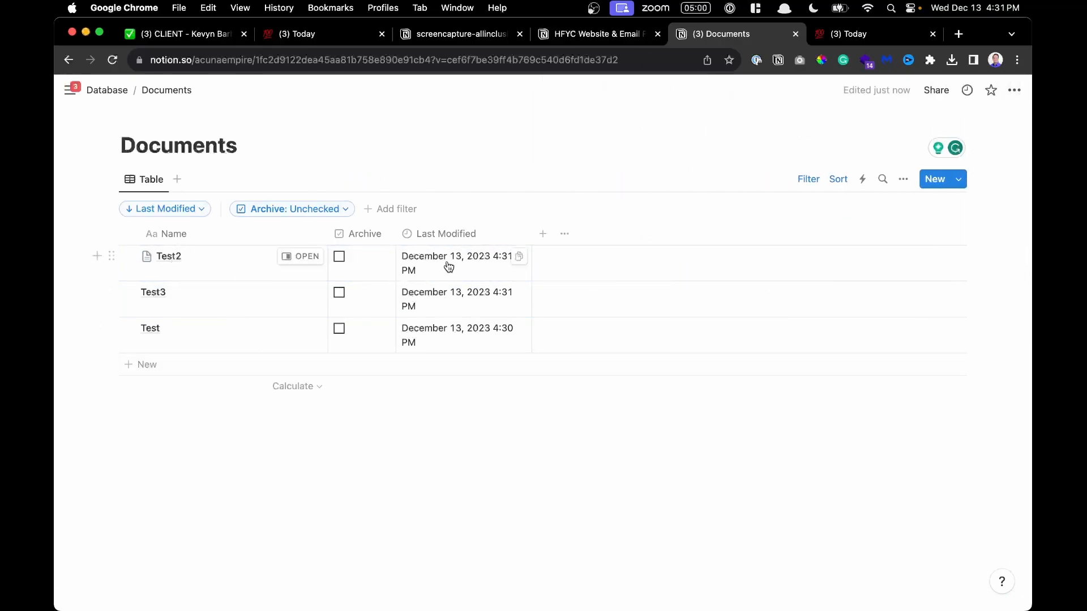
Rename the Test row to 'Test 1'
scroll(449, 268, up, 5)
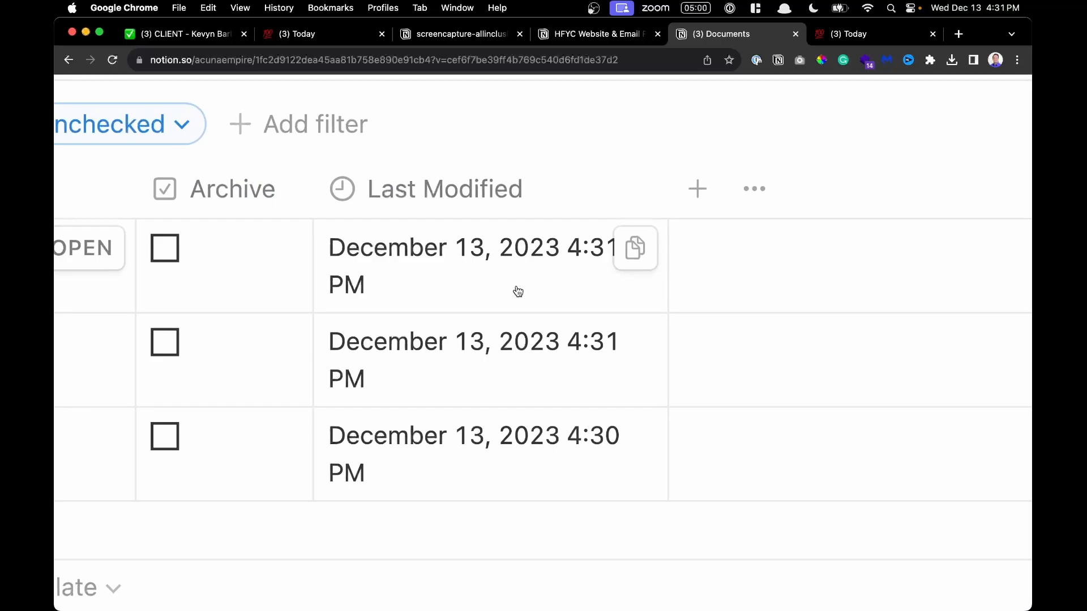
scroll(477, 278, down, 5)
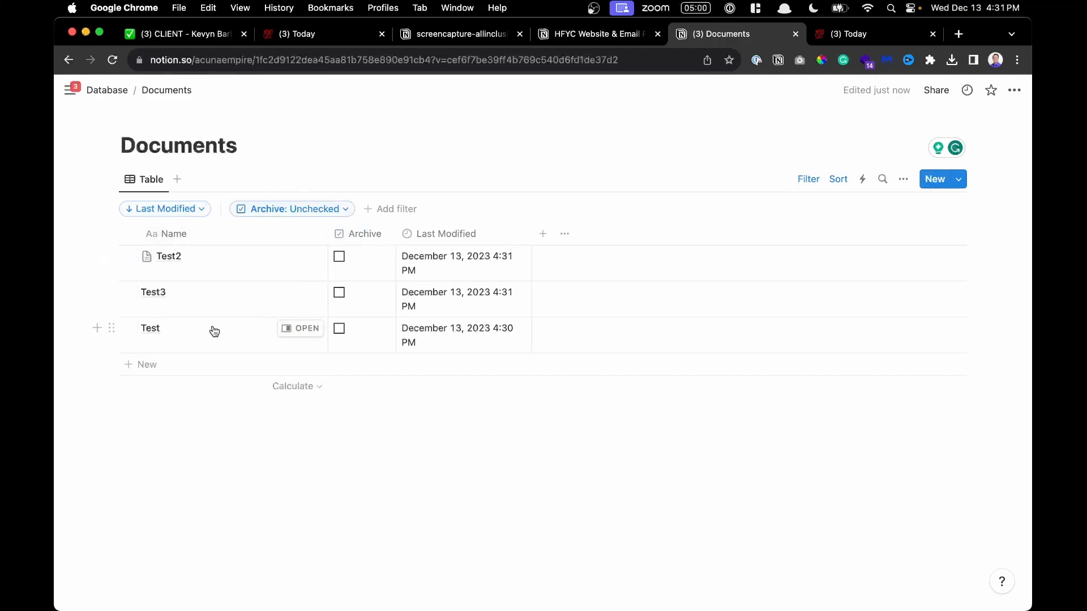
scroll(300, 332, up, 5)
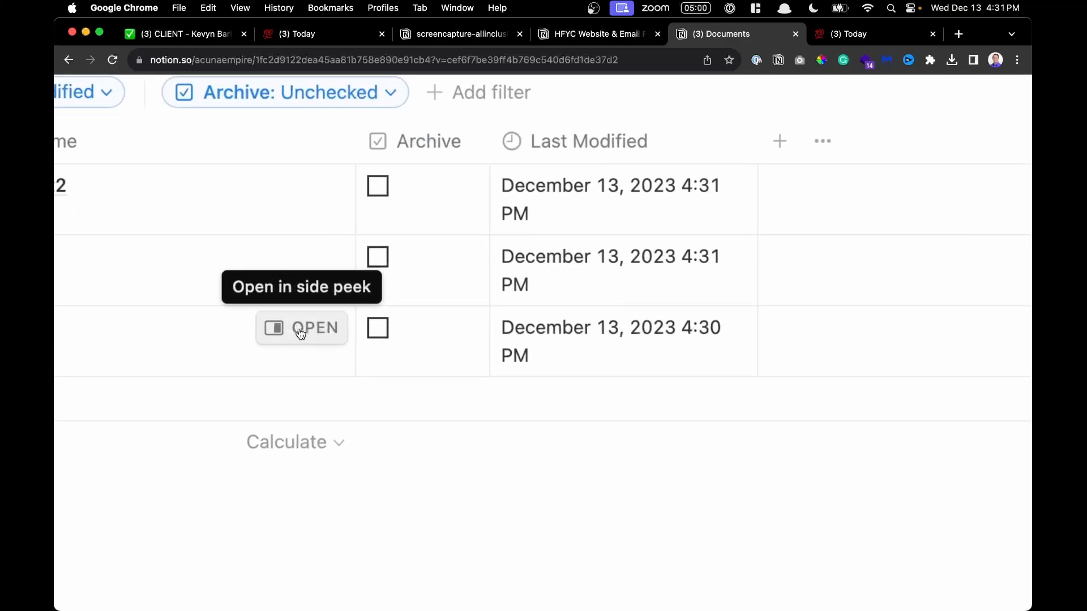
scroll(300, 332, down, 2)
scroll(300, 333, left, 3)
click(252, 324)
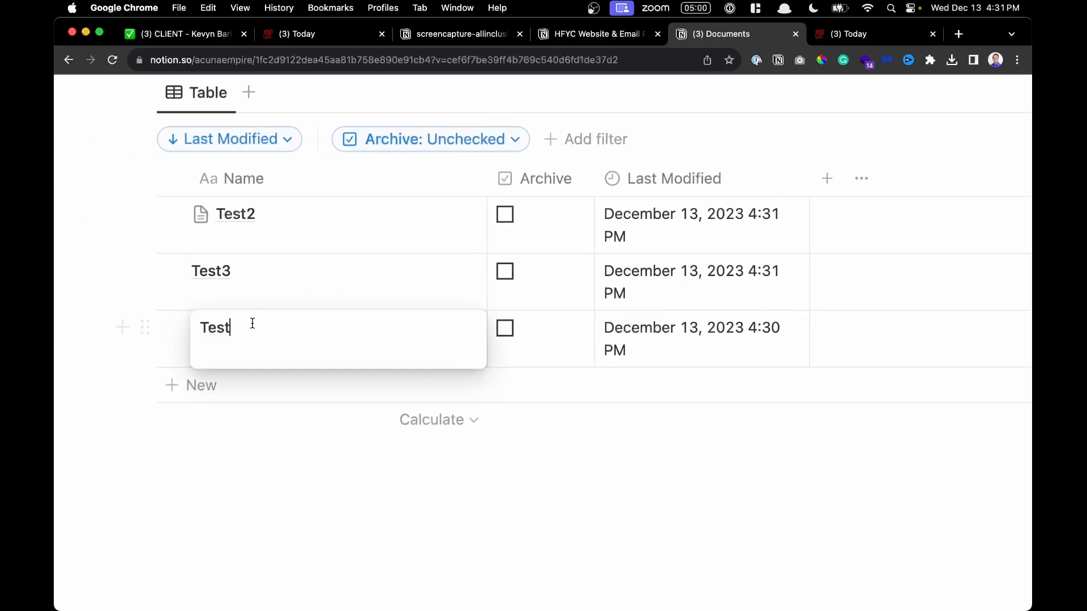
text(1)
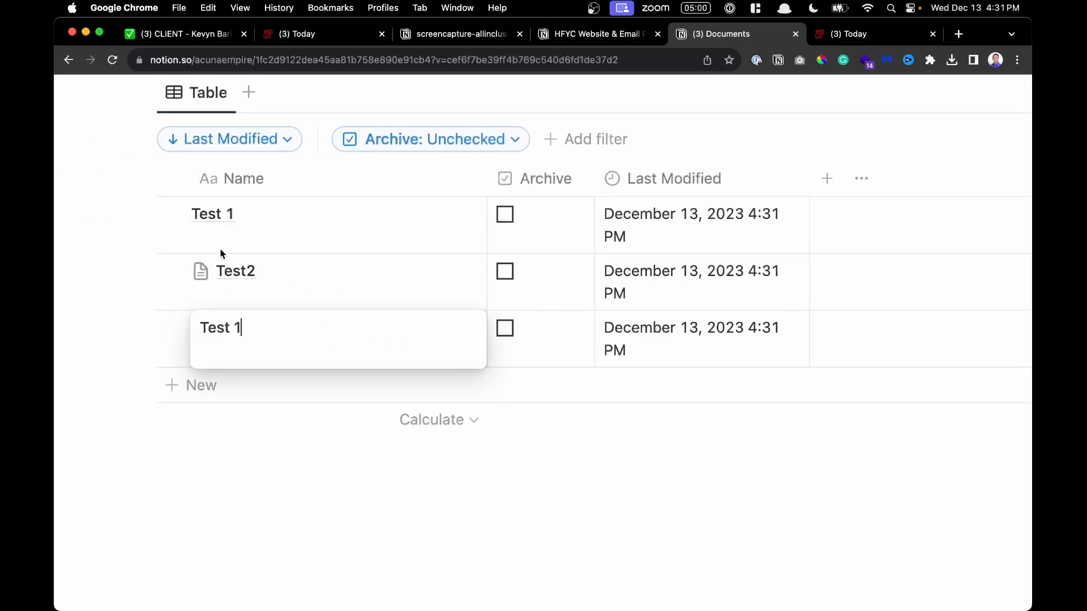
key(Escape)
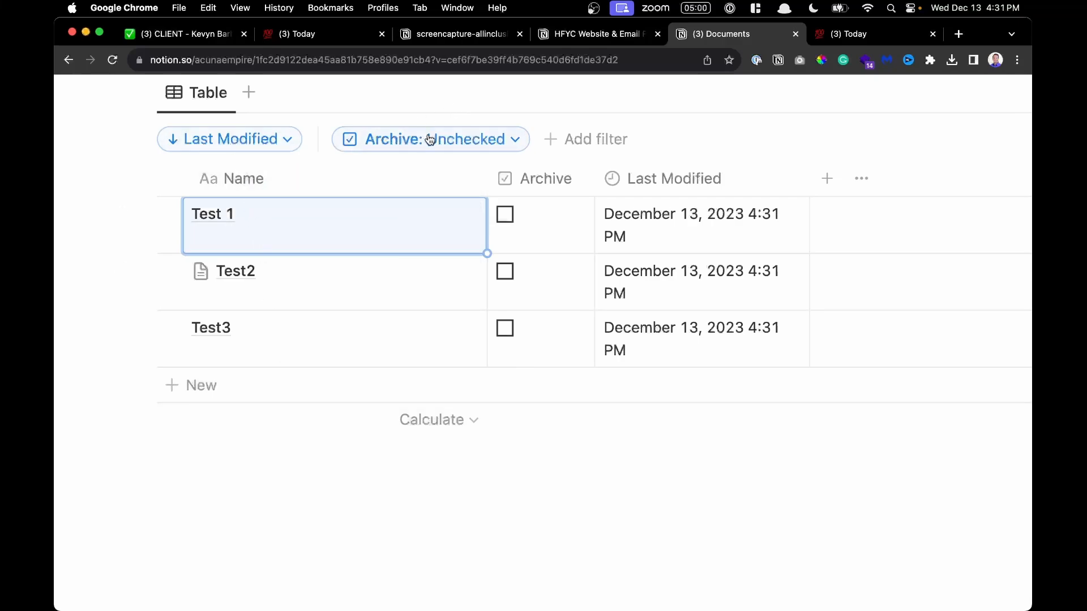
Tick the Archive checkbox for Test 1 and Test2, hiding them
click(509, 215)
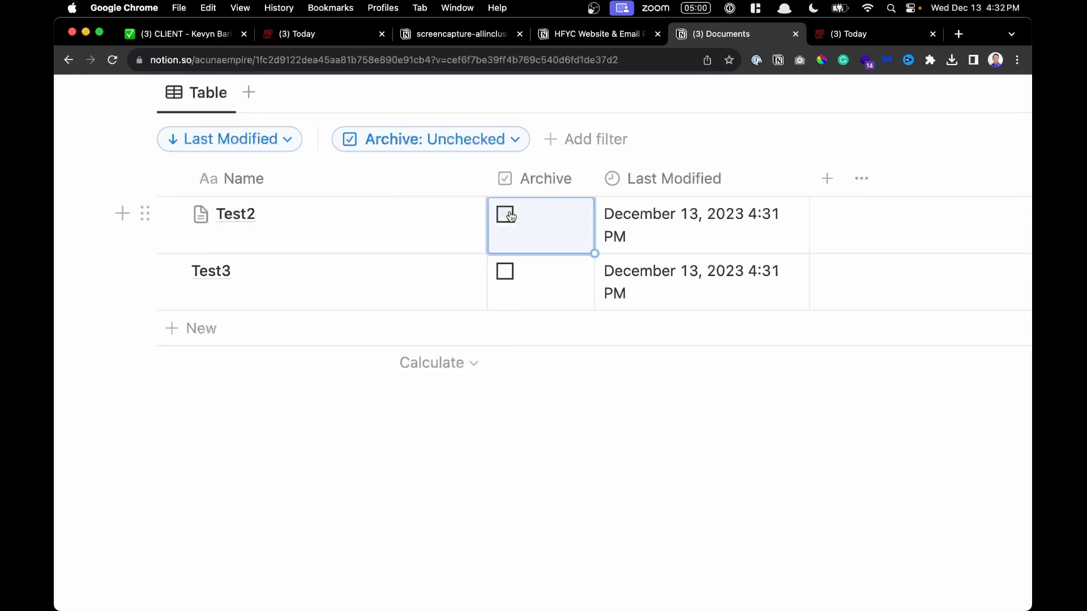
click(504, 216)
scroll(416, 272, up, 3)
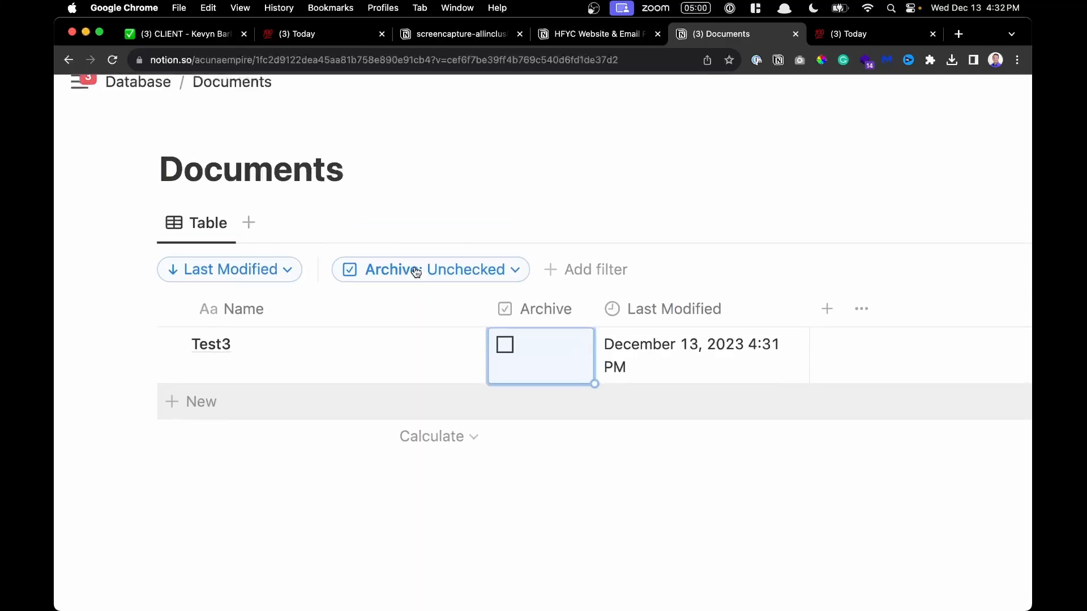
click(507, 528)
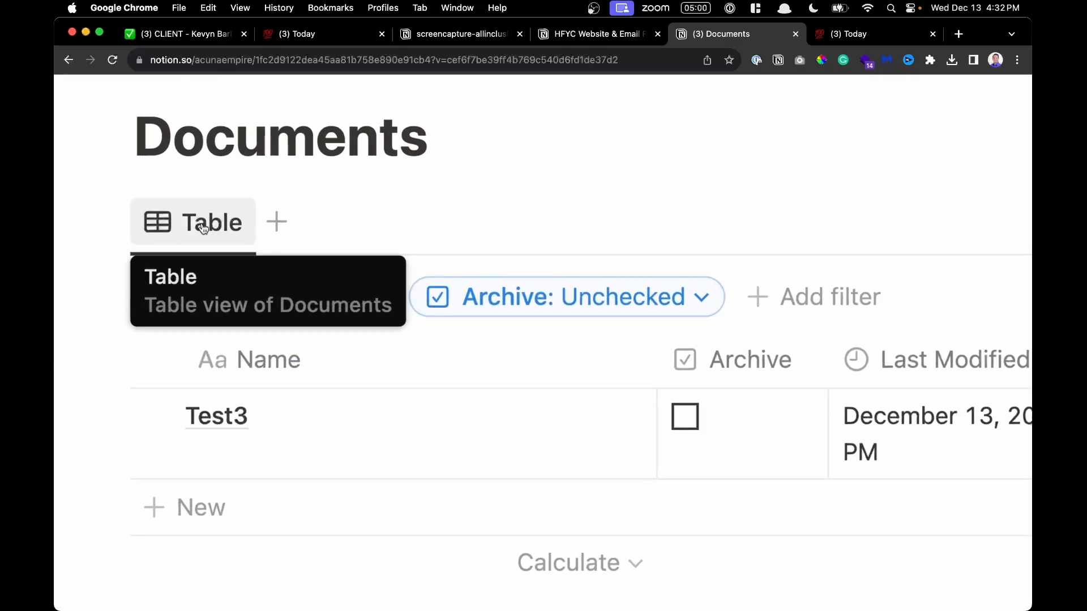
Rename the table view to Active
click(204, 226)
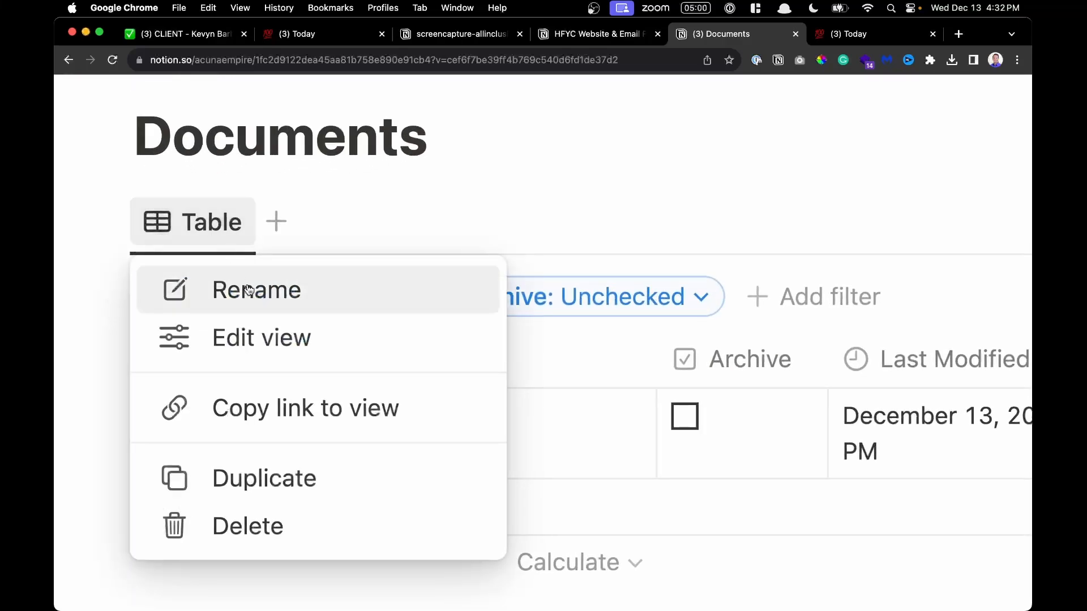
key(Escape)
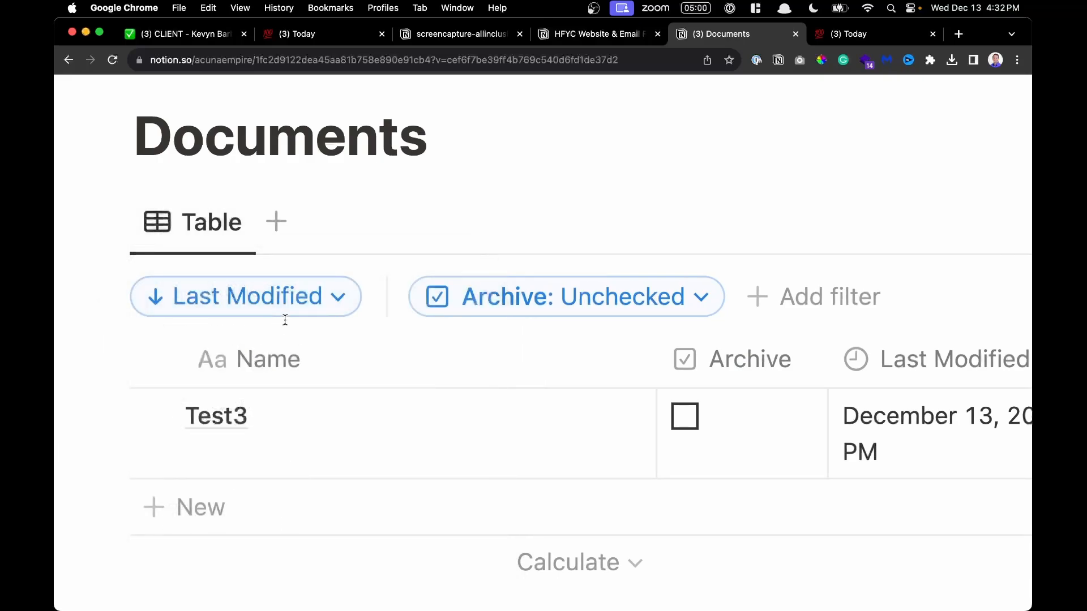
click(232, 222)
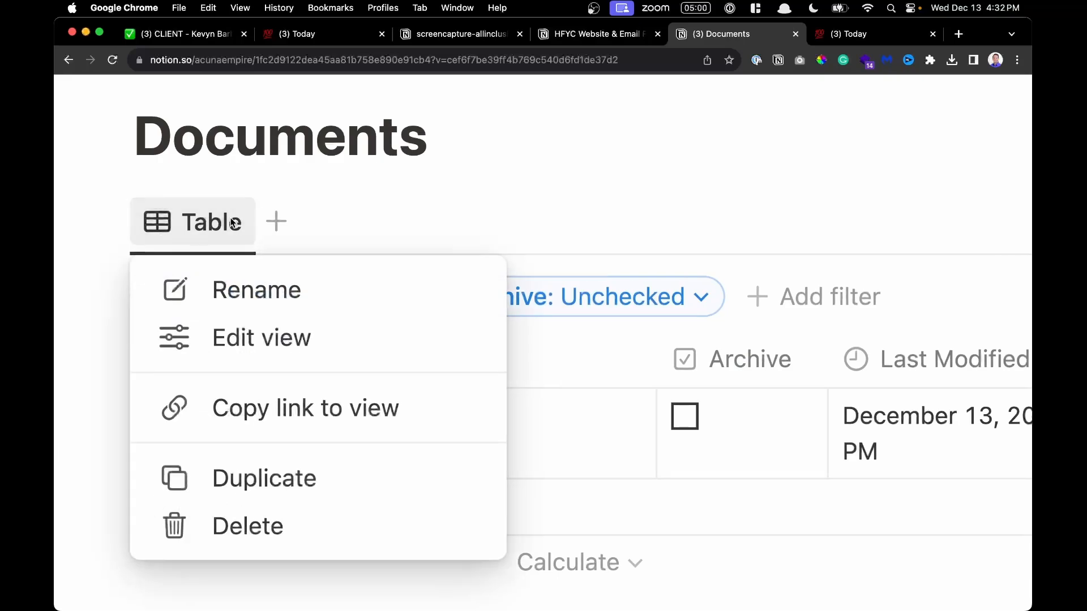
click(232, 289)
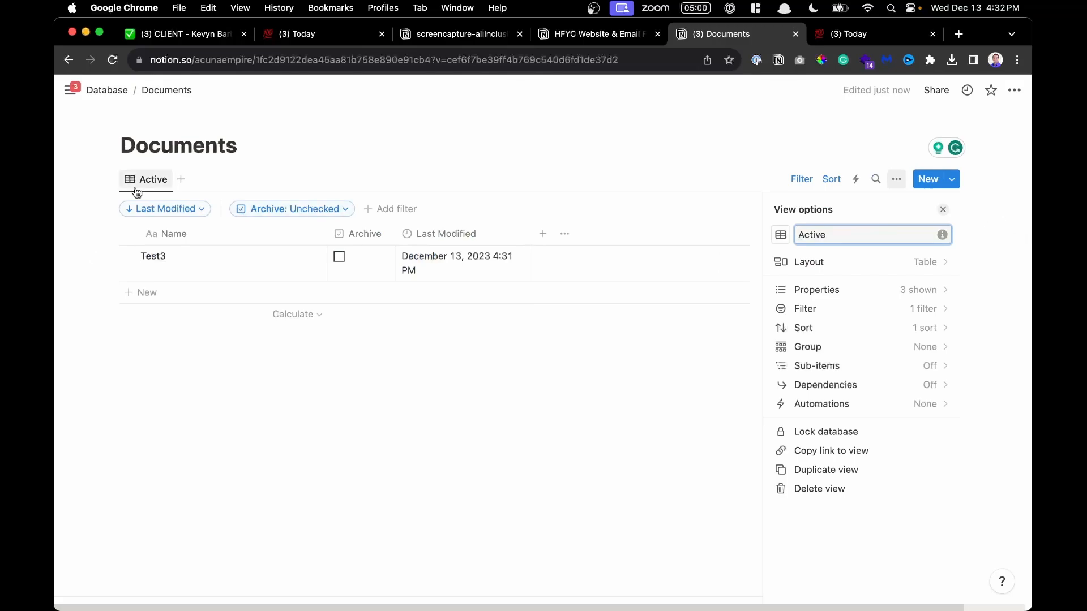
Duplicate the Active view, creating Active (1)
click(154, 180)
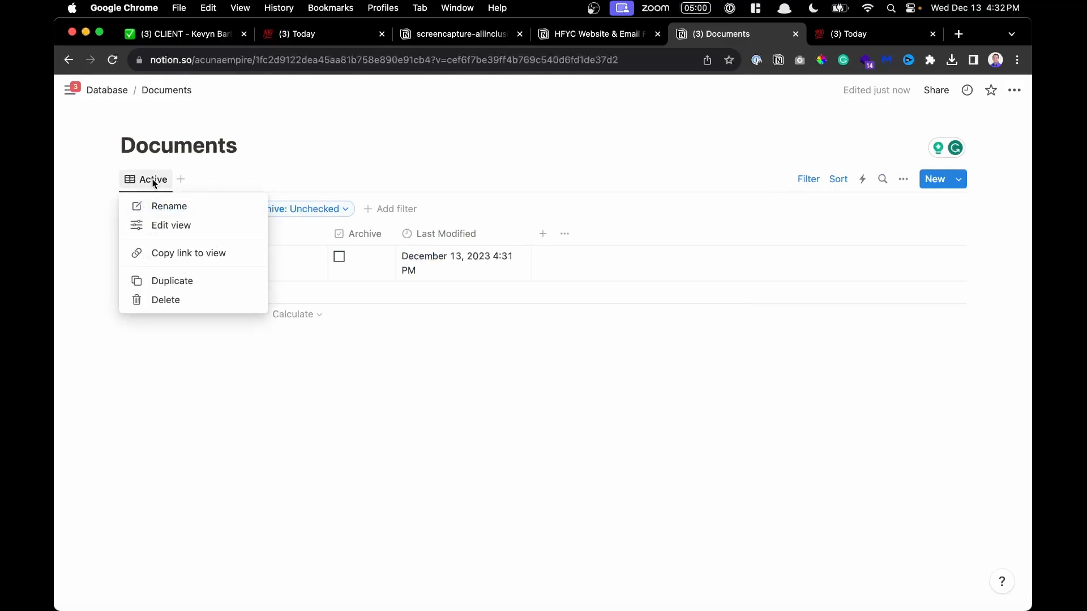
click(153, 180)
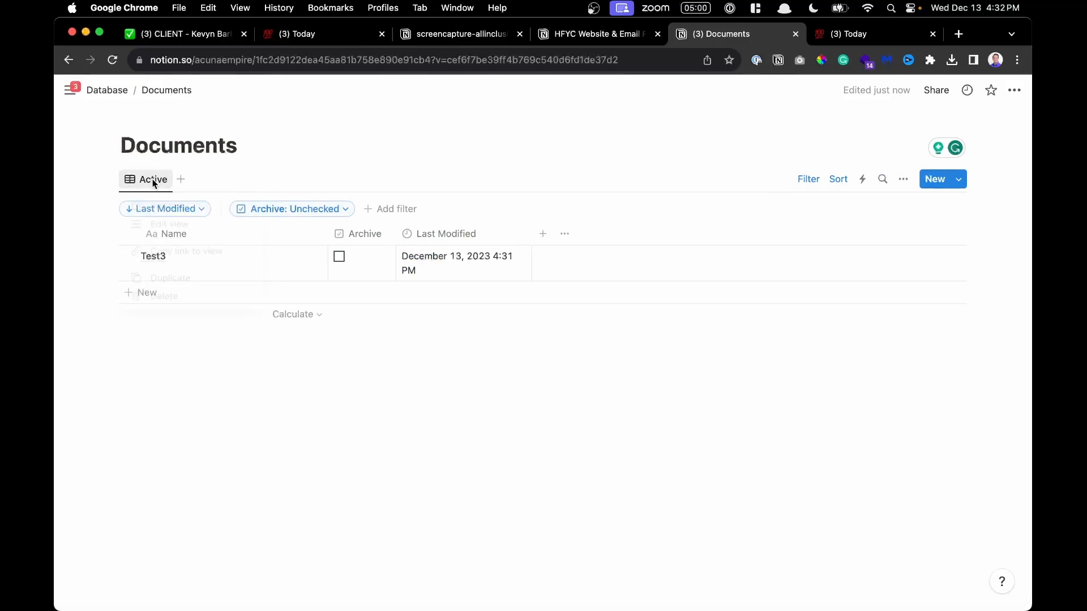
click(153, 180)
scroll(162, 284, up, 5)
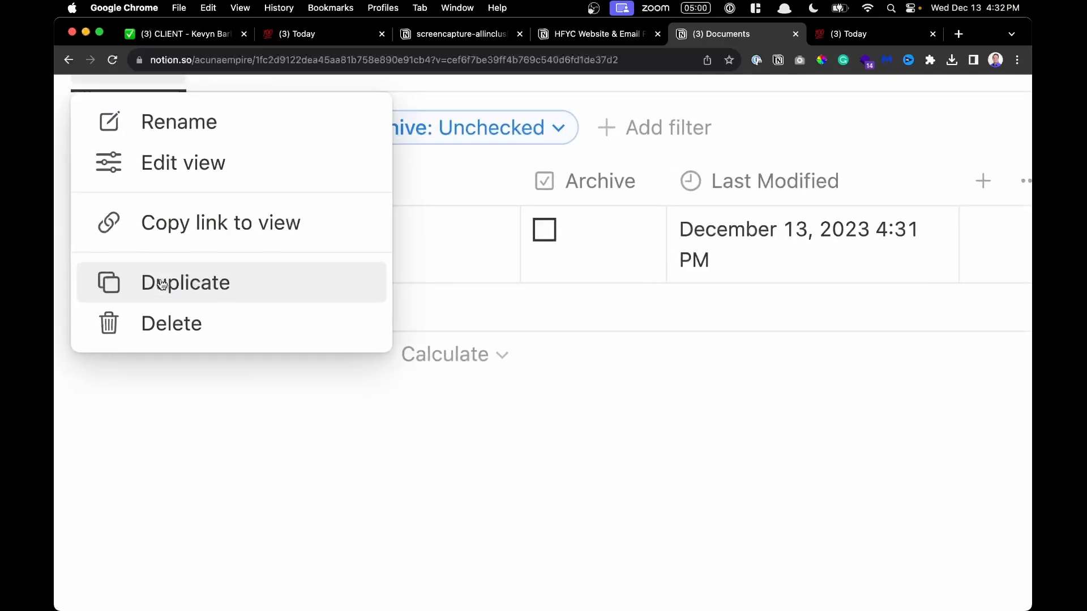
scroll(161, 284, up, 2)
click(173, 369)
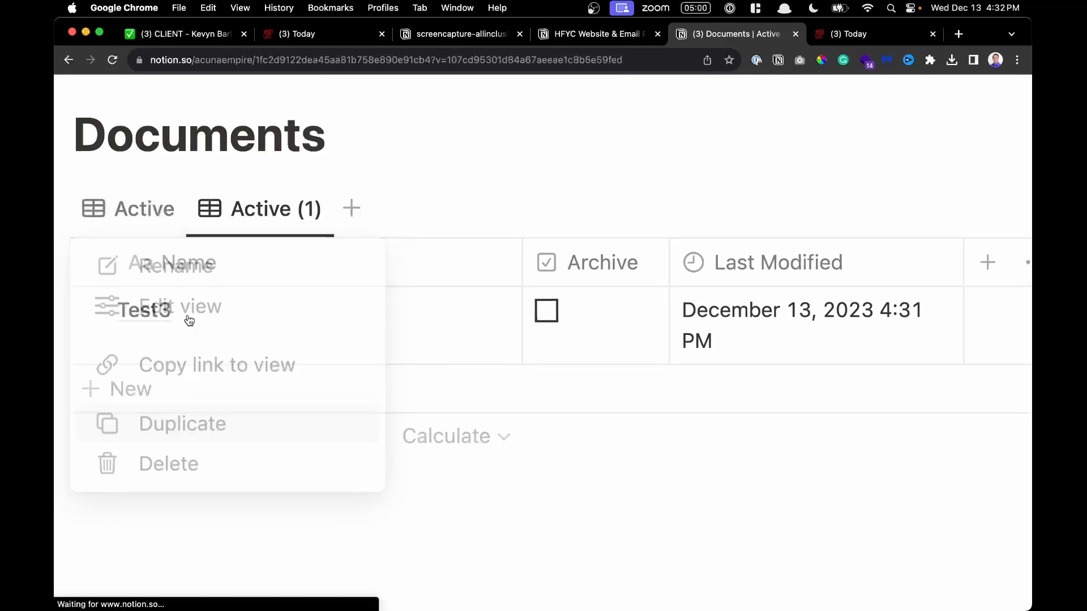
Begin renaming the Active (1) view, typing 'A'
click(246, 208)
click(246, 208)
click(245, 205)
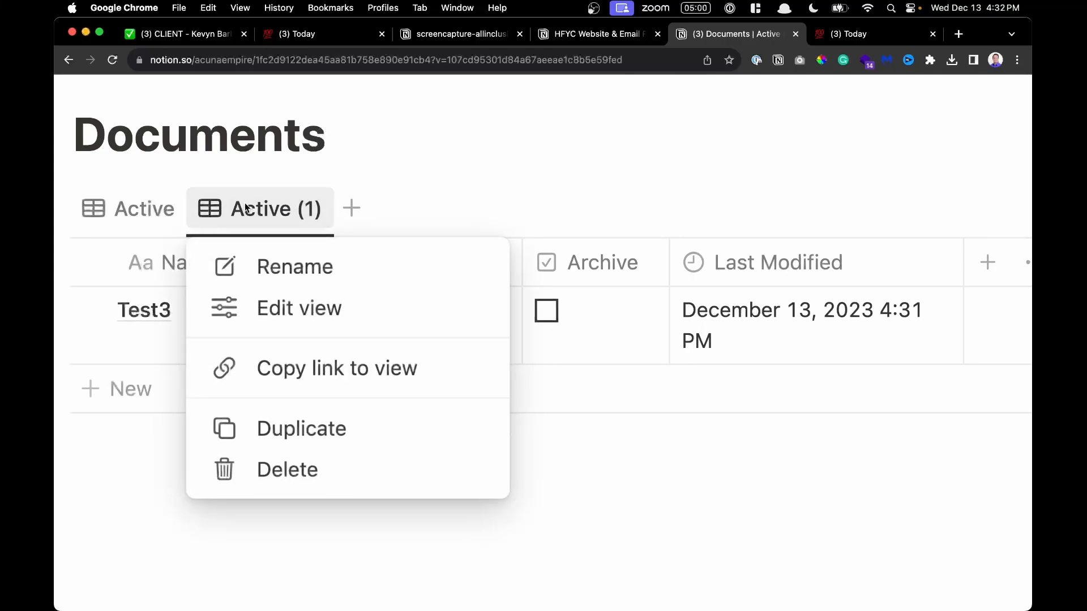
click(321, 276)
scroll(323, 281, down, 5)
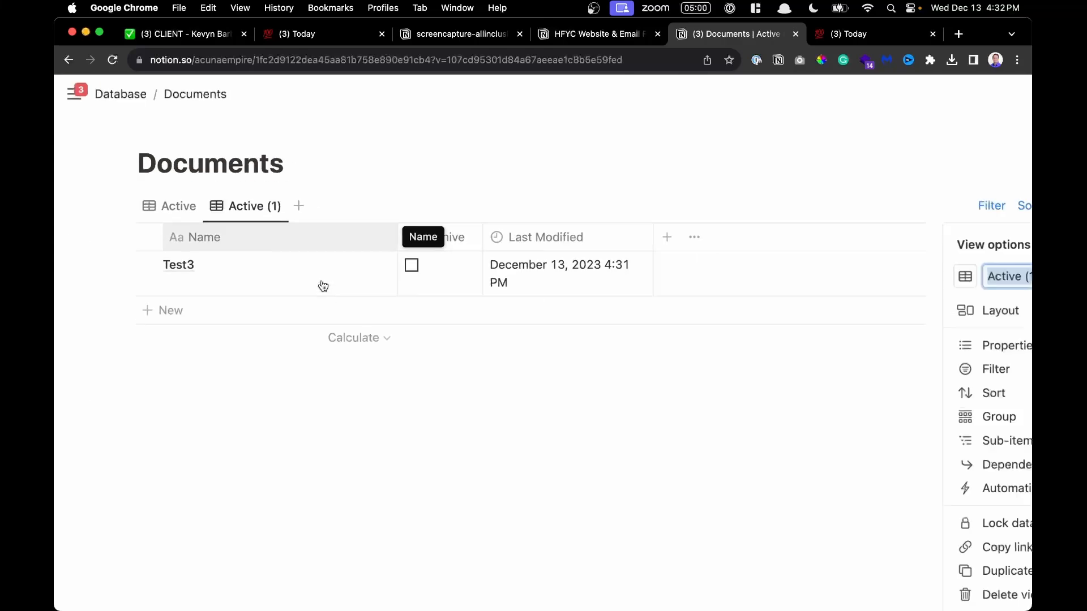
text(A)
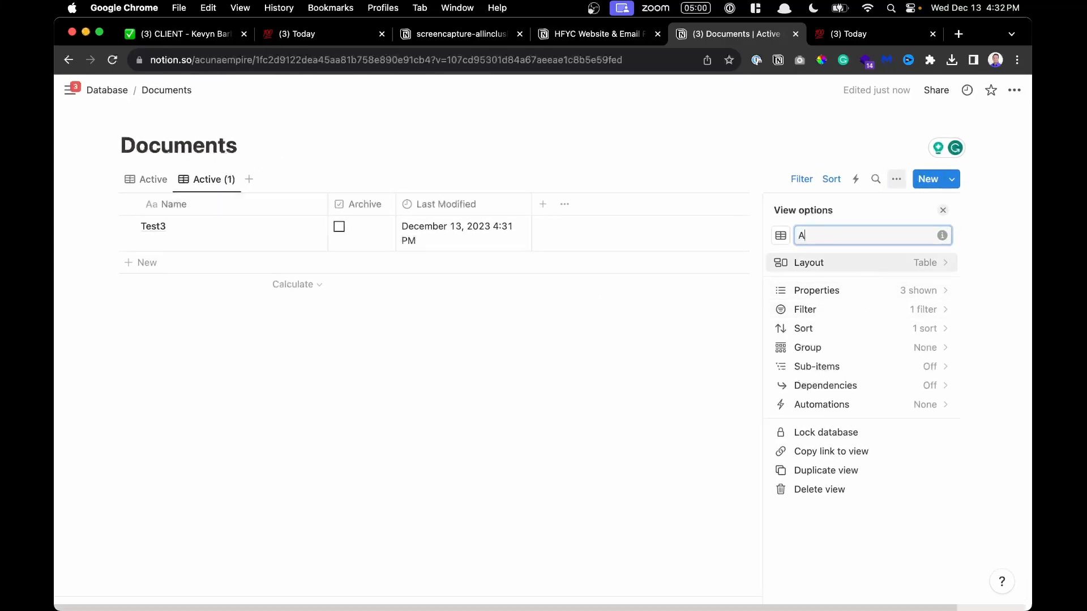
Name the view Archive and set its Archive filter to Checked
click(376, 152)
scroll(208, 184, up, 5)
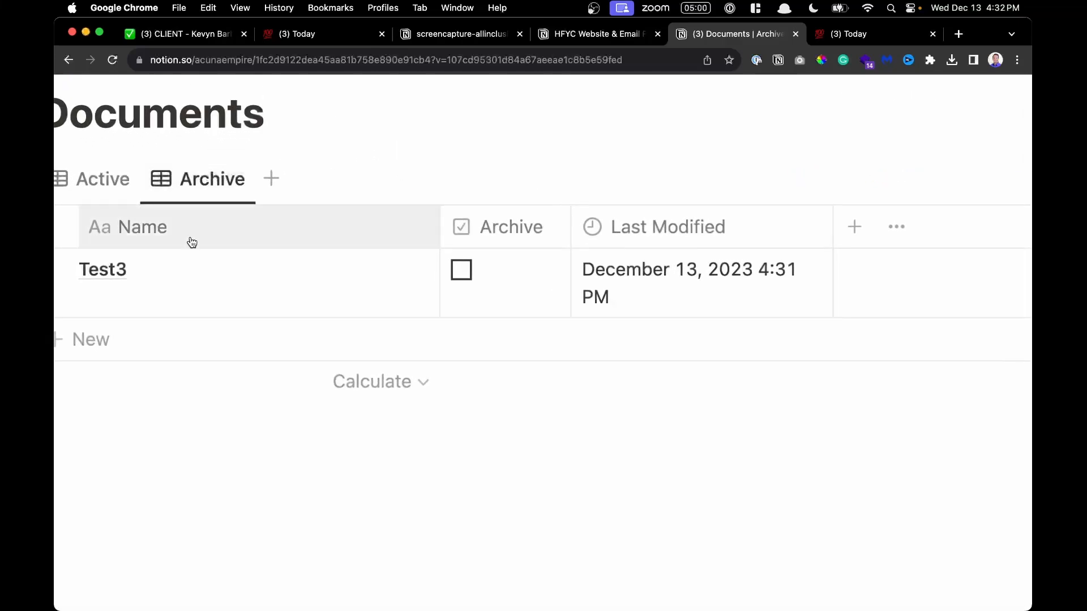
scroll(260, 228, right, 10)
click(677, 179)
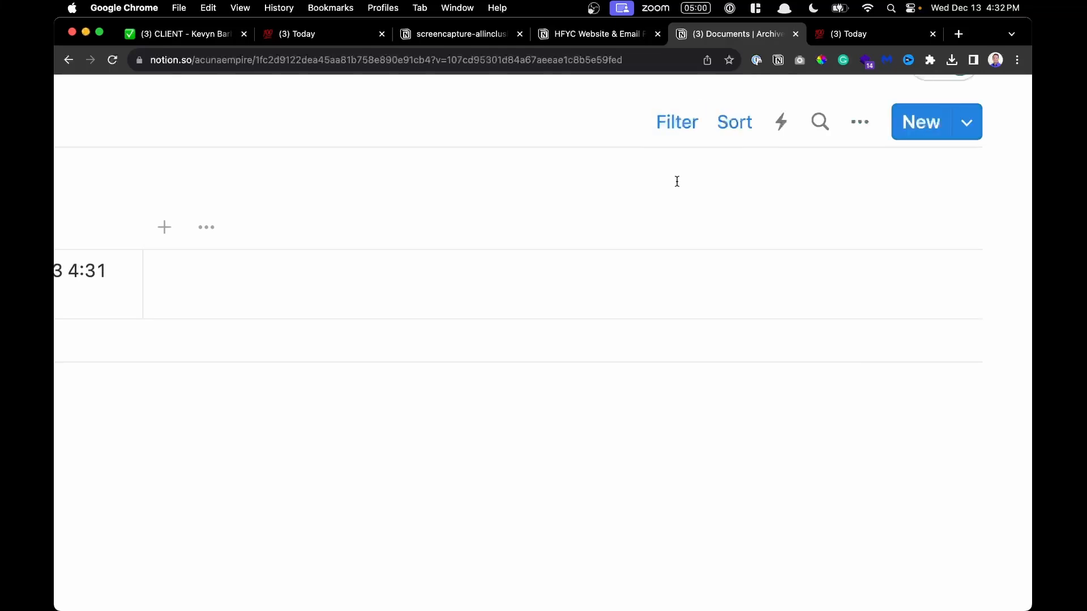
scroll(623, 226, left, 10)
click(456, 179)
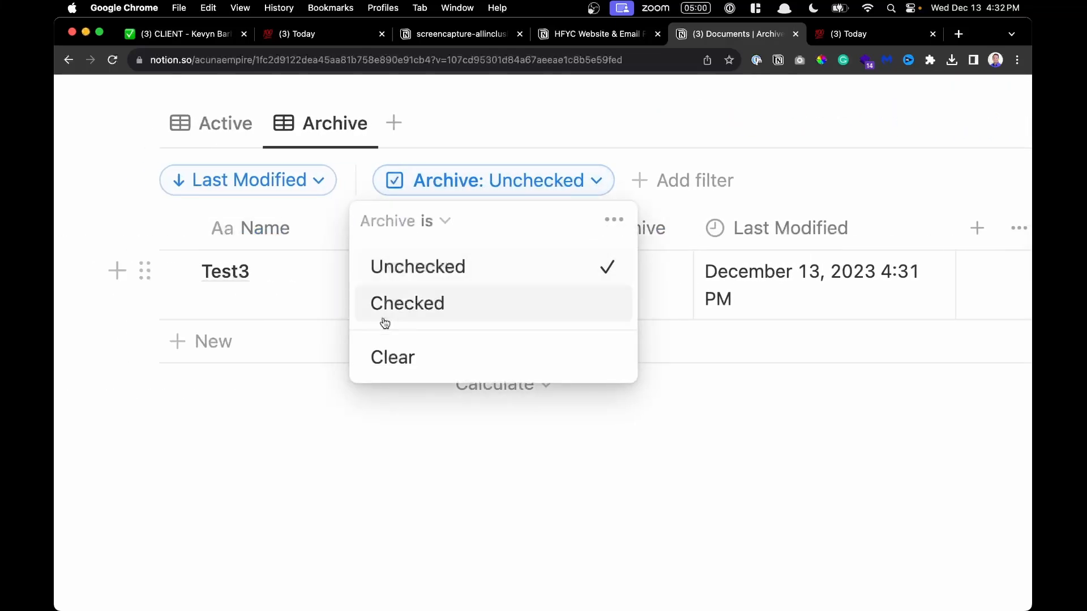
click(478, 305)
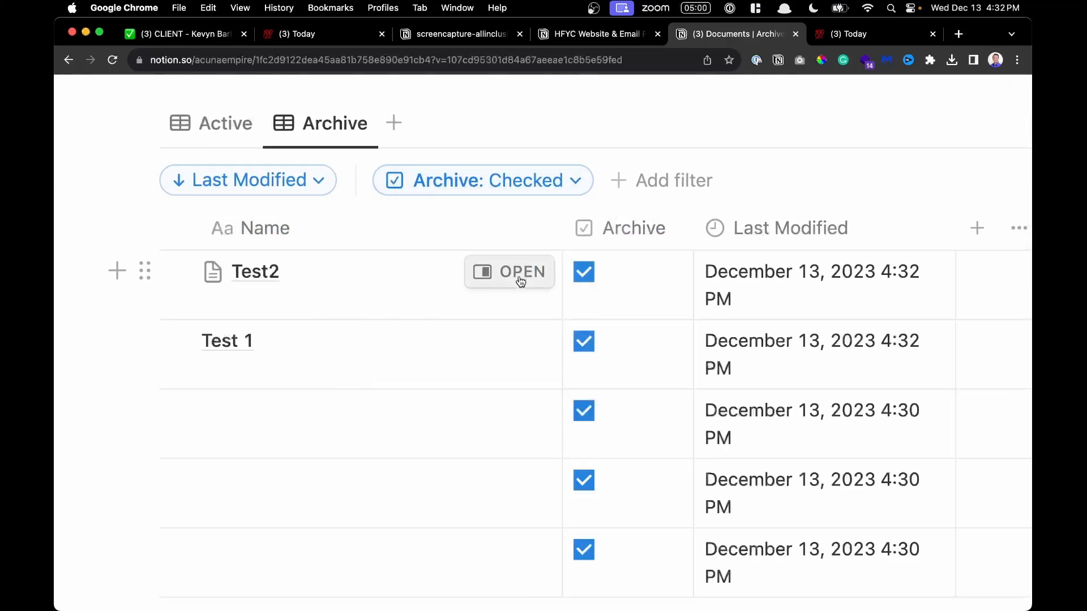
click(532, 182)
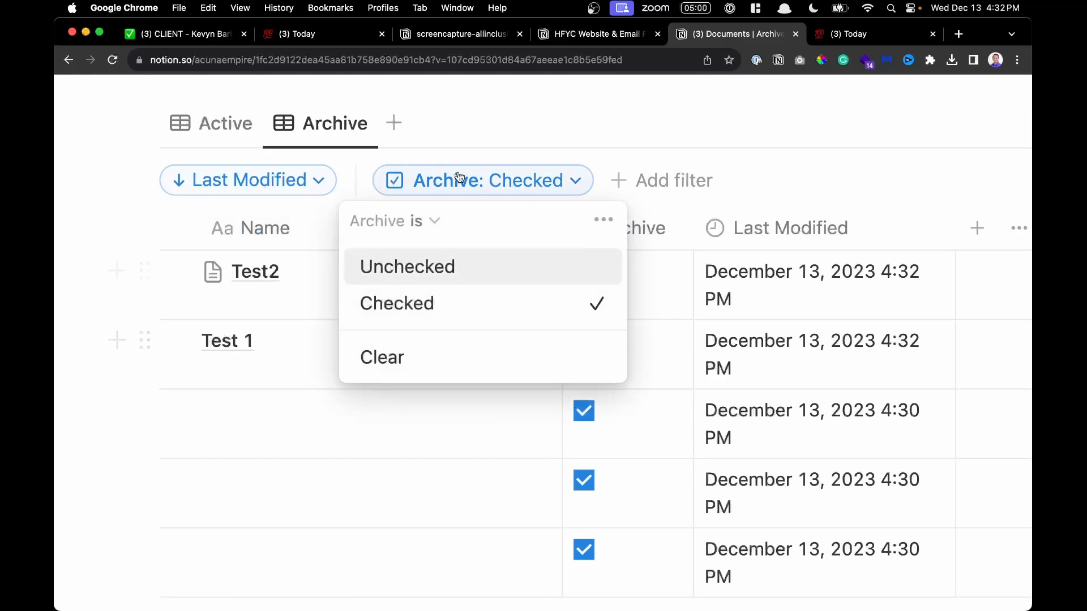
click(502, 127)
Compare the Active view (Test3) with the Archive view (Test2, Test 1)
scroll(478, 204, down, 5)
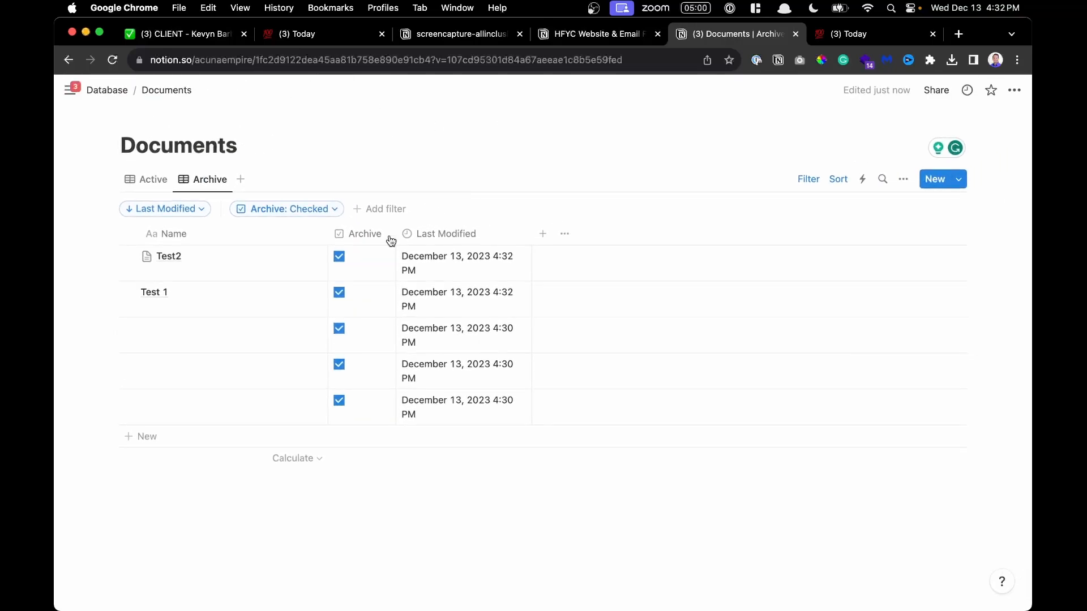
scroll(121, 287, up, 5)
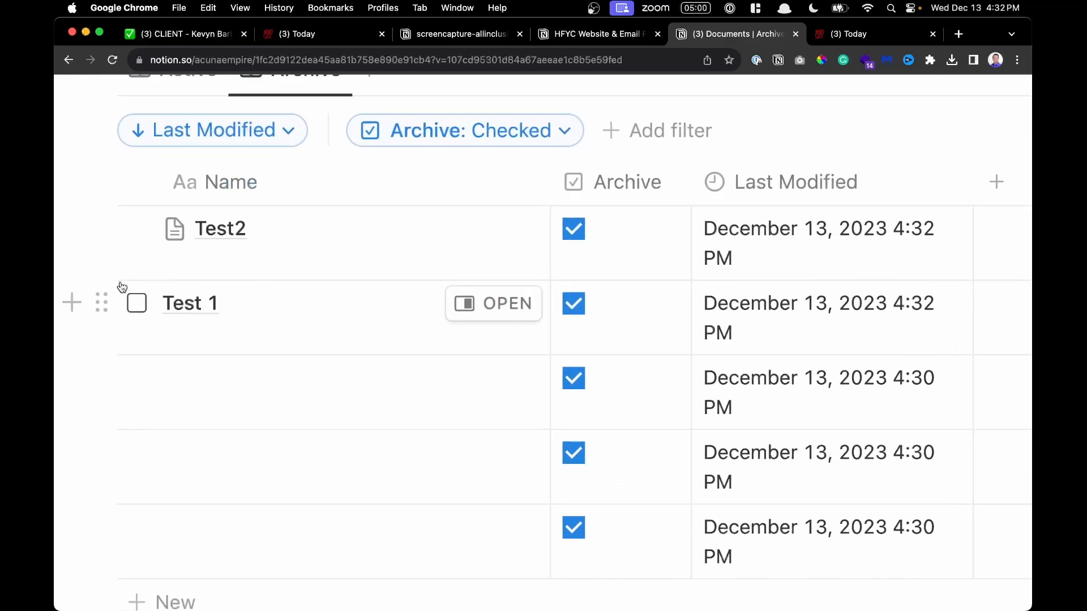
click(170, 106)
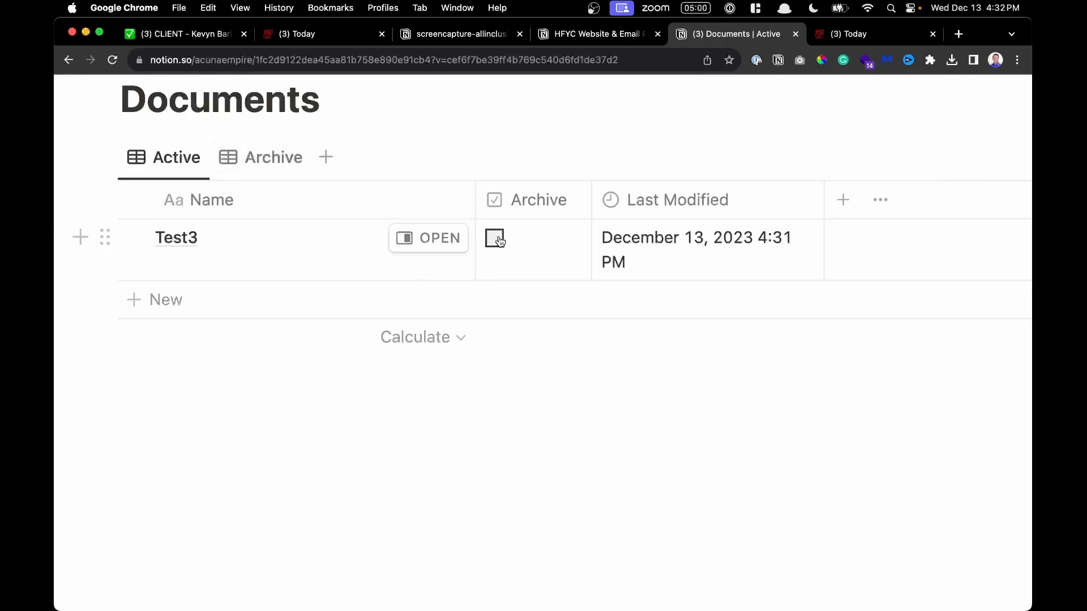
click(296, 171)
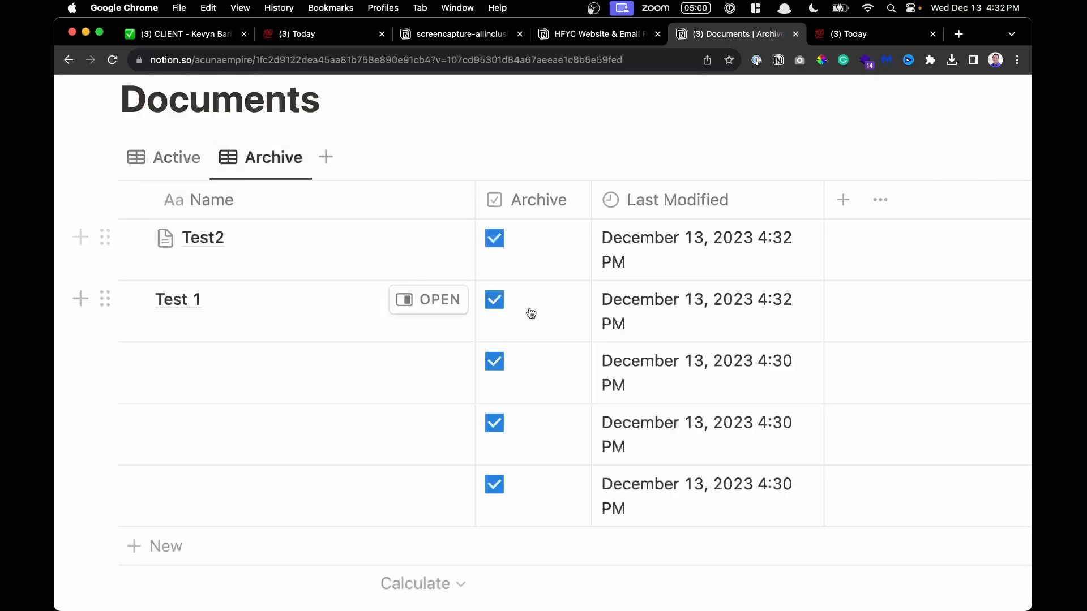
click(189, 158)
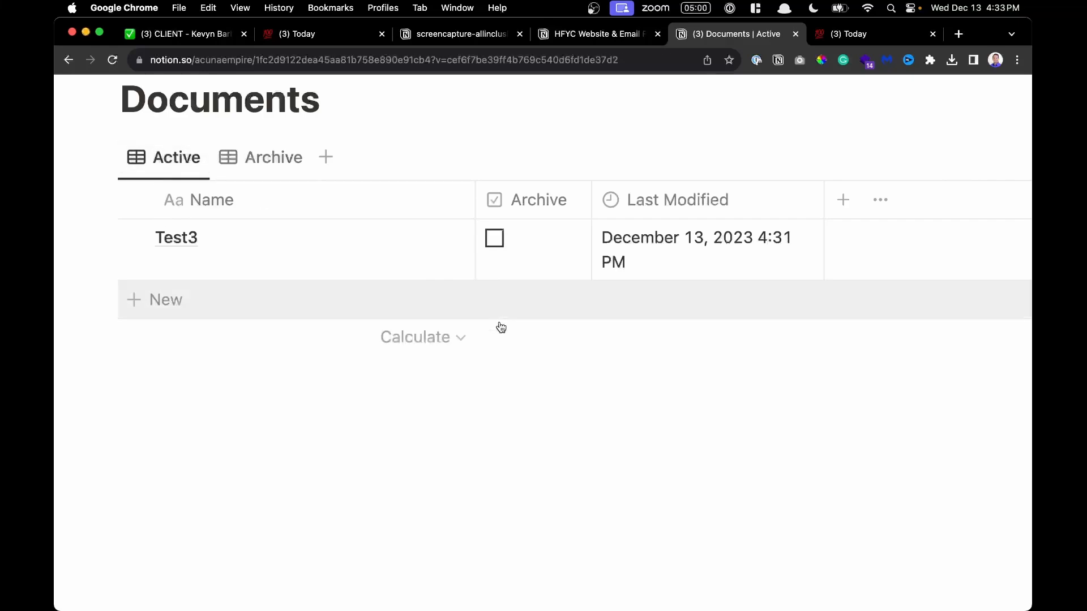
Set the Documents page icon to the books emoji, found by searching 'books'
scroll(561, 500, down, 3)
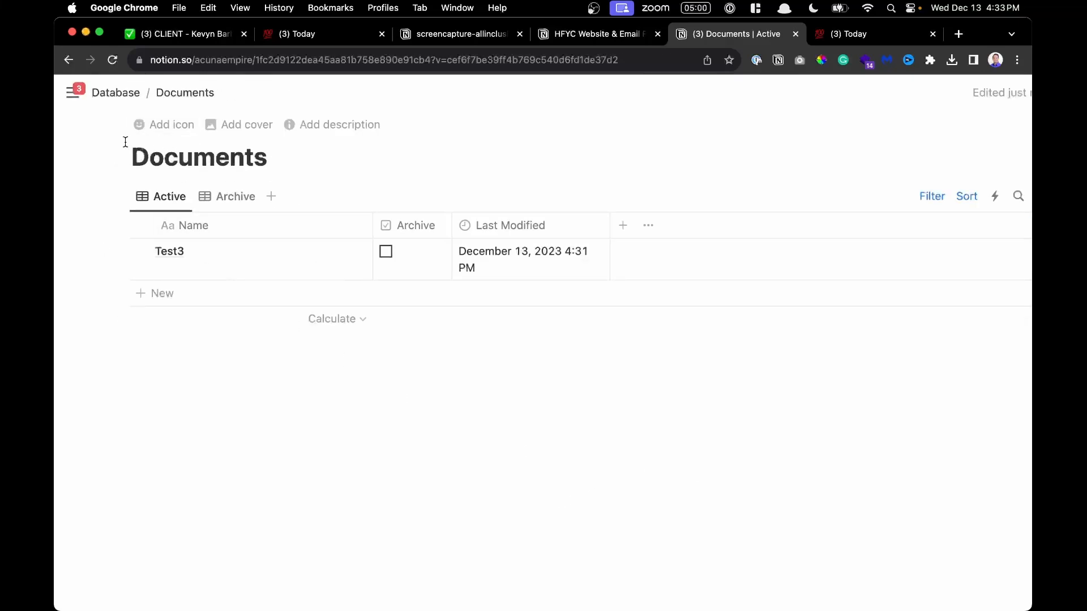
scroll(120, 130, up, 5)
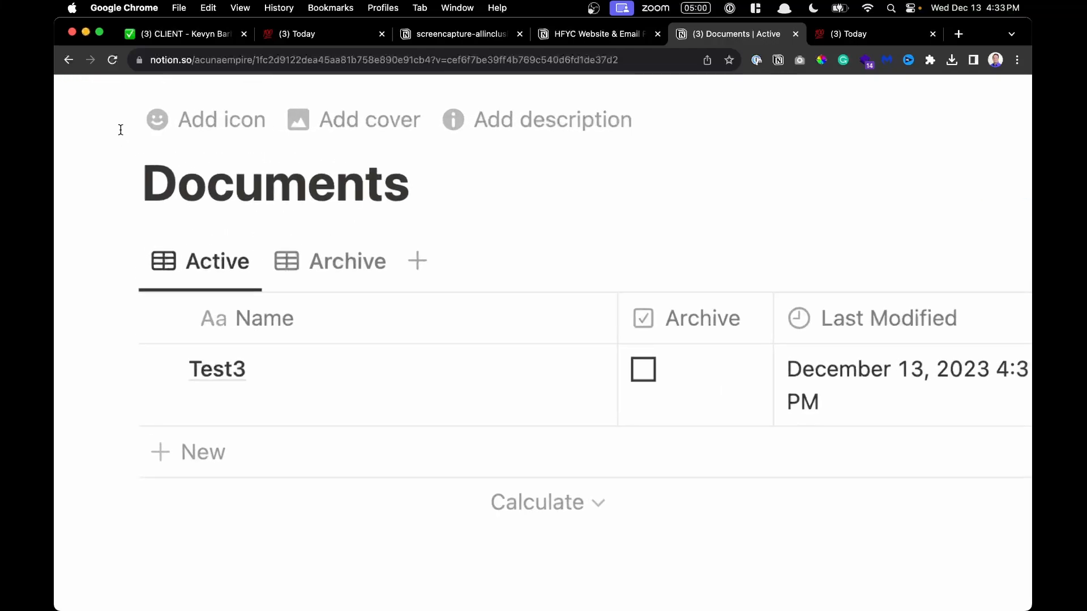
click(207, 126)
click(185, 176)
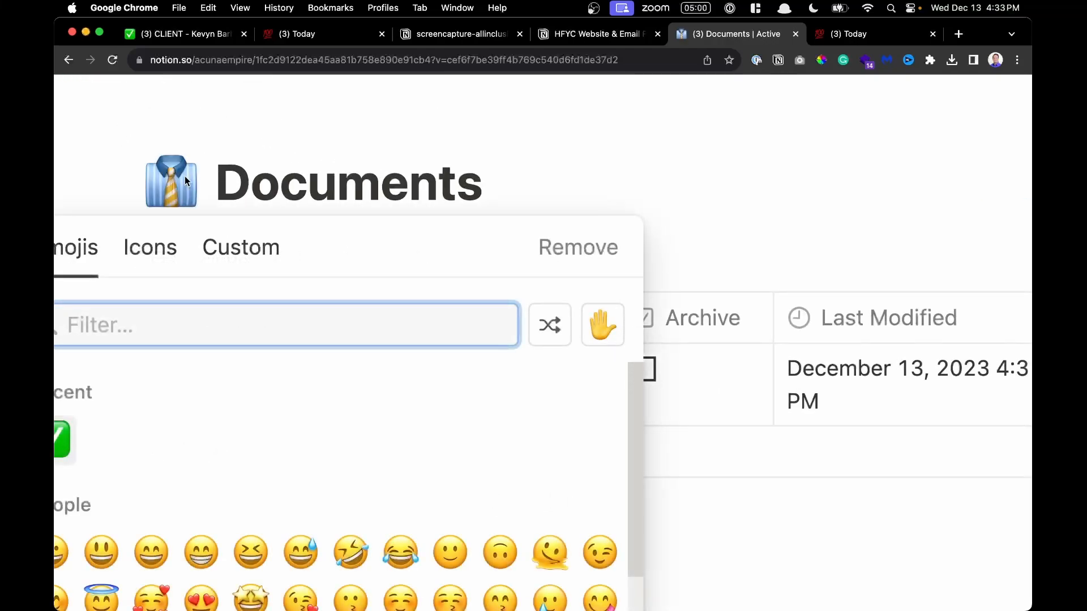
text(books)
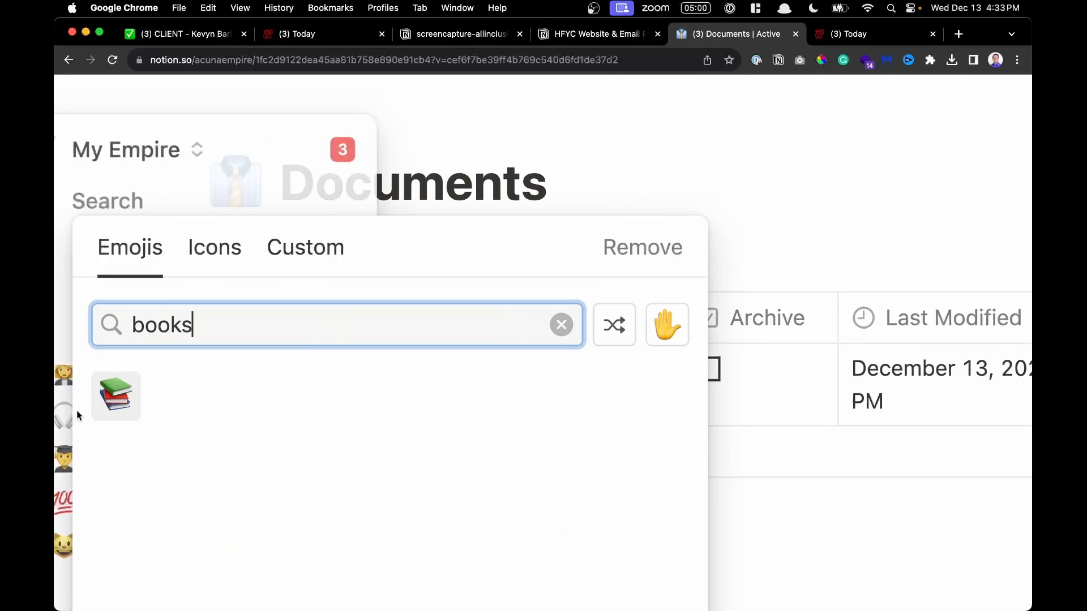
click(113, 396)
scroll(545, 217, down, 5)
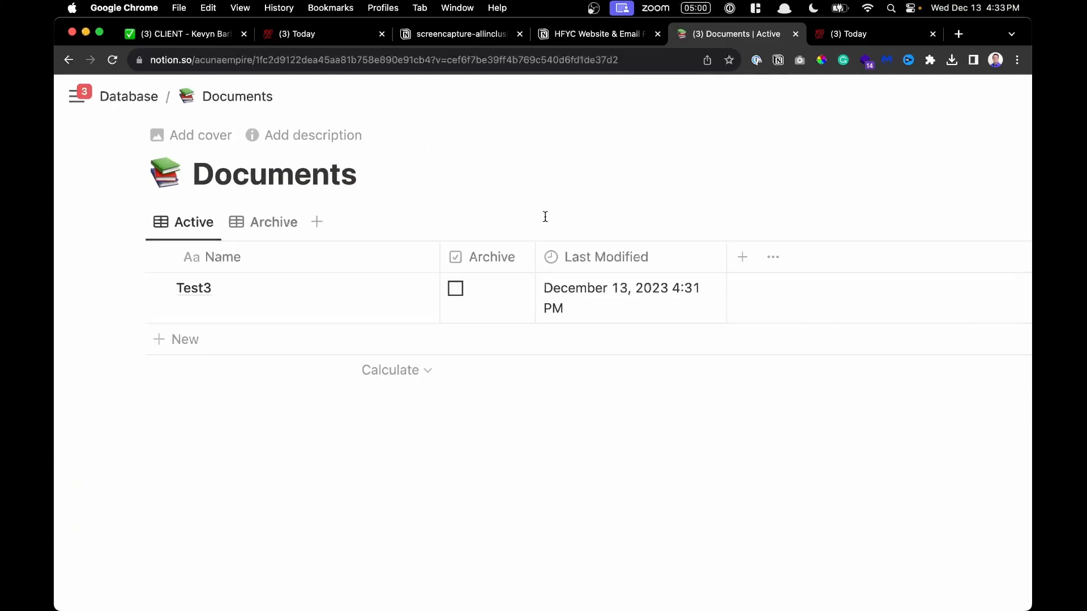
scroll(118, 107, up, 5)
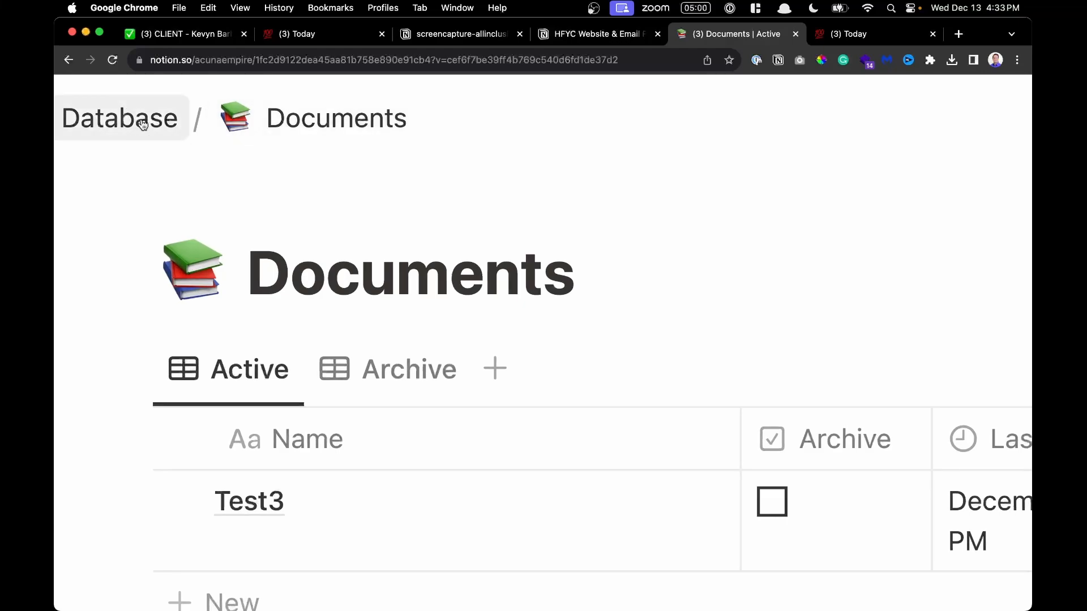
Go up to the Database page and open the Tasks table from it
click(112, 131)
scroll(479, 259, down, 4)
scroll(478, 259, right, 5)
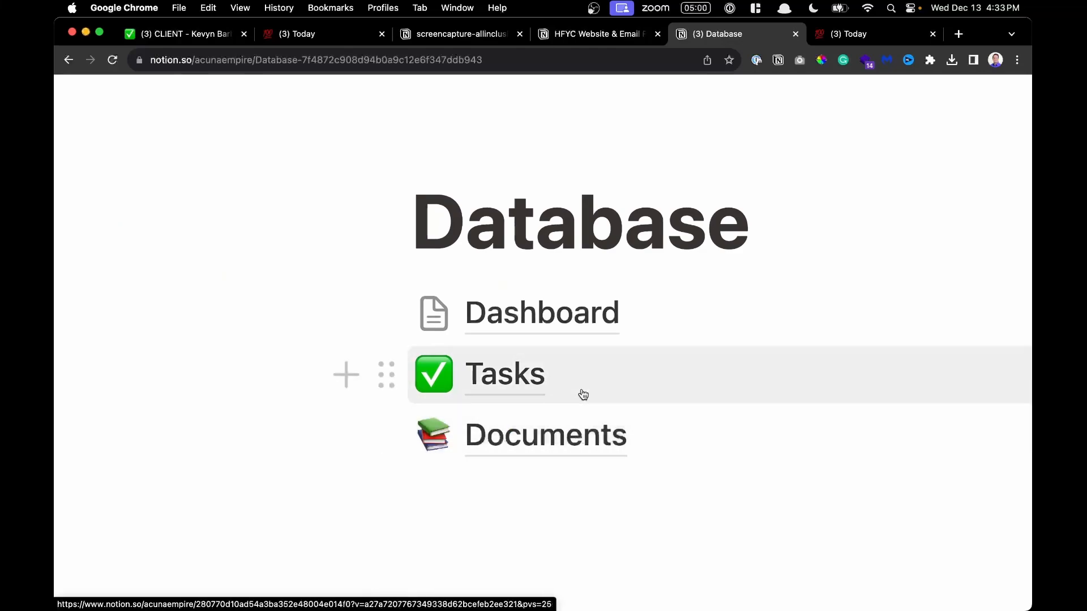
scroll(587, 405, down, 5)
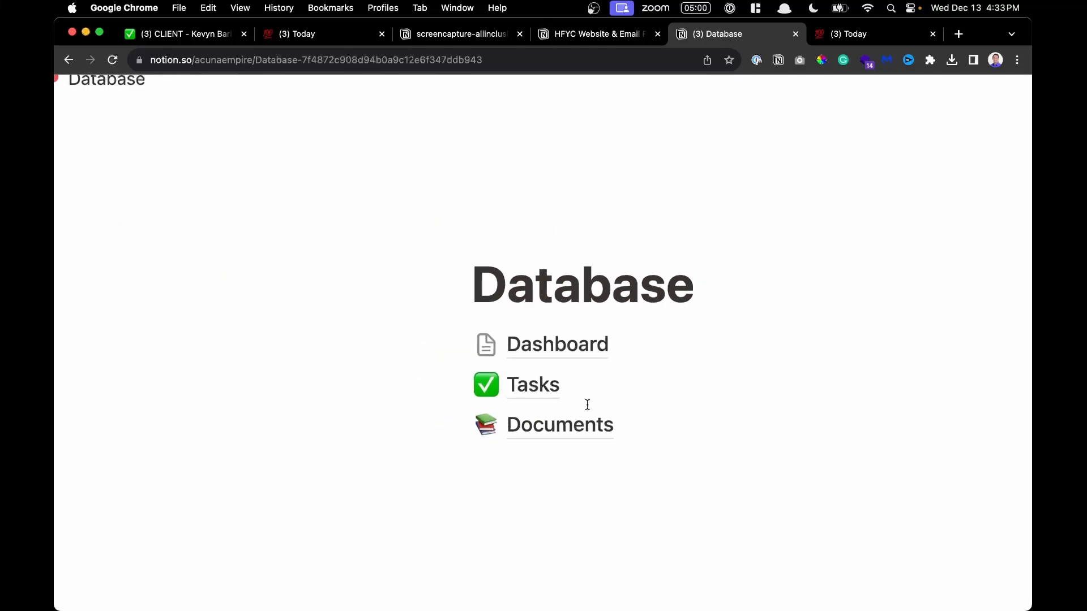
click(548, 396)
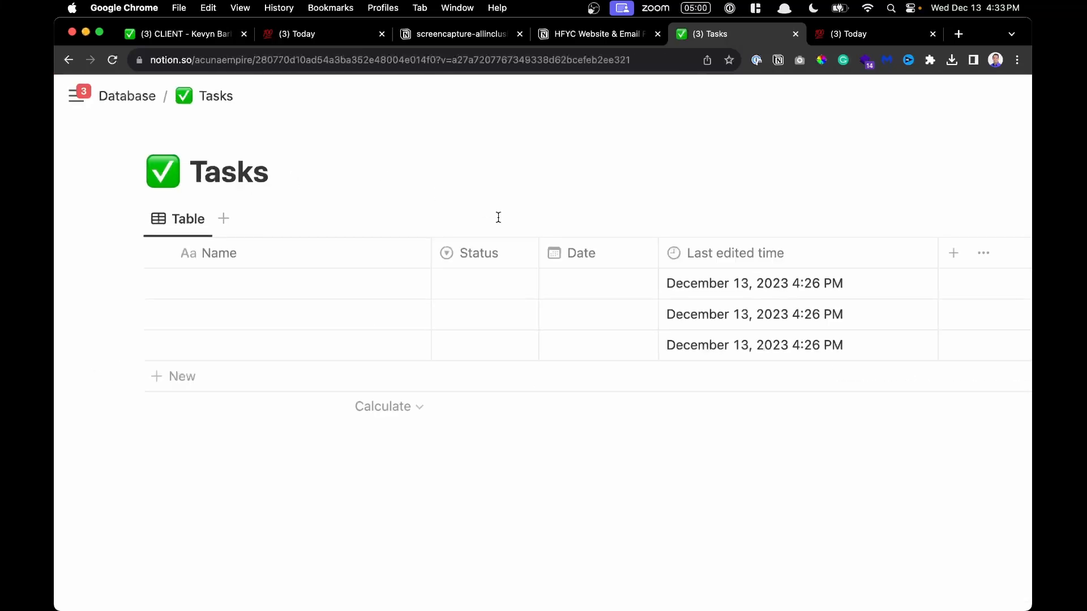
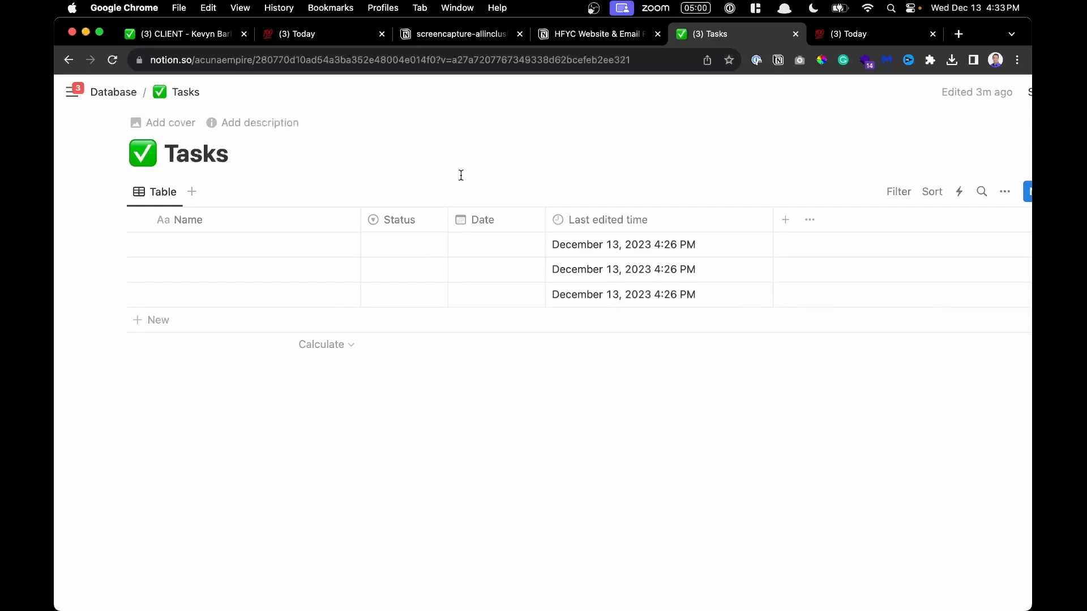
Bookmark the Notion Tasks page in Chrome under the name 'Task Demo'
click(729, 60)
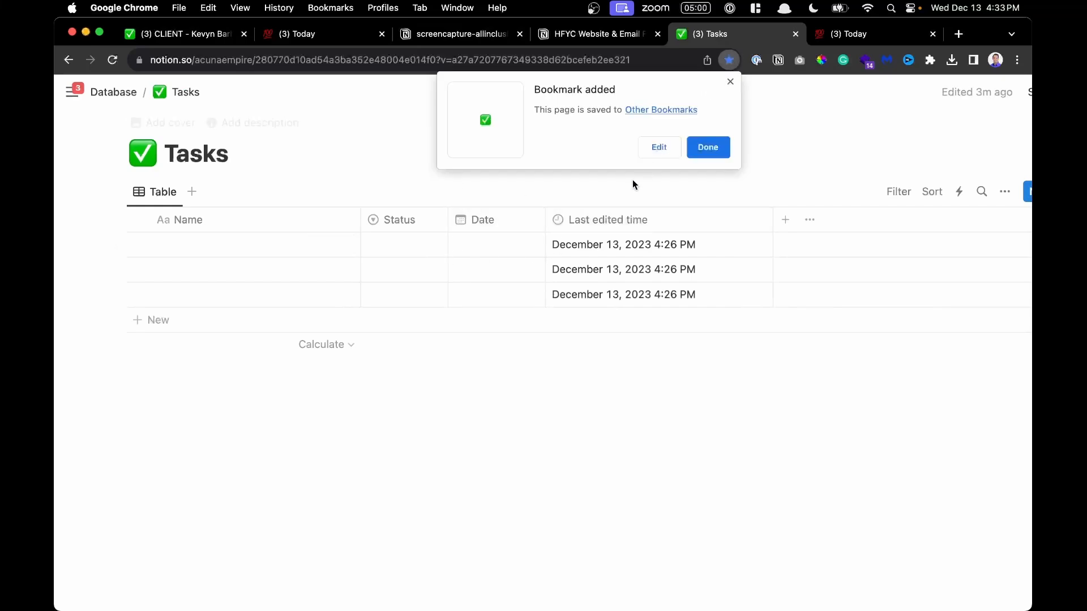
click(657, 148)
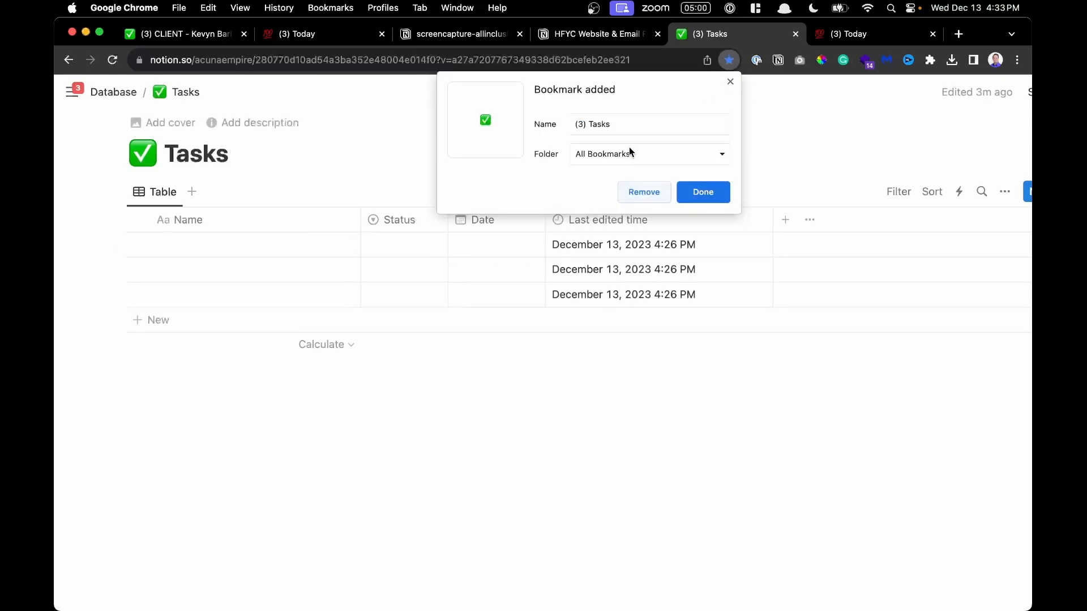
click(625, 124)
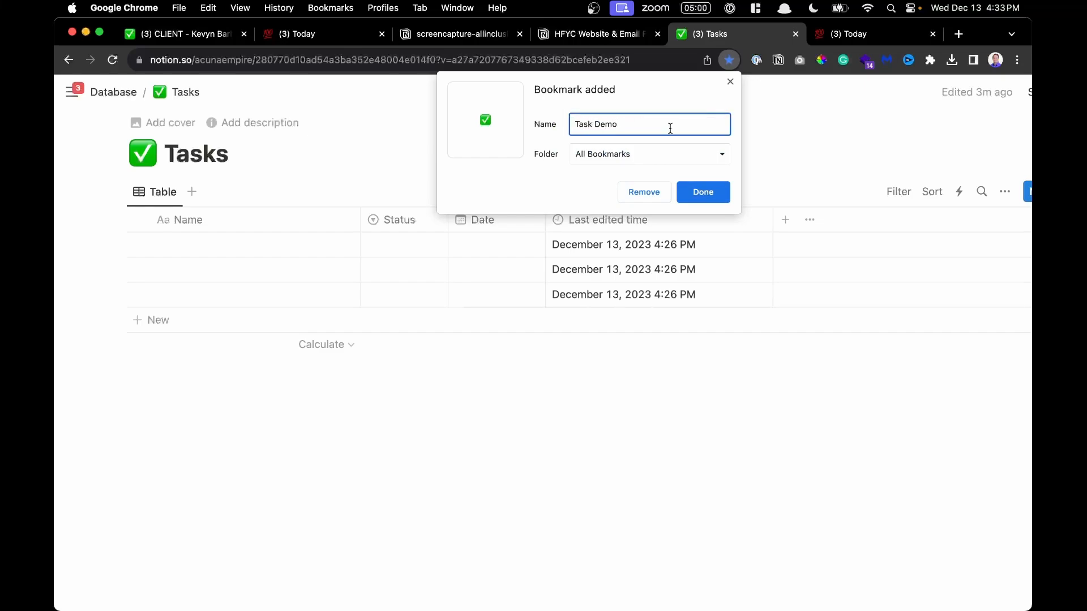
click(710, 192)
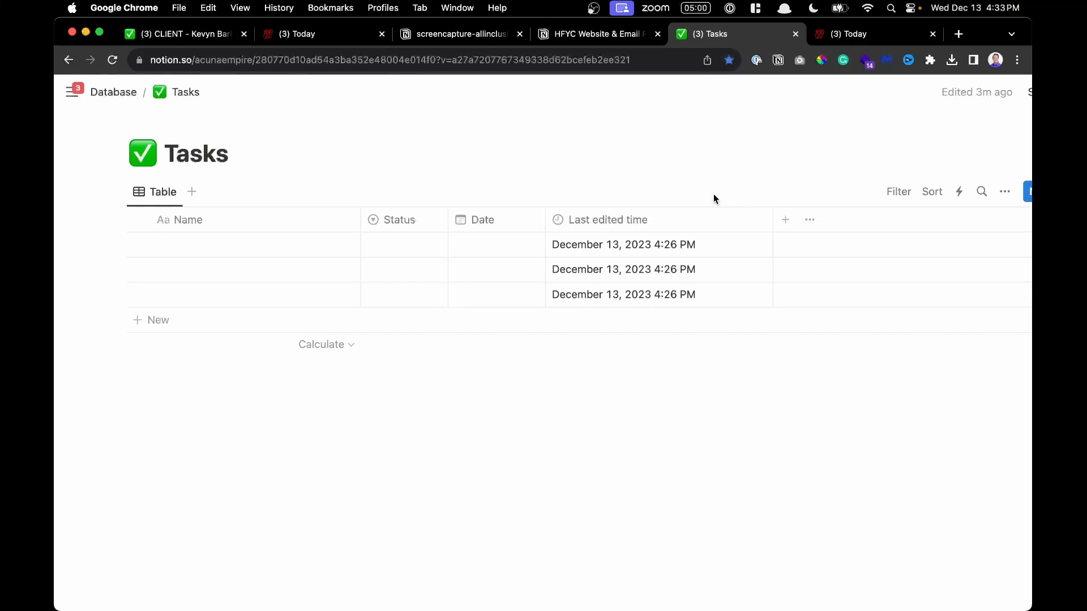
click(958, 34)
Open the Task Demo bookmark via an Alfred search for 'demo', then close the extra tabs
key(alt+space)
text(demo)
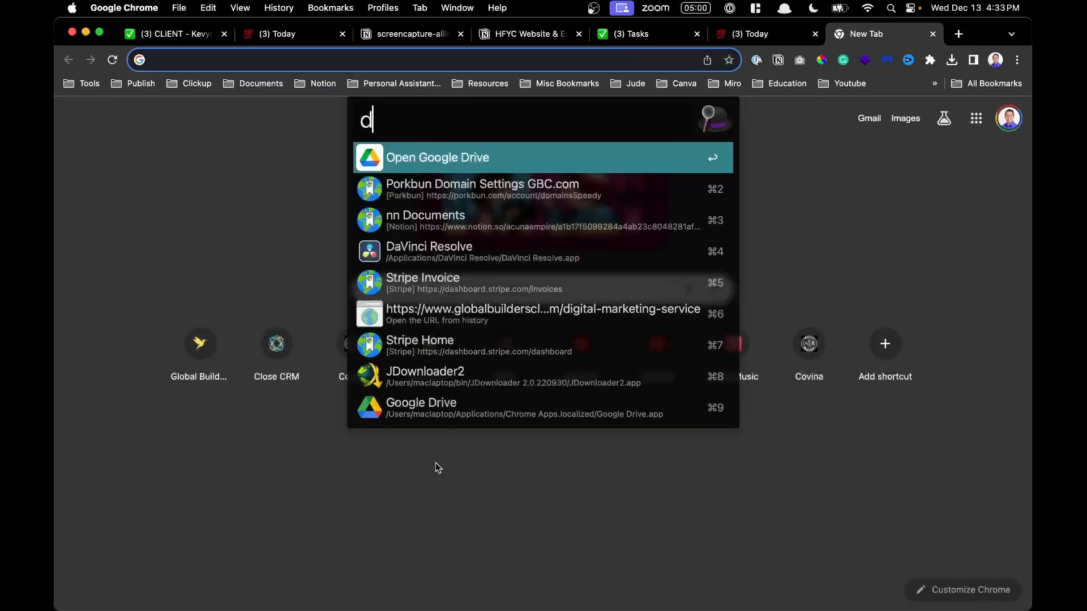
key(Down)
key(Down)
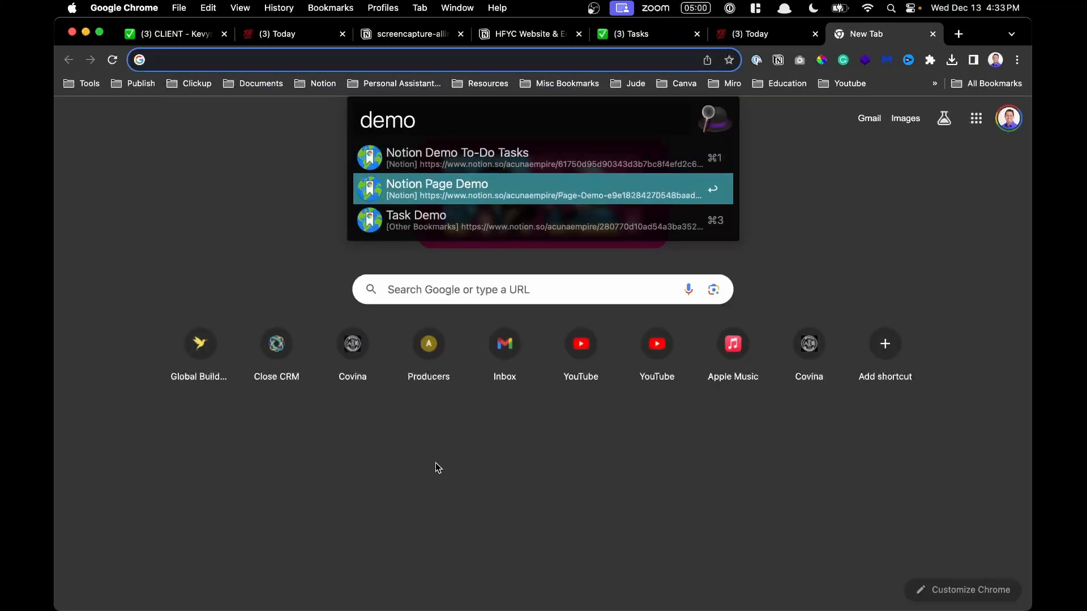
key(Return)
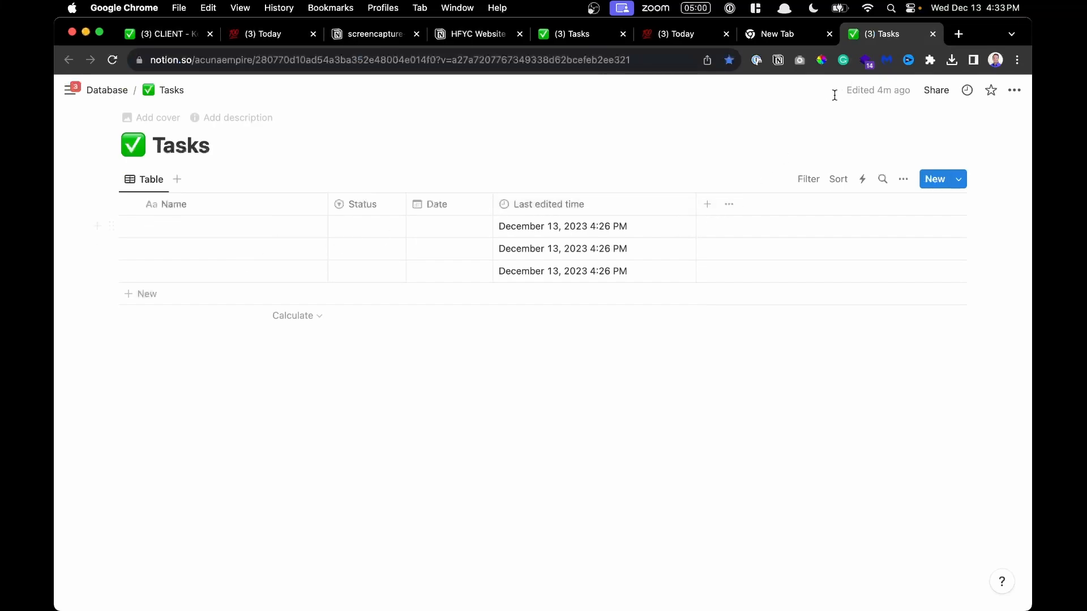
key(super+w)
key(super+w)
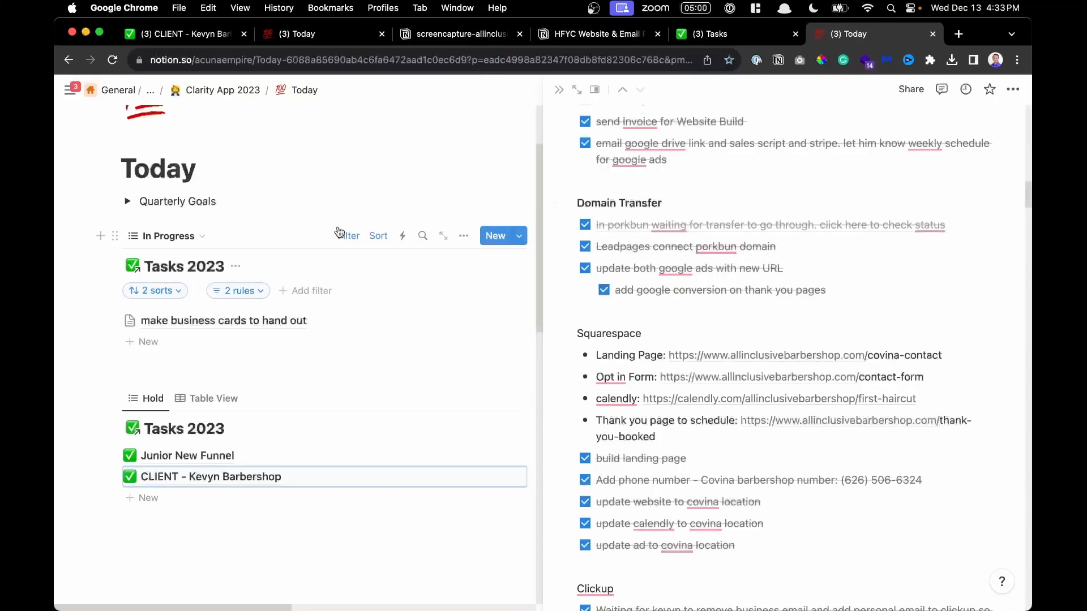
key(super+w)
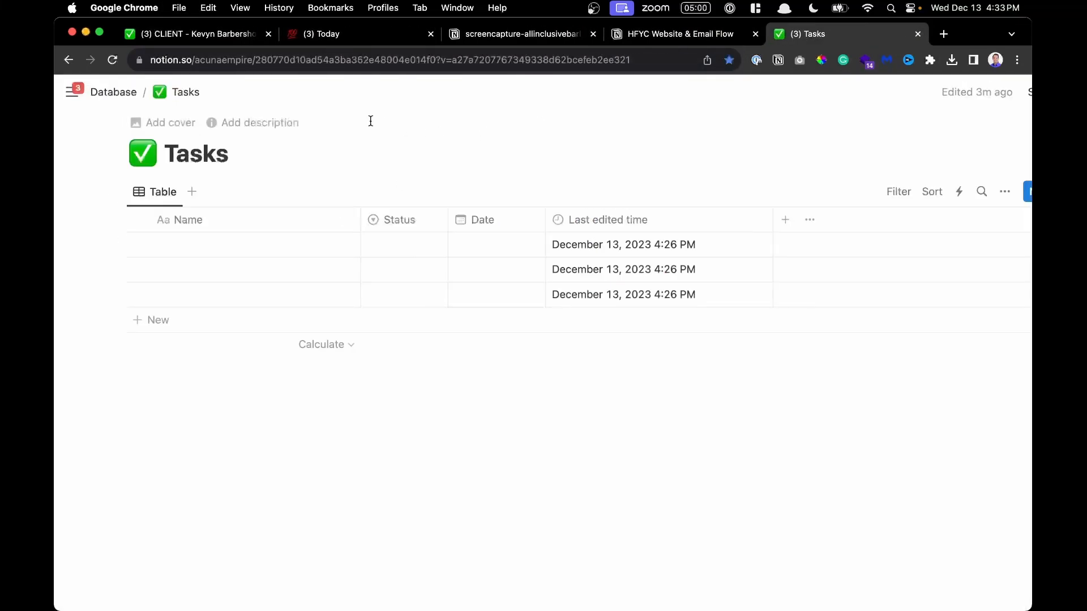
Open the Documents database and save it as a Chrome bookmark named 'Documents Demo'
click(114, 100)
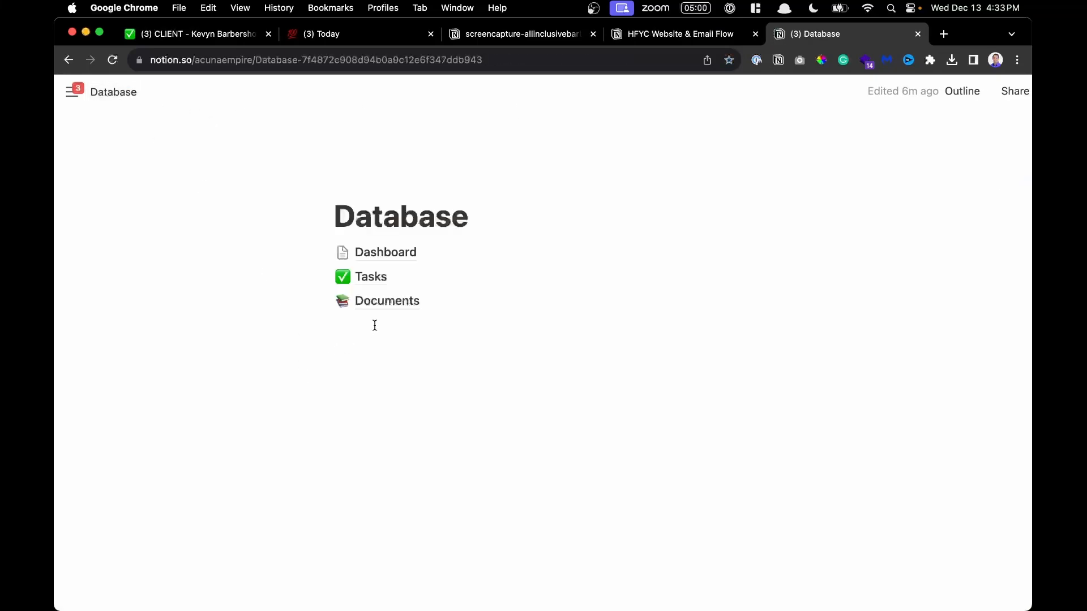
click(398, 305)
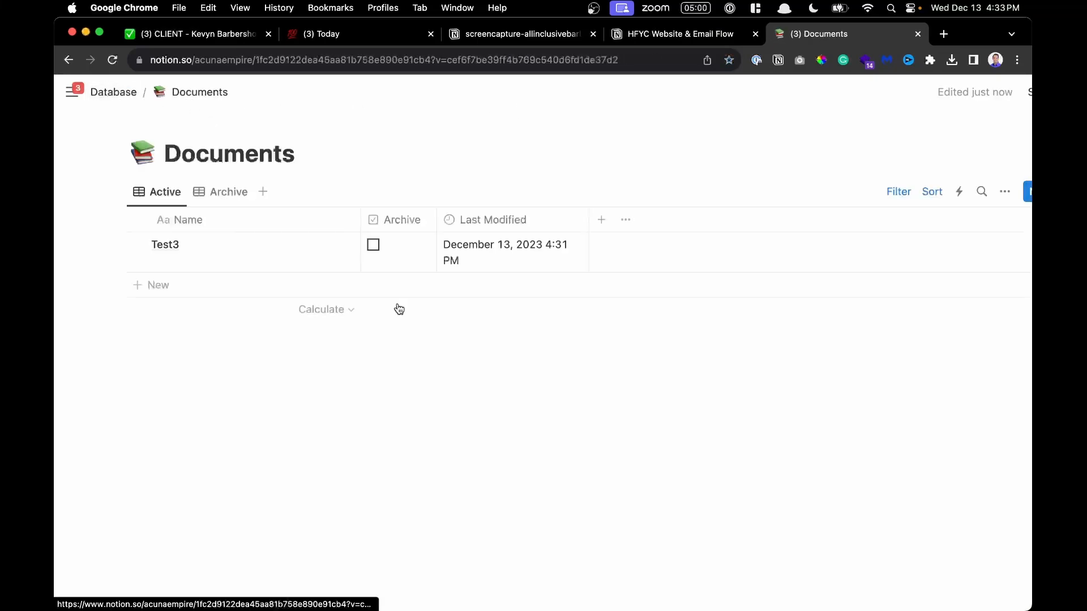
click(730, 61)
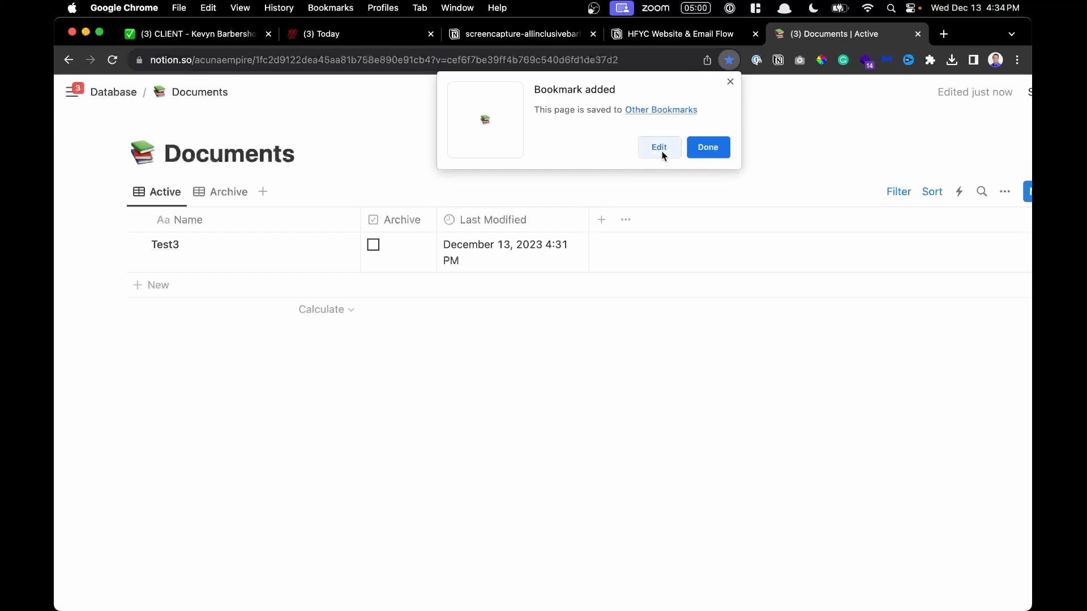
click(658, 148)
click(672, 125)
key(super+a)
text(Do)
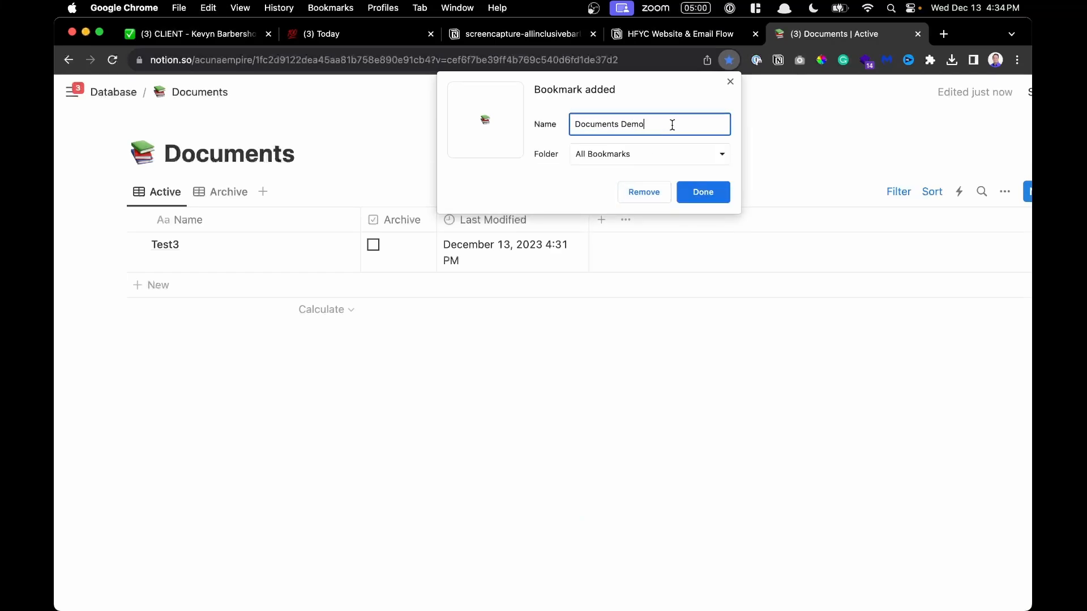
click(703, 192)
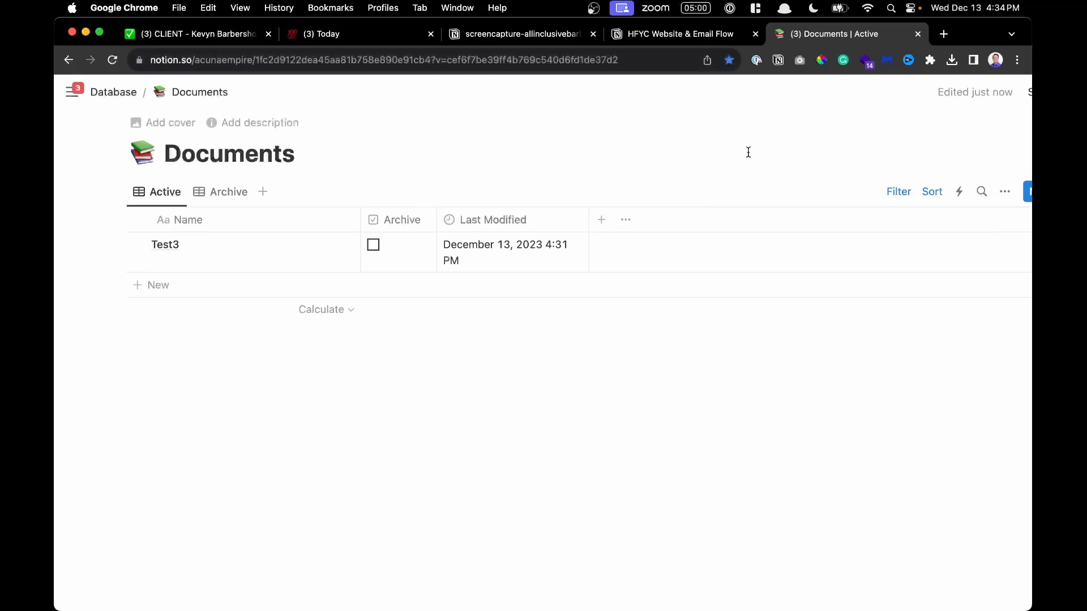
key(alt+space)
text(demo)
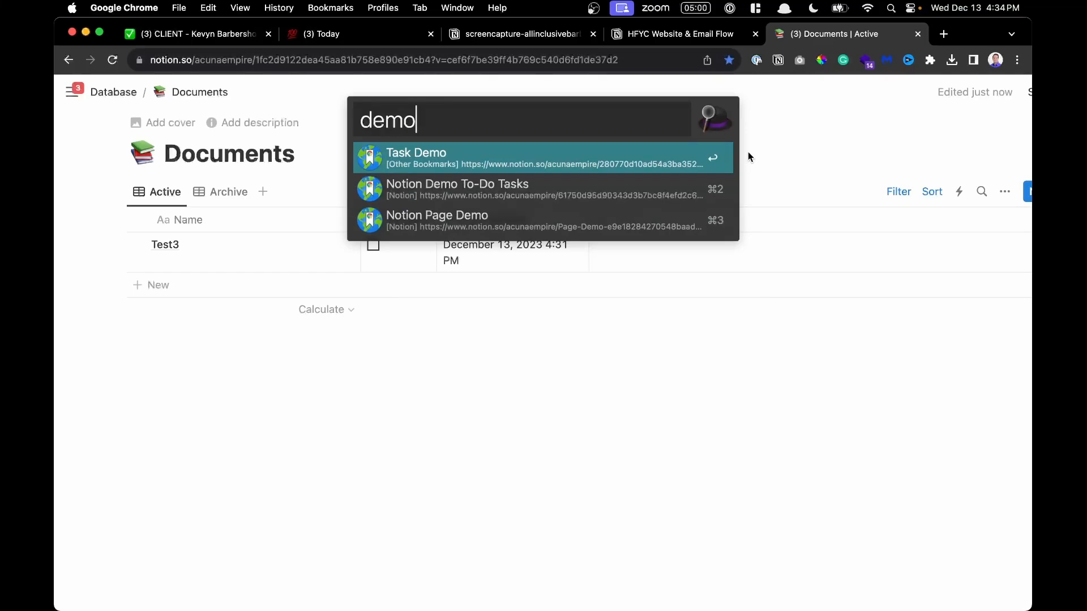
Open the Documents Demo bookmark through an Alfred search for 'documents de'
key(Escape)
key(alt+space)
text(docu)
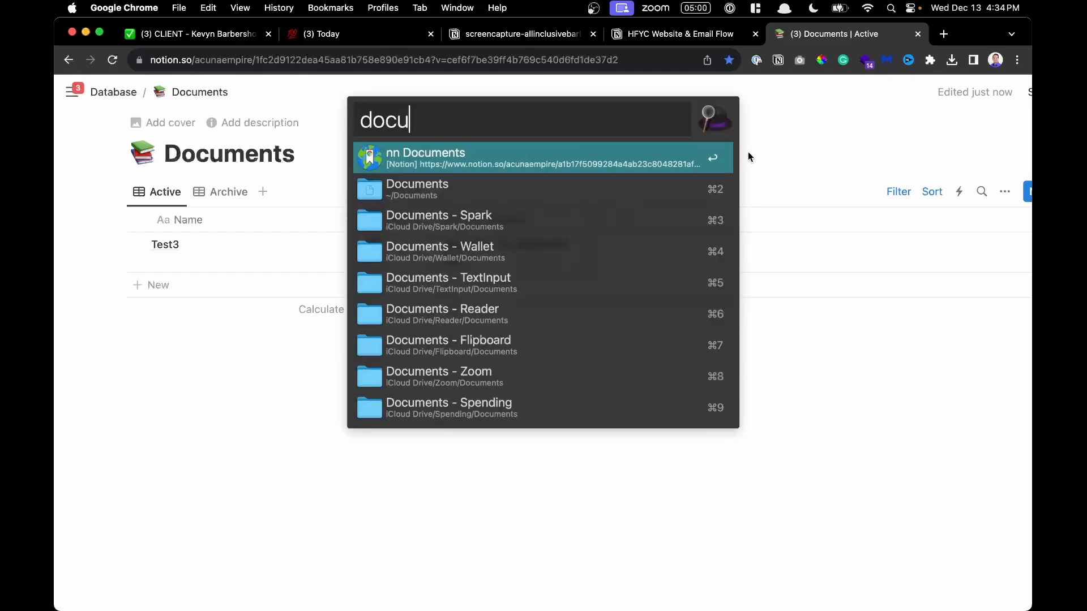
text(ments dem)
key(Return)
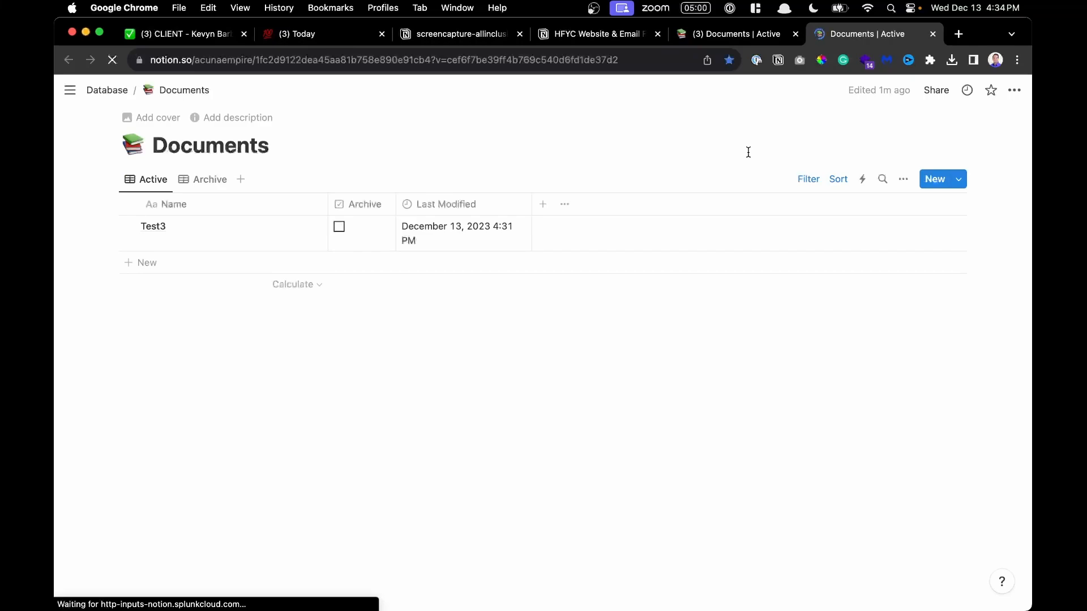
Close the HFYC Website & Email Flow PDF tab and go up to the Database page
click(755, 44)
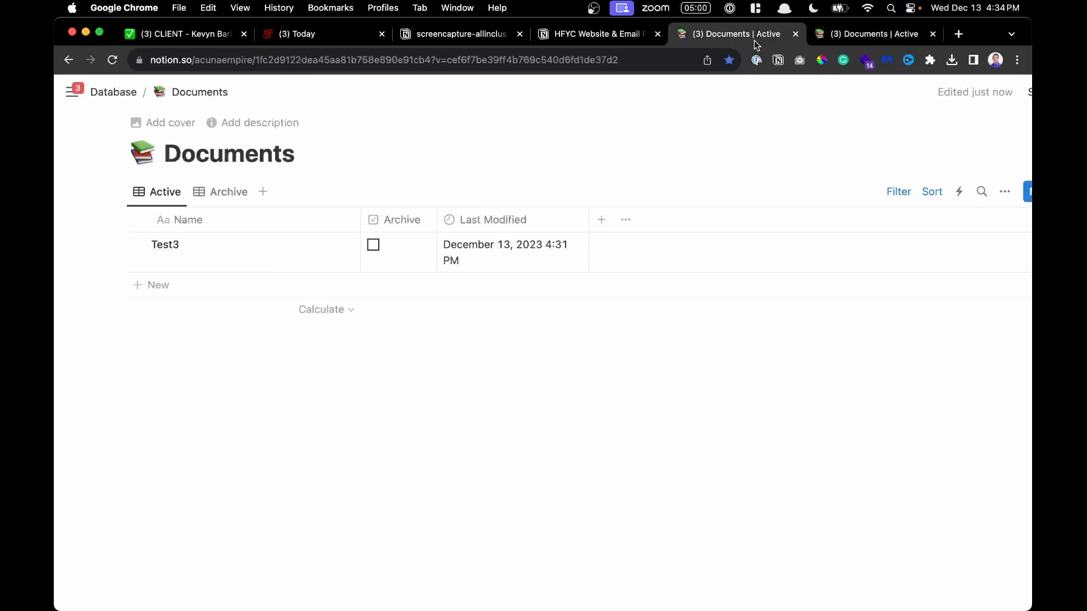
click(576, 34)
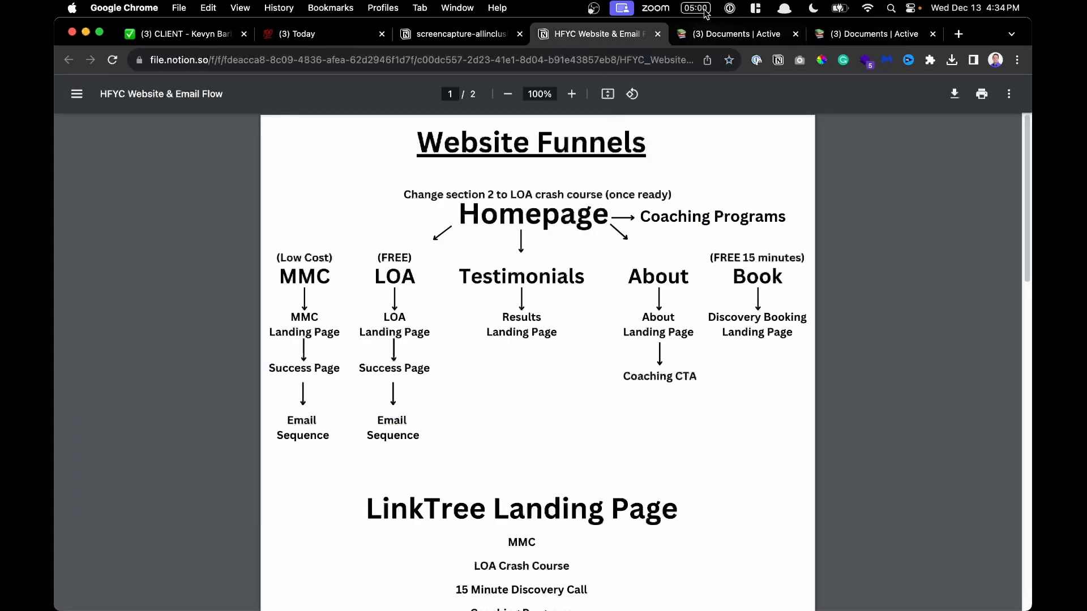
click(657, 34)
click(388, 38)
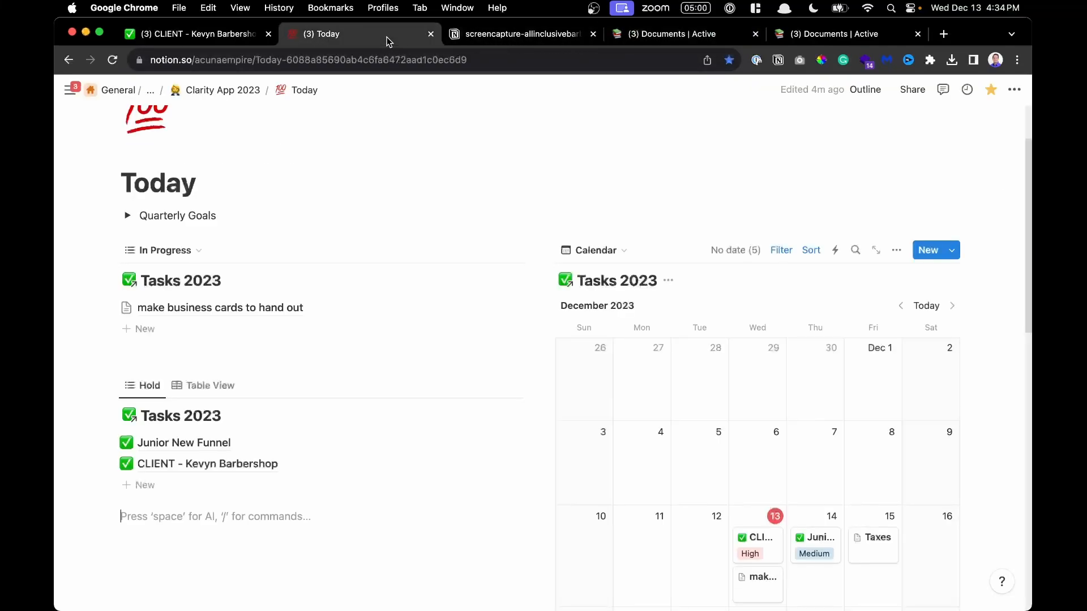
click(700, 34)
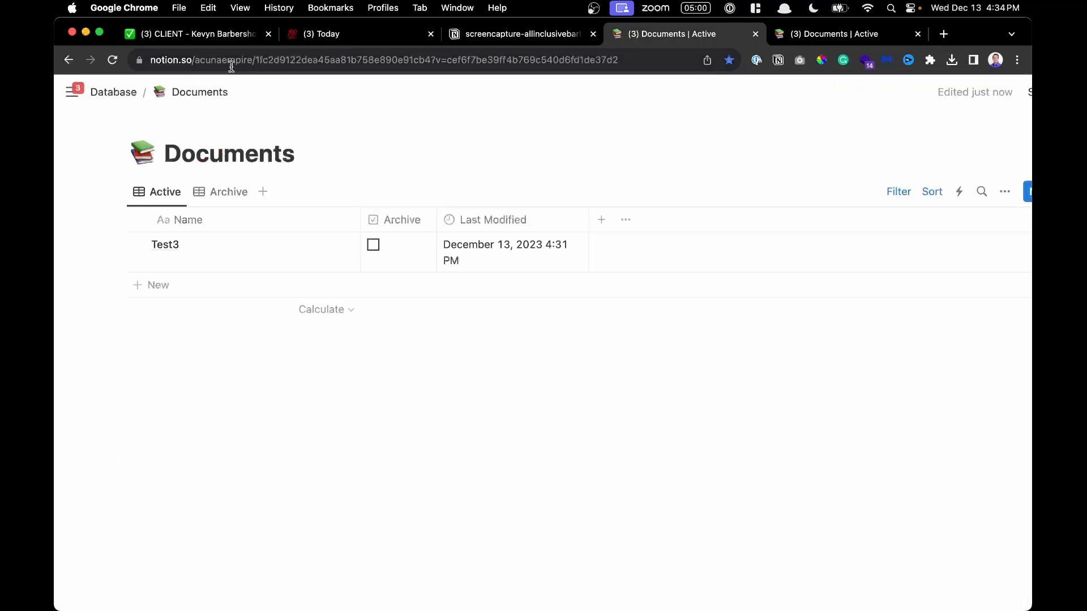
click(107, 92)
scroll(373, 277, up, 5)
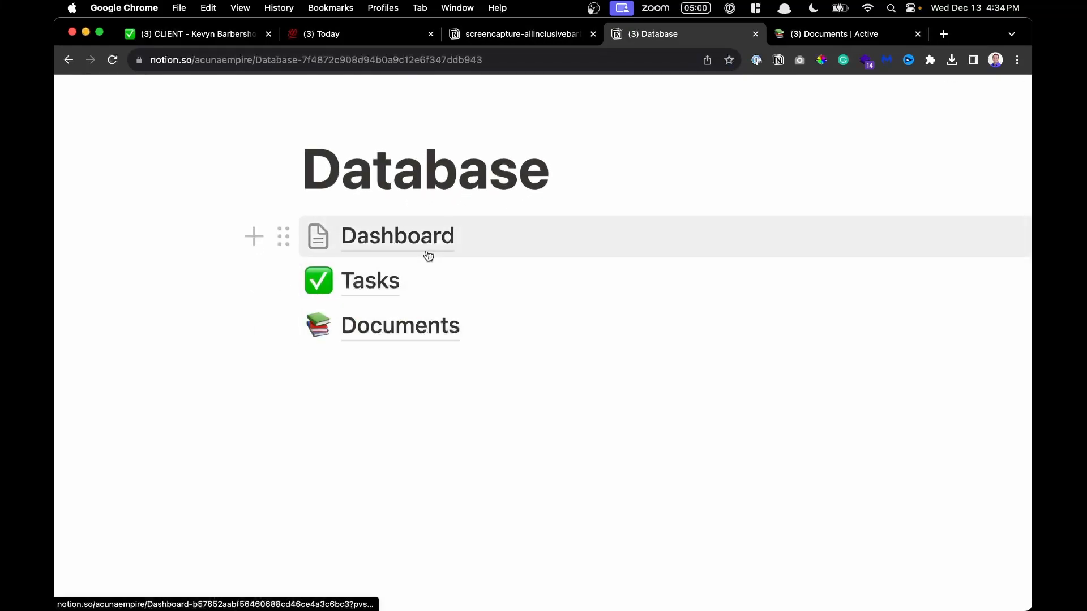
Open the Dashboard, then open Tasks and Documents from the Database page in background tabs
click(431, 245)
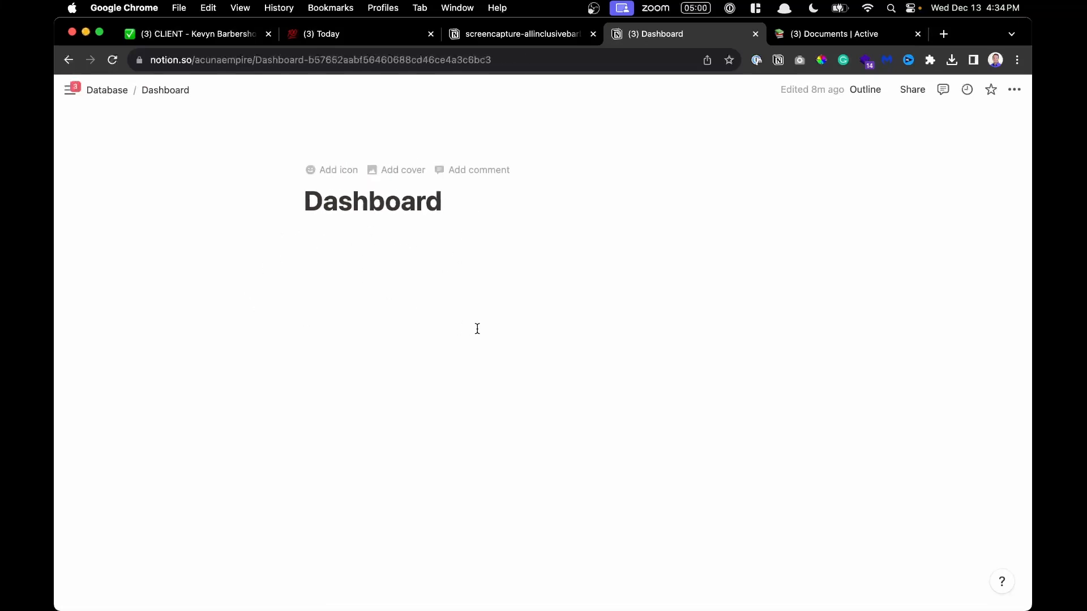
click(401, 313)
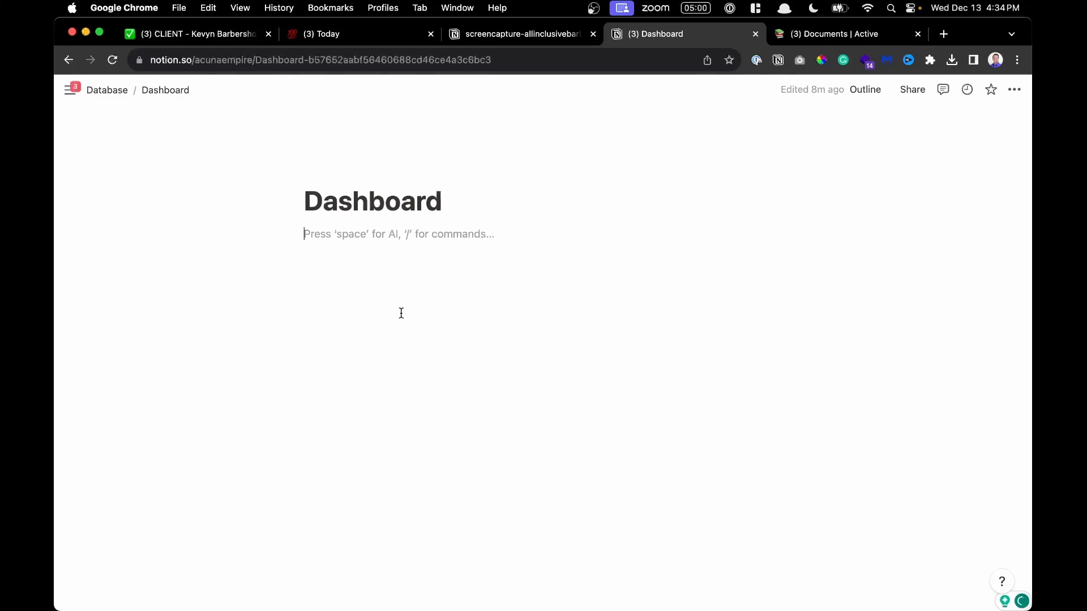
click(106, 90)
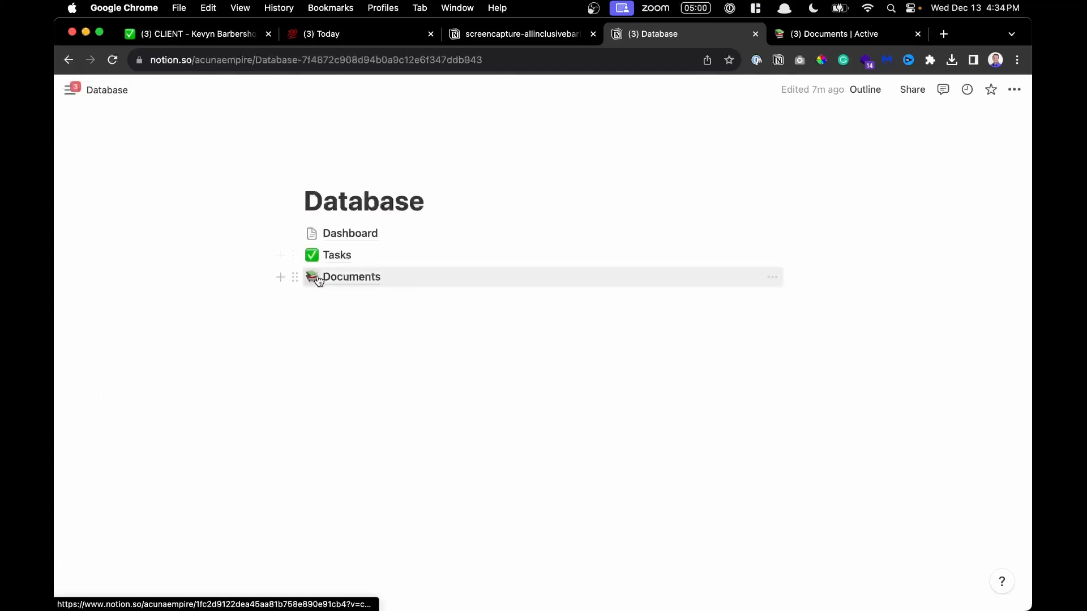
super+click(348, 285)
super+click(347, 284)
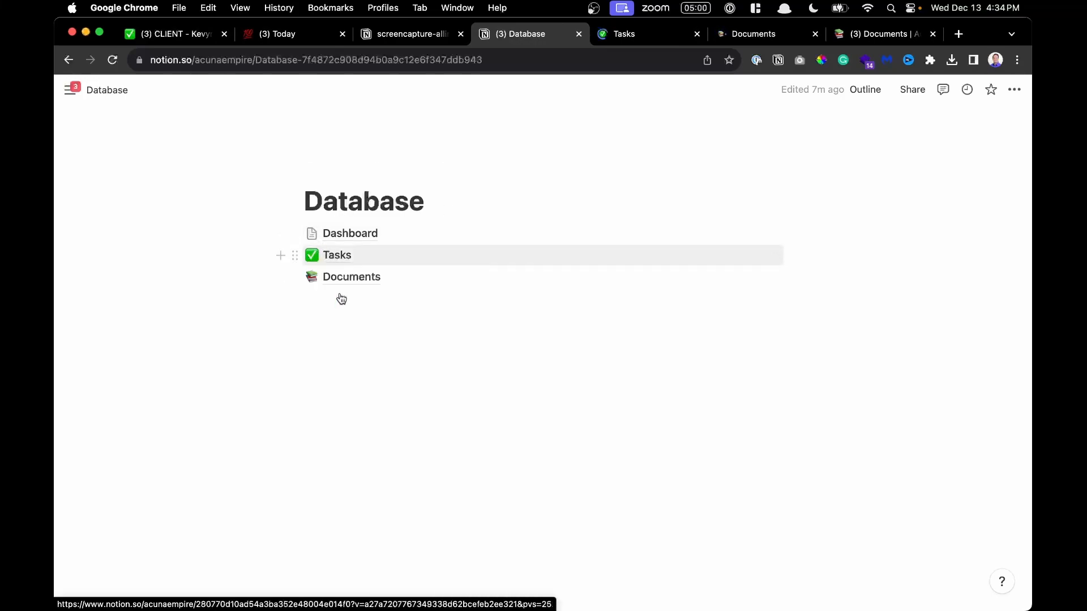
Copy the Tasks database's web address and start an empty block on the Dashboard
click(605, 34)
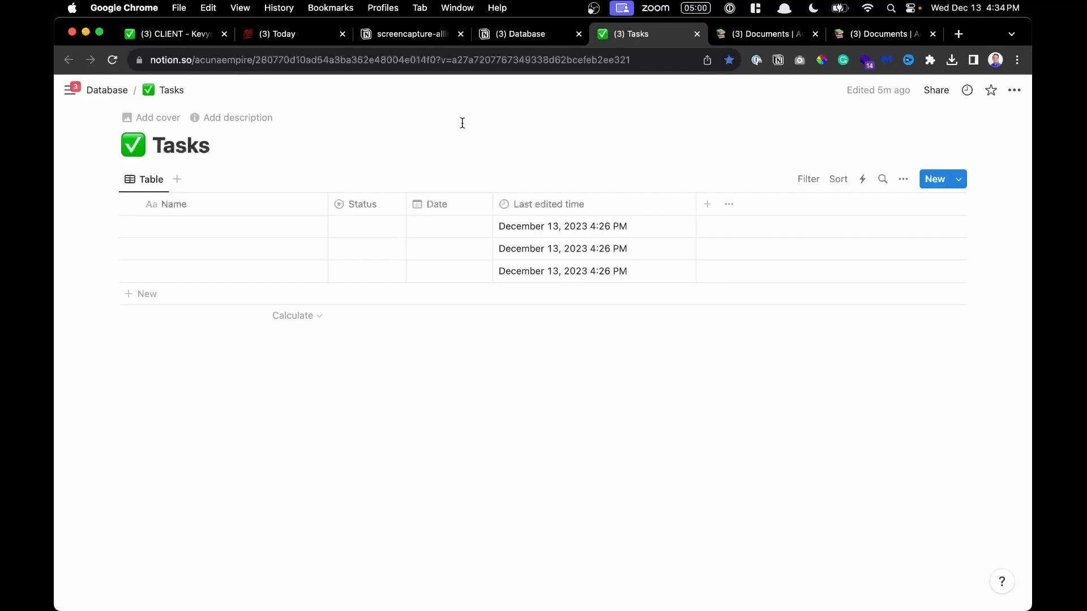
key(super+l)
key(super+c)
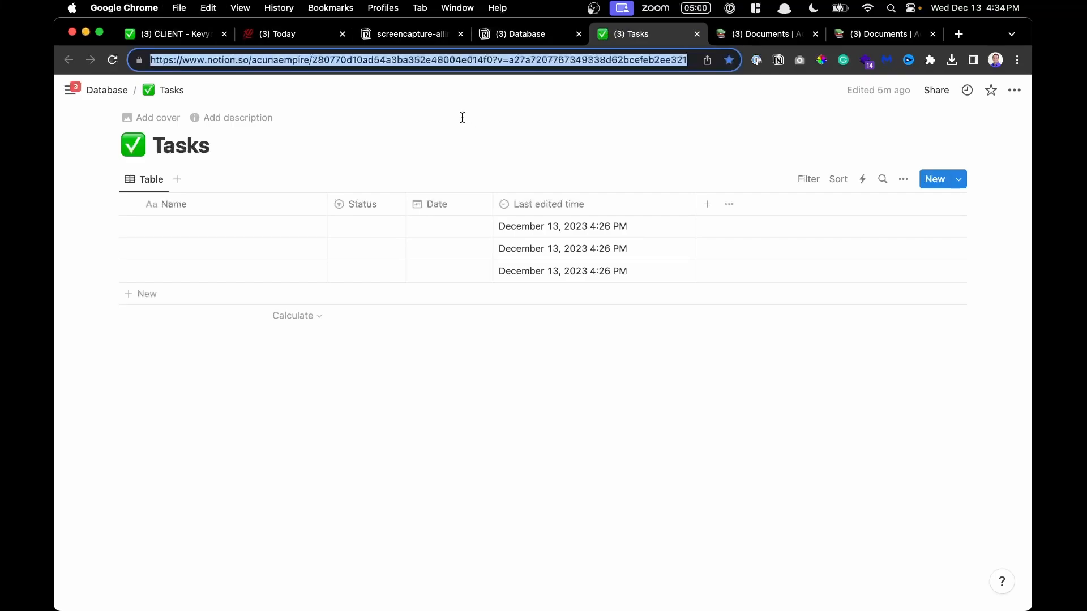
click(504, 35)
click(346, 240)
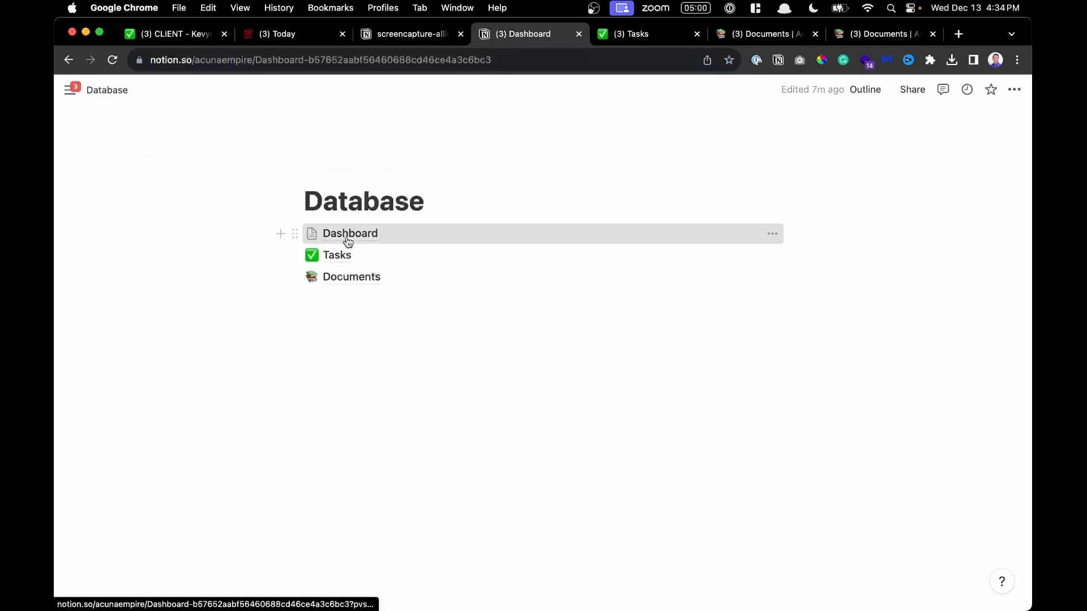
click(631, 34)
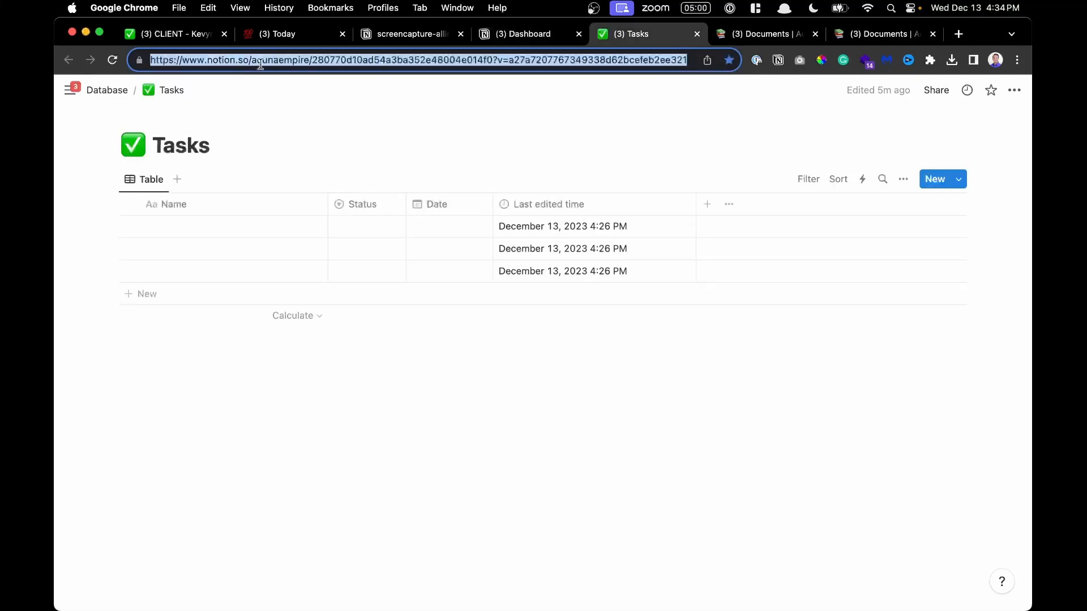
click(528, 39)
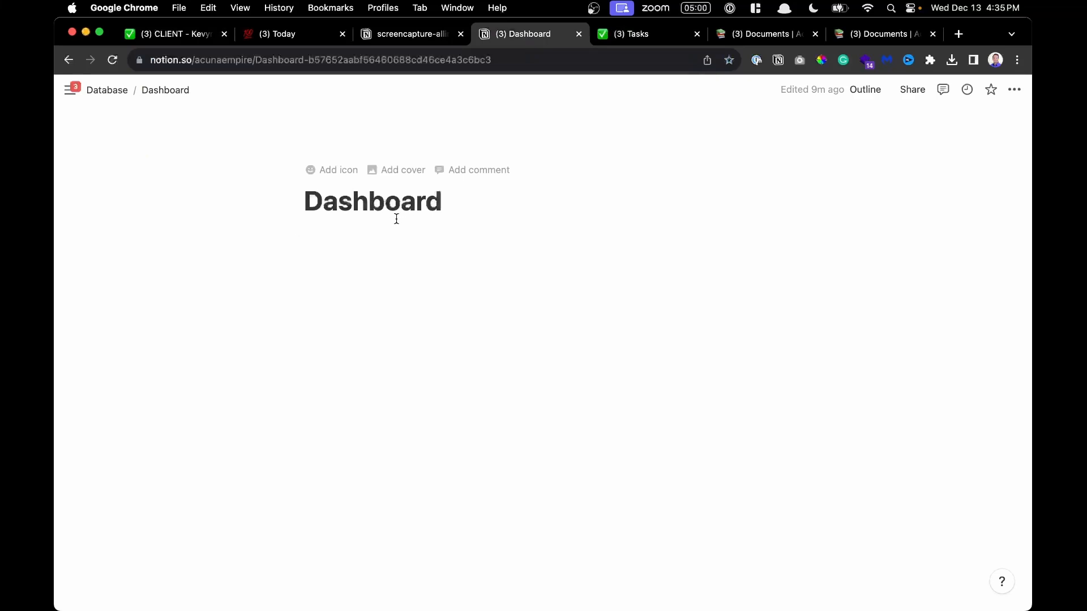
click(379, 234)
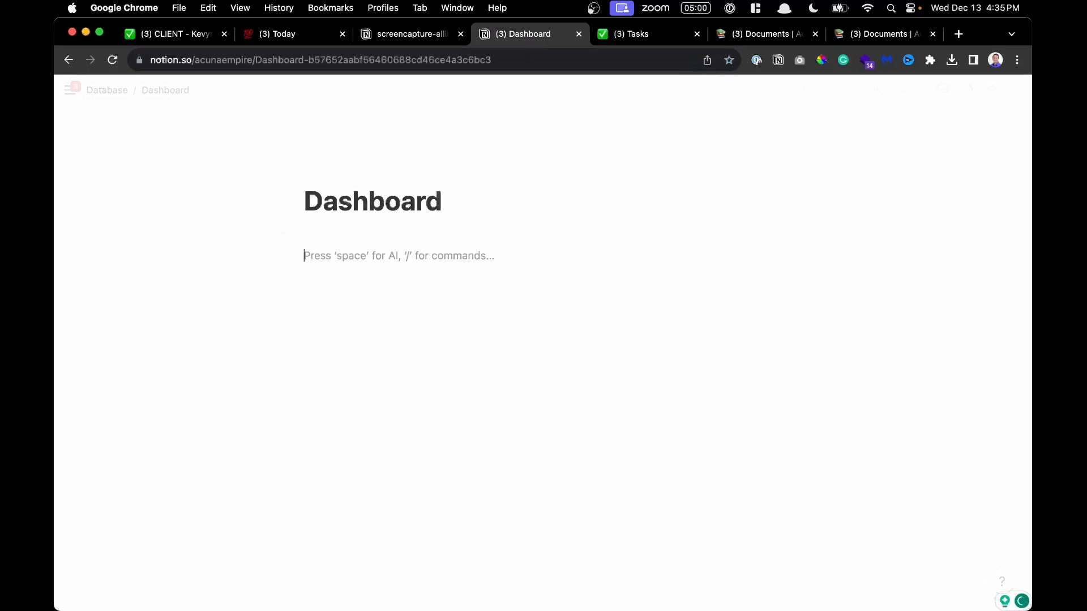
Paste the Tasks link as a linked database view using the existing Table view
key(super+v)
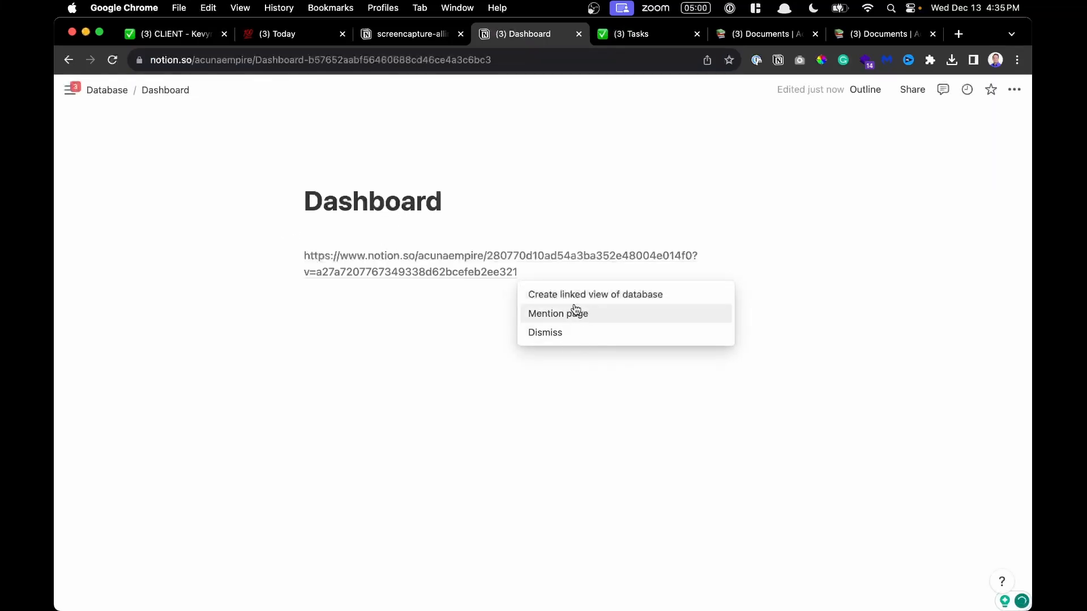
scroll(576, 310, up, 5)
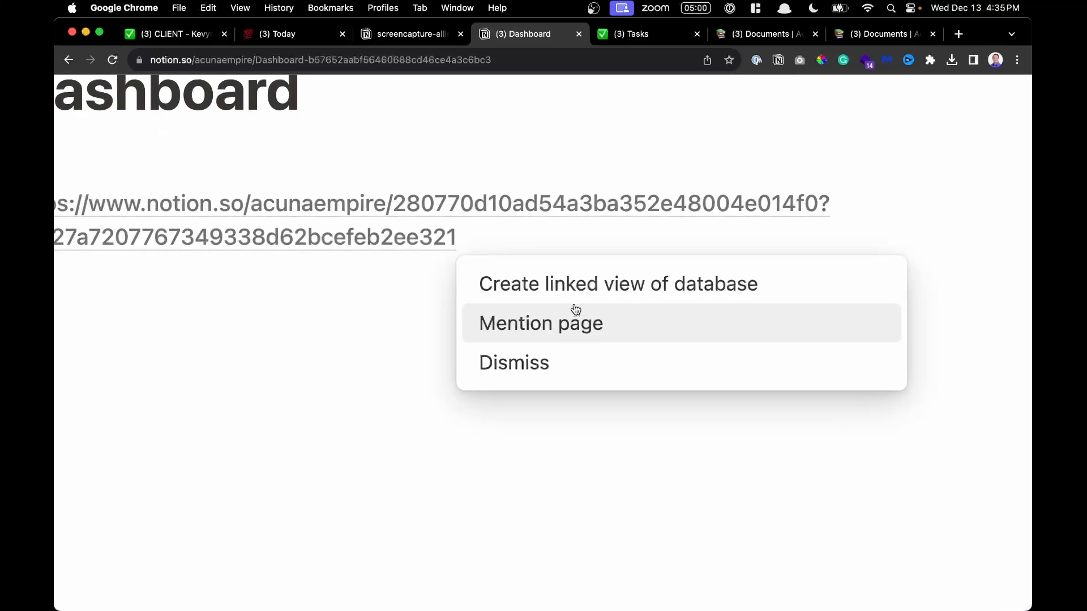
click(602, 285)
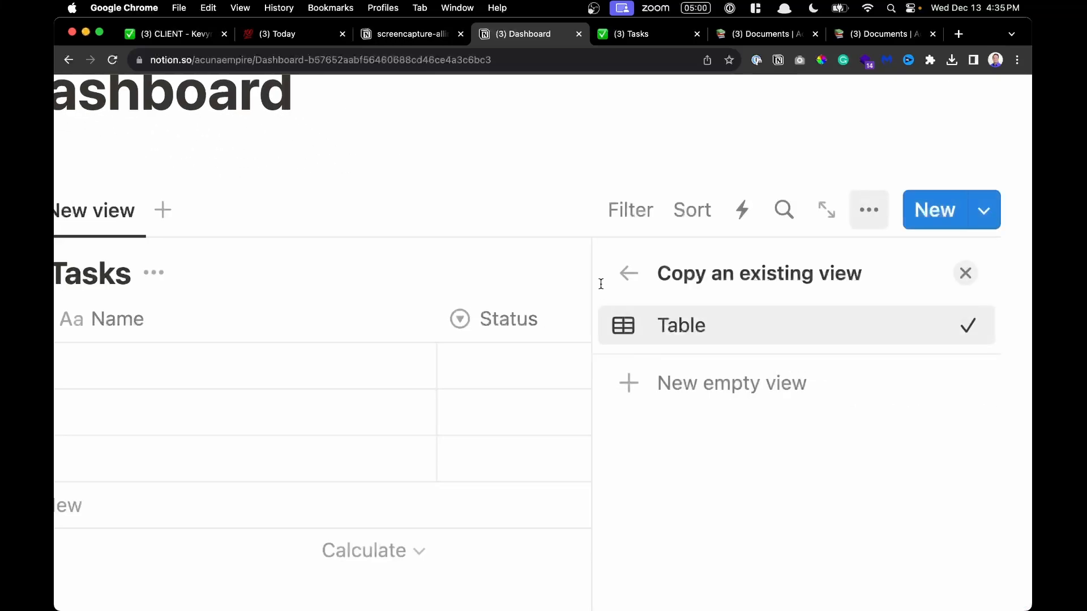
scroll(569, 289, down, 5)
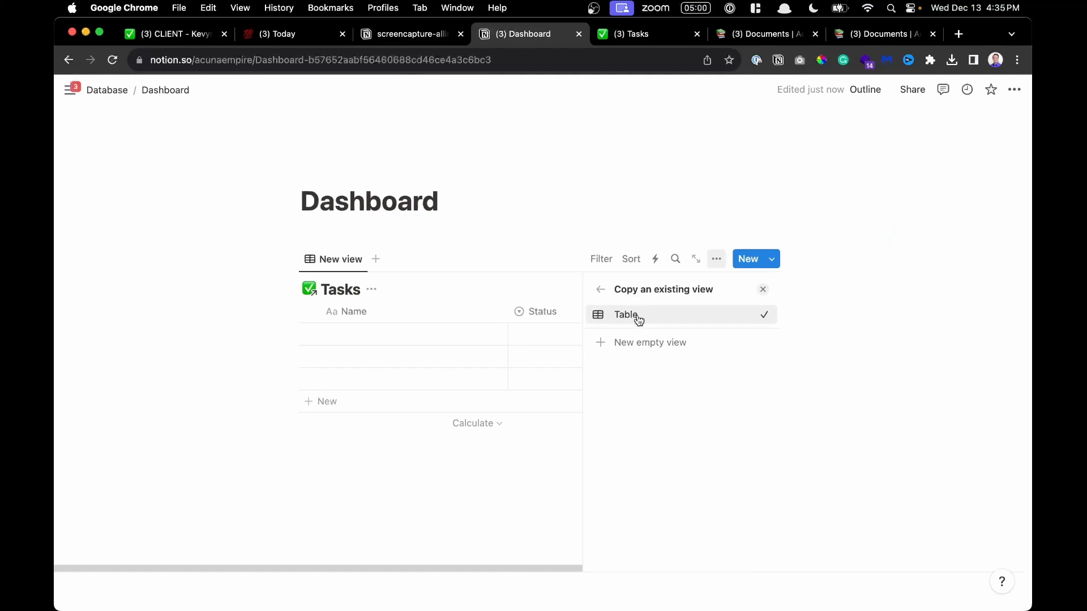
click(611, 318)
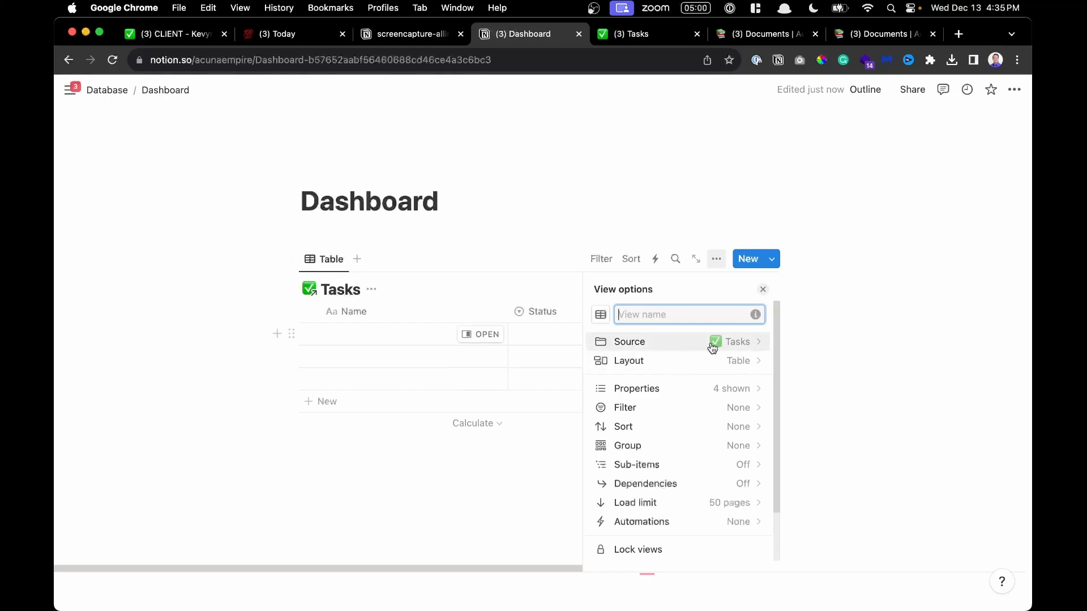
click(528, 224)
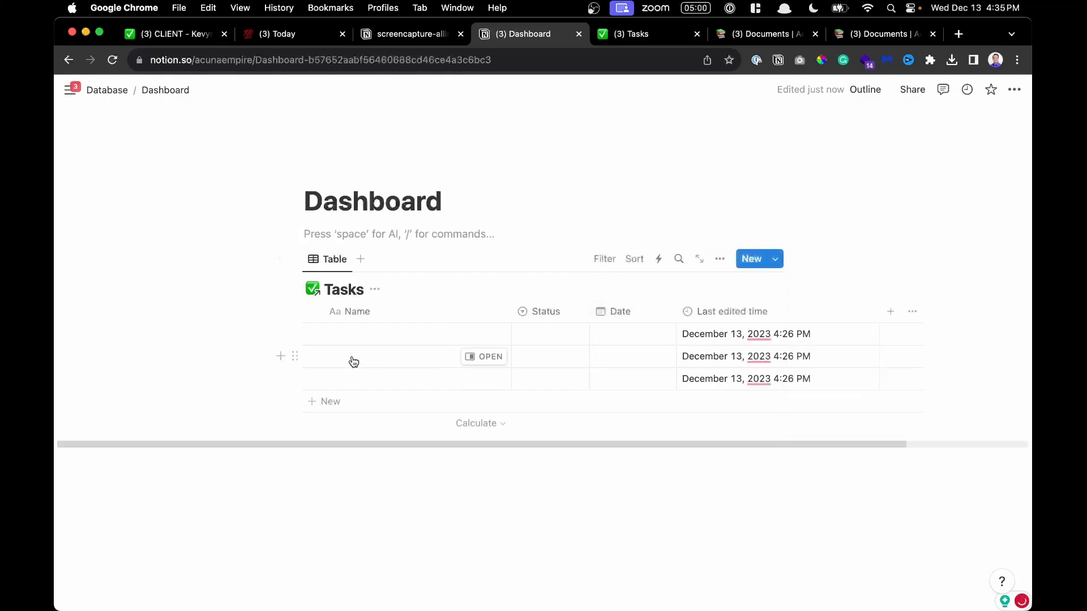
Name the first Dashboard task 'Task 1' and confirm it shows in the Tasks database
click(372, 339)
text(Task 1)
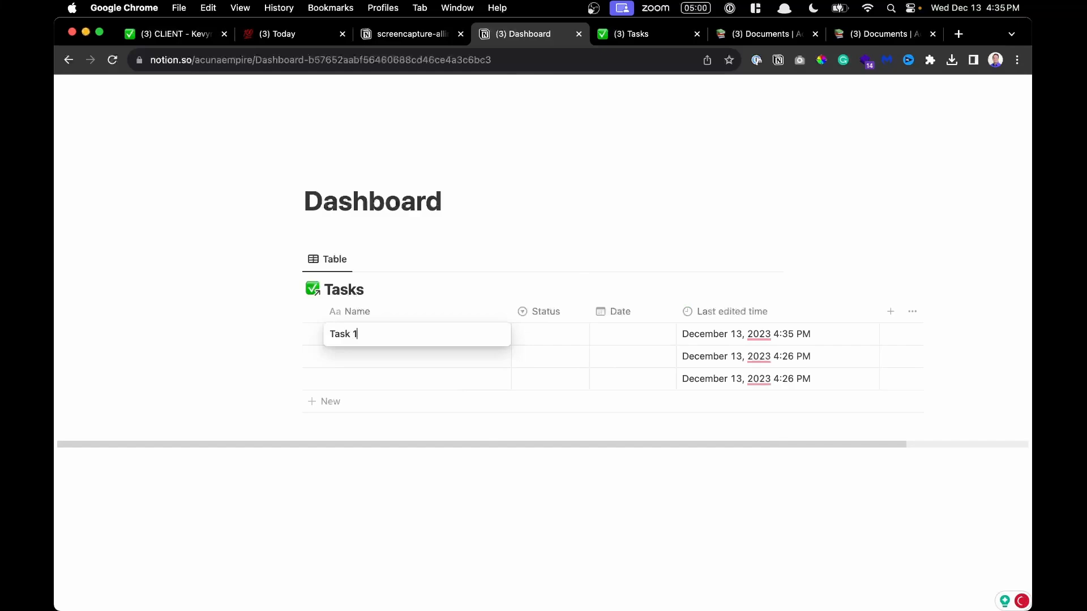
key(Return)
click(636, 45)
click(626, 66)
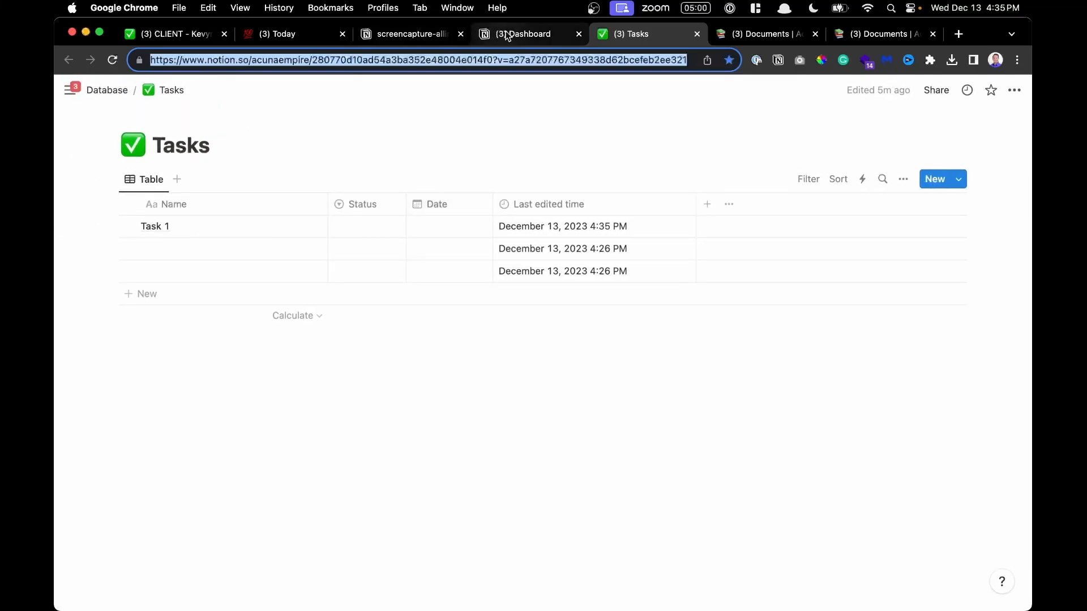
click(507, 35)
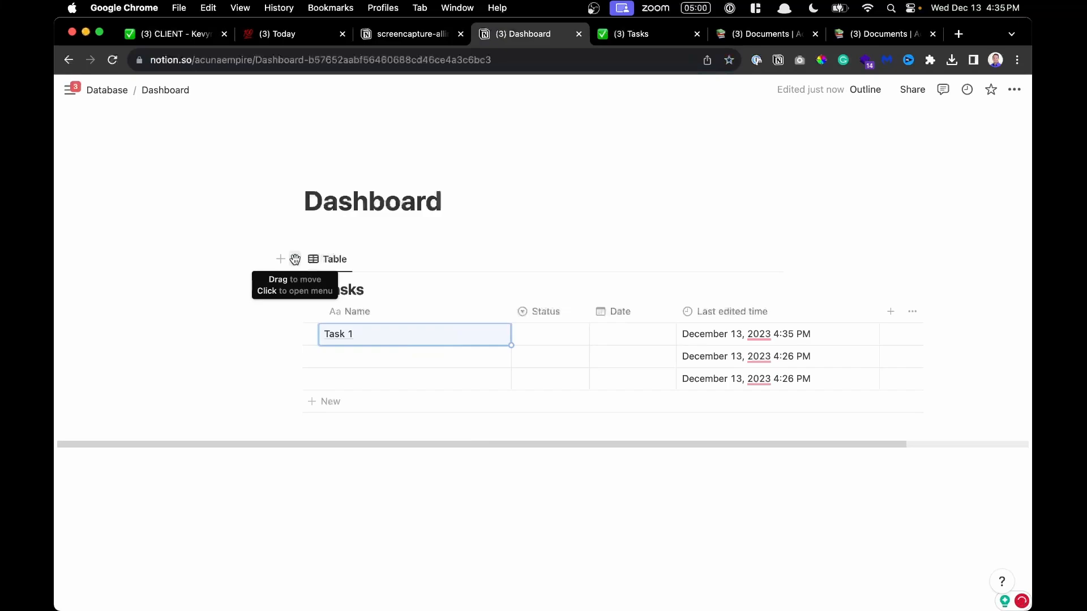
scroll(295, 259, up, 3)
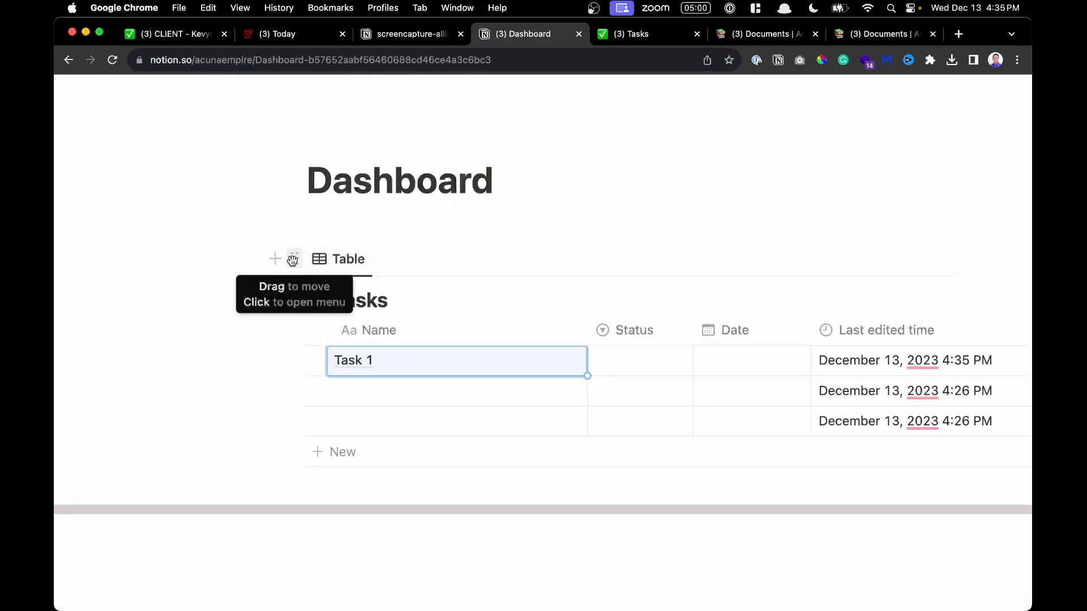
Duplicate the linked Tasks table block on the Dashboard
click(293, 259)
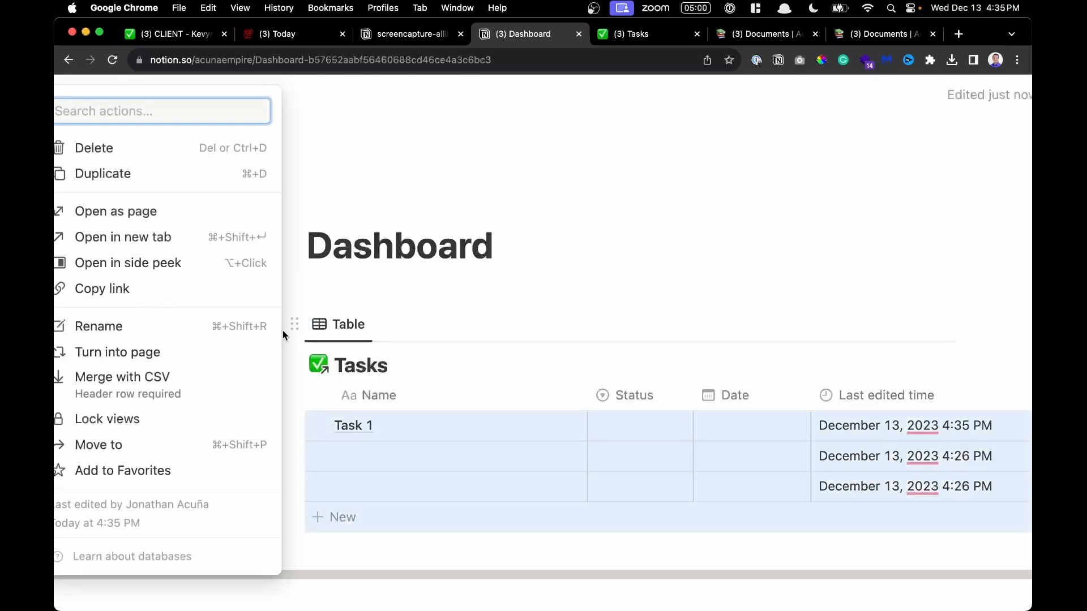
scroll(294, 327, left, 3)
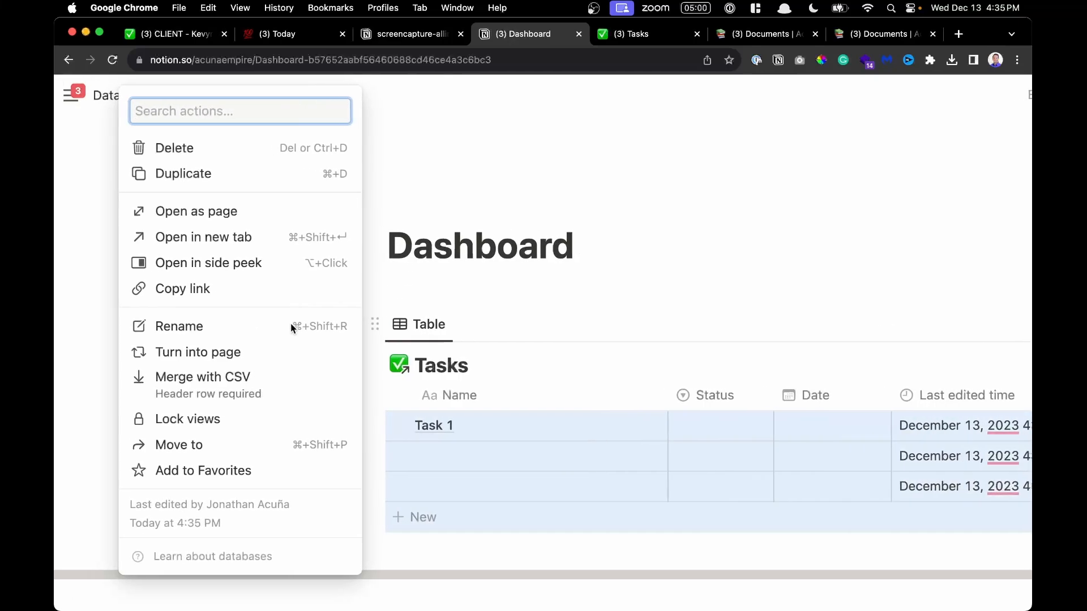
click(211, 176)
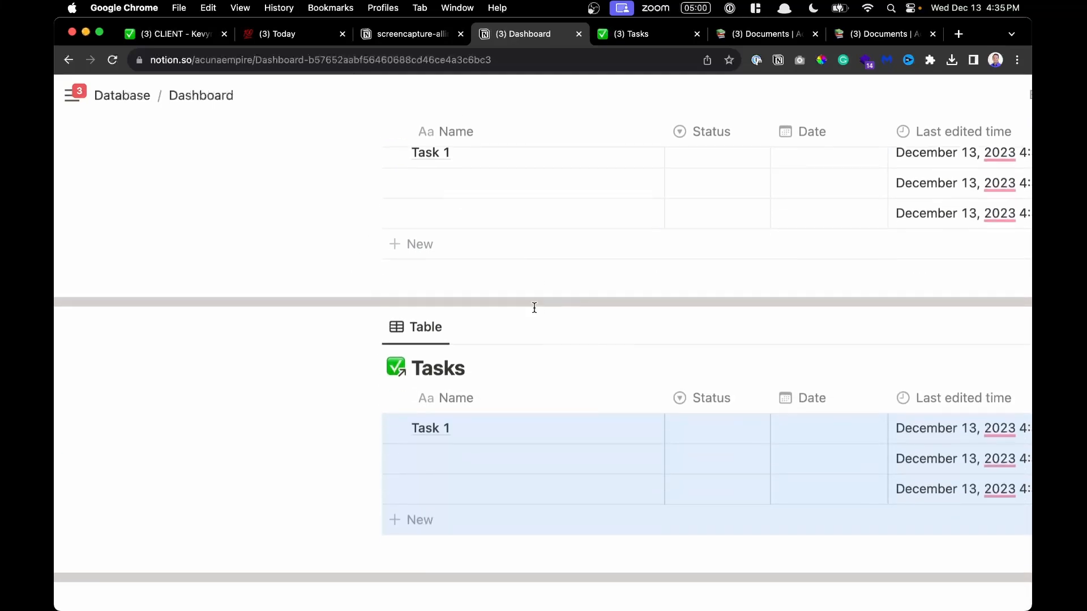
scroll(509, 370, right, 4)
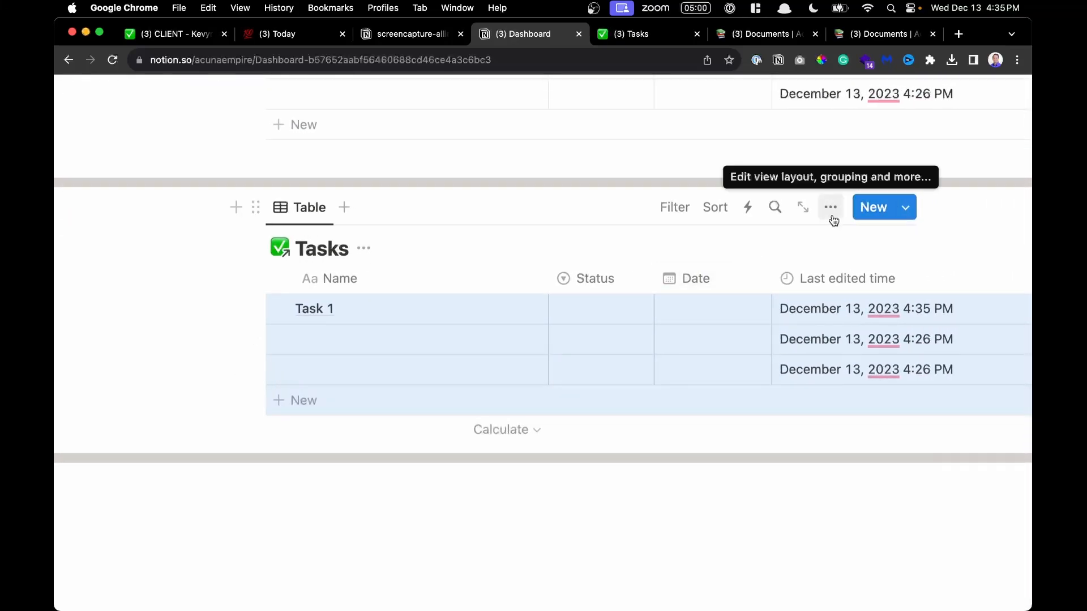
Switch the duplicated Tasks view's layout from Table to Calendar
click(303, 211)
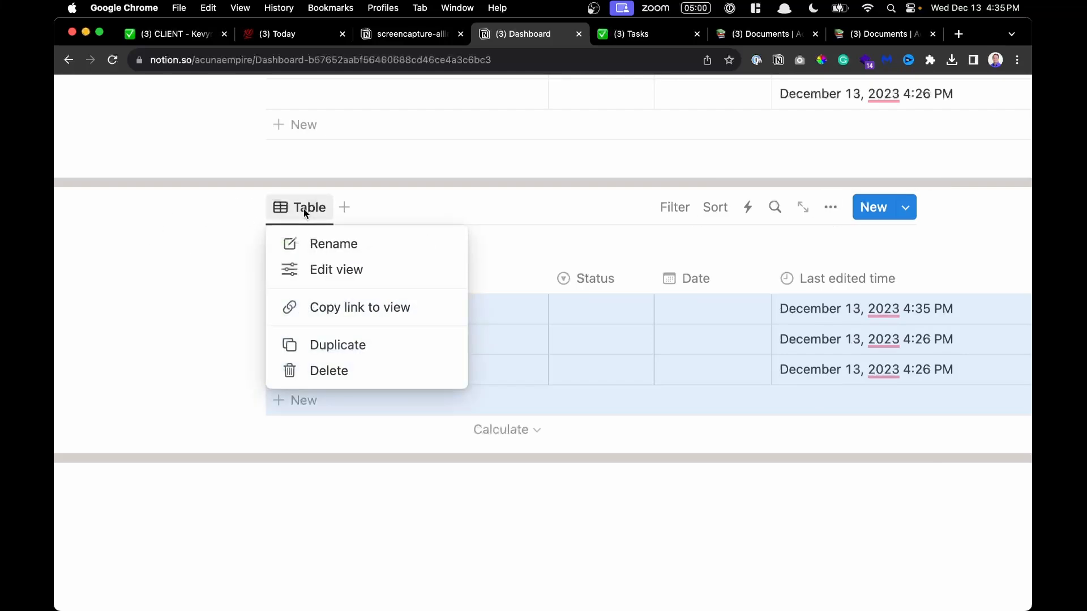
click(338, 275)
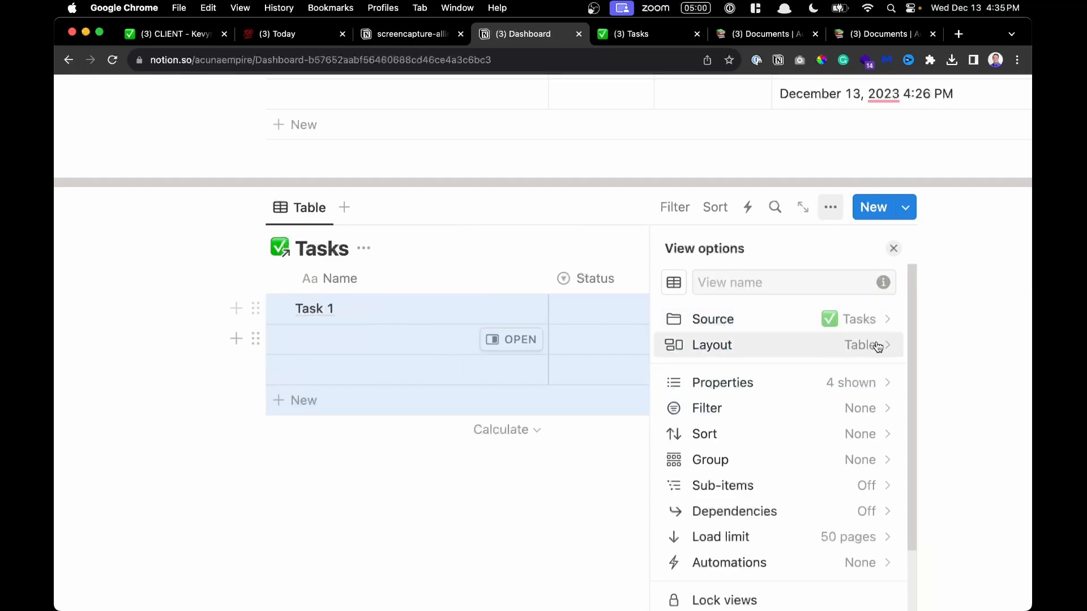
scroll(876, 349, up, 3)
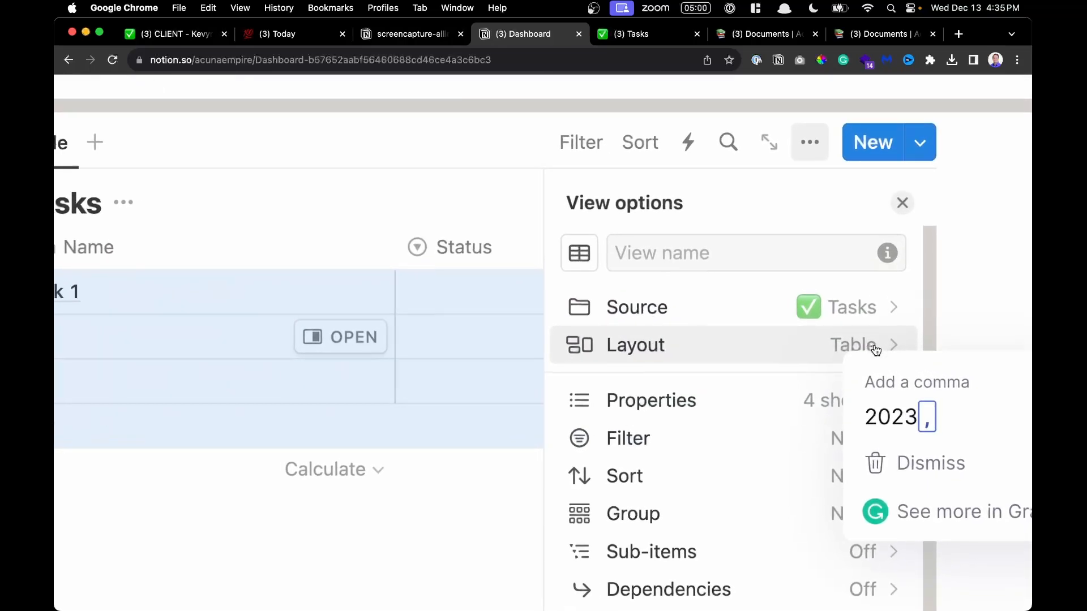
click(847, 347)
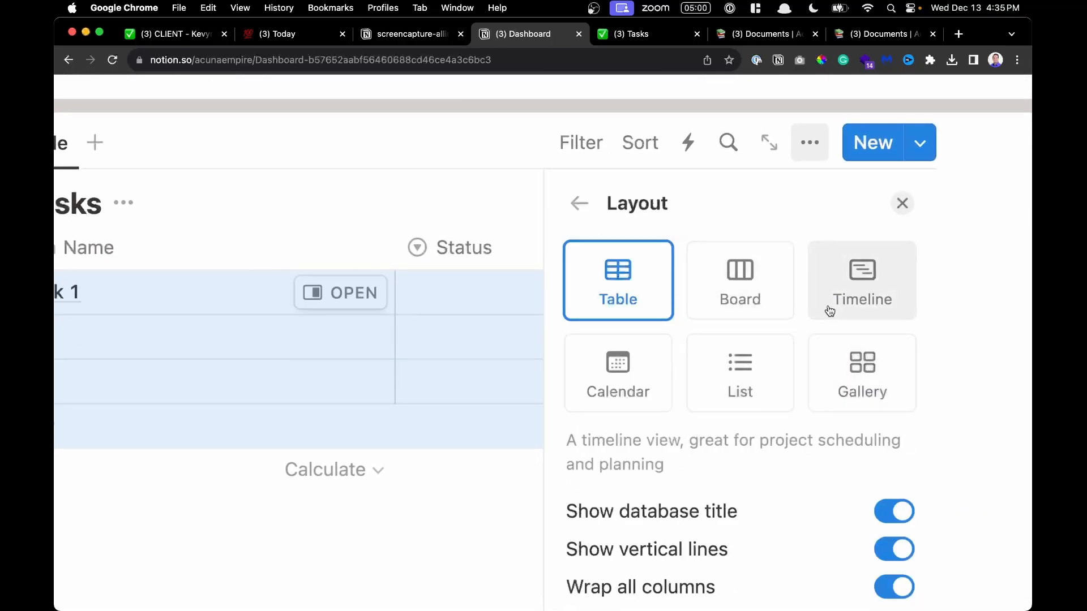
click(610, 407)
scroll(610, 396, down, 3)
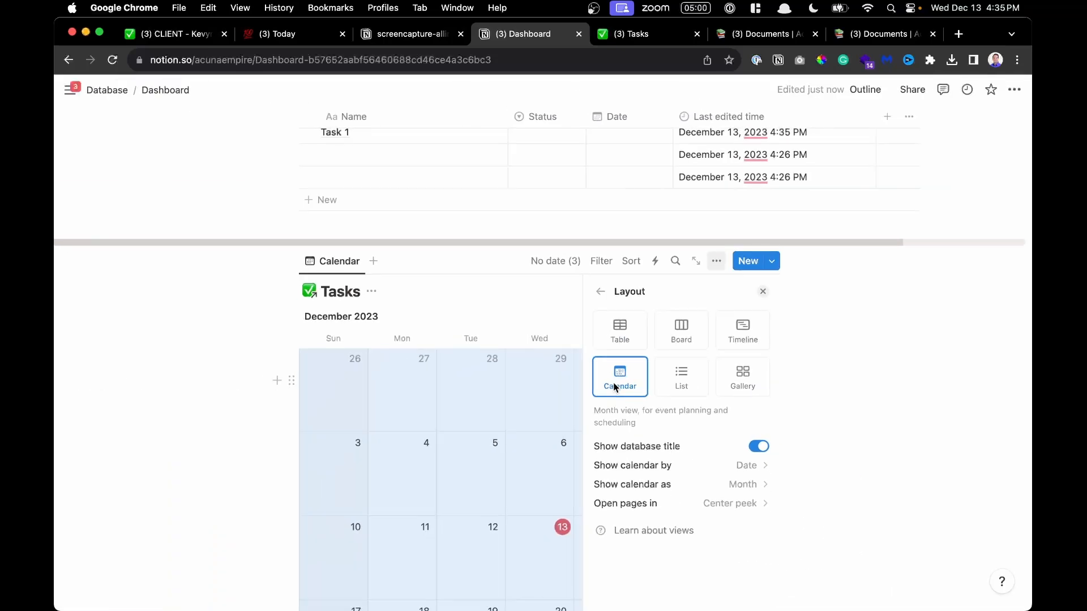
click(418, 252)
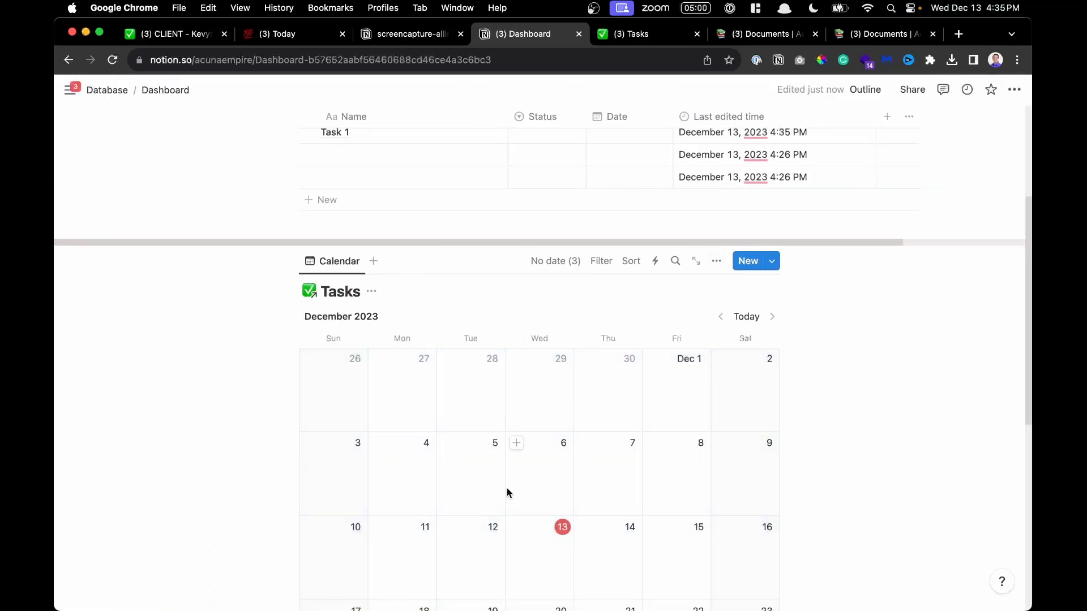
scroll(507, 493, down, 2)
scroll(507, 493, up, 5)
scroll(443, 280, down, 3)
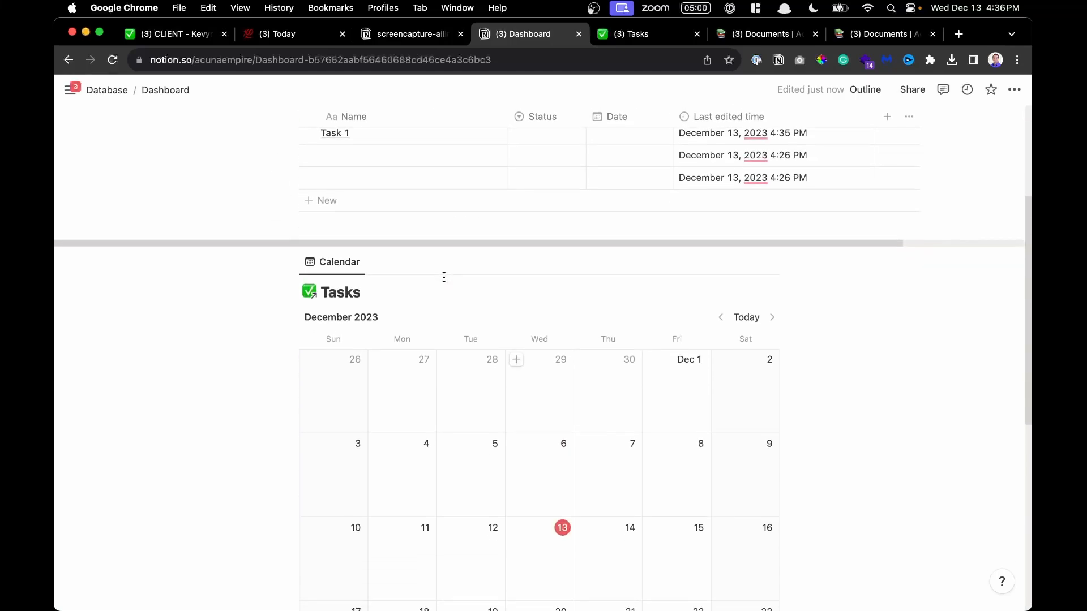
scroll(444, 277, up, 3)
Move the calendar view above the Tasks table, removing the empty line above it
drag(286, 389, 337, 236)
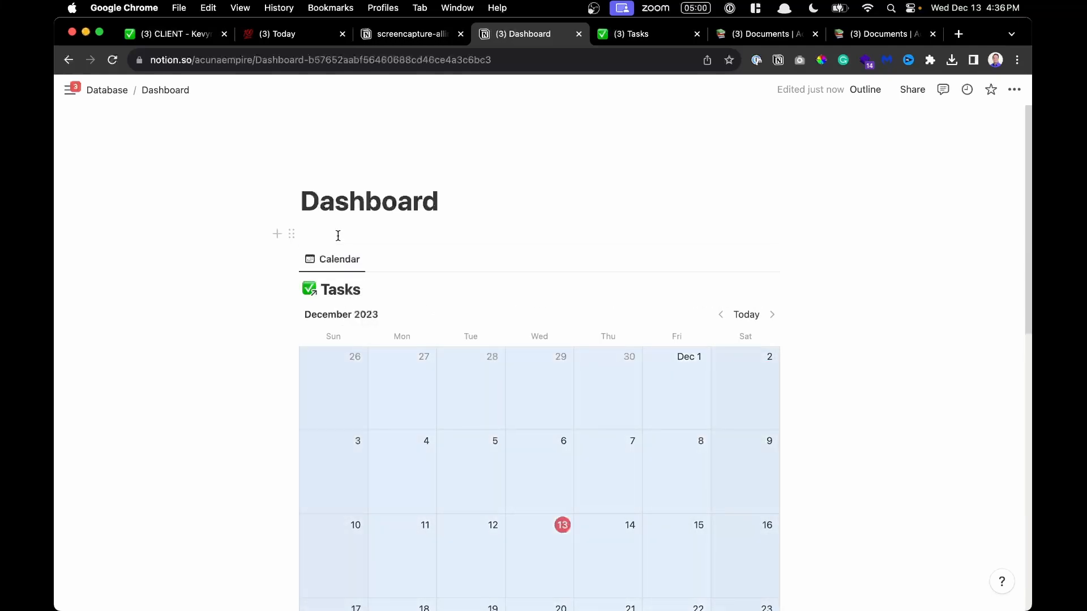
click(293, 259)
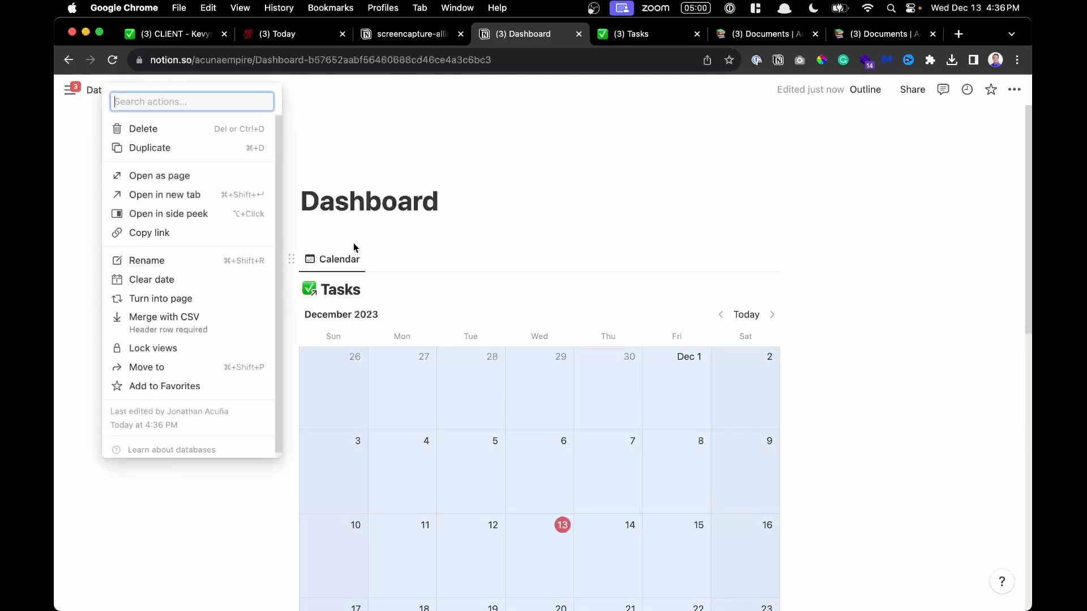
key(Escape)
click(378, 236)
key(BackSpace)
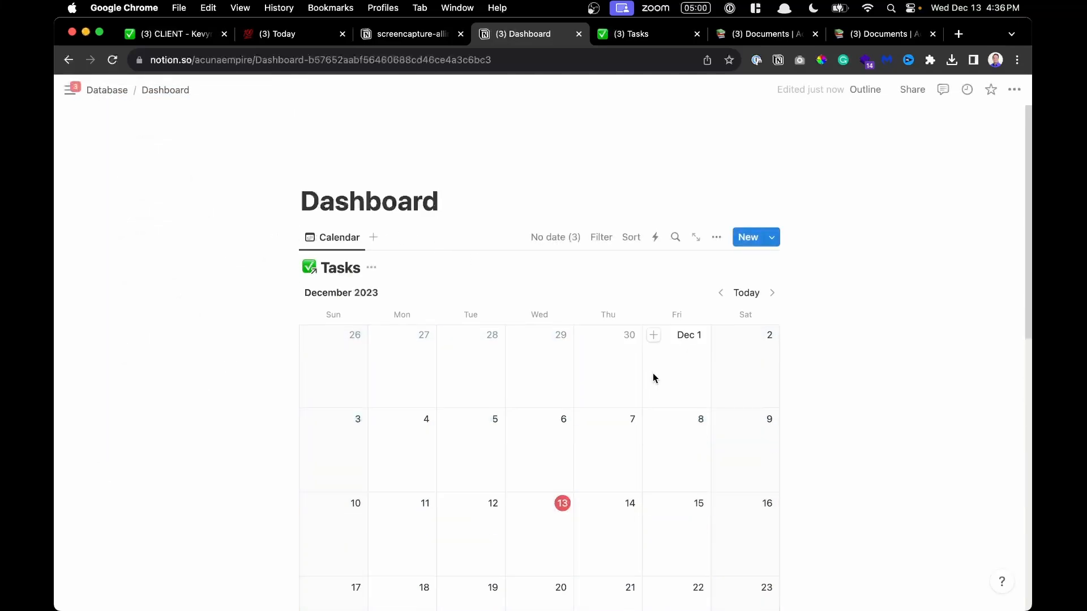
scroll(653, 375, down, 2)
scroll(653, 375, up, 1)
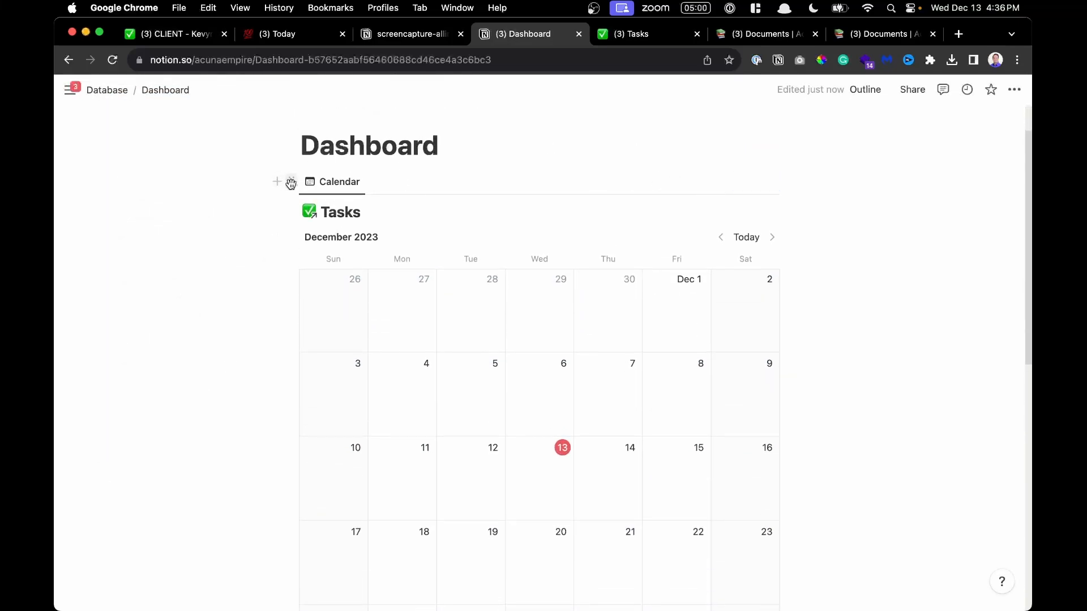
drag(293, 182, 332, 224)
Add empty lines below the Dashboard title and return to the first one
scroll(333, 224, up, 4)
scroll(333, 224, up, 8)
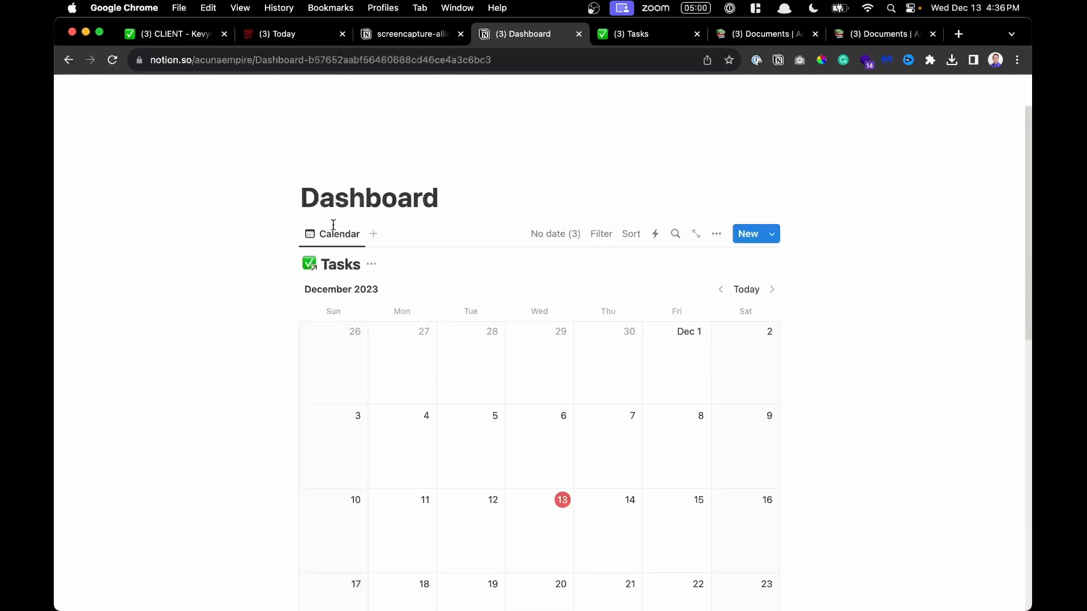
click(450, 198)
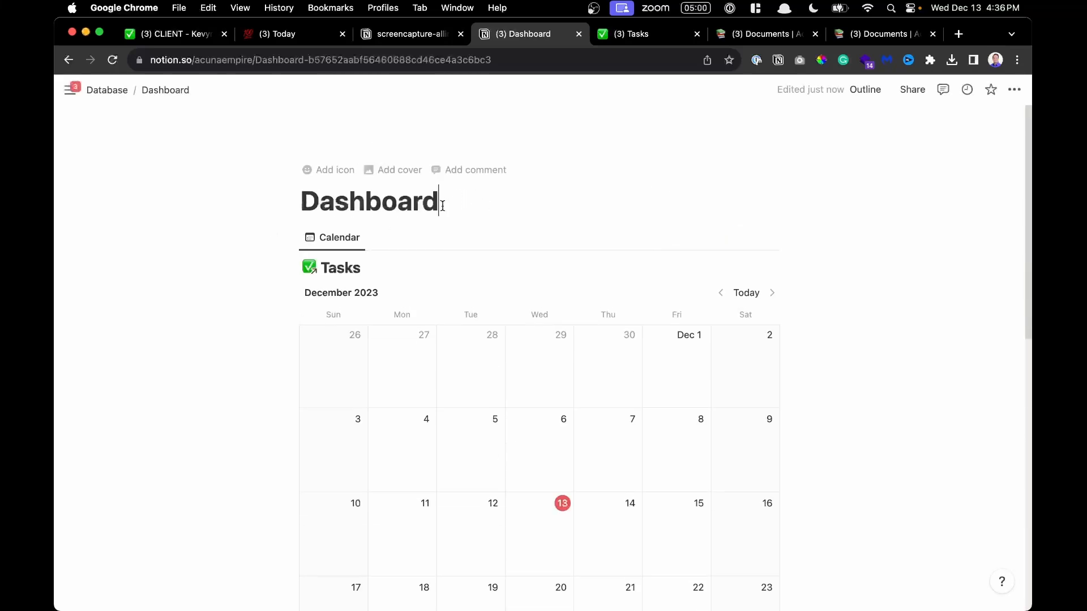
key(Return)
key(Return)
key(Return)
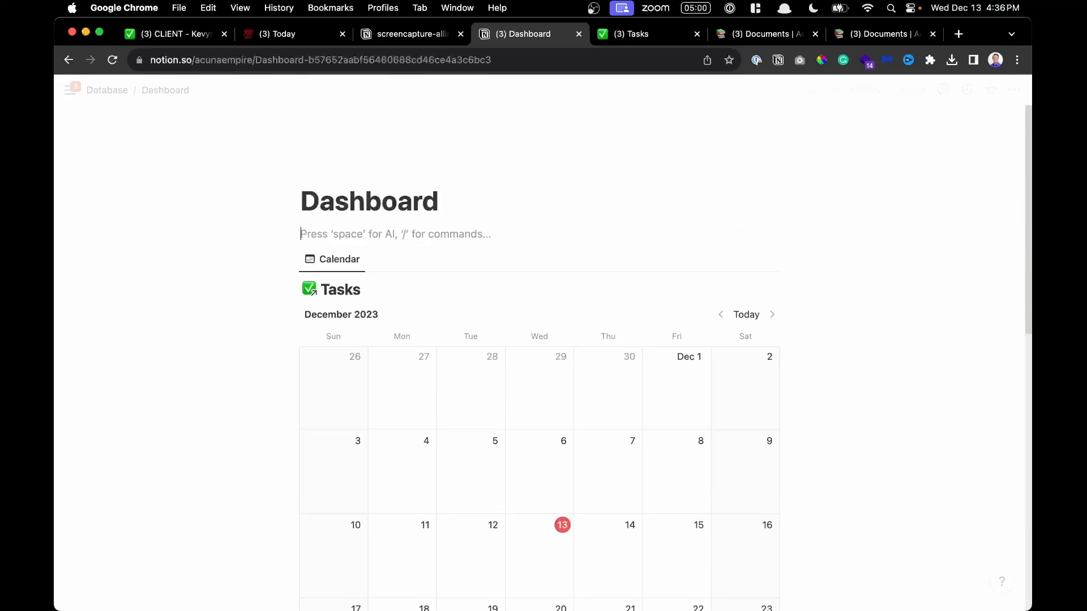
key(Up)
key(Up)
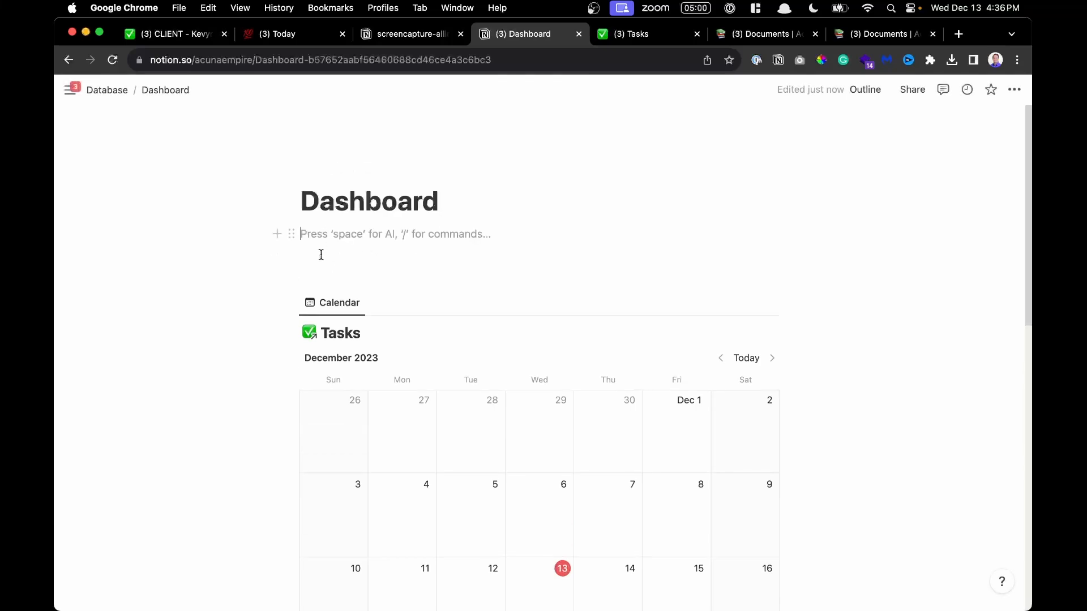
Move an empty line into a new right-hand column on the Dashboard
click(315, 233)
scroll(315, 232, up, 5)
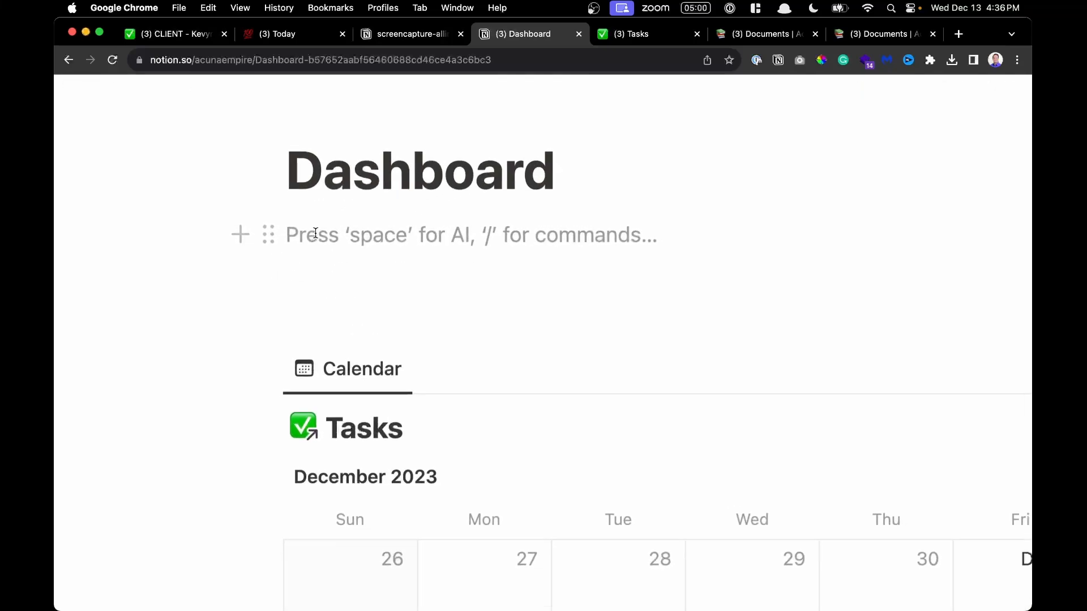
scroll(315, 233, right, 5)
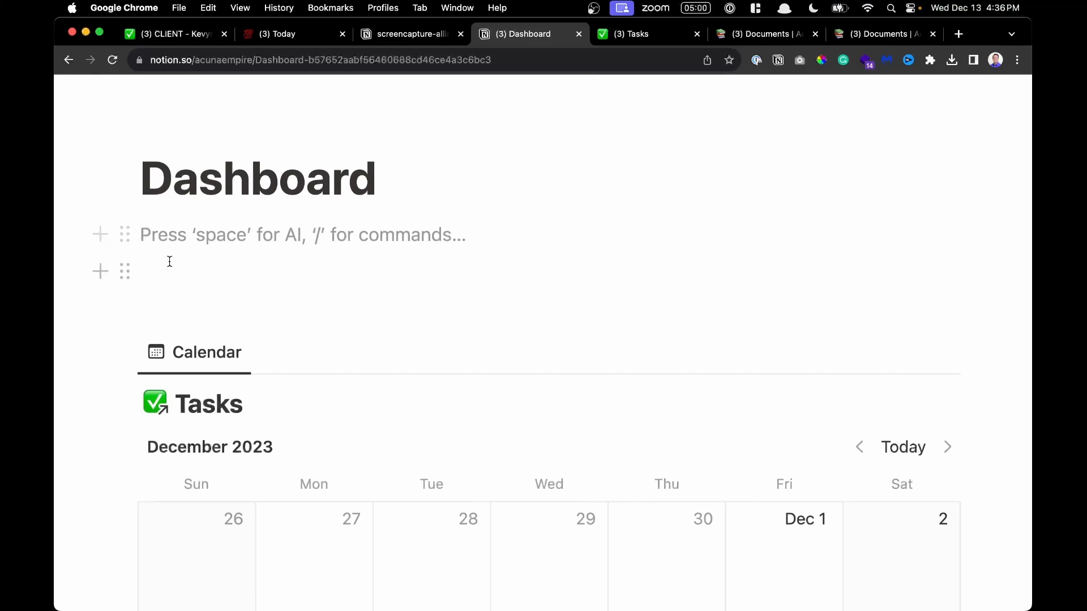
click(169, 261)
click(166, 238)
click(165, 261)
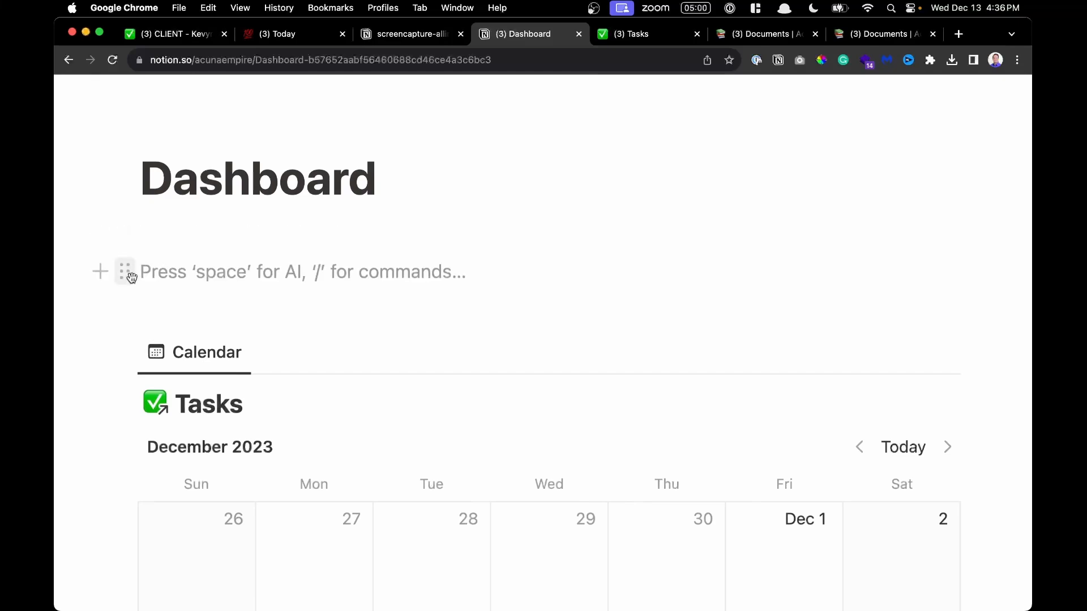
drag(122, 271, 976, 245)
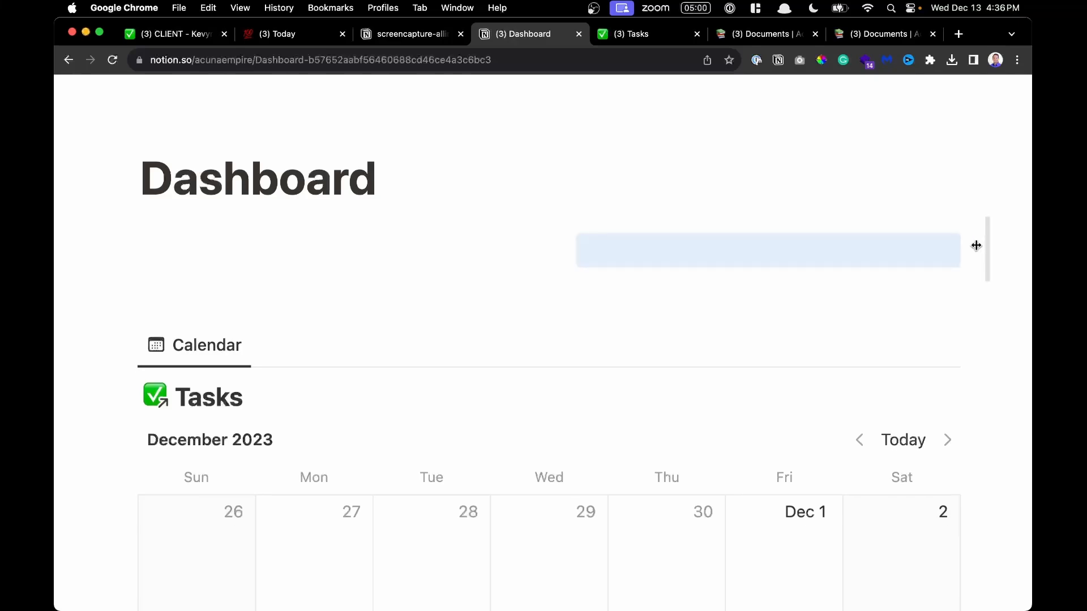
Put the Tasks calendar in the right column and the Tasks table in the left column
click(425, 250)
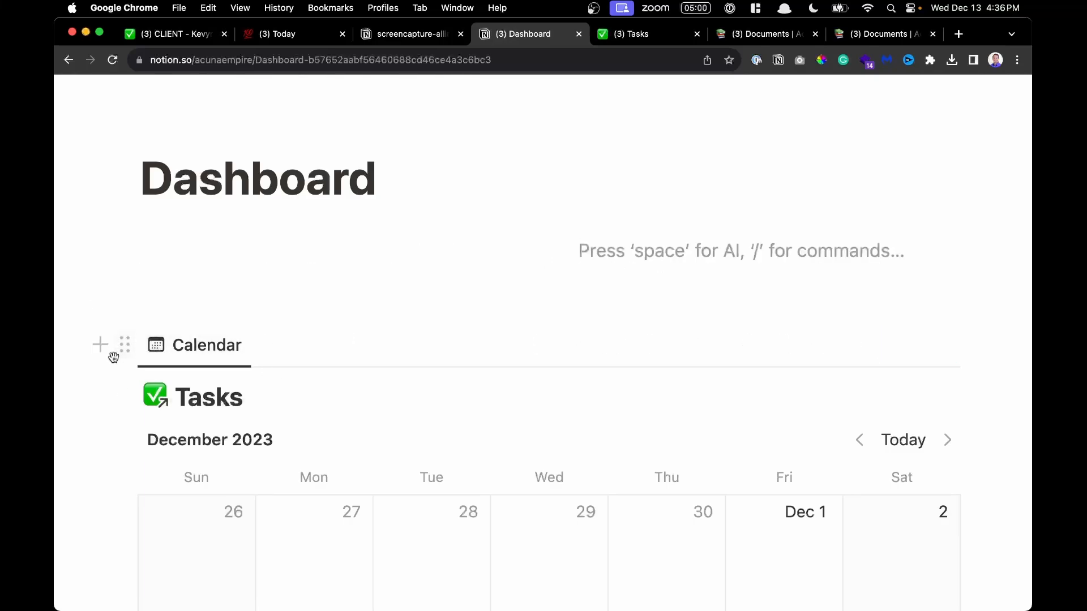
drag(123, 345, 645, 242)
scroll(775, 464, down, 3)
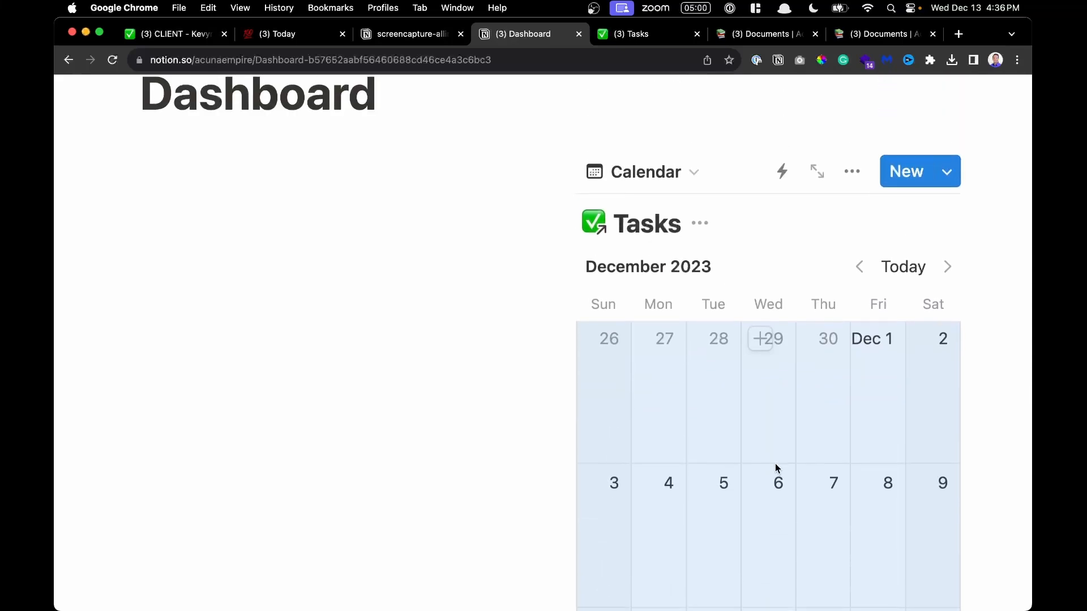
click(318, 245)
scroll(319, 246, down, 10)
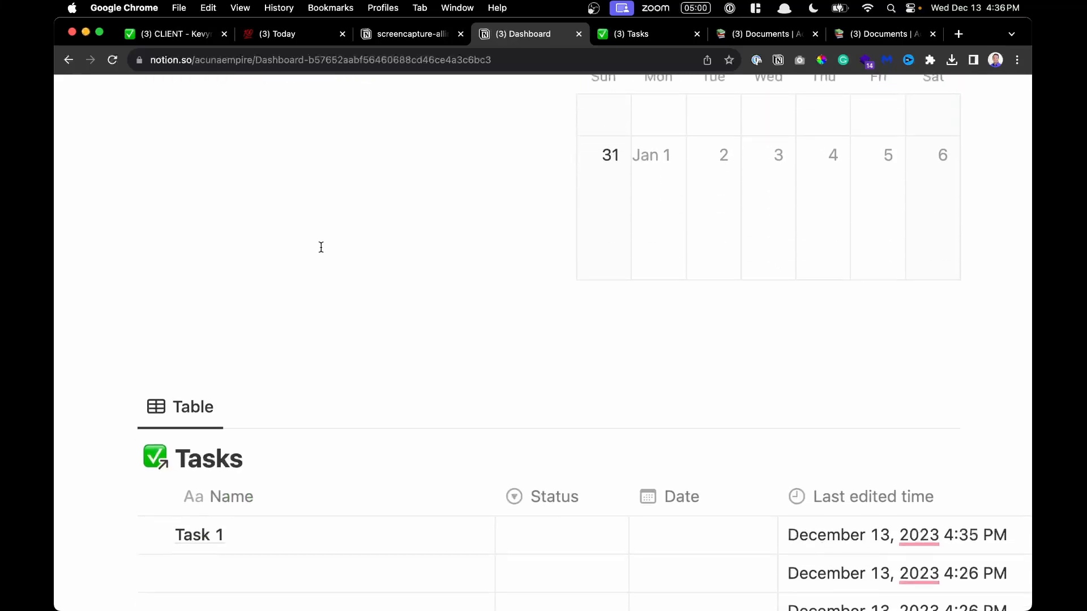
key(super+minus)
key(super+minus)
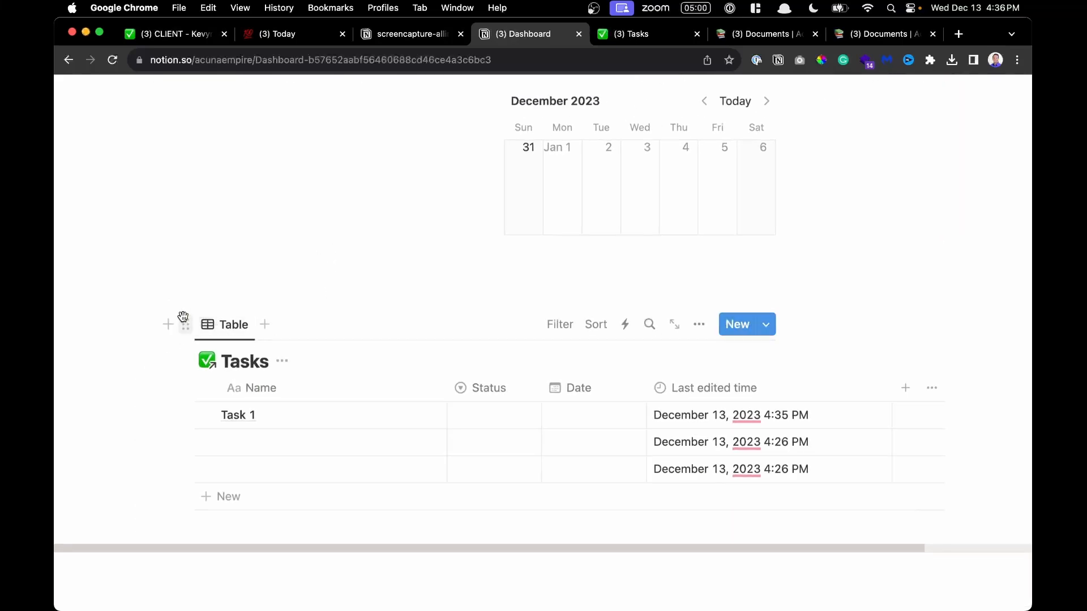
drag(182, 317, 291, 266)
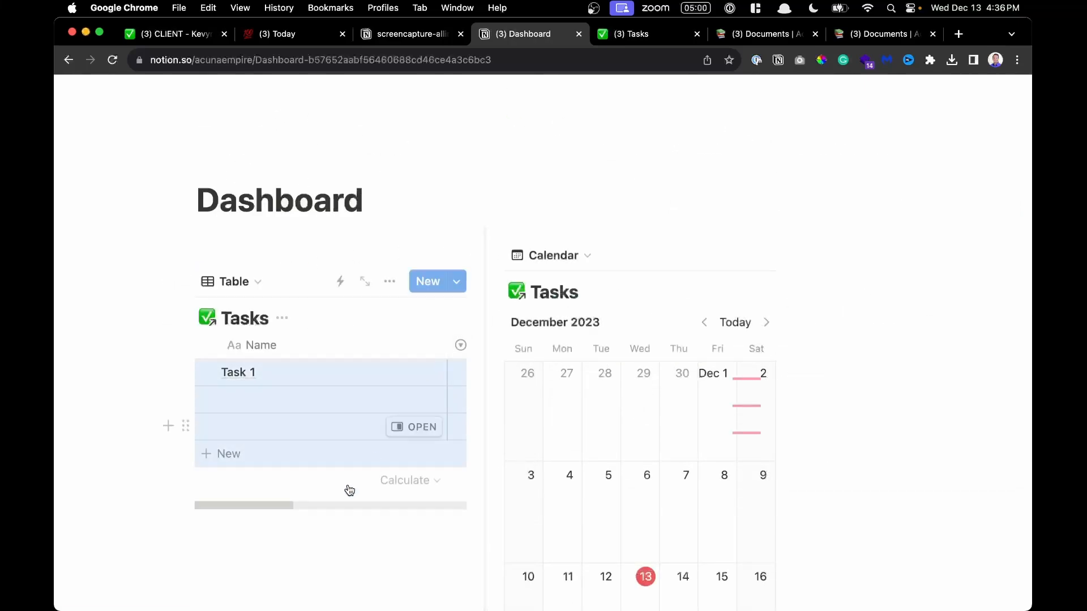
Delete the empty line below the Tasks table
click(324, 537)
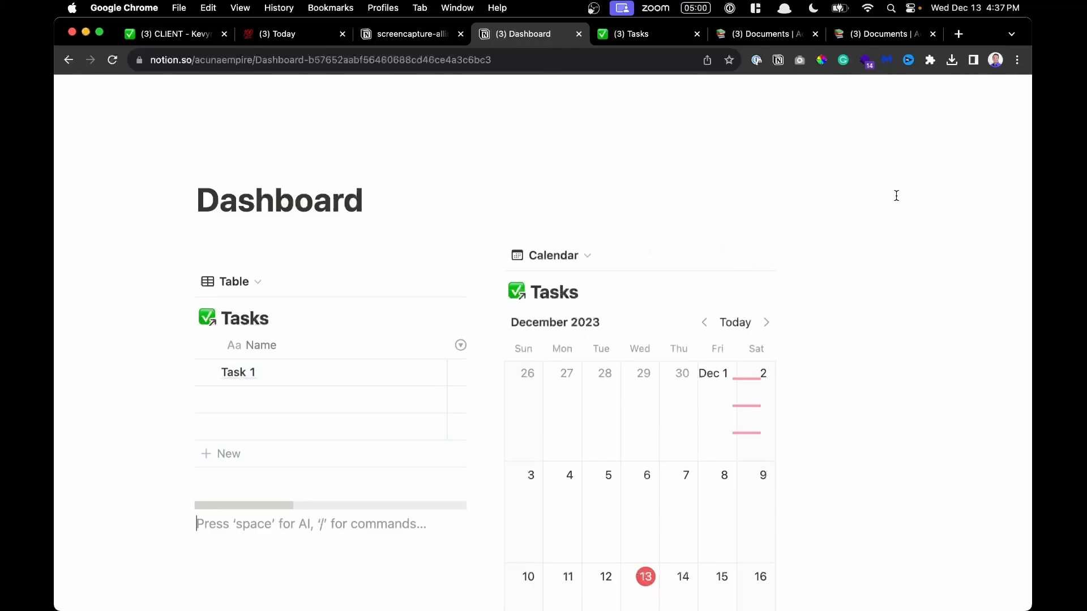
key(BackSpace)
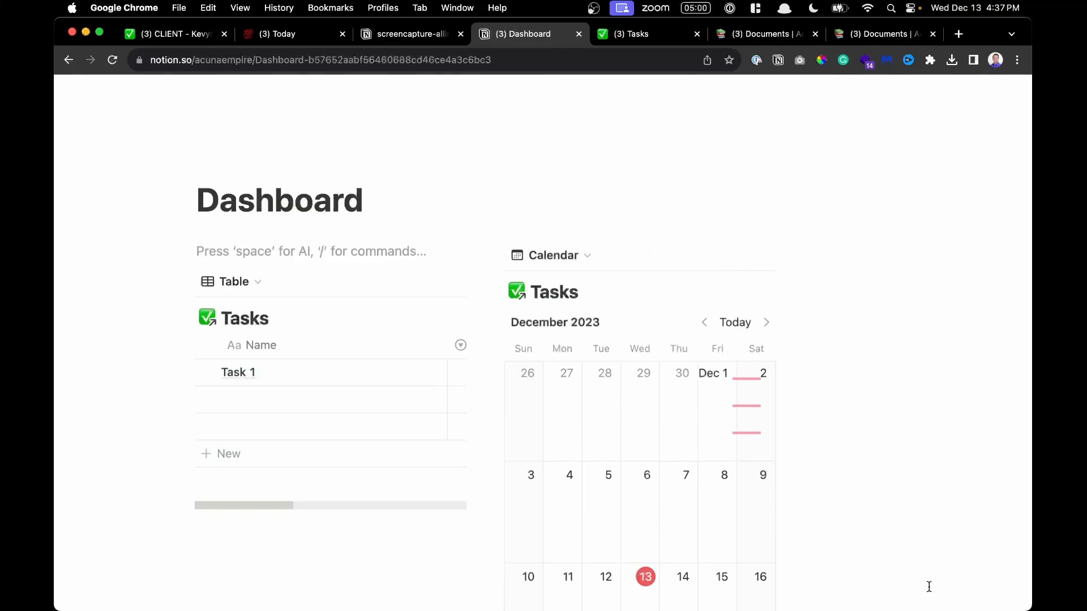
scroll(929, 586, down, 2)
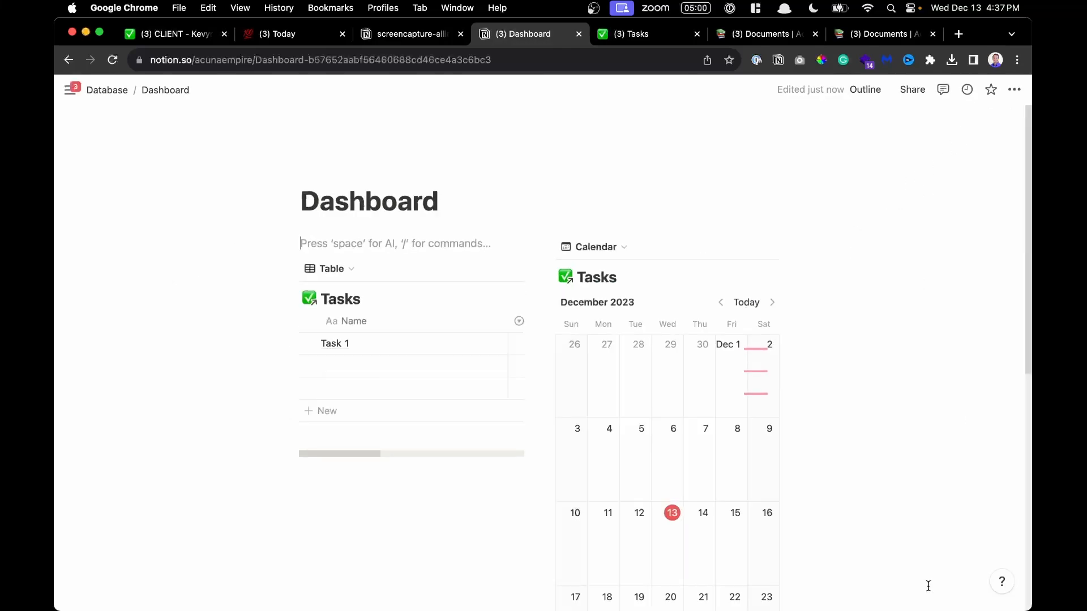
Turn on Full width for the Dashboard page
click(1014, 92)
click(1014, 91)
mouse_move(964, 352)
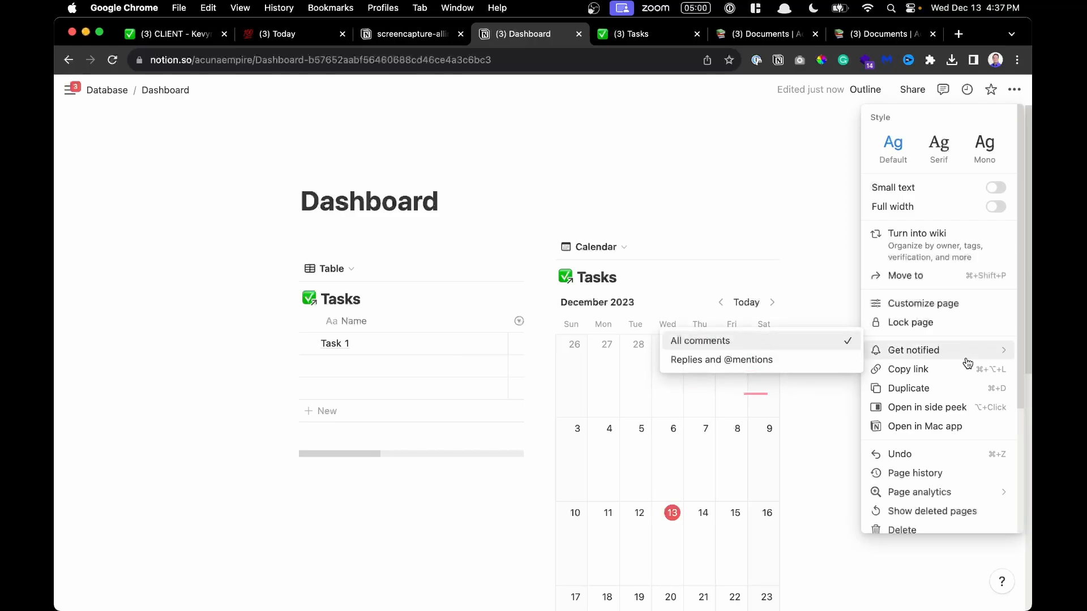
scroll(968, 363, down, 3)
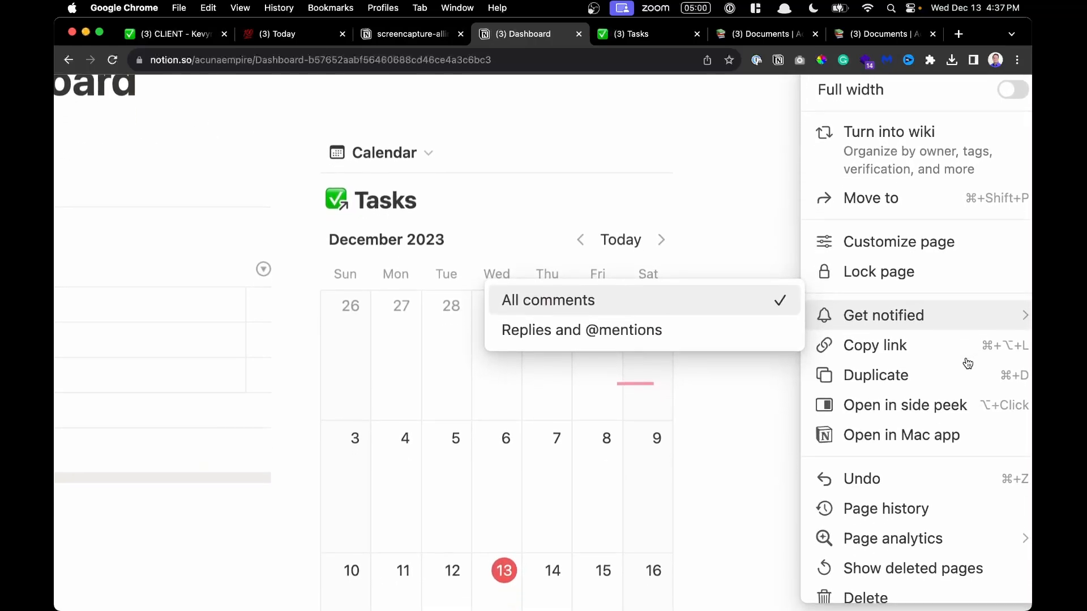
scroll(968, 364, up, 5)
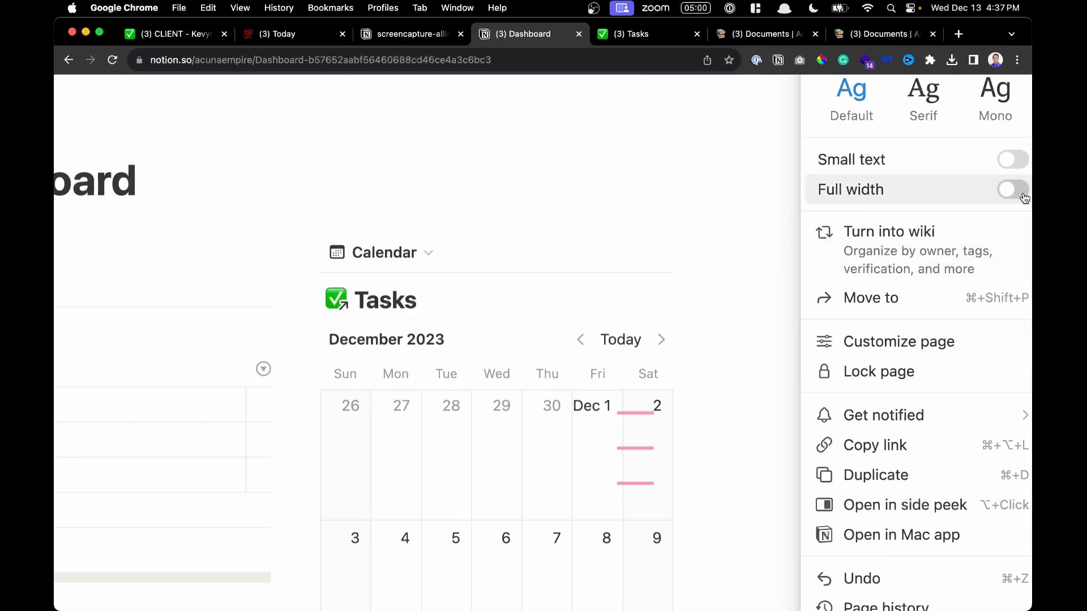
click(1014, 195)
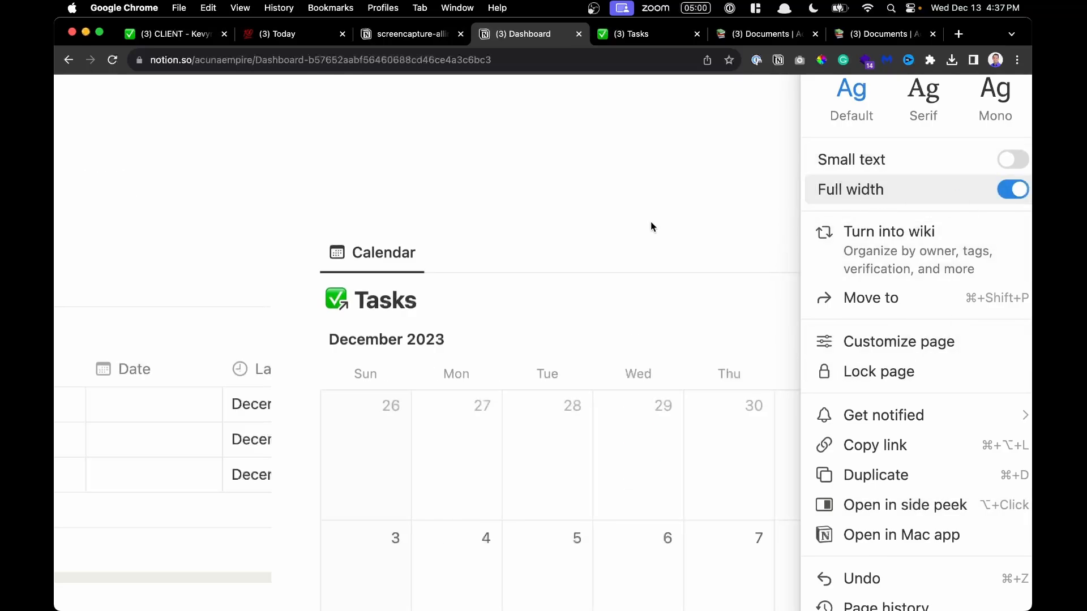
click(579, 212)
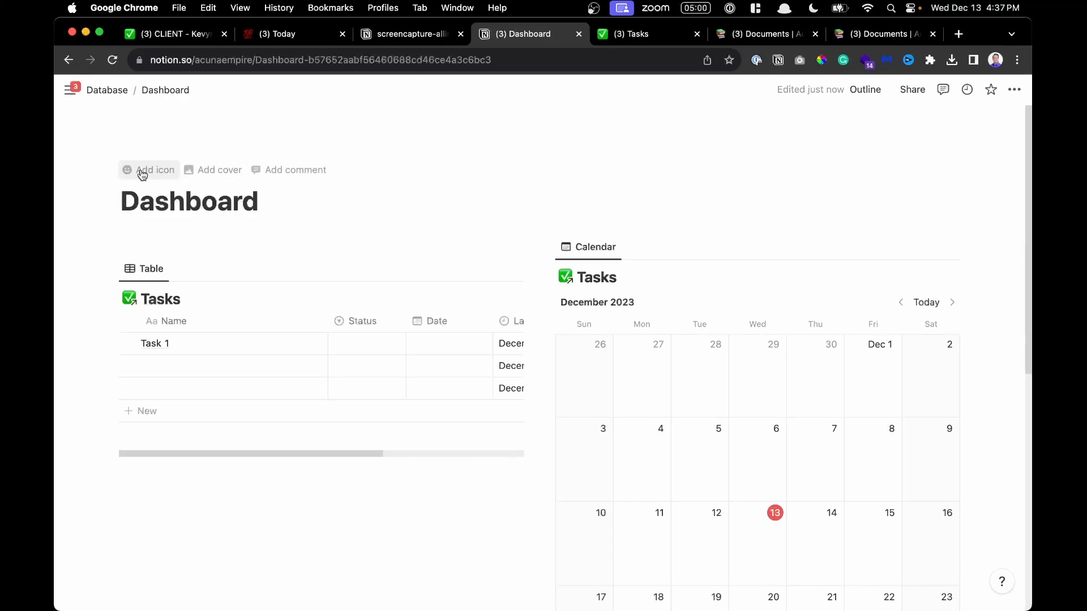
Give the Dashboard page the 💯 emoji as its icon
click(142, 175)
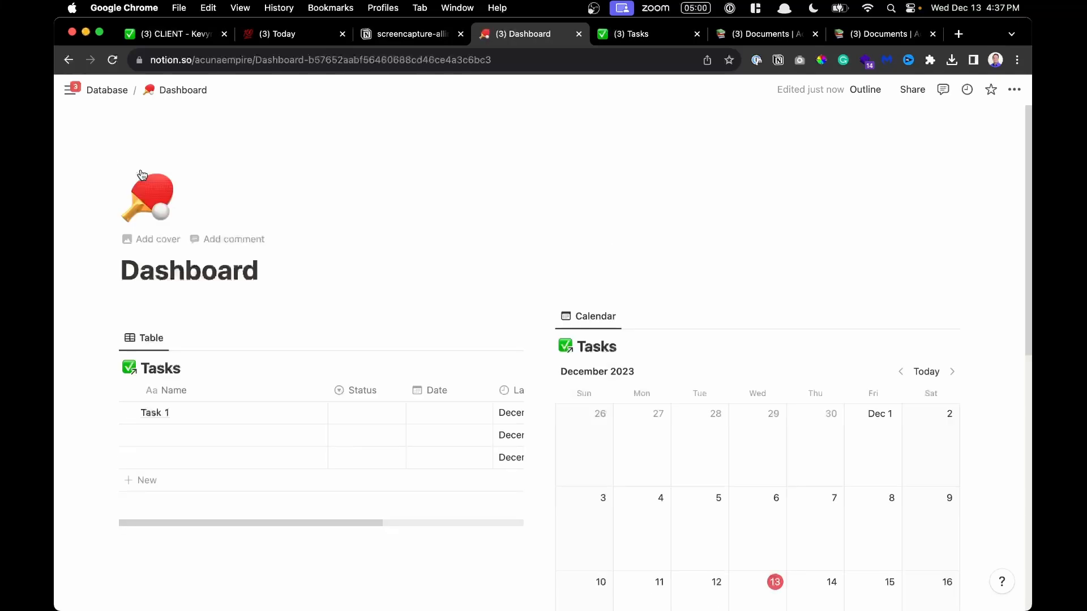
click(170, 204)
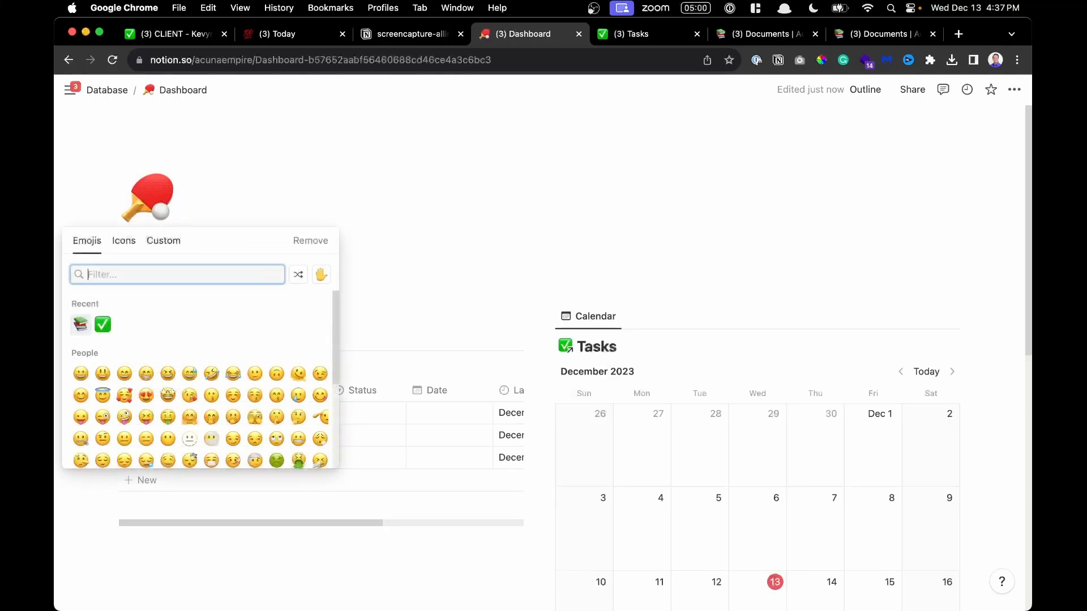
text(100)
click(79, 307)
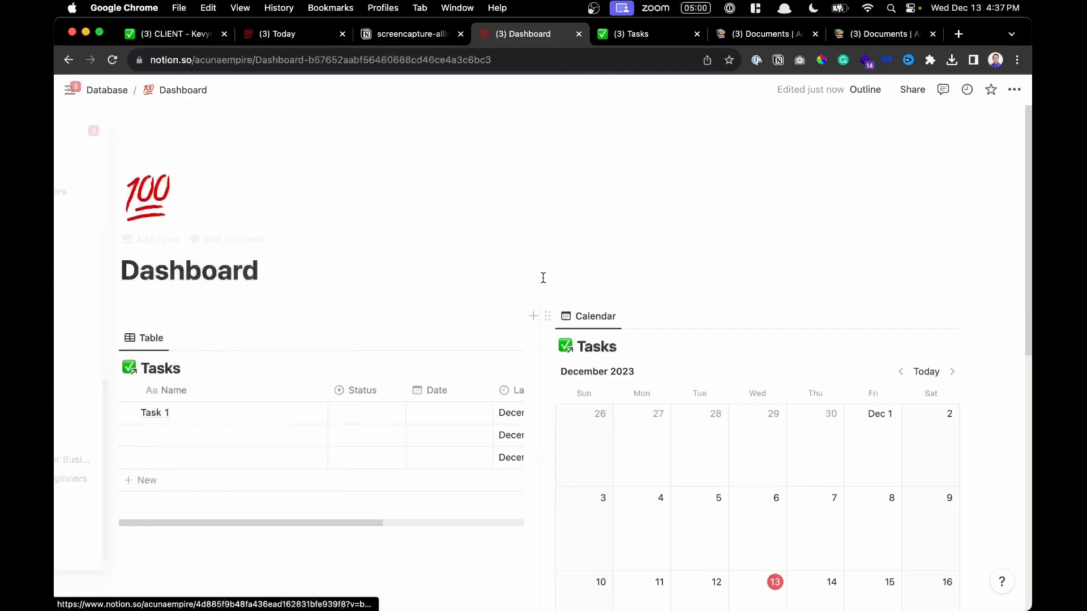
Add an empty line below the Tasks table and close the Tasks database tab
scroll(243, 301, down, 5)
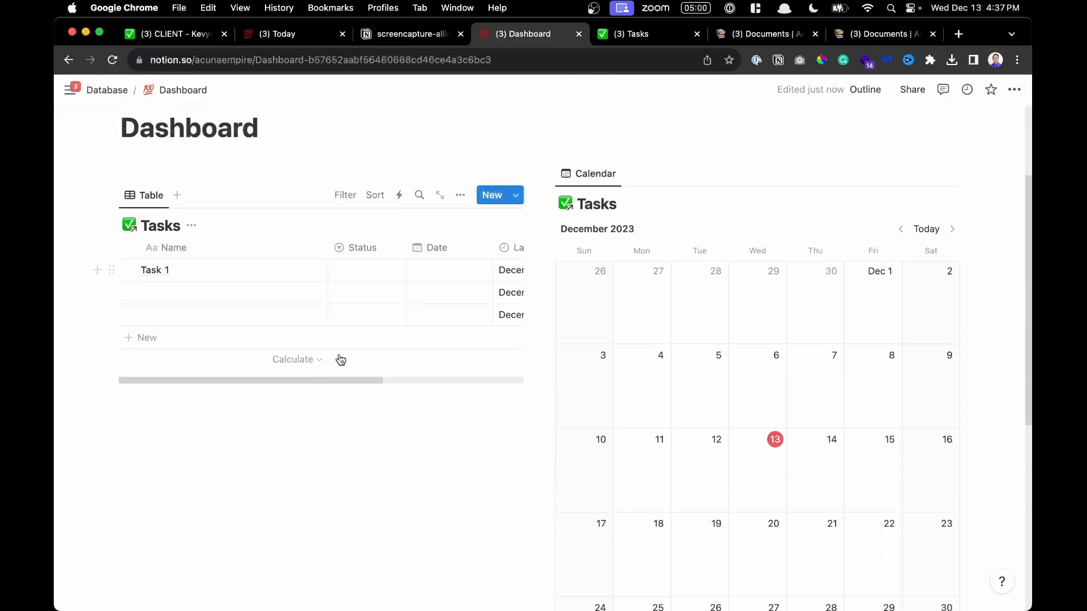
scroll(340, 360, down, 10)
click(484, 424)
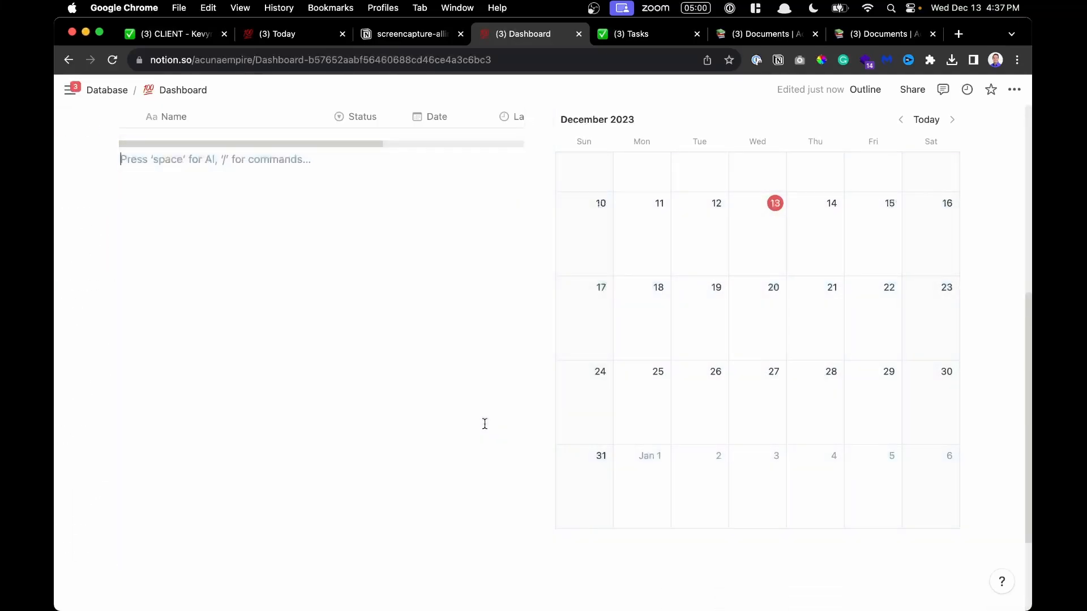
scroll(485, 424, up, 3)
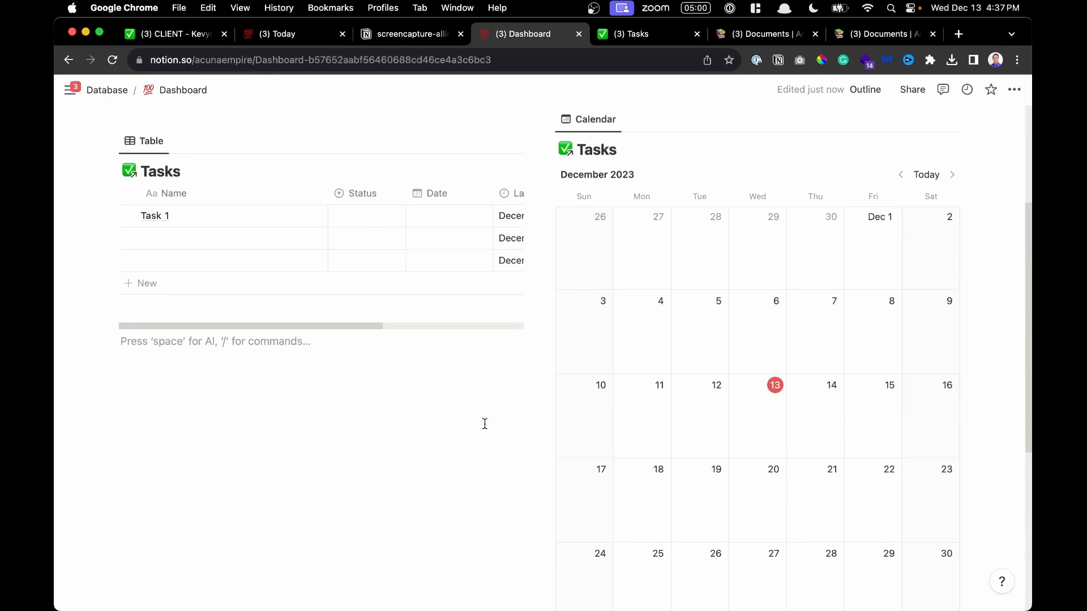
click(670, 33)
key(super+w)
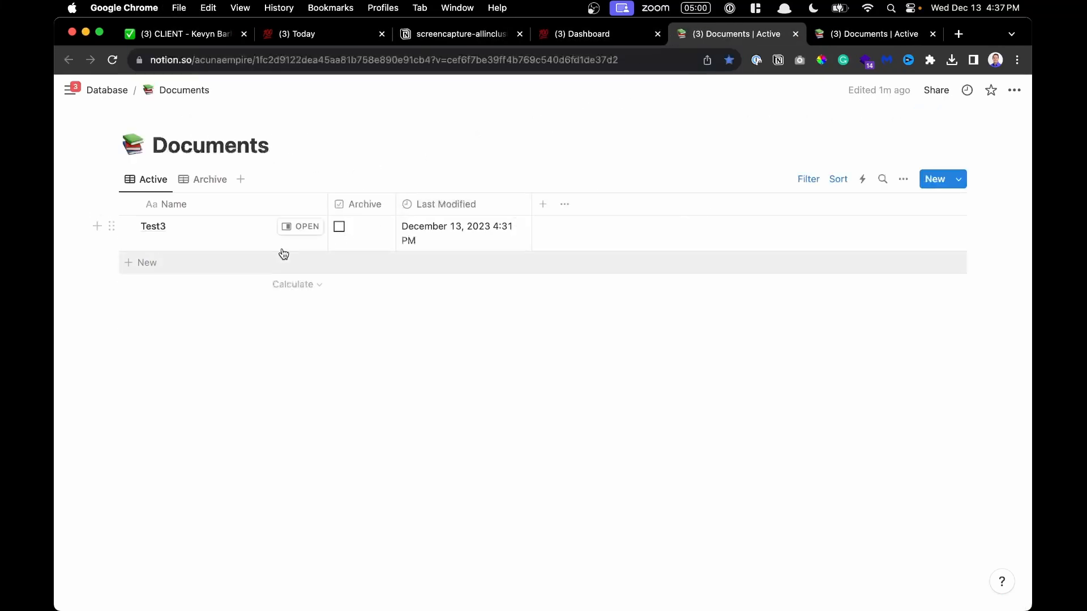
Paste the Documents database link below the table as a linked database view
click(308, 60)
key(super+c)
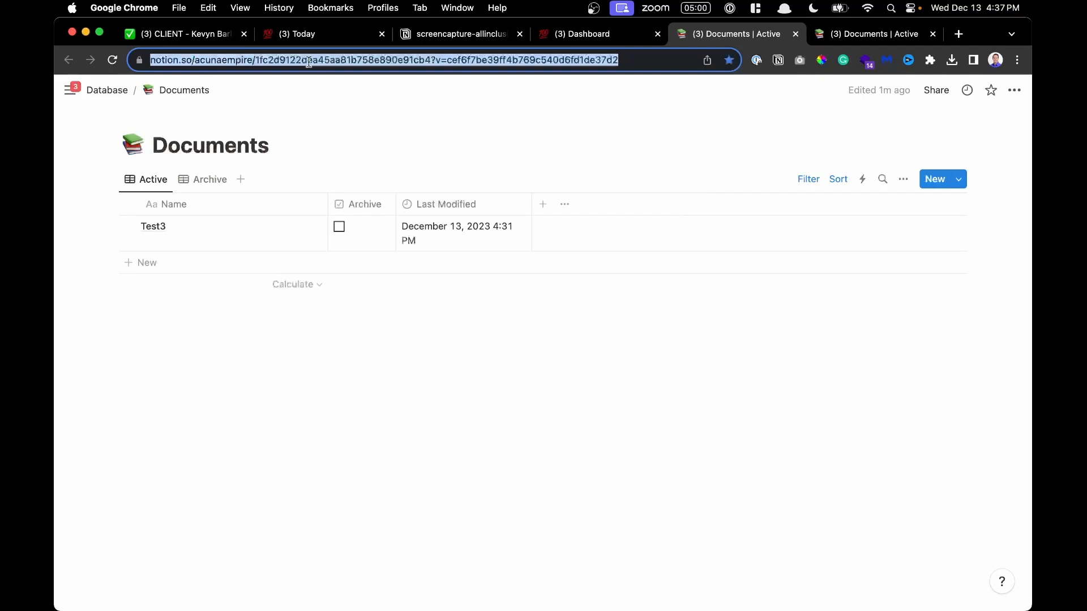
click(604, 35)
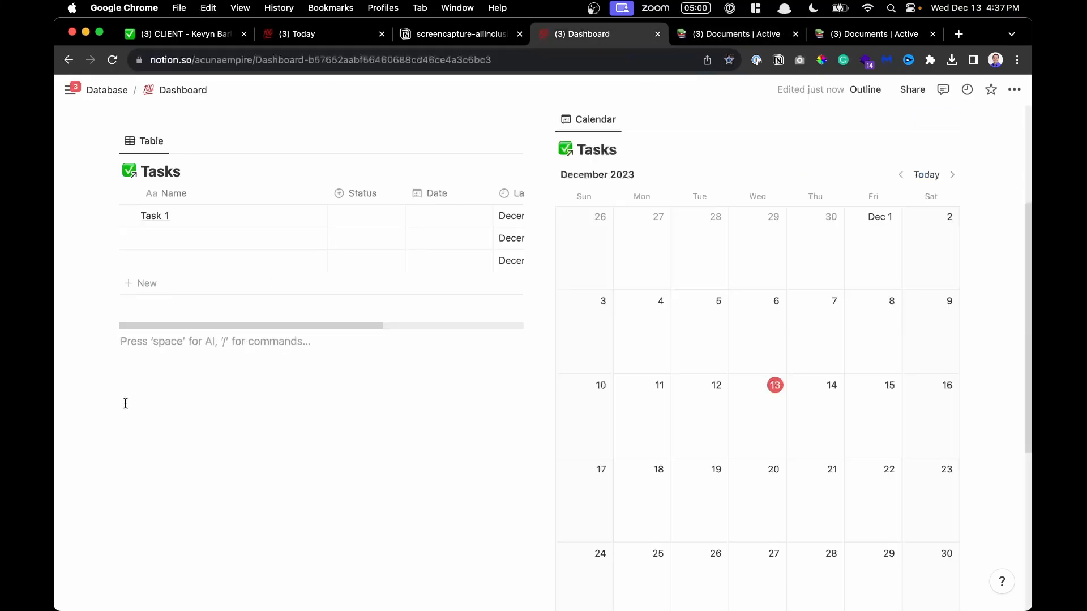
key(super+v)
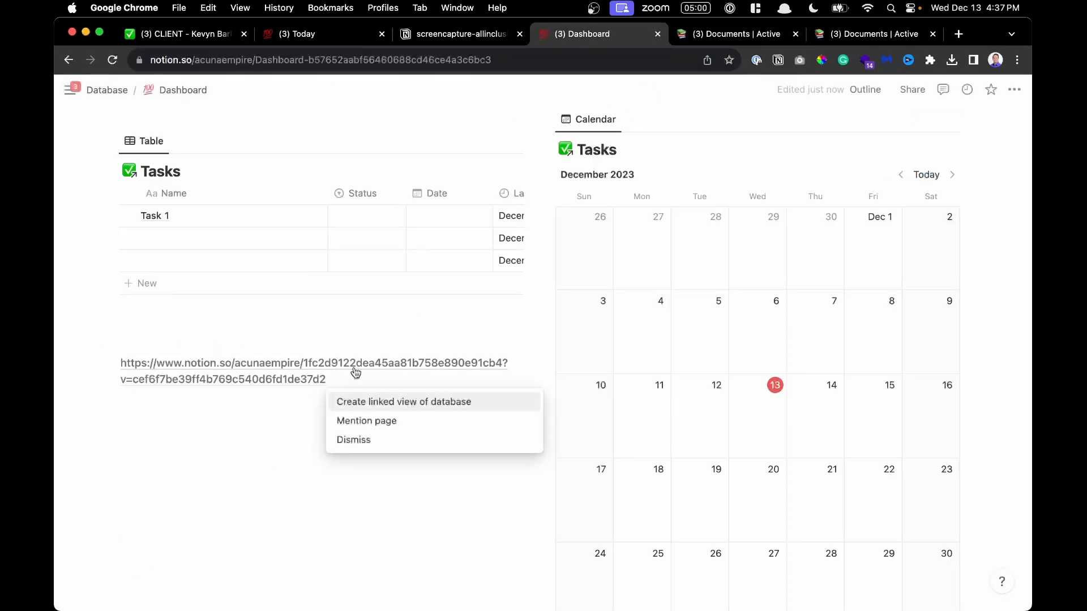
scroll(325, 398, up, 5)
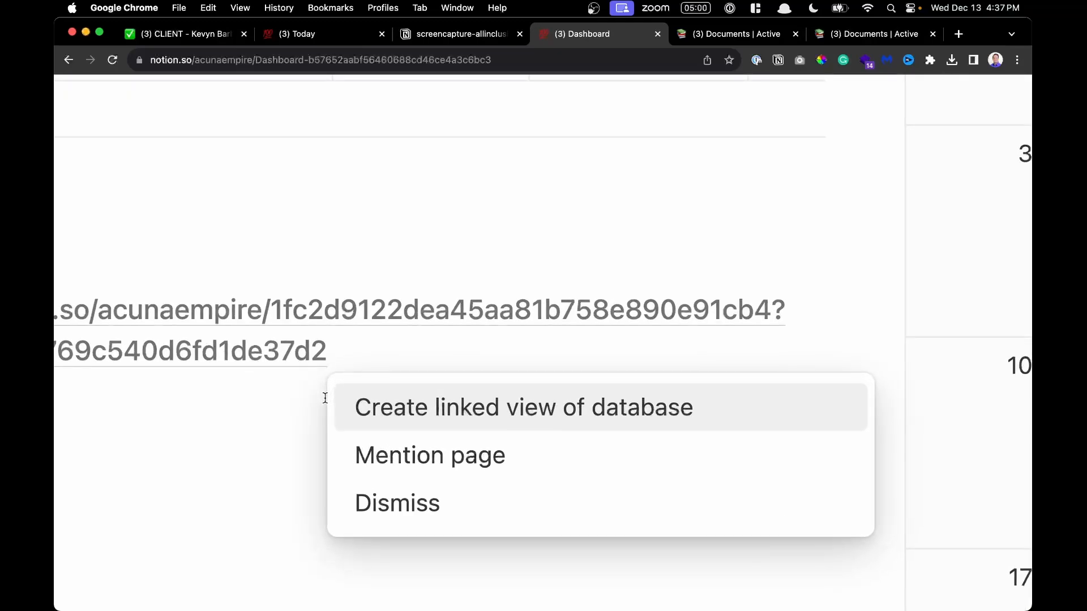
click(437, 409)
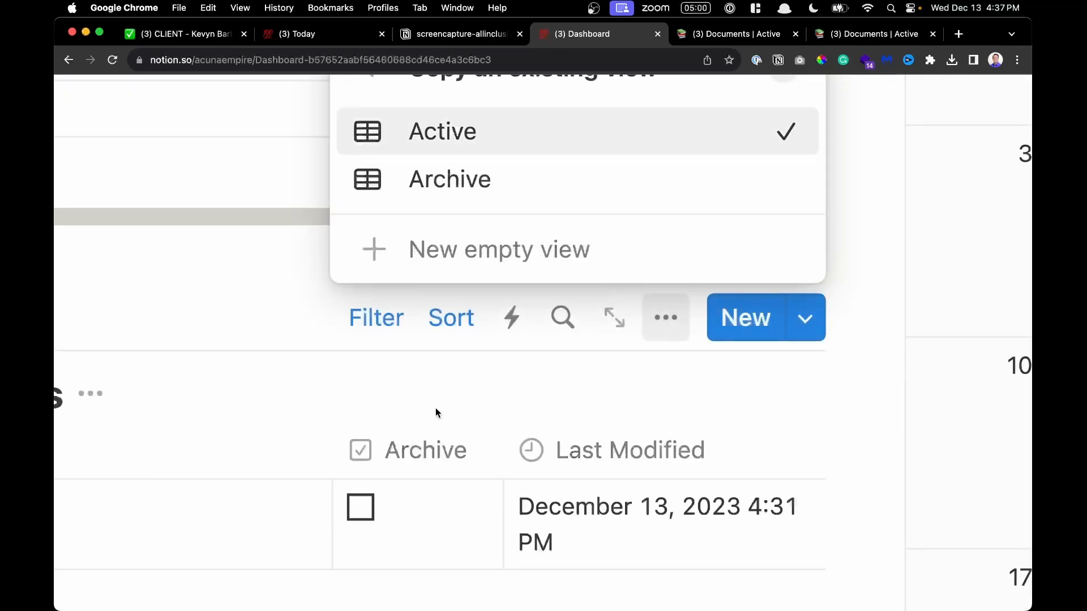
Copy the Documents Active view and set its layout to List
scroll(435, 408, down, 5)
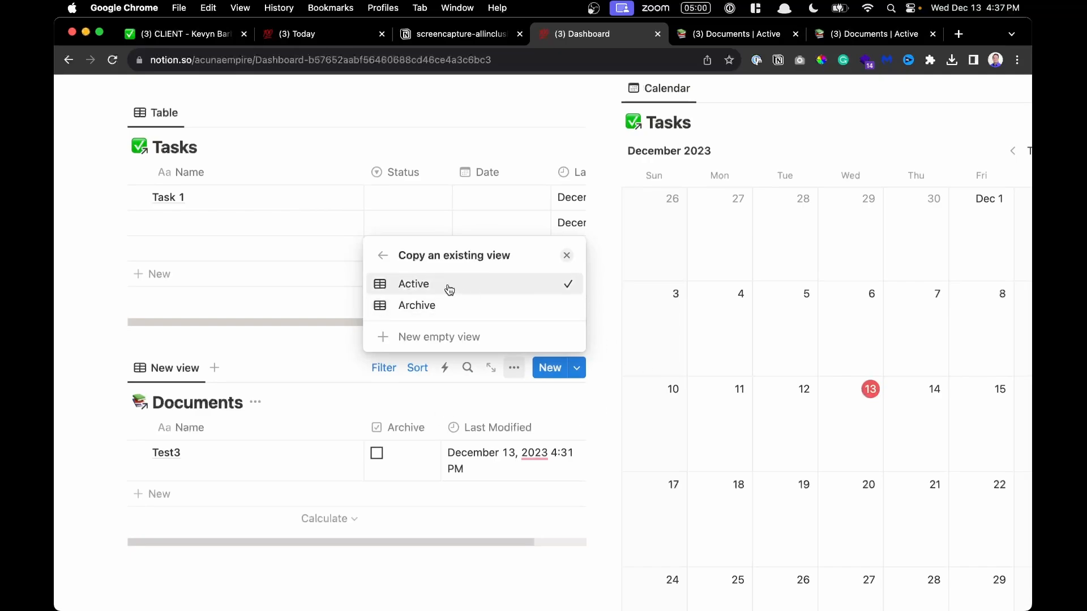
click(428, 286)
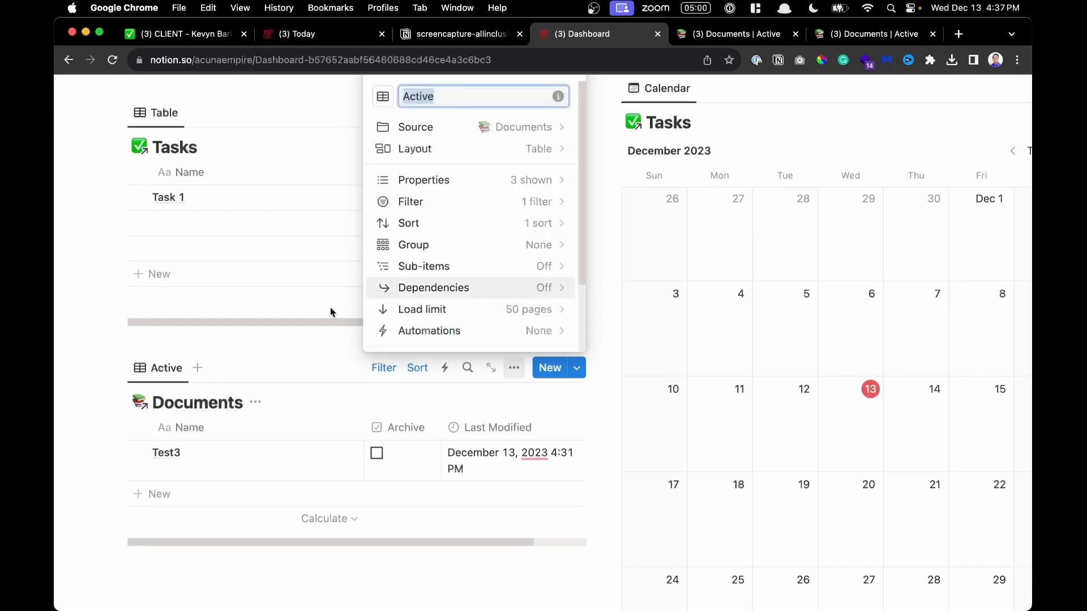
click(540, 153)
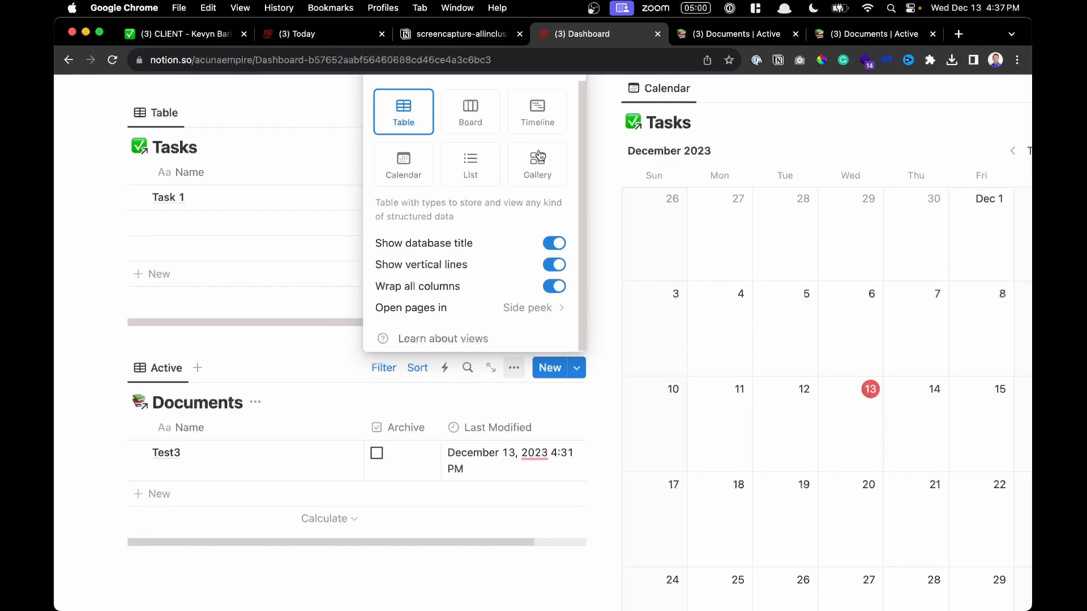
click(481, 181)
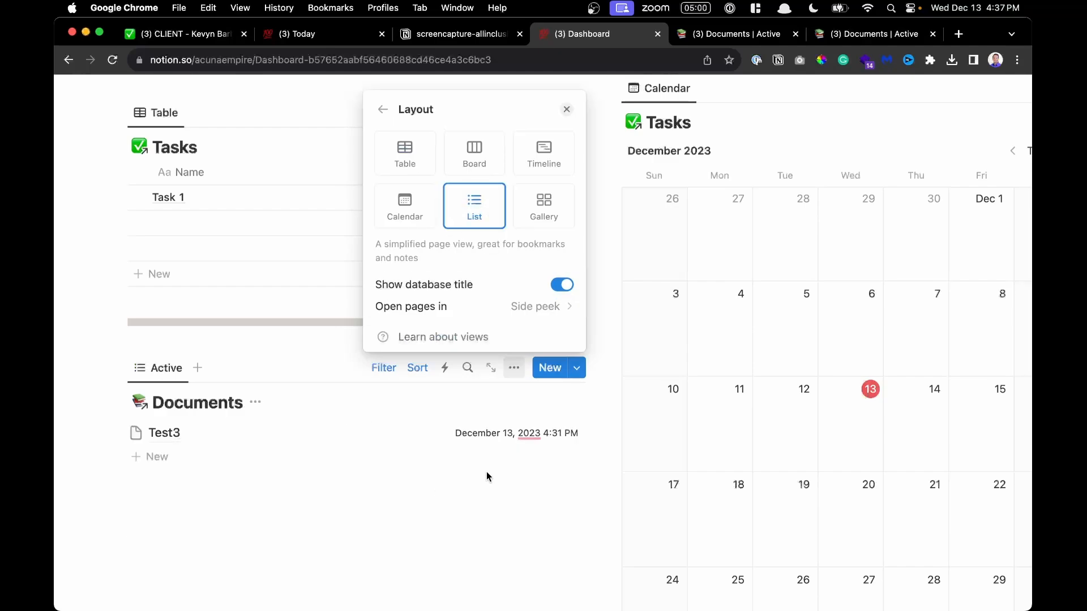
Check that the Documents list is sorted by Last Modified
click(497, 490)
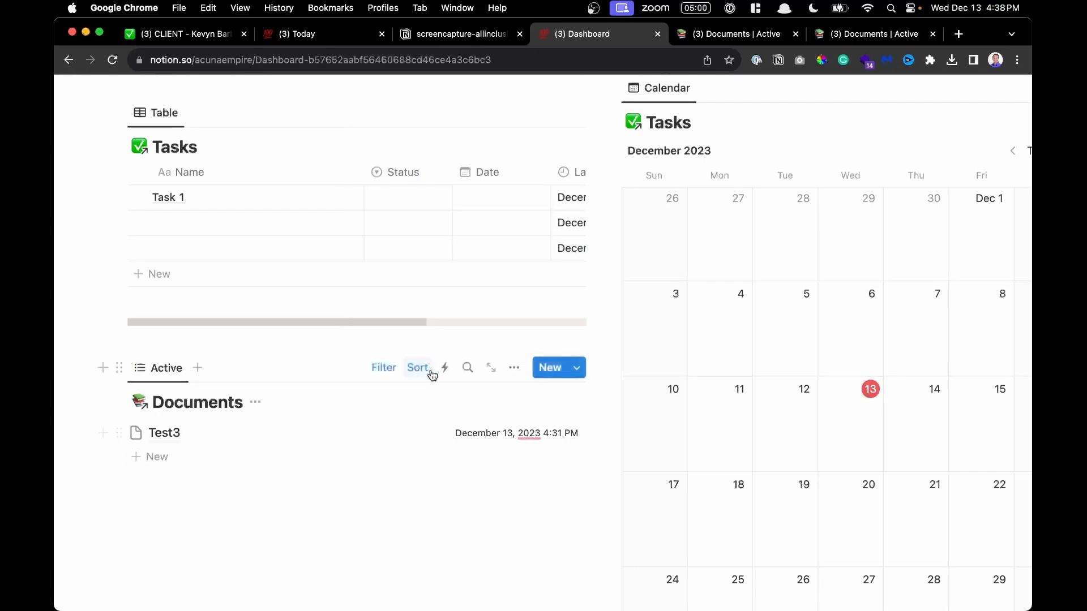
click(418, 368)
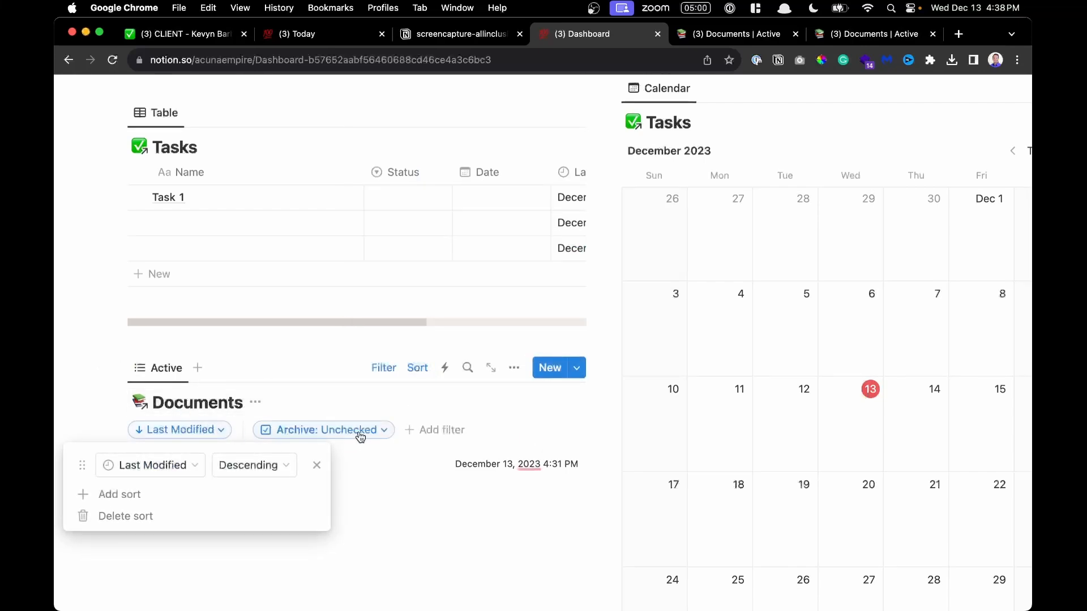
click(456, 524)
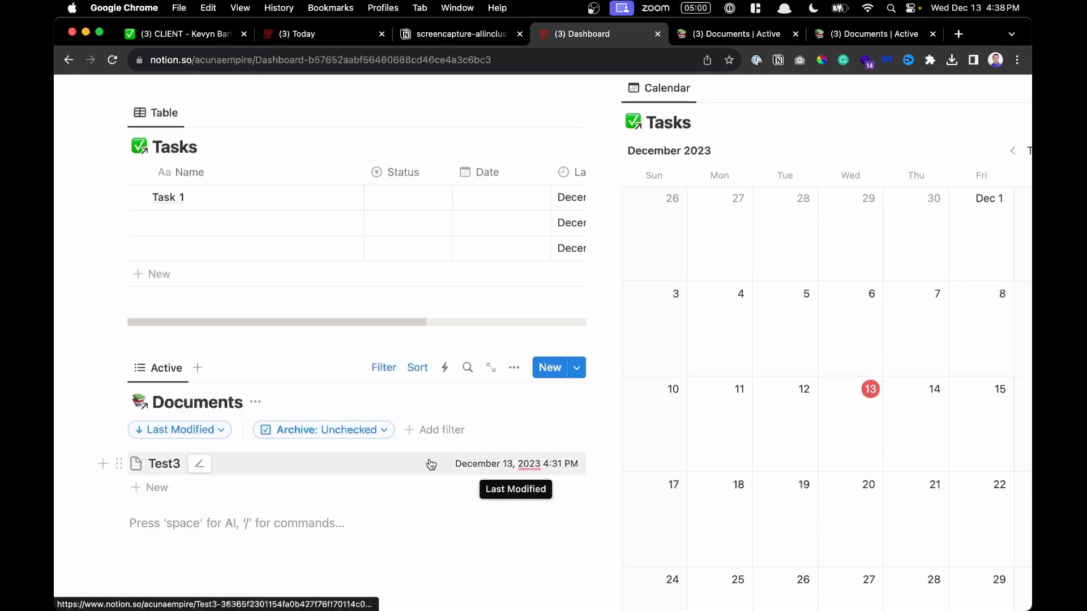
Set Task 1's Status to In Progress in the Tasks table
scroll(287, 383, up, 4)
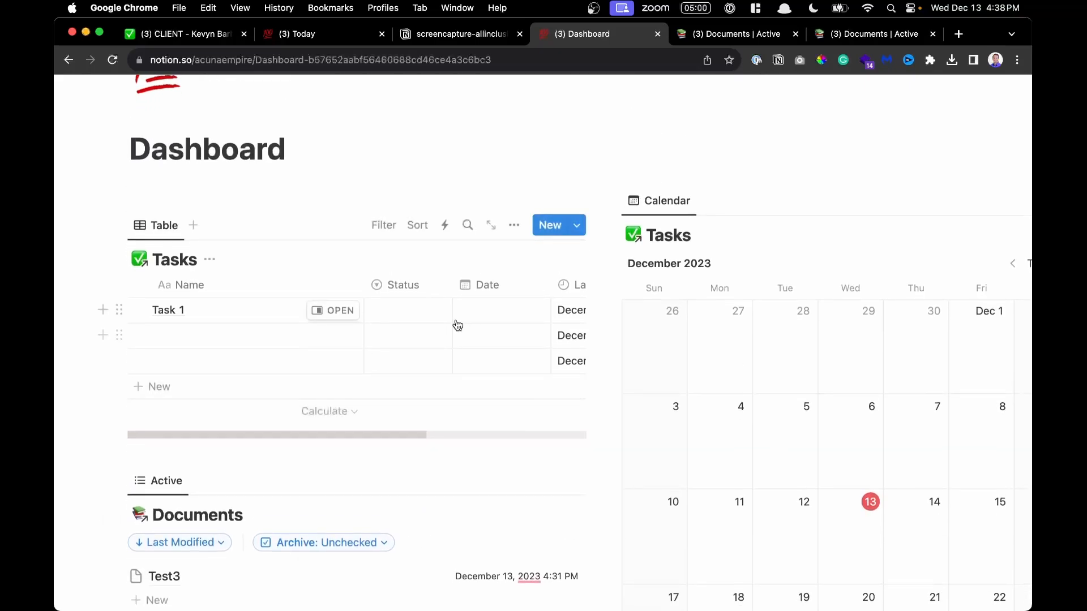
click(408, 309)
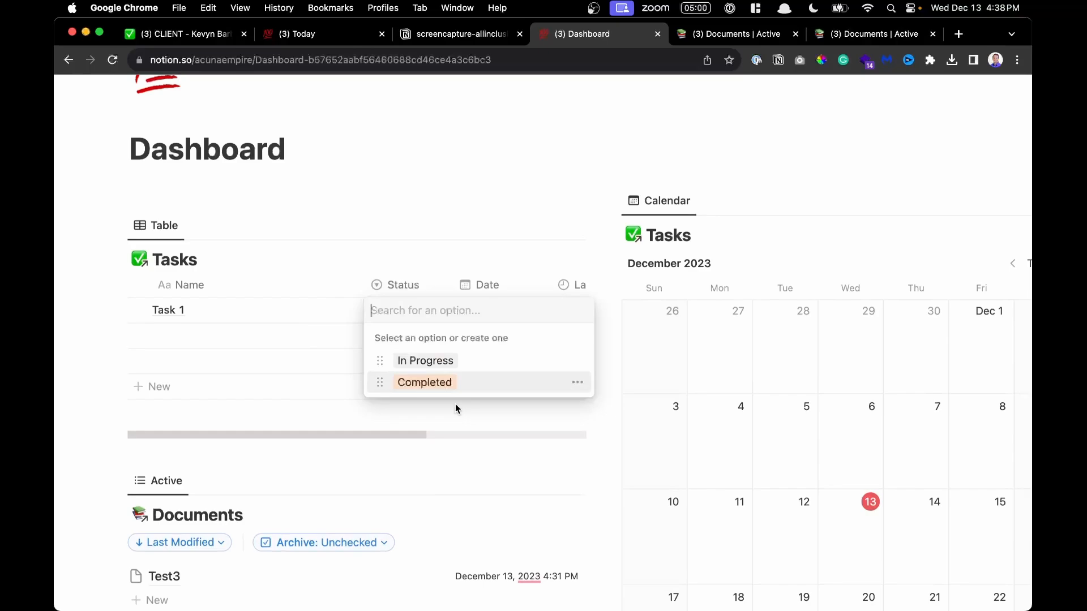
click(478, 368)
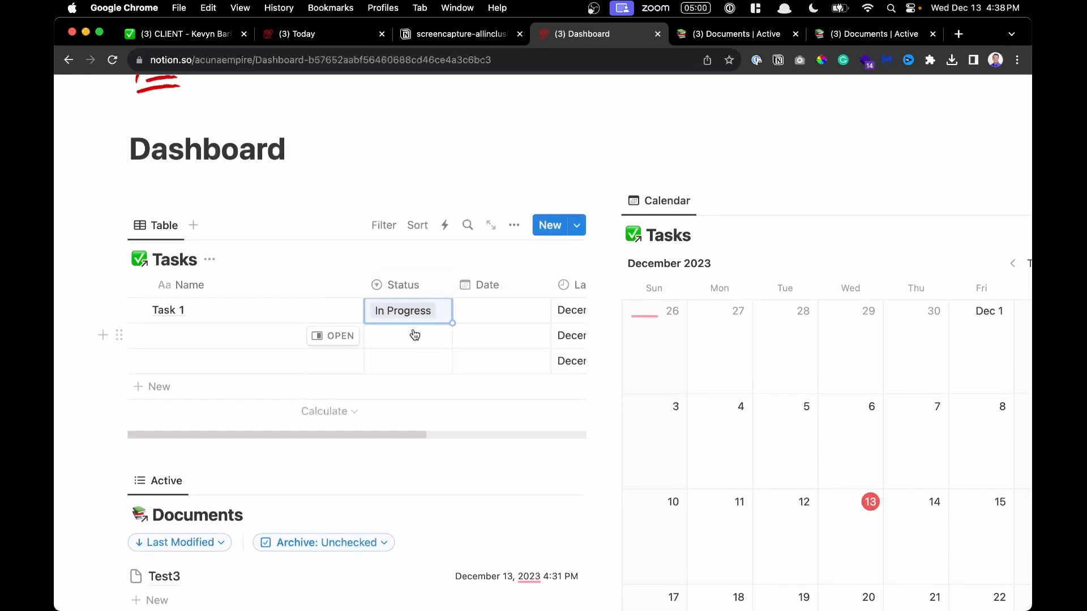
scroll(414, 335, up, 5)
scroll(519, 327, left, 4)
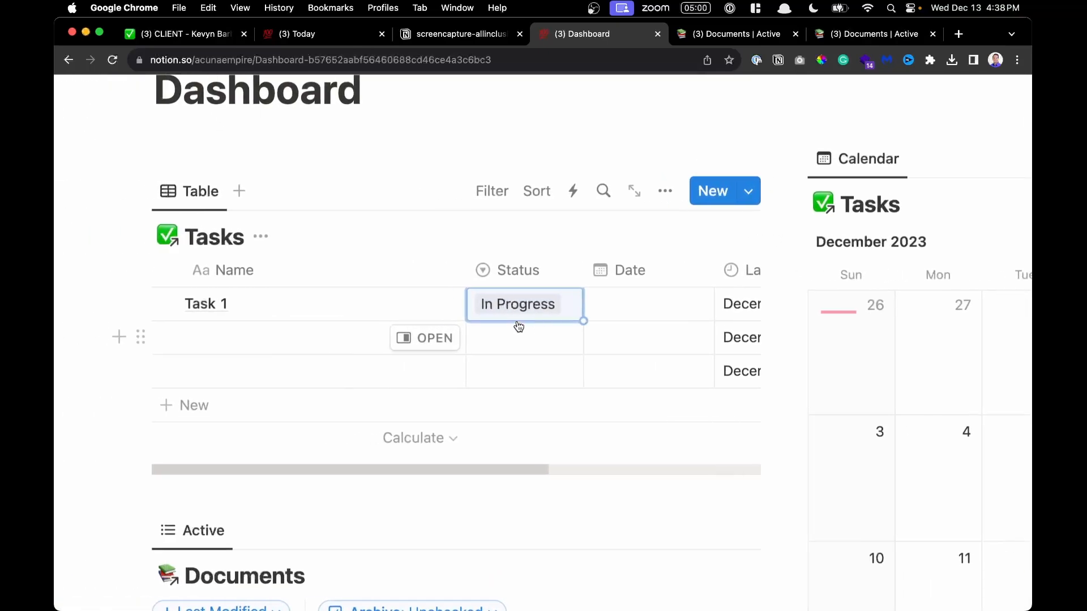
Filter the Tasks table to Status is not Completed
click(496, 194)
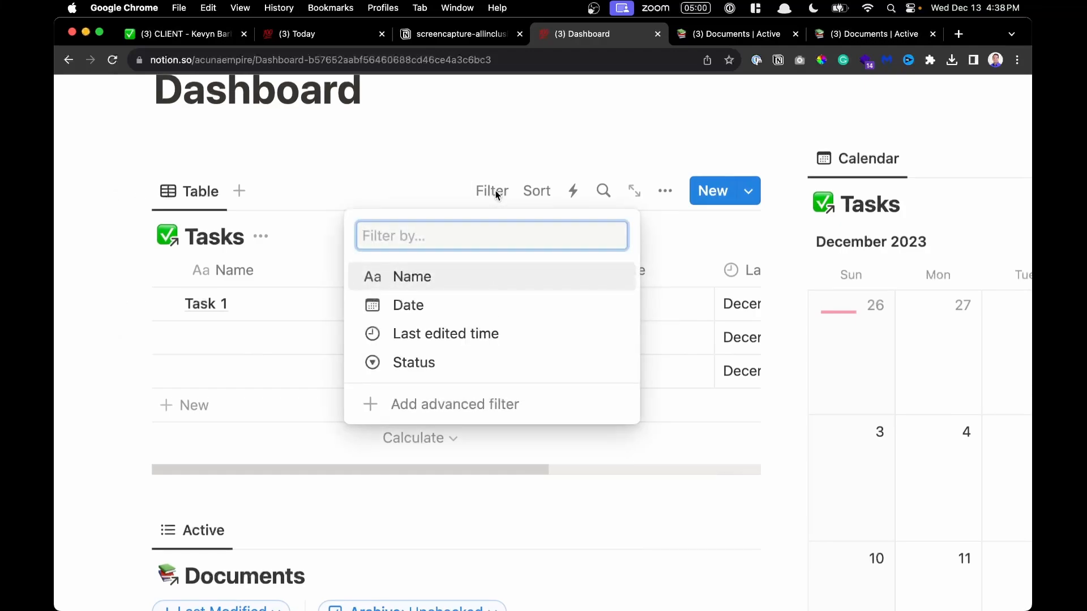
click(432, 161)
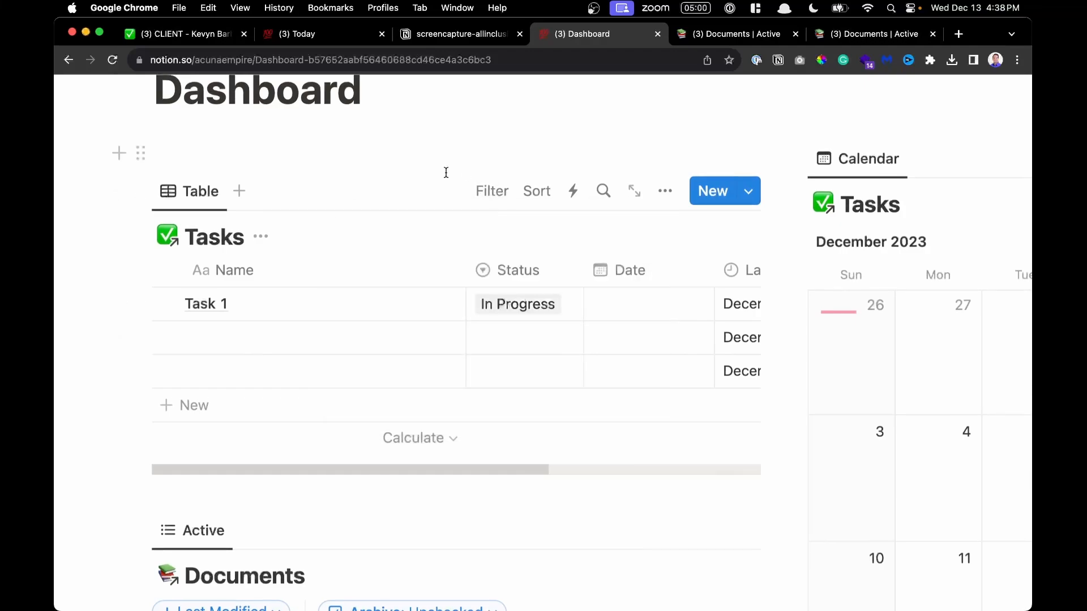
click(482, 202)
click(442, 364)
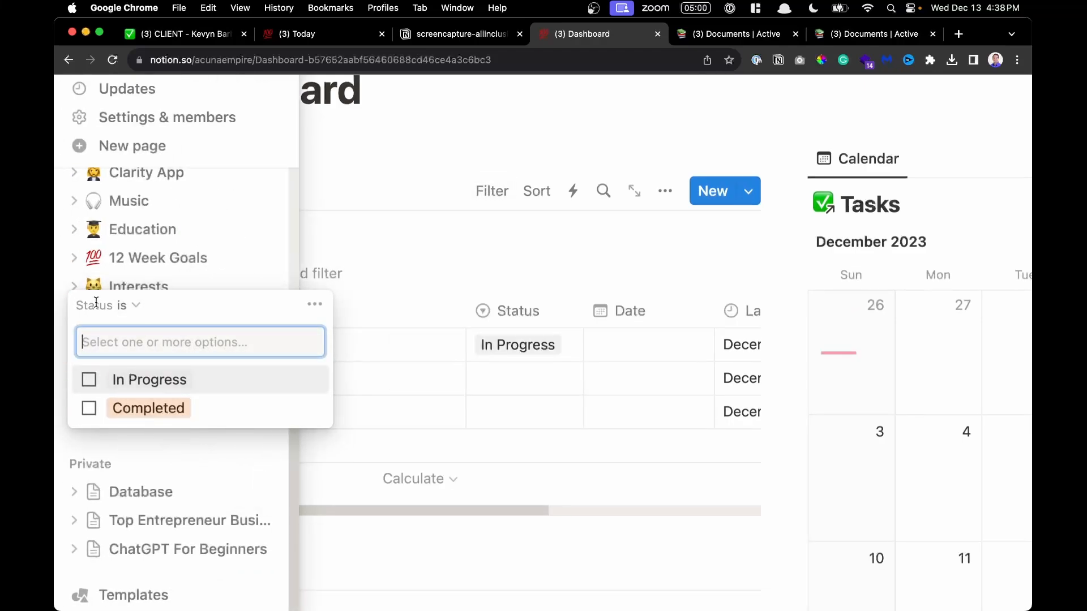
click(136, 308)
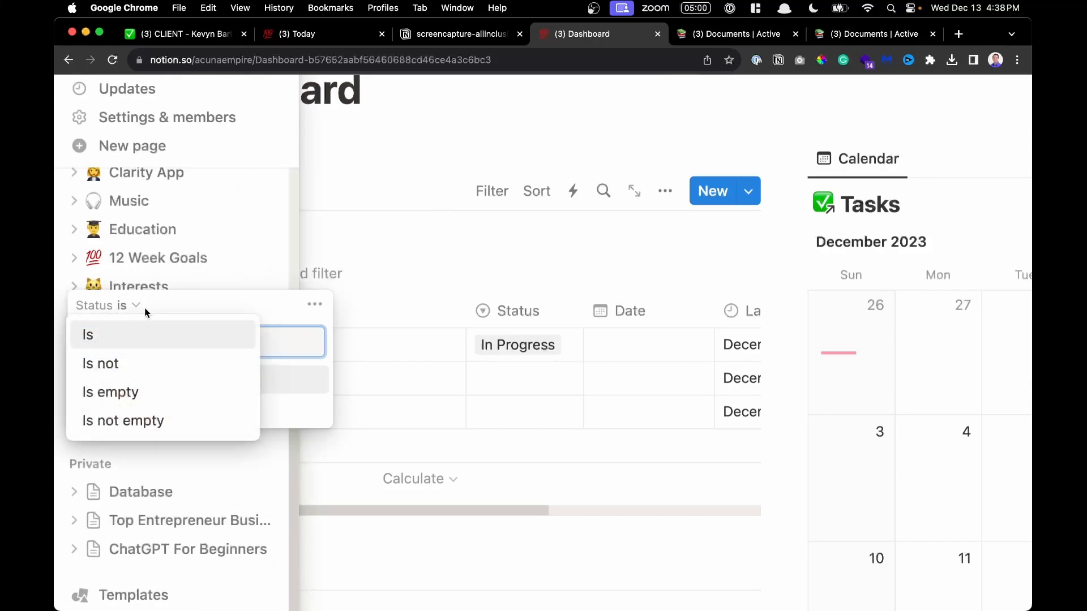
click(132, 362)
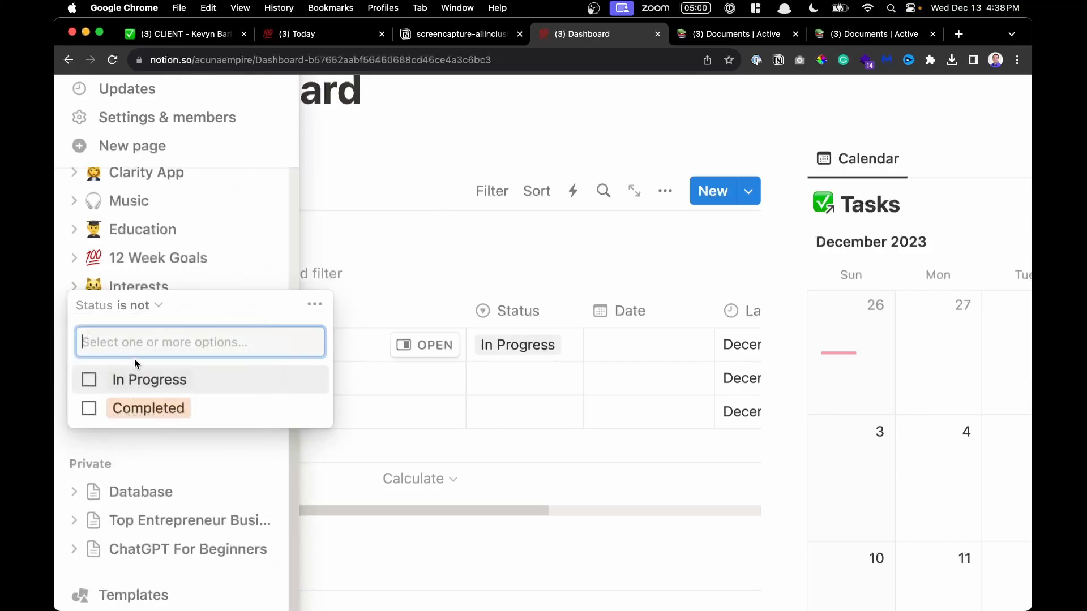
click(218, 402)
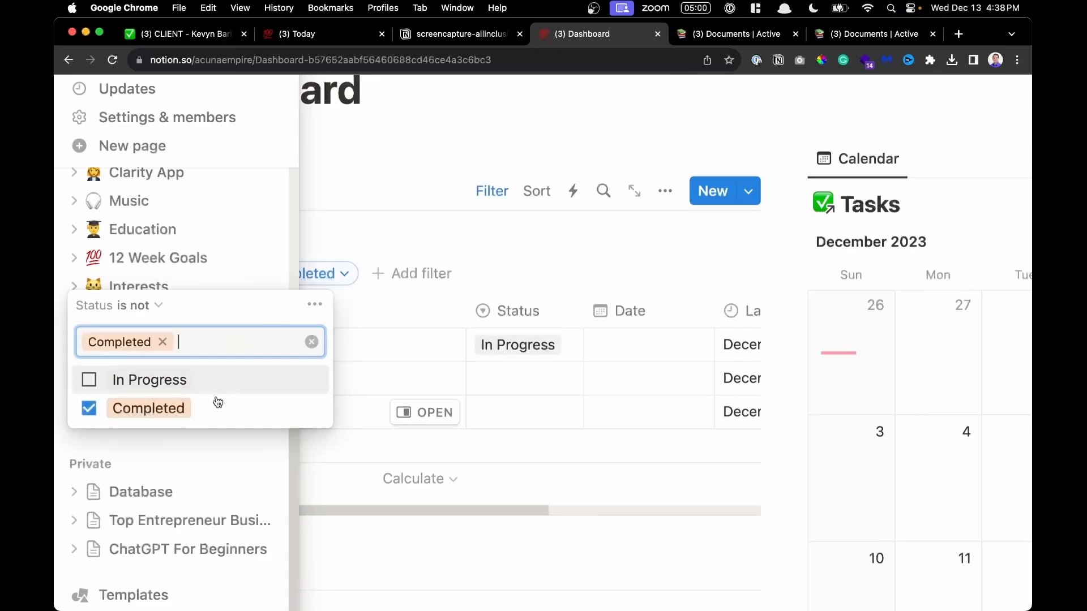
click(514, 262)
Test the filter by marking Task 1 Completed, then undo it back to In Progress
click(562, 353)
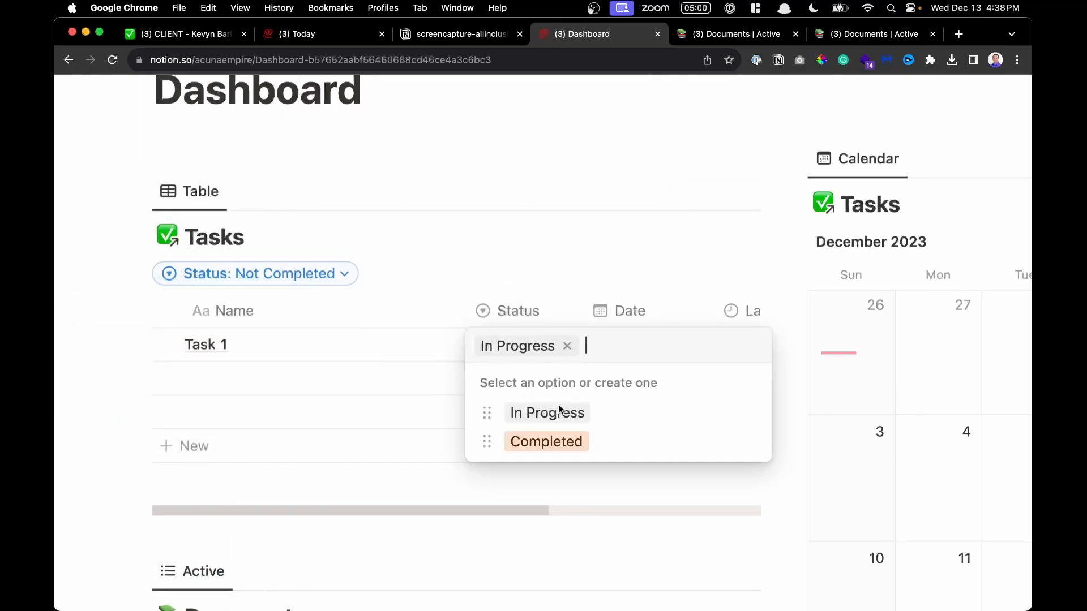
click(555, 441)
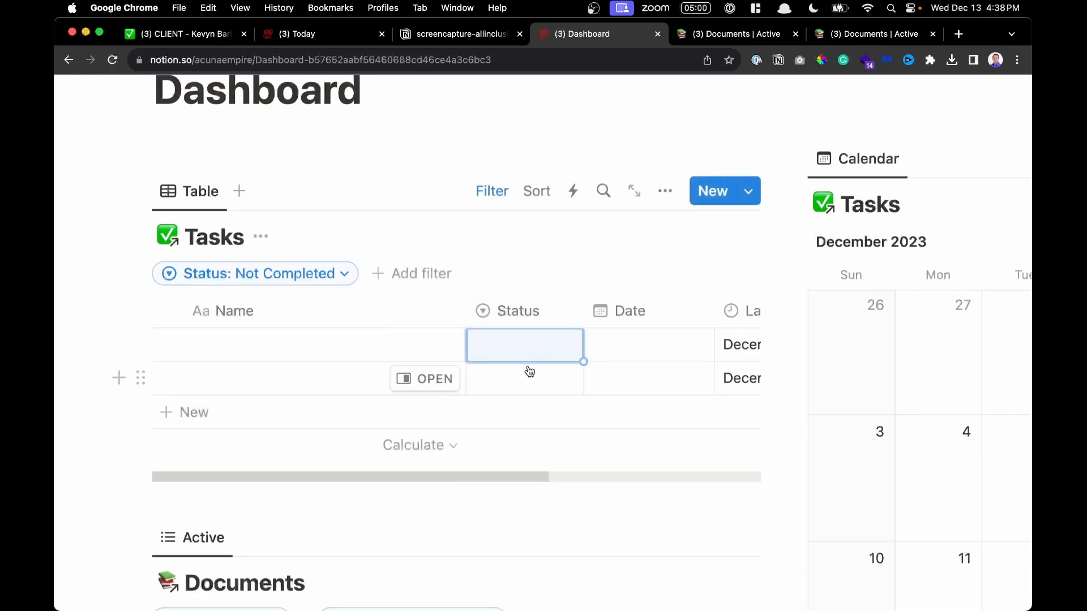
key(super+z)
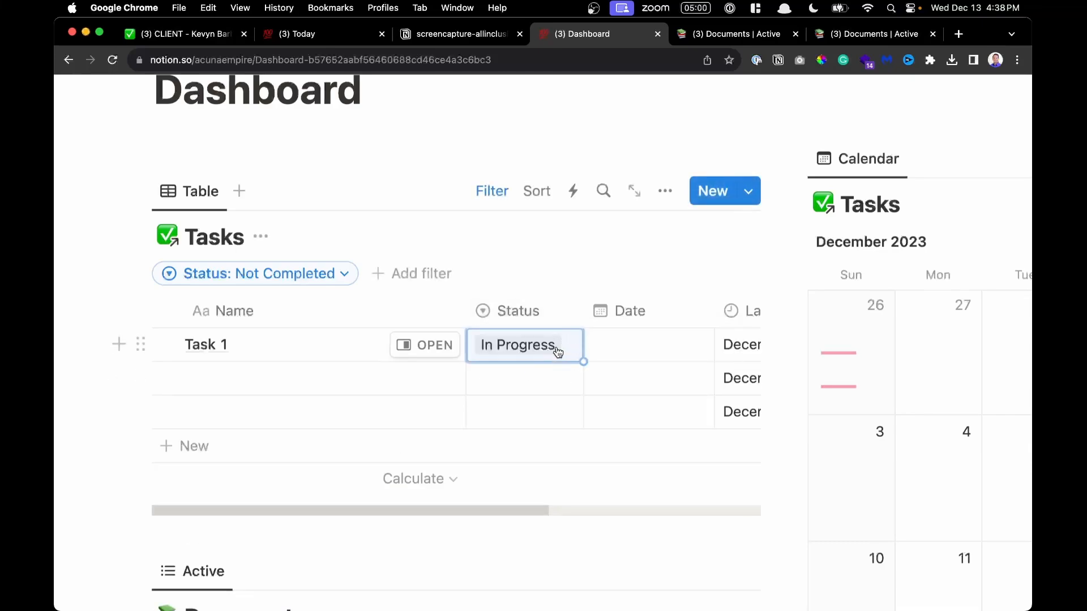
click(558, 352)
click(541, 288)
key(super+minus)
key(super+minus)
key(super+minus)
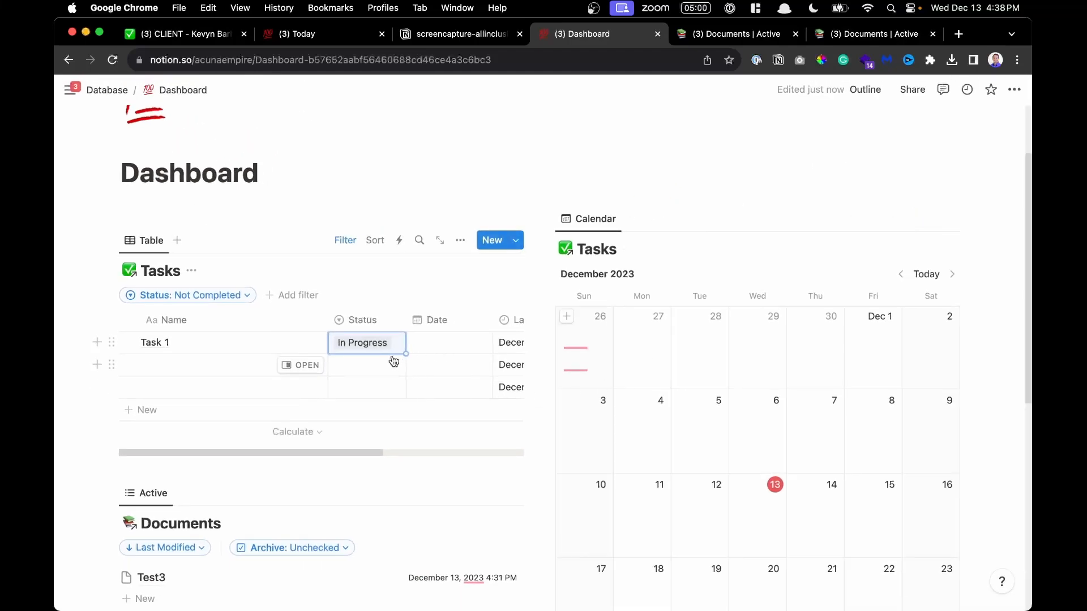
Hide the Last edited time column, leaving Name, Status and Date in the Tasks table
scroll(443, 355, right, 3)
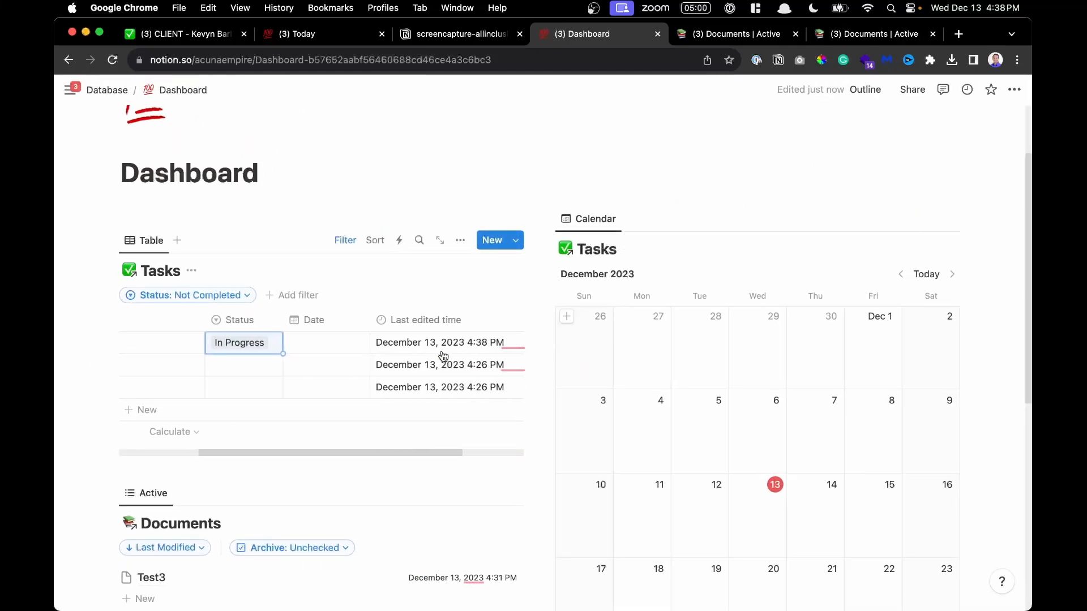
ctrl+scroll(416, 328, up, 5)
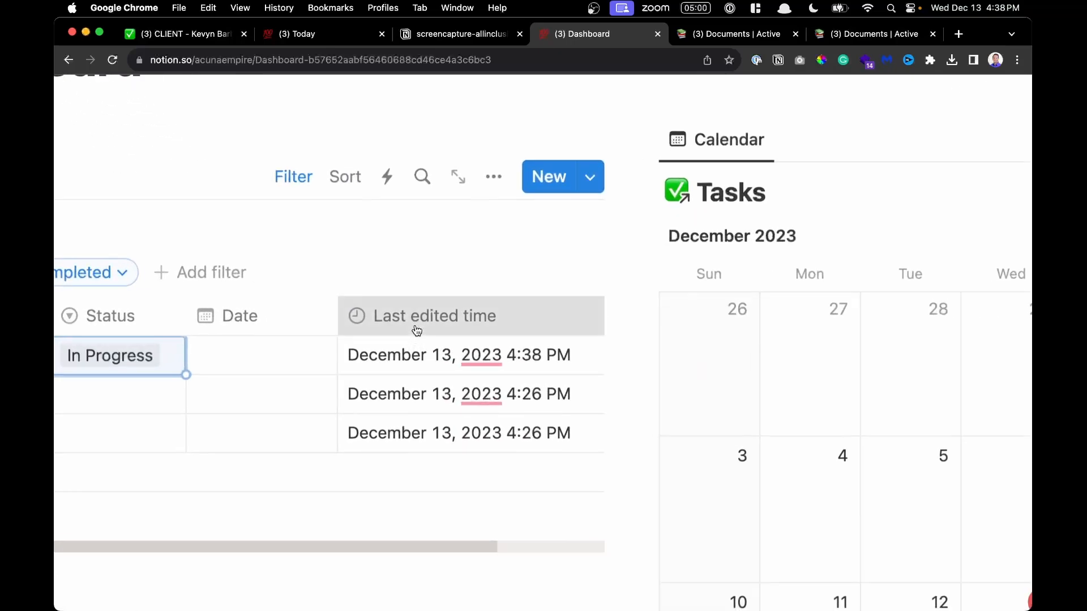
click(413, 327)
scroll(455, 452, down, 3)
scroll(456, 451, down, 3)
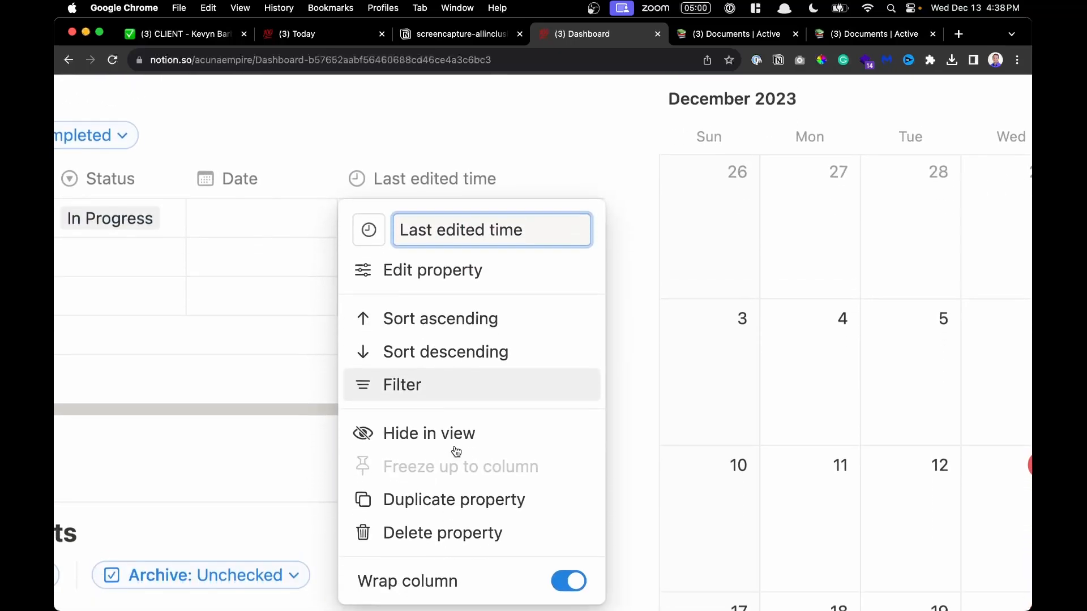
click(451, 420)
scroll(469, 235, left, 5)
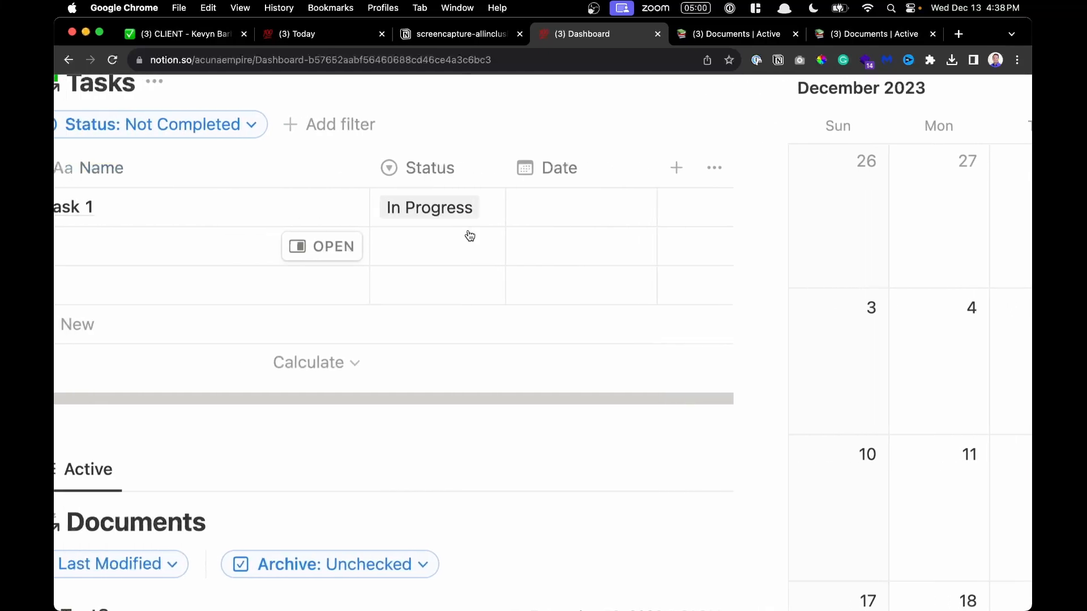
scroll(557, 191, left, 3)
scroll(556, 191, left, 3)
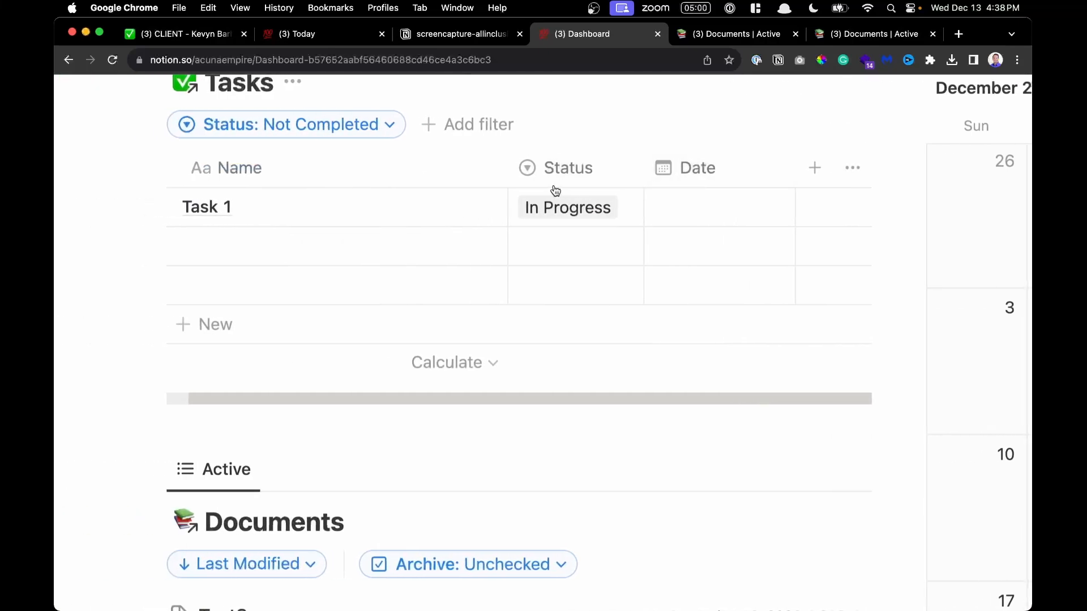
scroll(512, 174, up, 4)
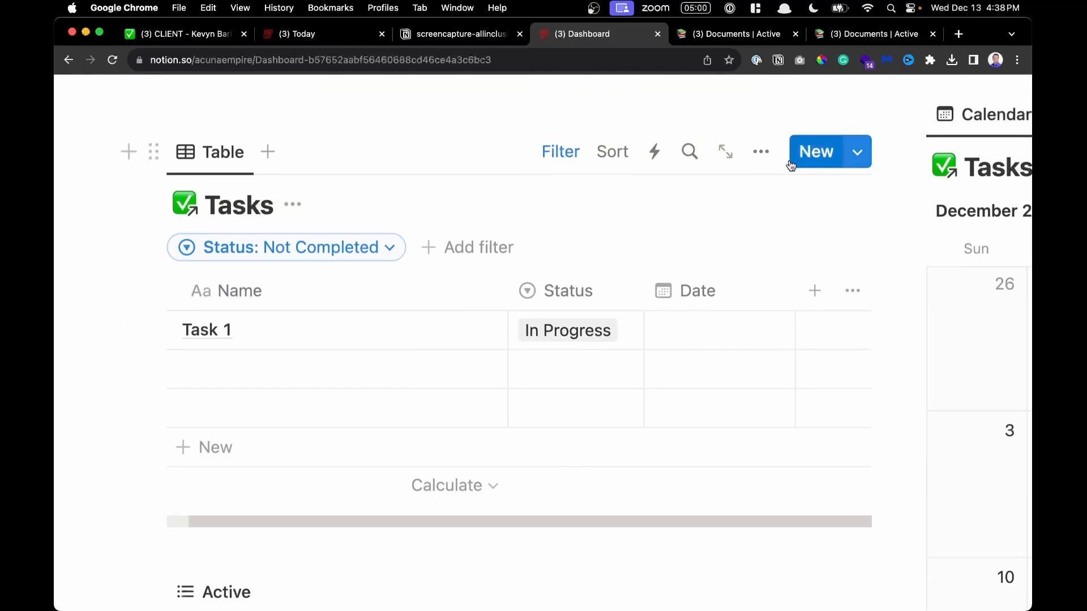
Change the Dashboard's Tasks view layout from Table to List
click(225, 152)
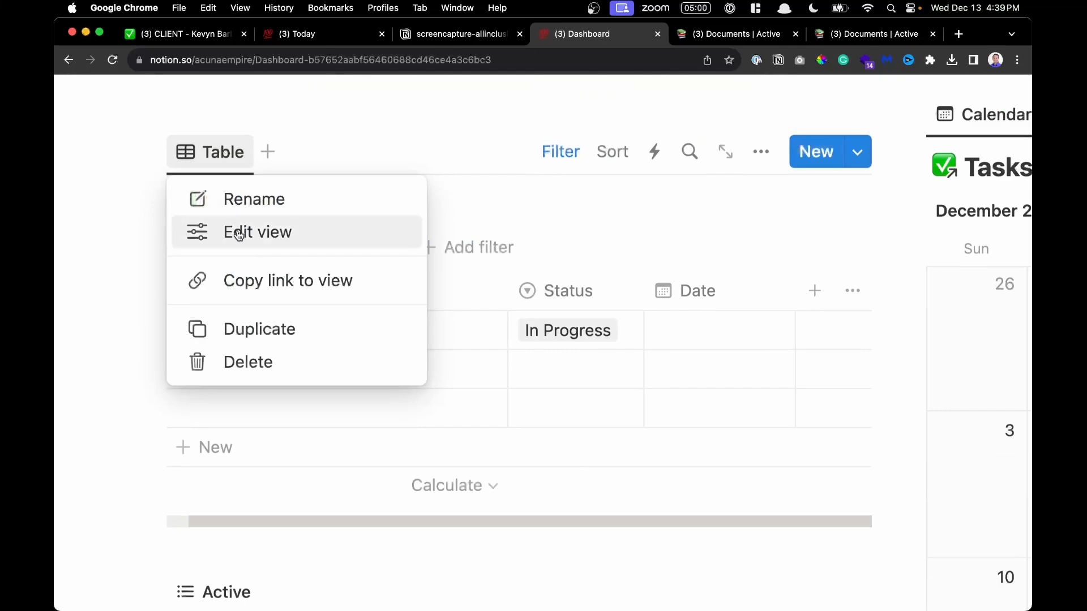
click(238, 234)
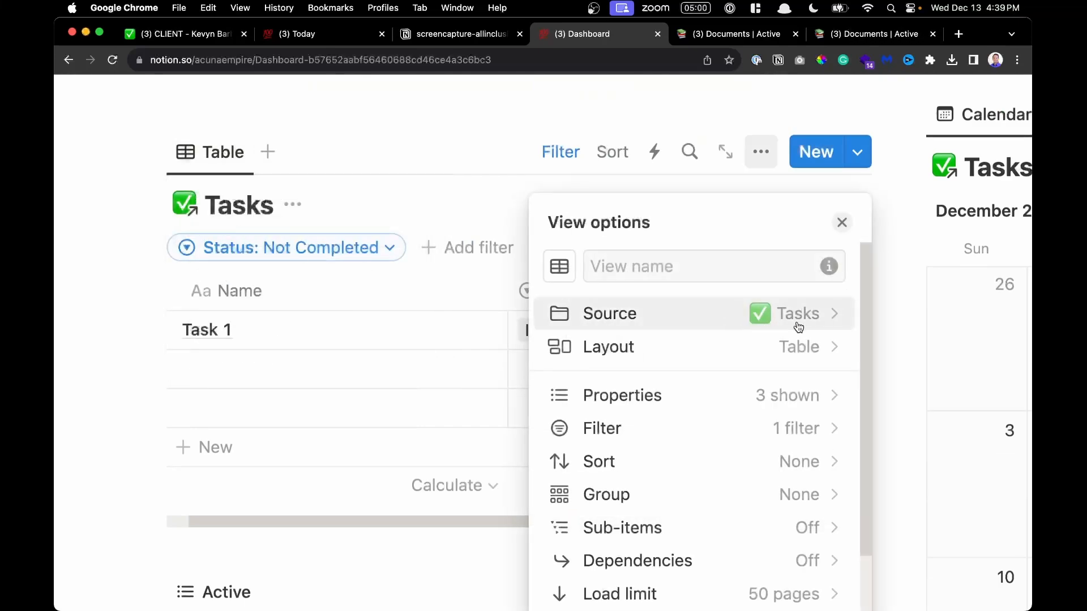
click(795, 358)
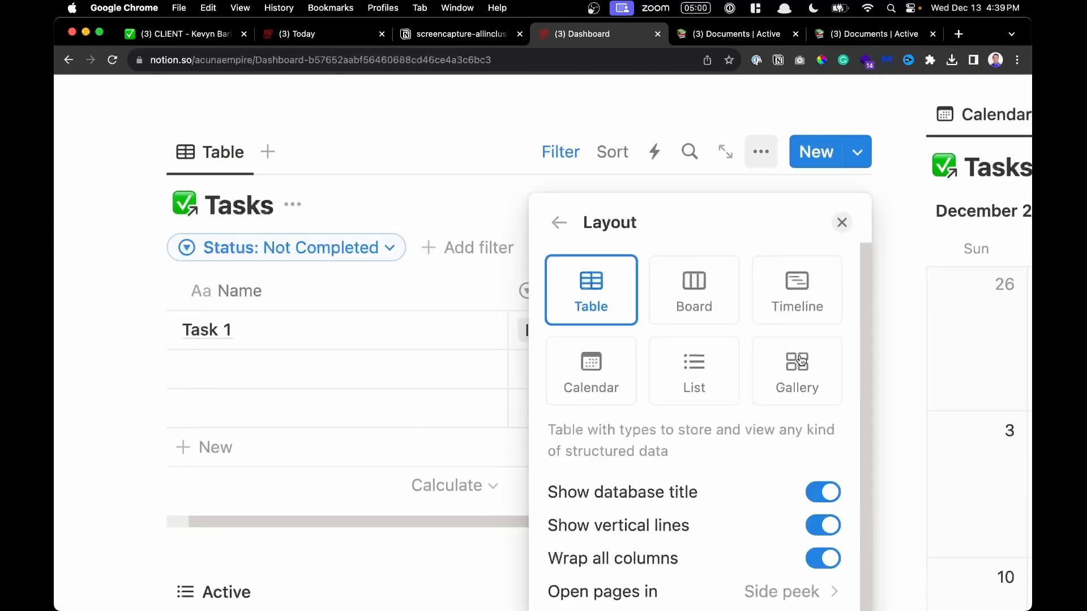
click(691, 378)
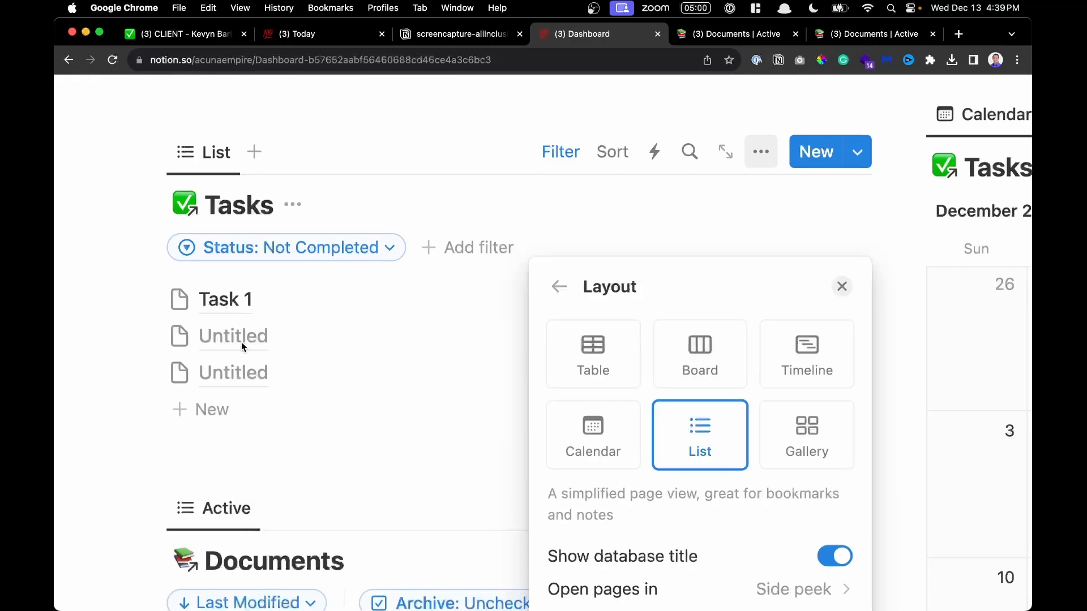
scroll(688, 480, down, 2)
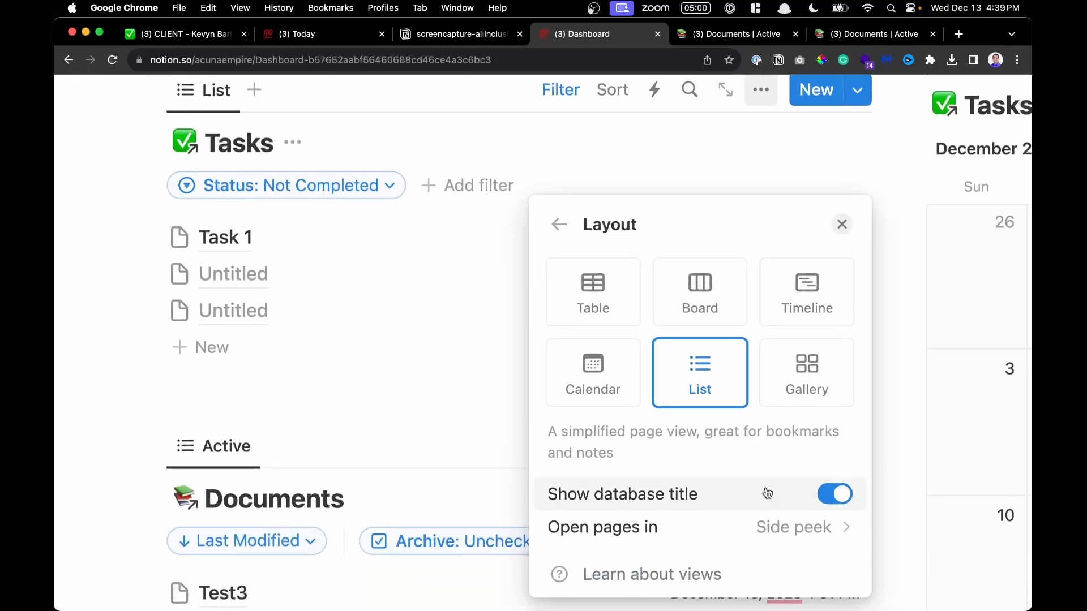
click(422, 362)
scroll(643, 294, up, 1)
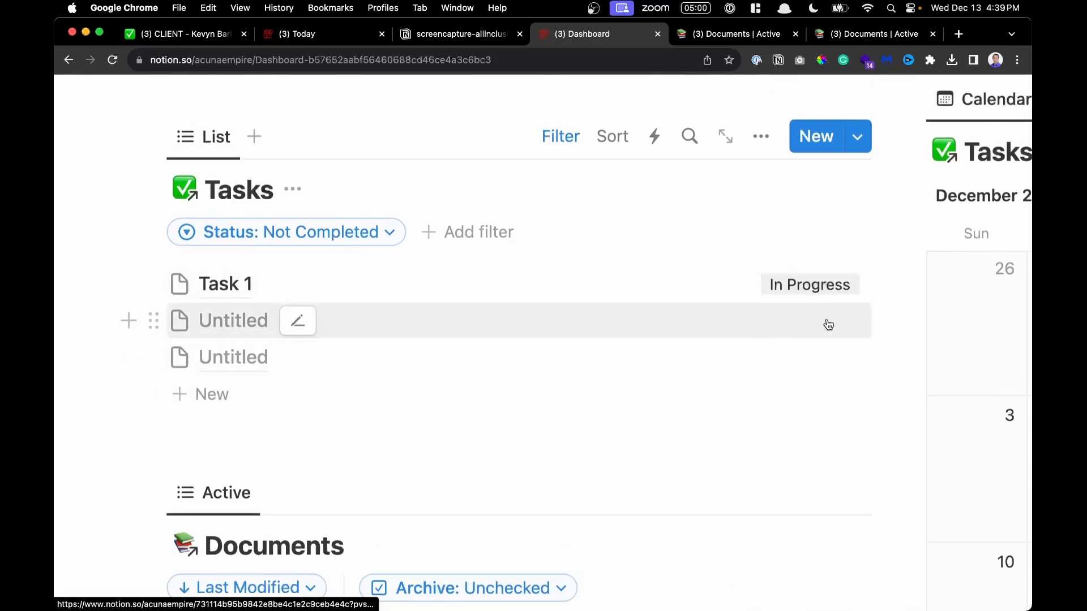
Set both Untitled tasks' Status to In Progress
click(795, 324)
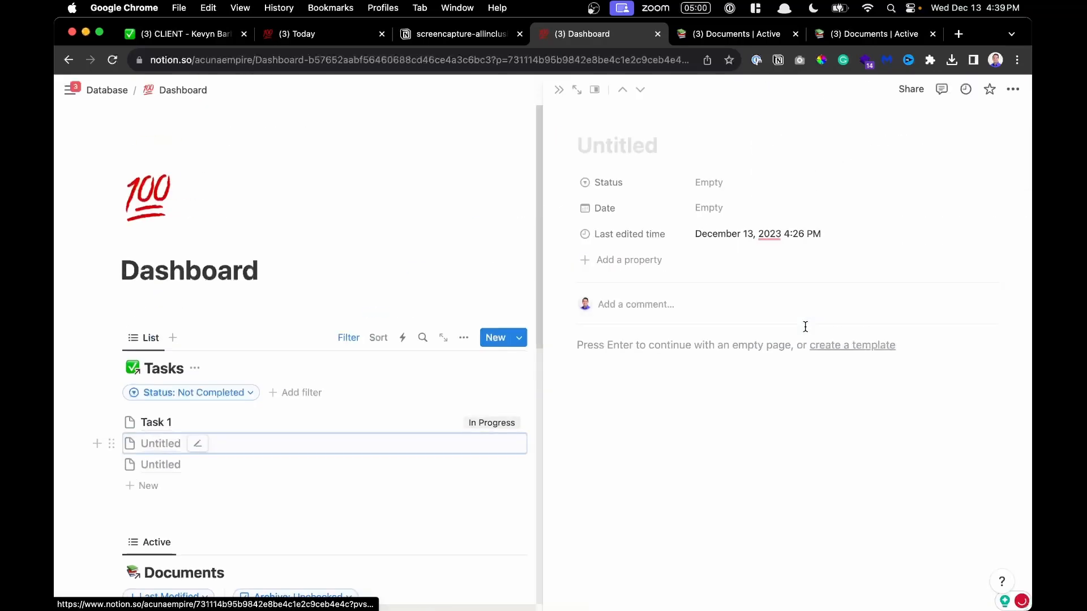
click(778, 179)
click(772, 233)
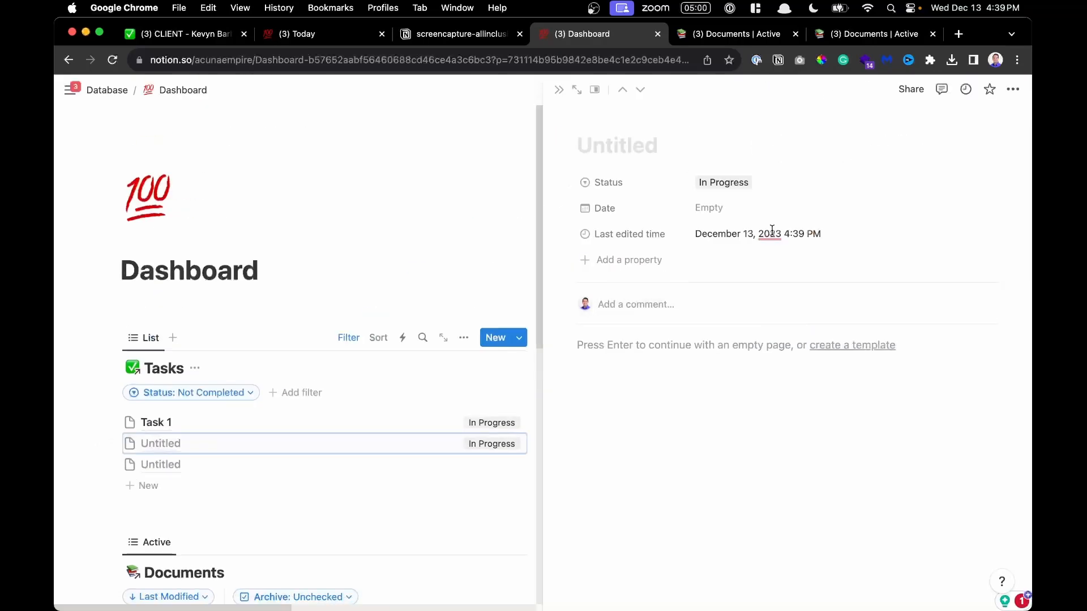
click(492, 463)
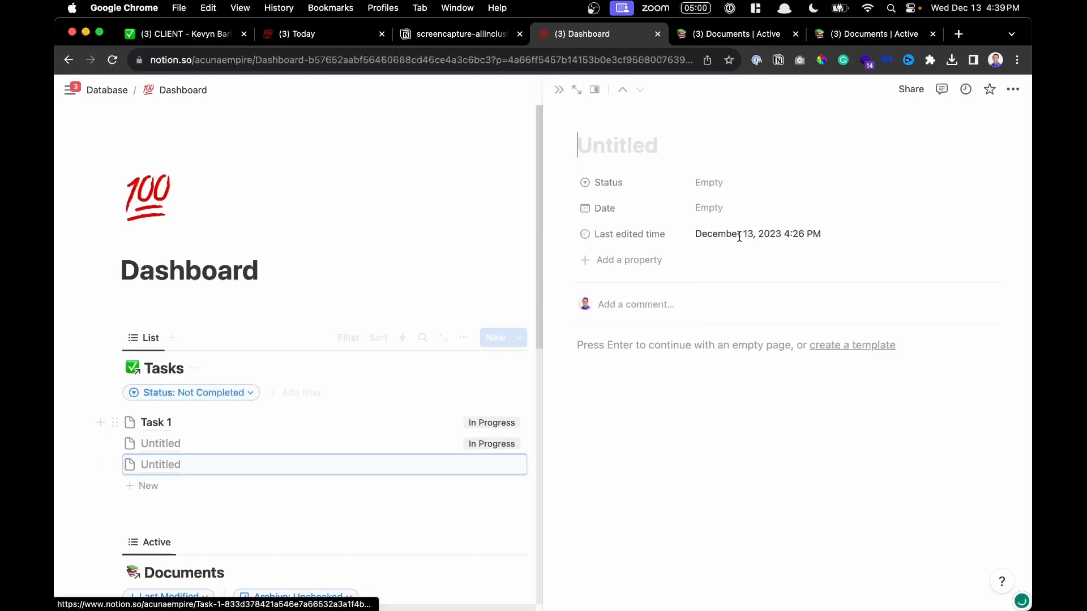
click(749, 183)
click(735, 228)
scroll(388, 284, down, 5)
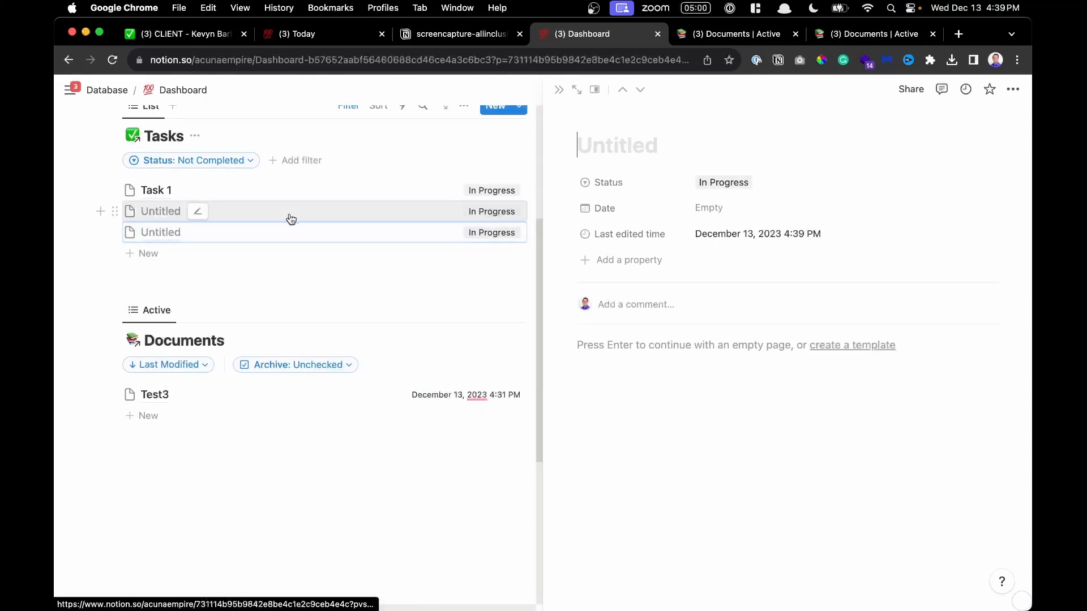
Name the two Untitled tasks 'Task 2' and 'Task 3'
click(287, 217)
text(Task 2)
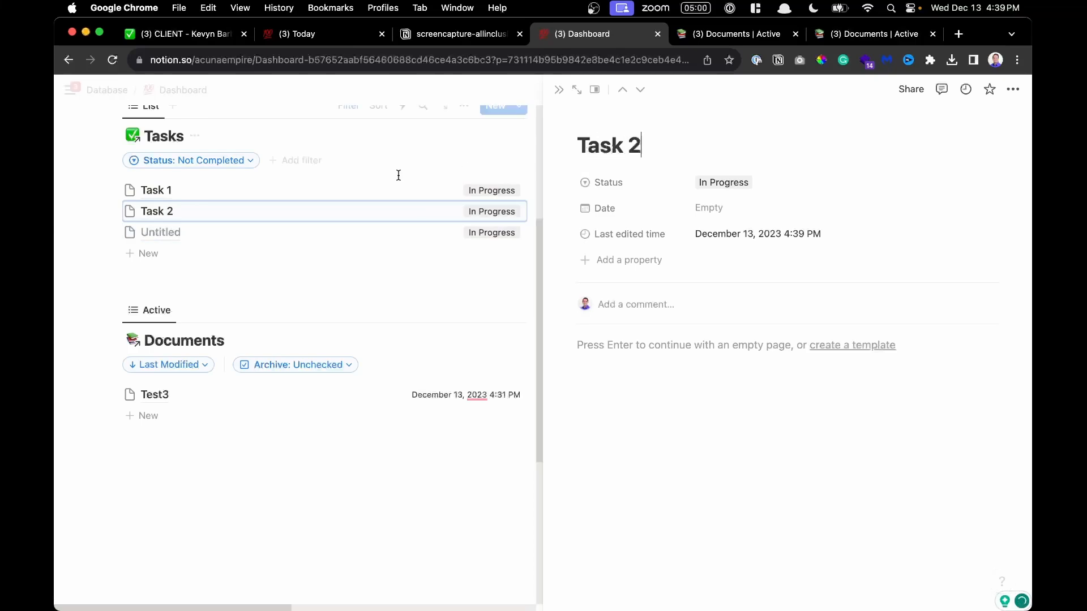
click(254, 234)
text(Task 3)
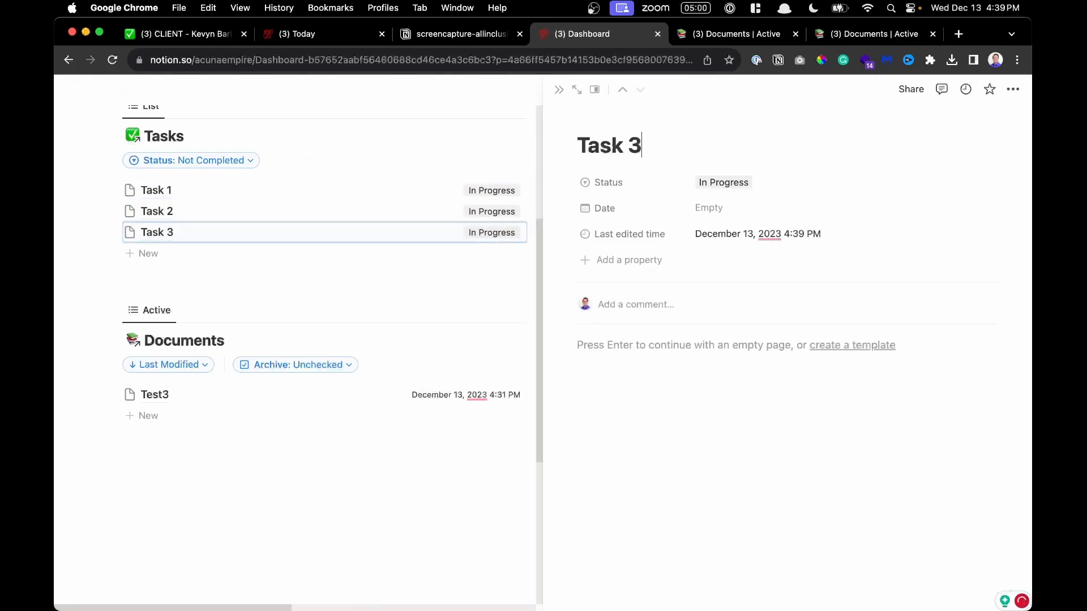
click(345, 294)
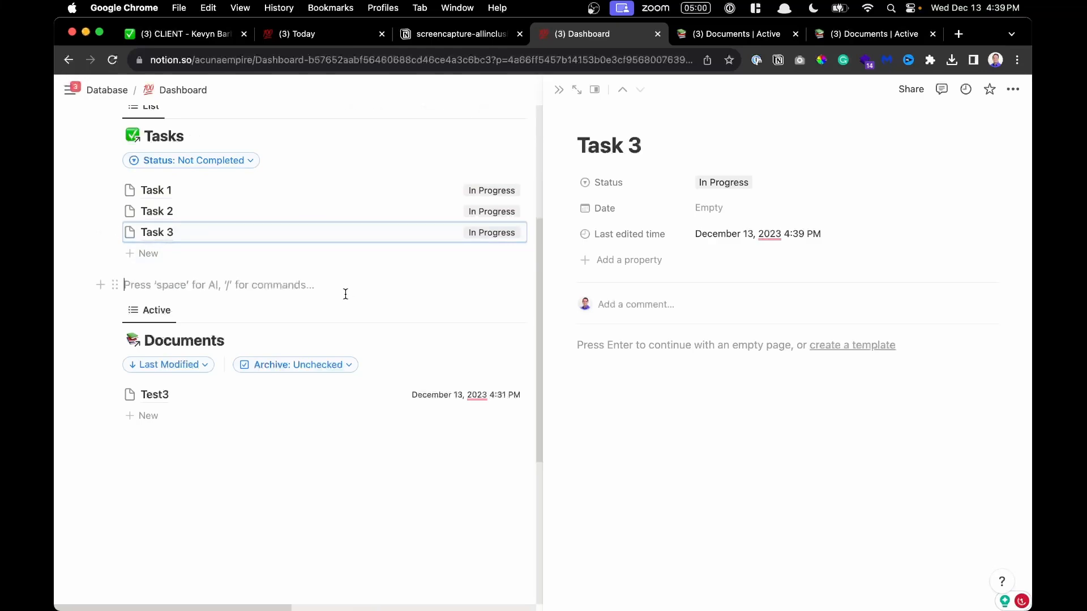
Return to the Dashboard page through the Tasks database breadcrumbs
scroll(345, 294, up, 5)
click(576, 90)
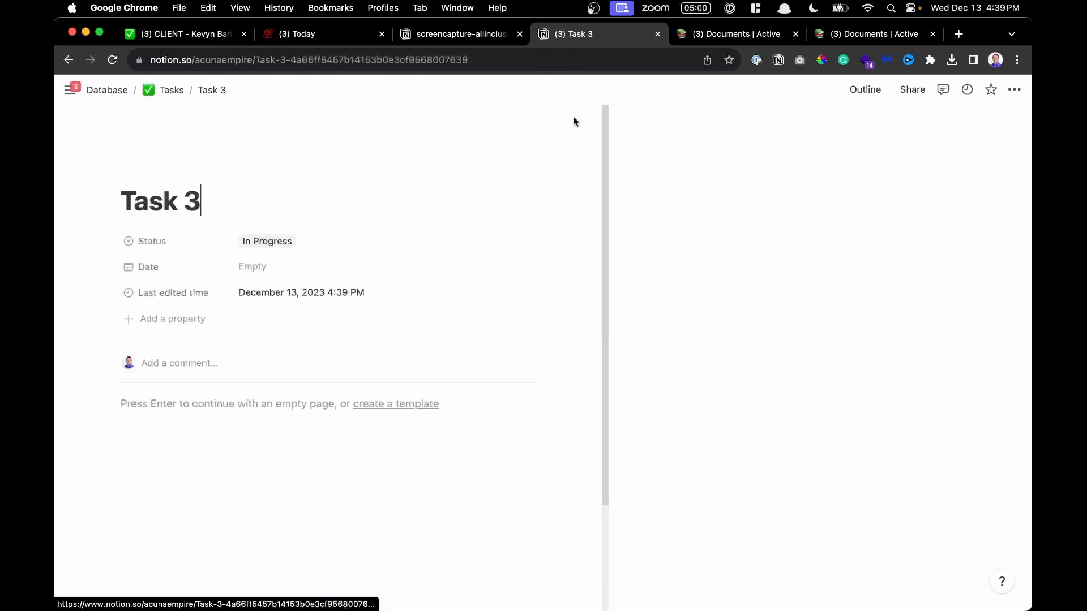
click(171, 90)
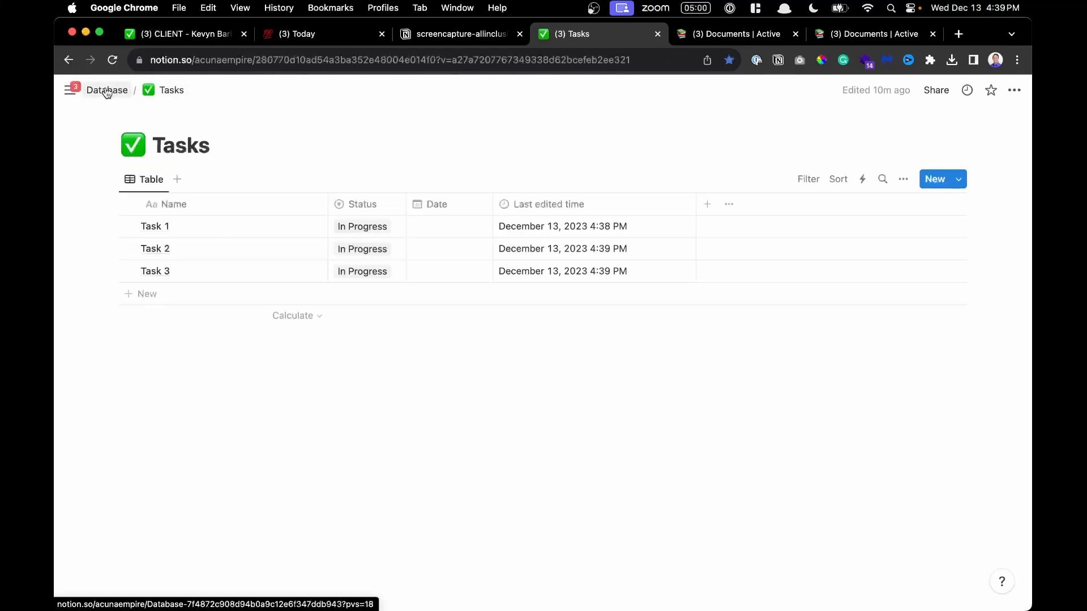
click(107, 90)
click(368, 233)
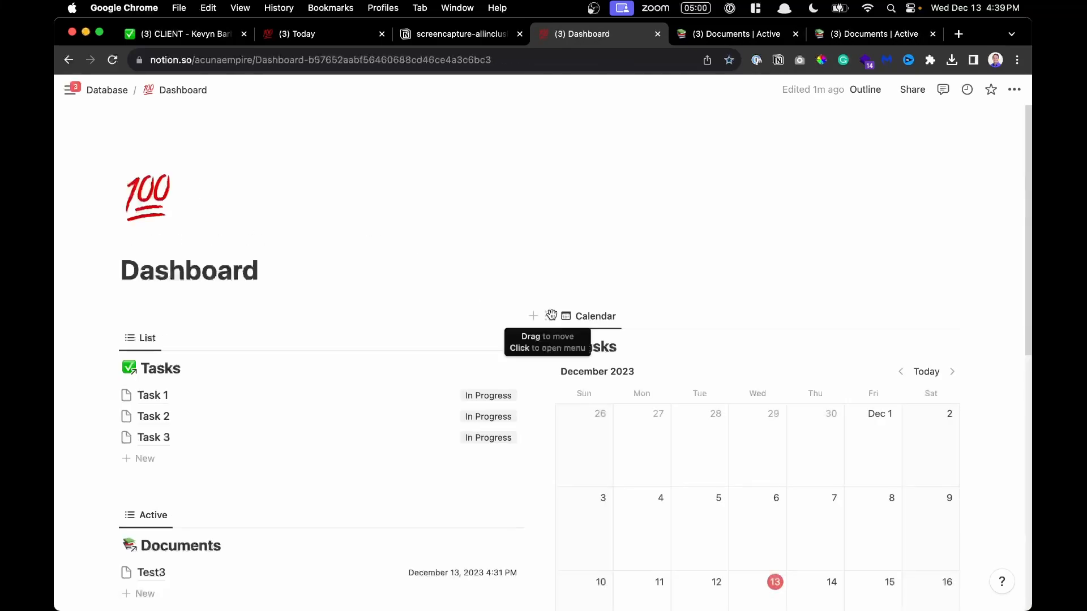
Drag Task 1, Task 2 and Task 3 onto December 13, 14 and 15 in the calendar
scroll(551, 315, down, 2)
scroll(552, 314, down, 1)
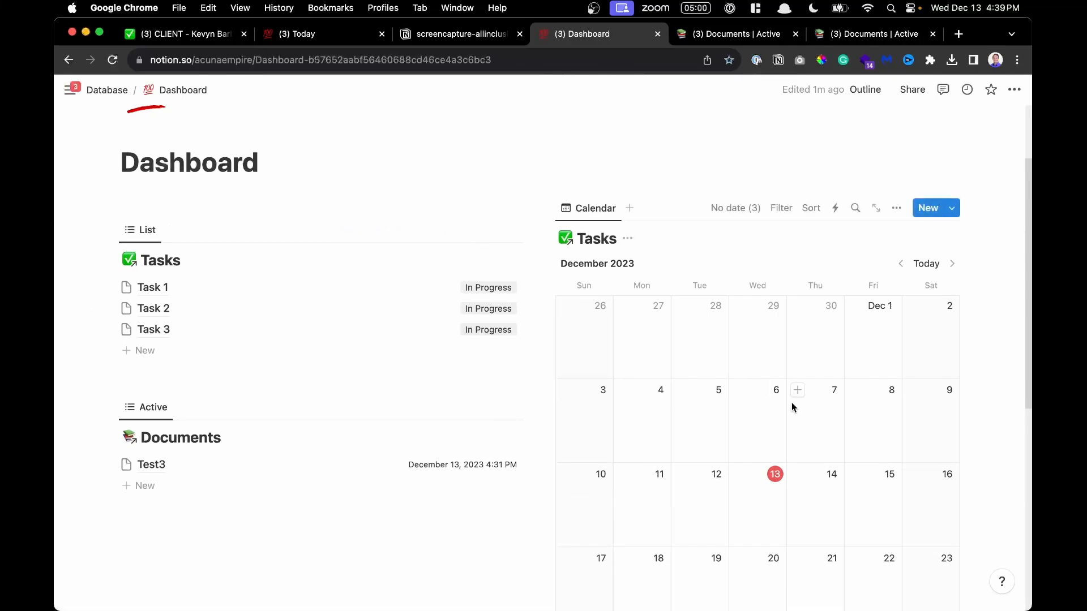
scroll(794, 405, down, 4)
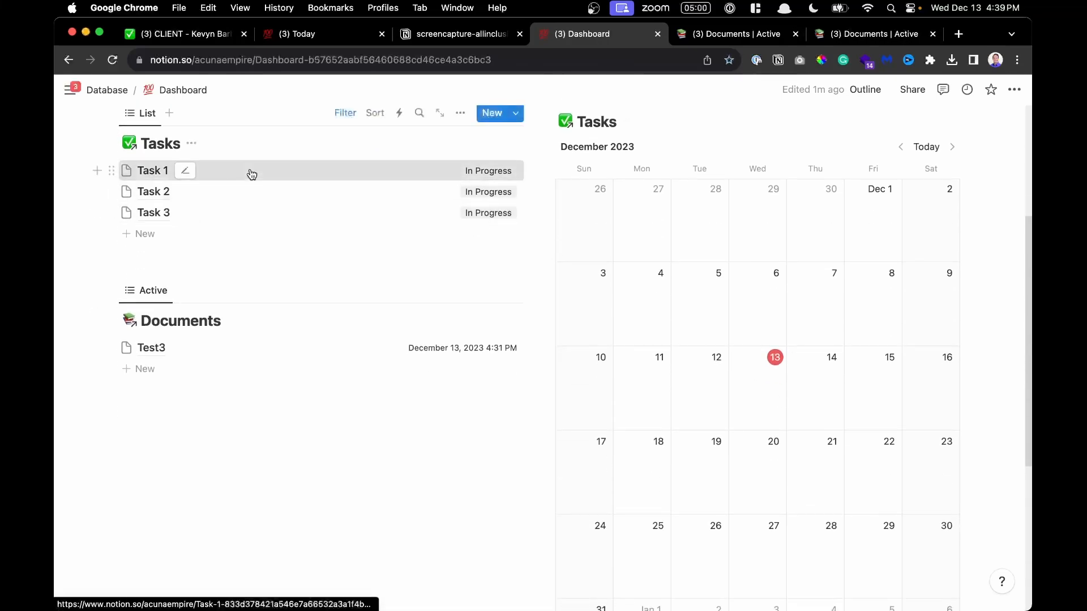
drag(250, 172, 769, 429)
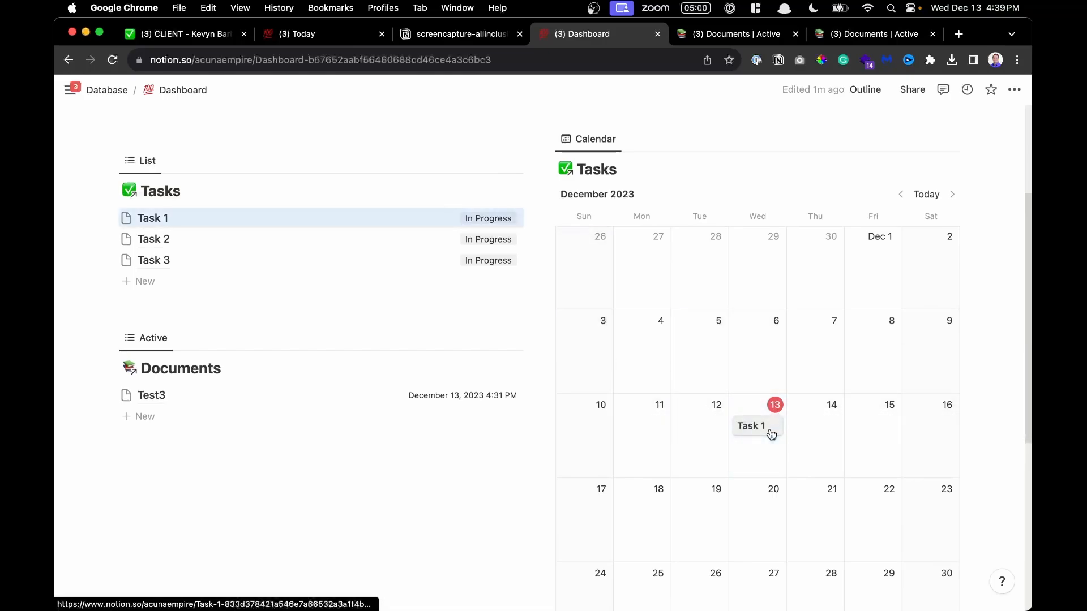
drag(240, 240, 809, 433)
drag(199, 266, 877, 436)
scroll(575, 406, up, 2)
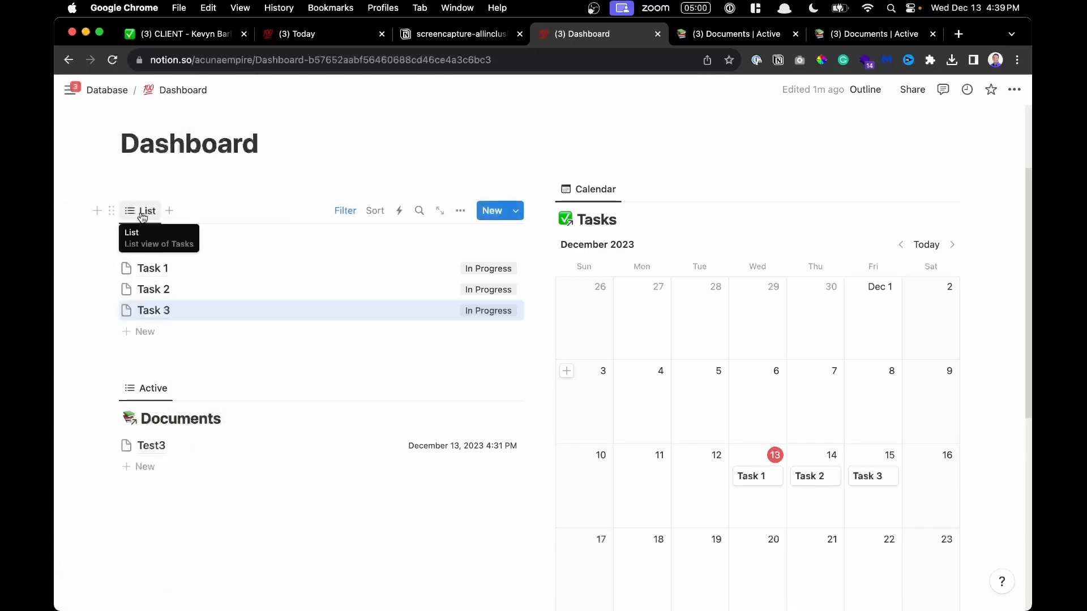
Show the Date property in the Tasks list view, revealing December 13, 14 and 15
click(142, 216)
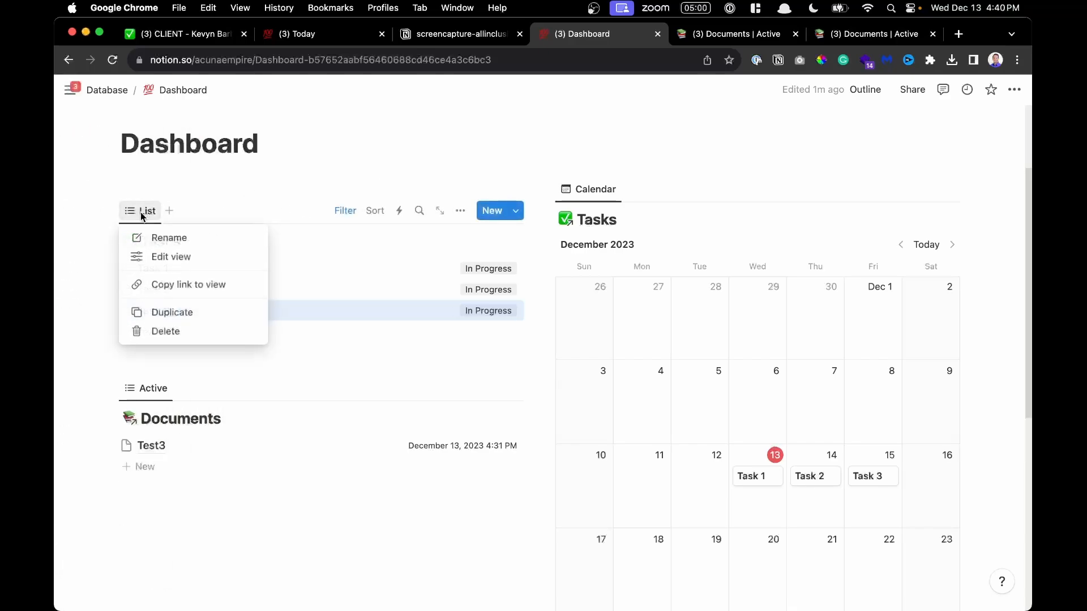
click(171, 257)
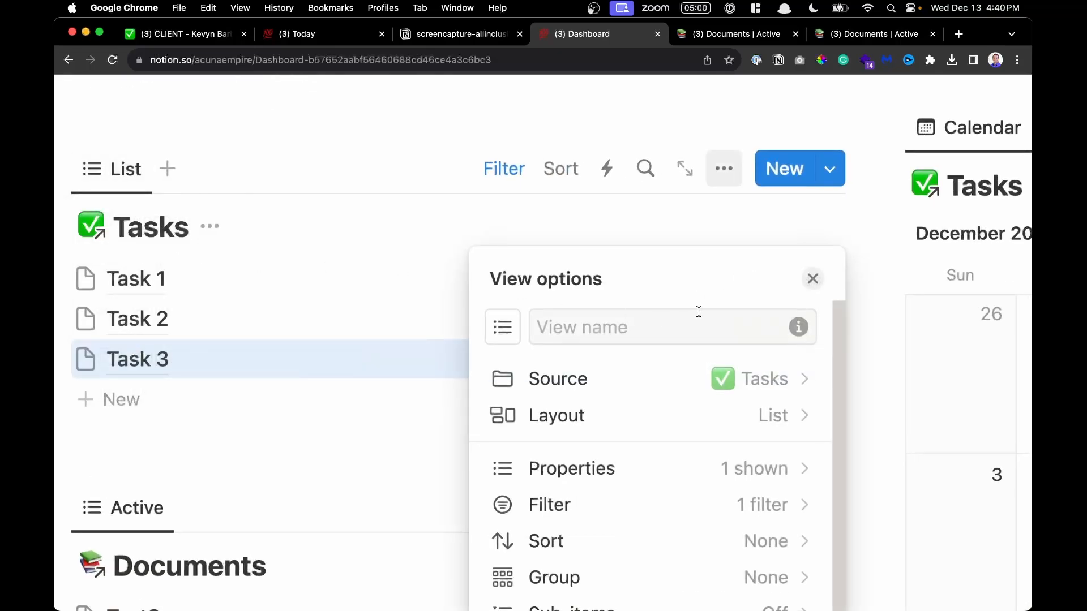
scroll(698, 312, down, 3)
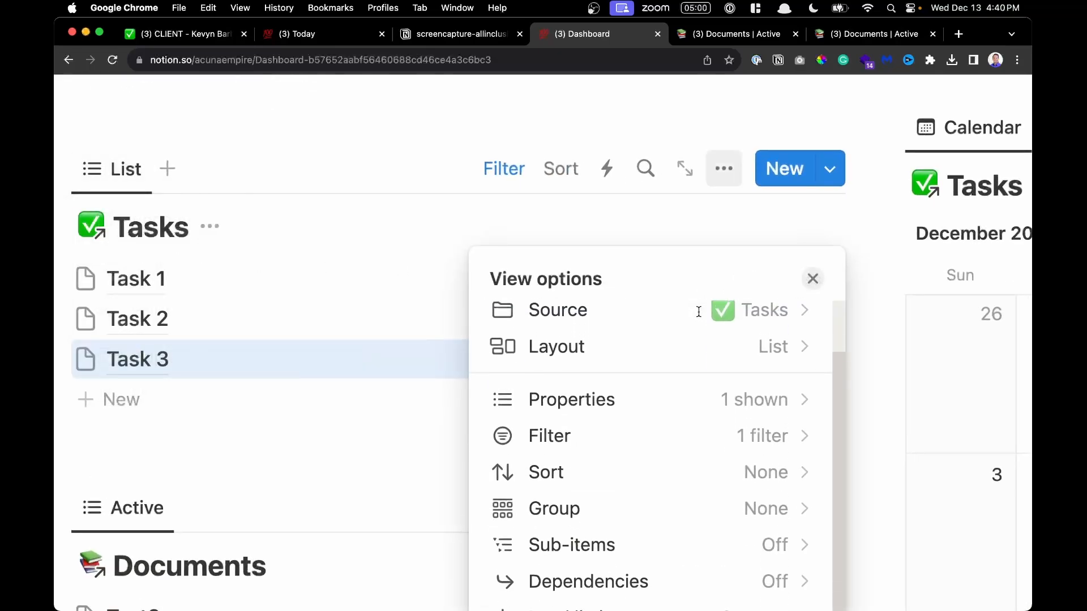
click(753, 395)
scroll(754, 395, down, 3)
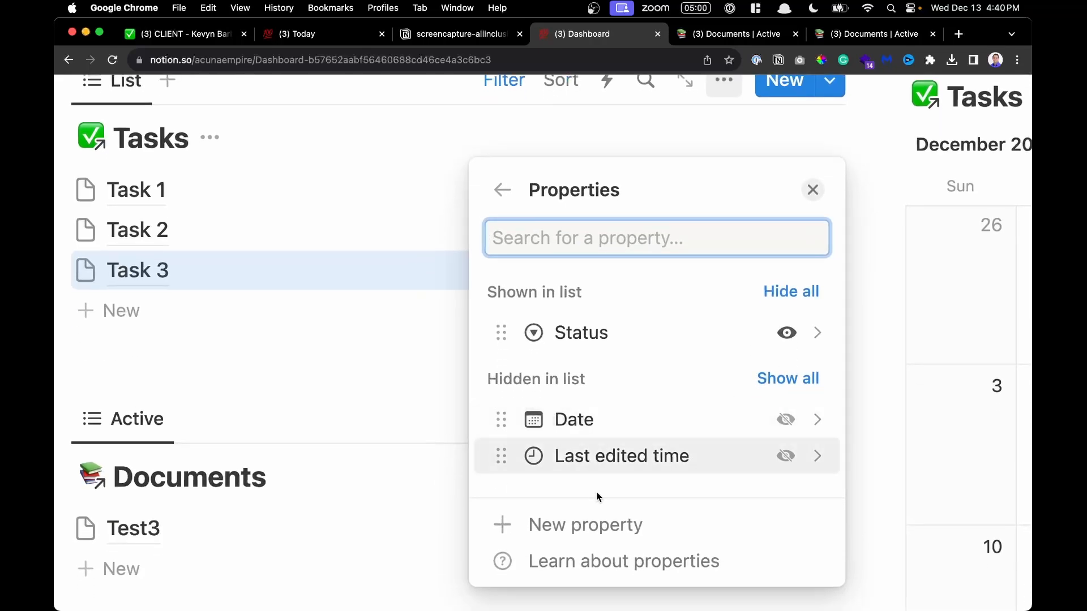
click(785, 419)
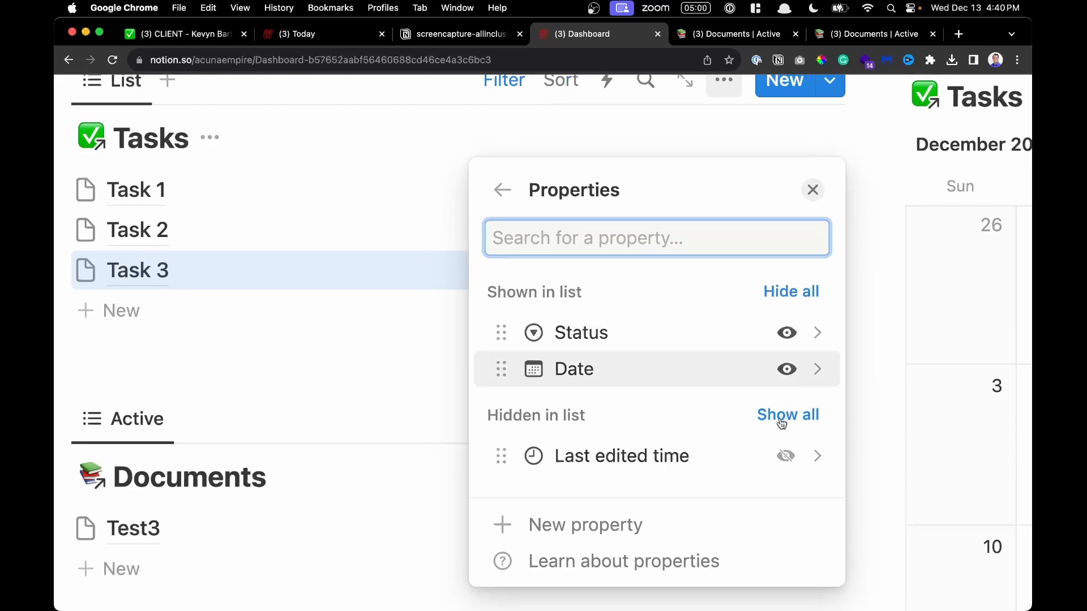
click(813, 192)
scroll(752, 244, up, 3)
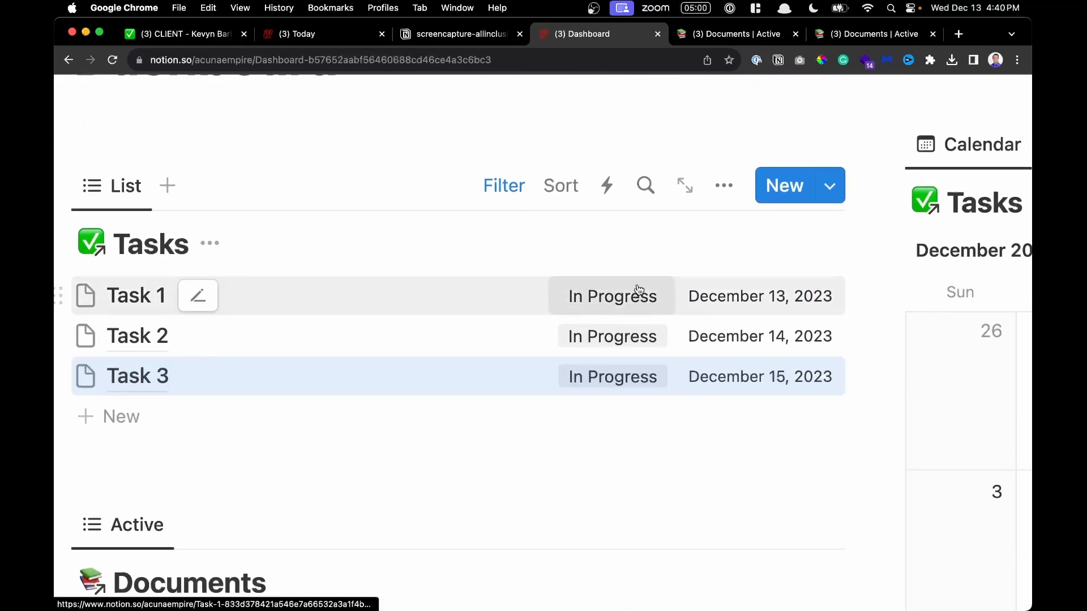
scroll(625, 380, down, 2)
scroll(628, 382, left, 2)
scroll(629, 383, right, 5)
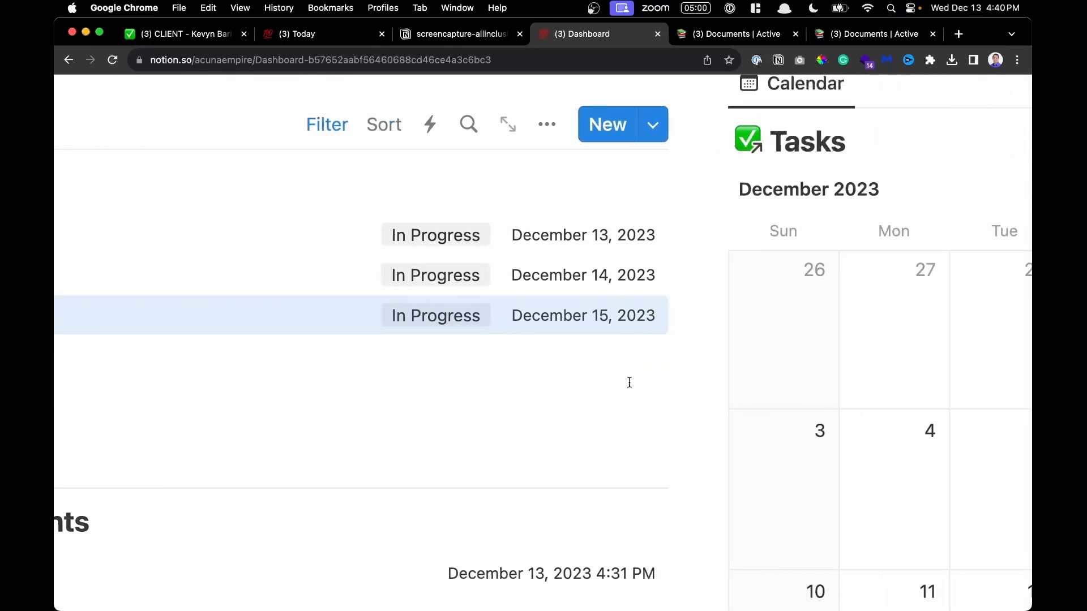
scroll(629, 383, down, 5)
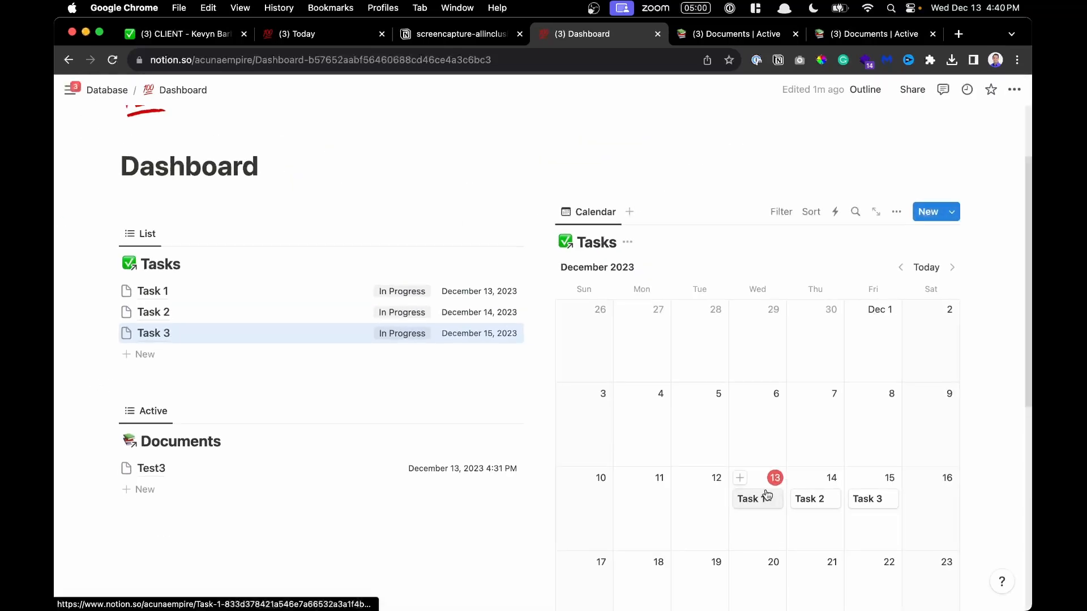
Peek at the Test3 document, close the peek, and scroll back up the Dashboard
scroll(767, 496, down, 3)
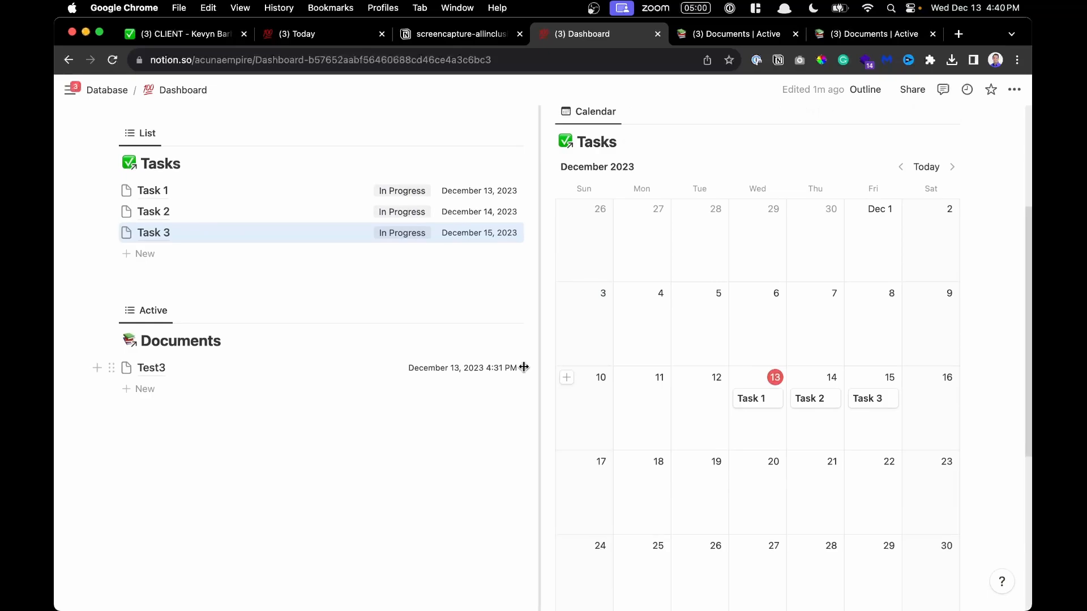
scroll(524, 367, down, 1)
scroll(525, 367, up, 2)
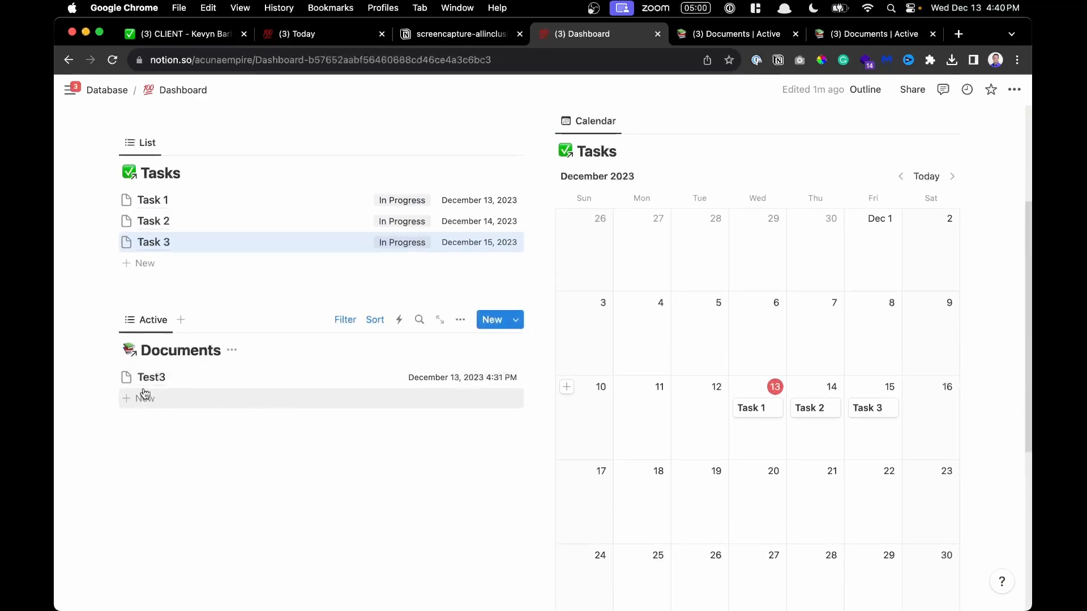
scroll(369, 374, down, 2)
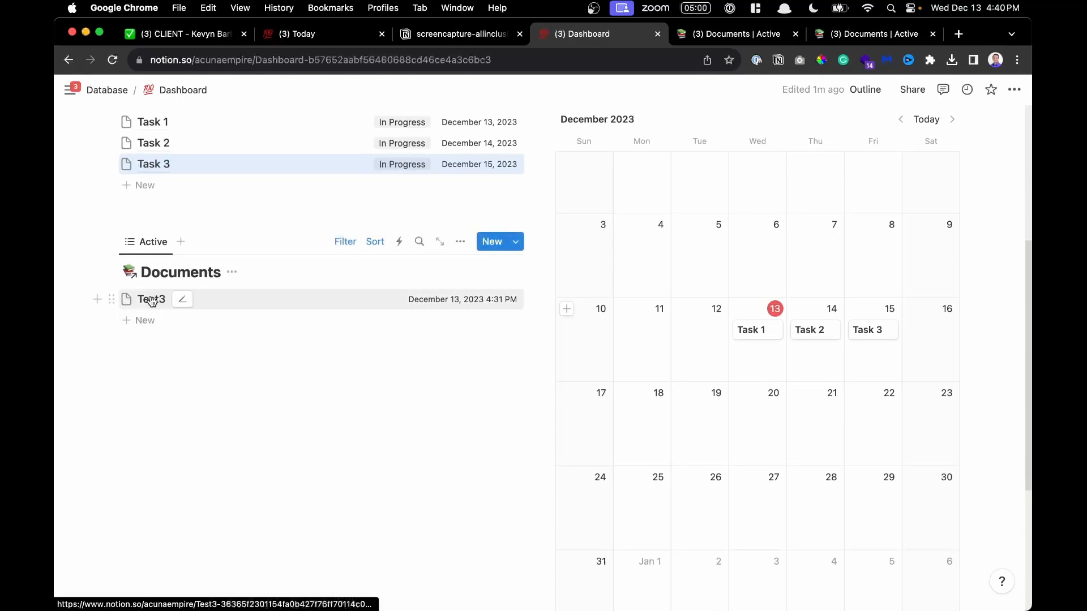
click(152, 300)
click(624, 327)
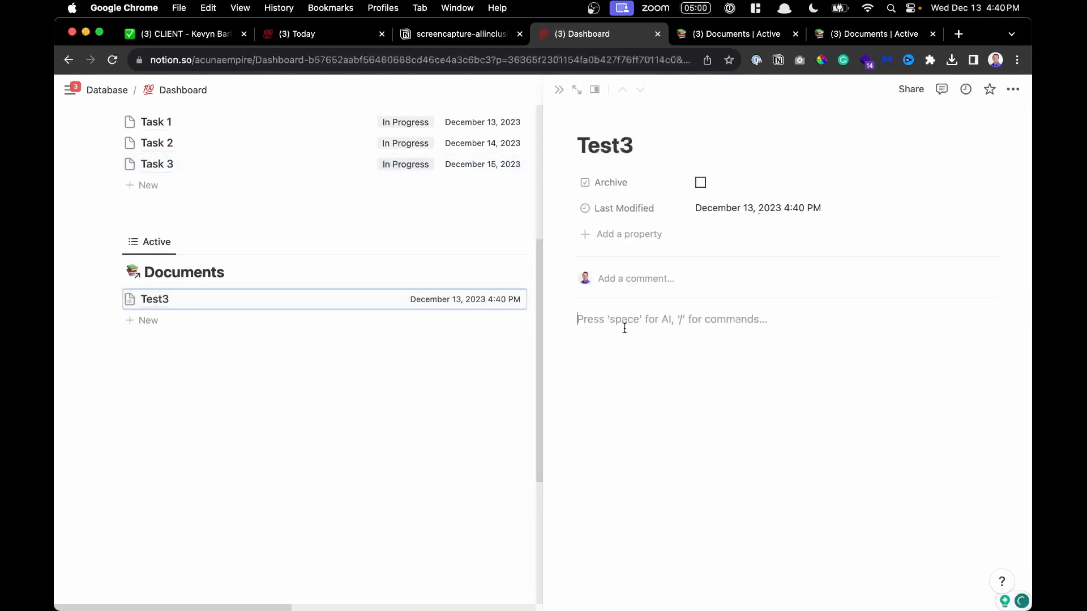
click(441, 397)
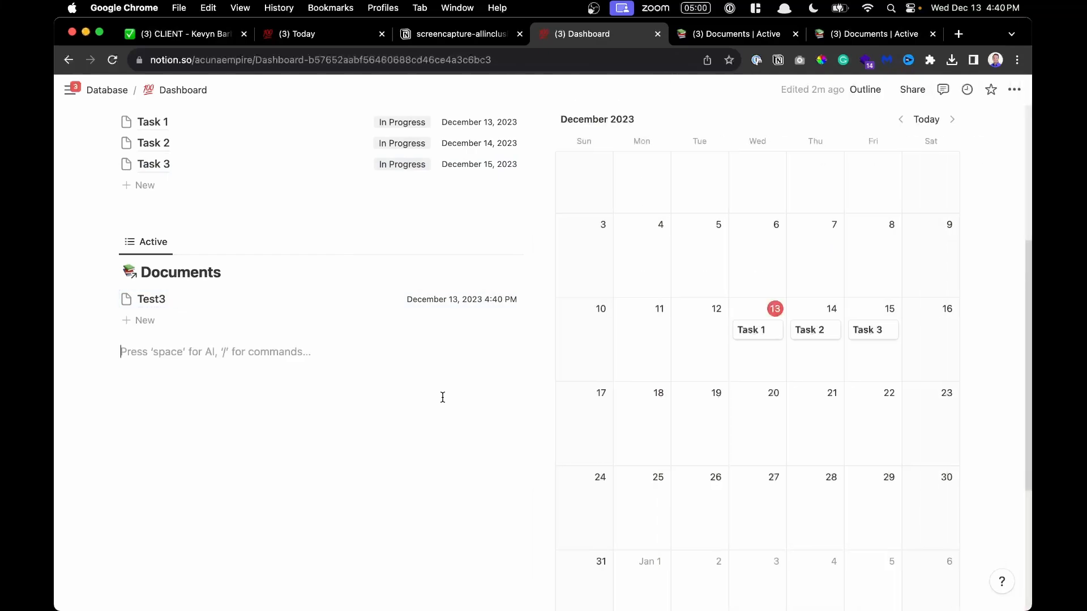
scroll(443, 399, up, 3)
scroll(444, 403, up, 3)
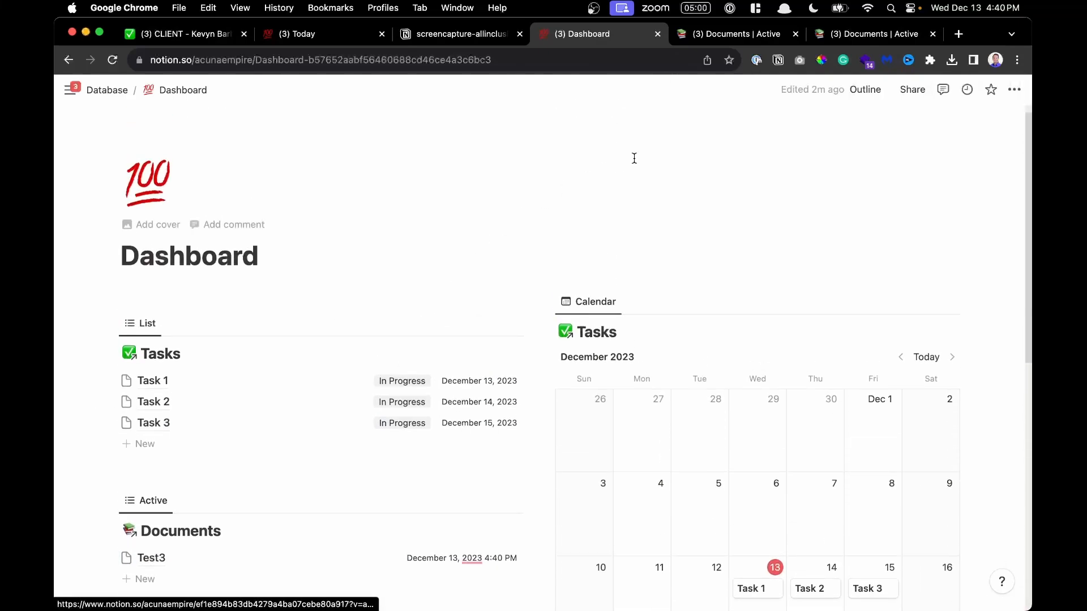
Bookmark the Notion Dashboard page in Chrome under the name 'Today Demo'
click(729, 60)
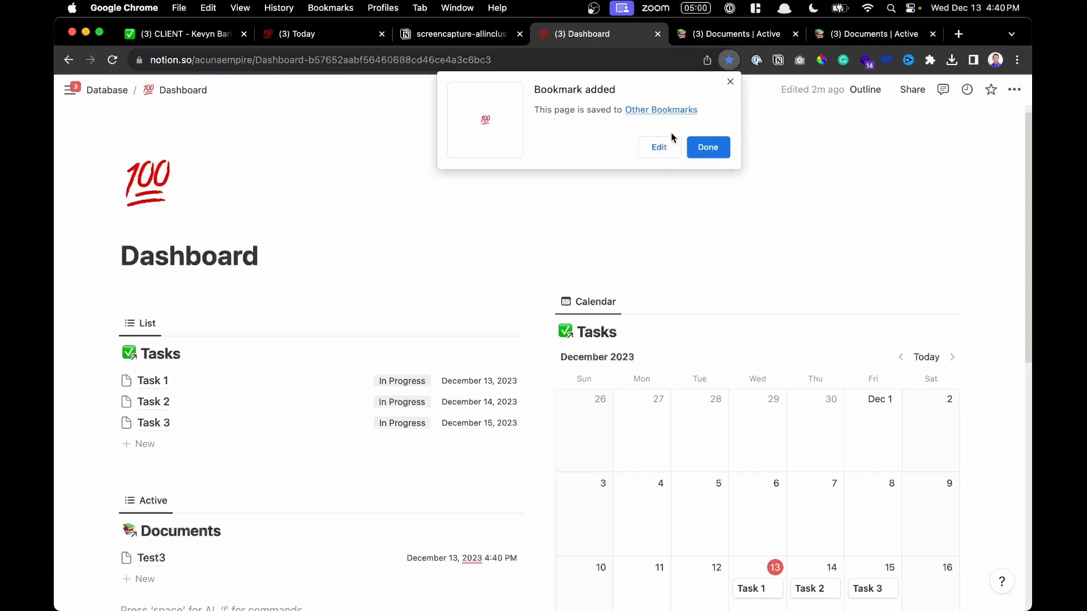
click(659, 148)
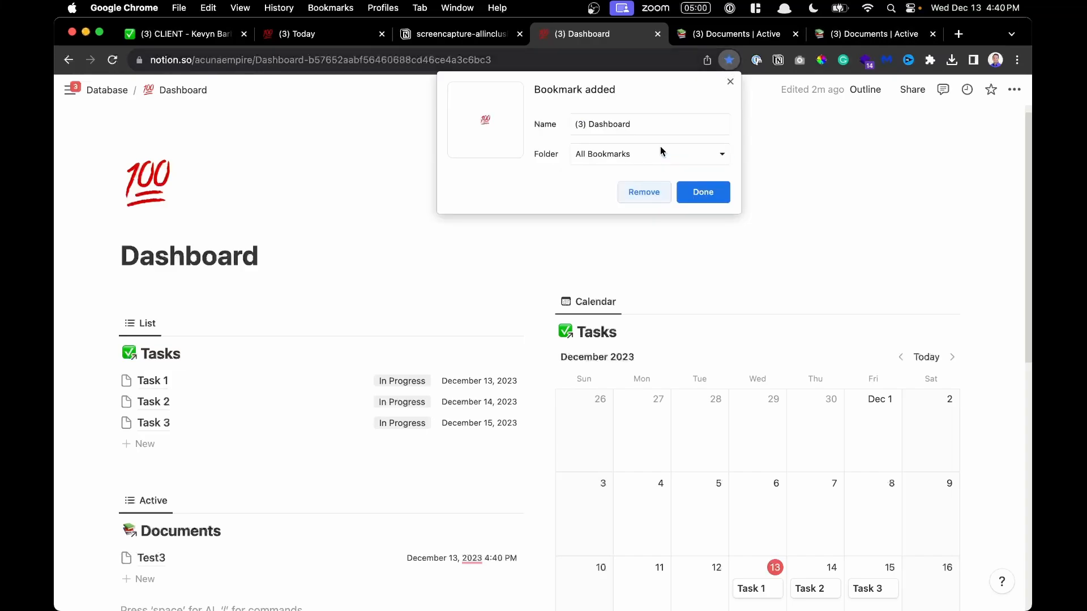
click(641, 123)
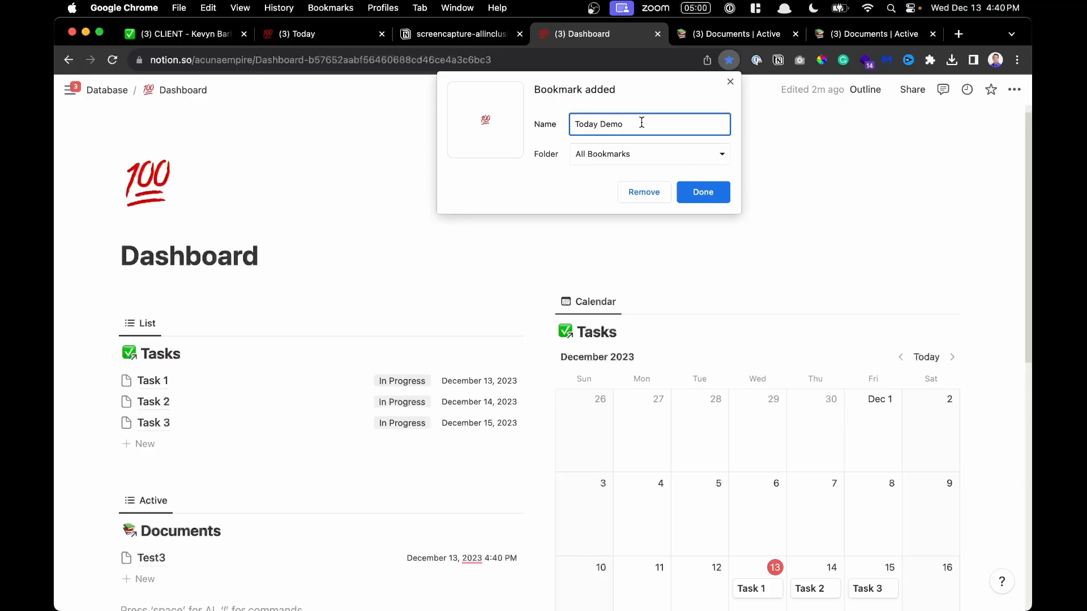
key(Return)
Search 'tod' in the launcher to test the bookmark, then dismiss it
key(alt+space)
text(tod)
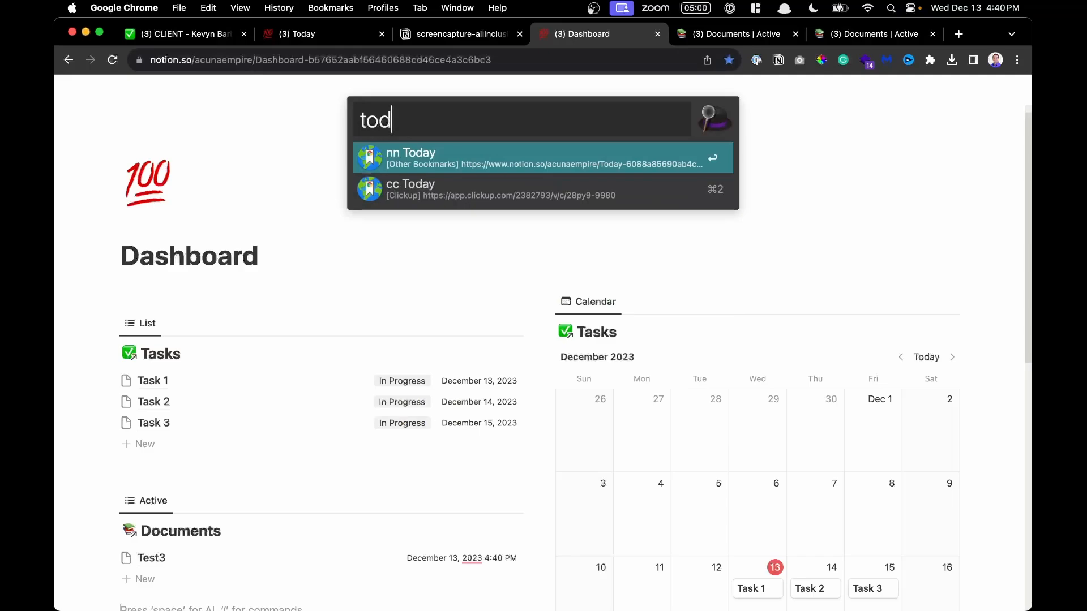
key(Escape)
Try dragging Task 3 to December 30 on the Dashboard calendar
scroll(580, 342, down, 3)
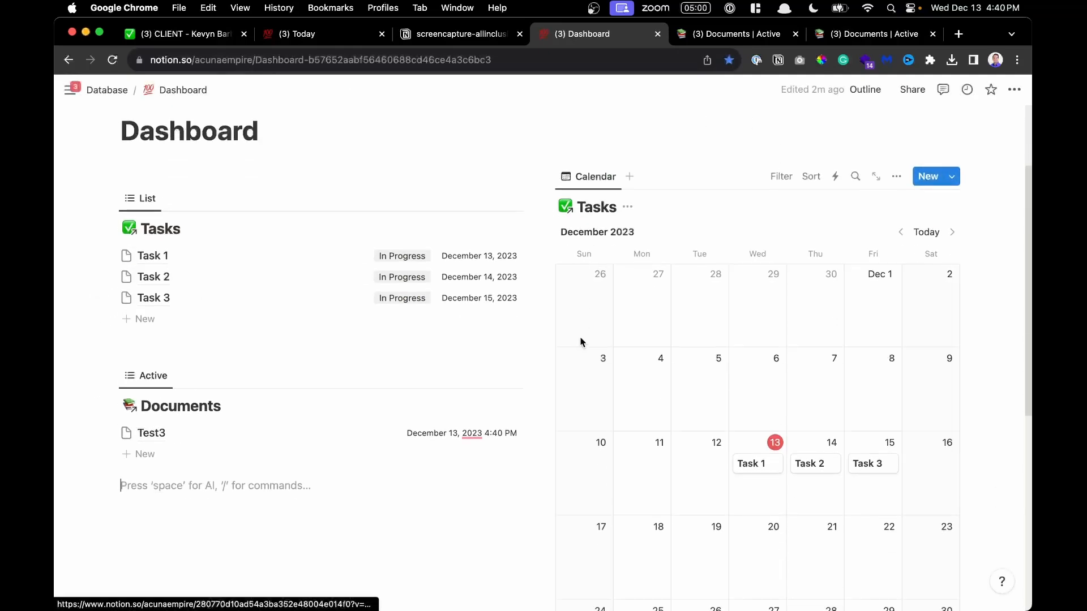
scroll(580, 342, down, 2)
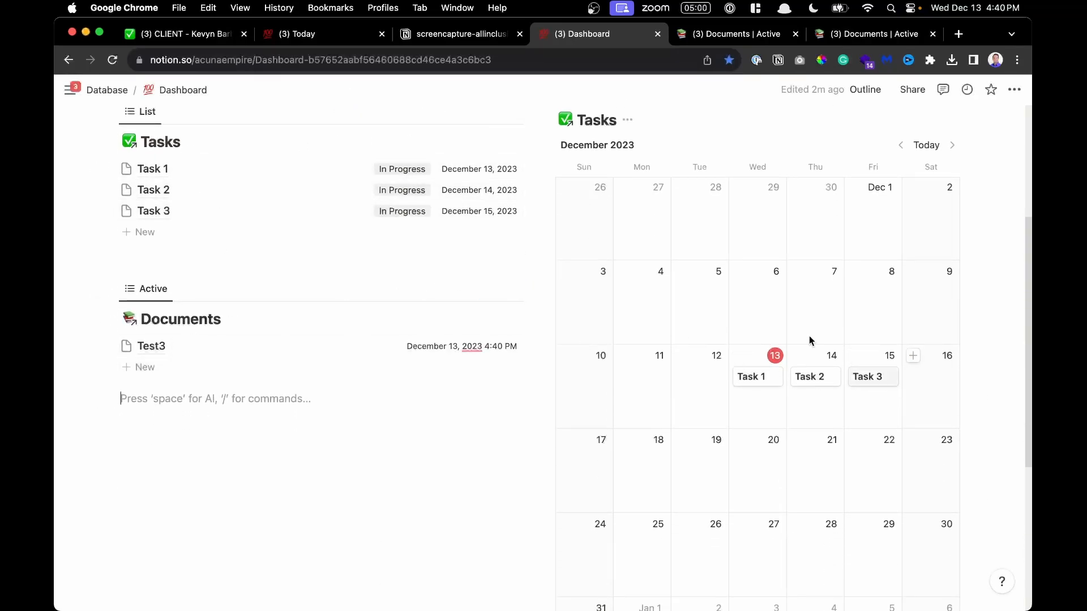
scroll(829, 529, down, 1)
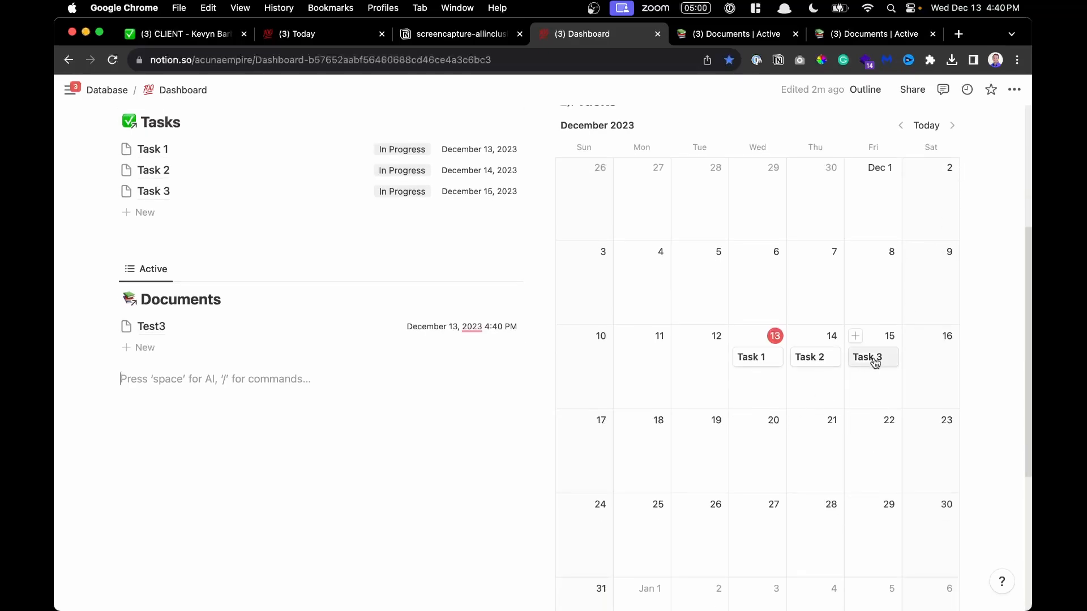
drag(873, 357, 865, 378)
scroll(860, 375, up, 3)
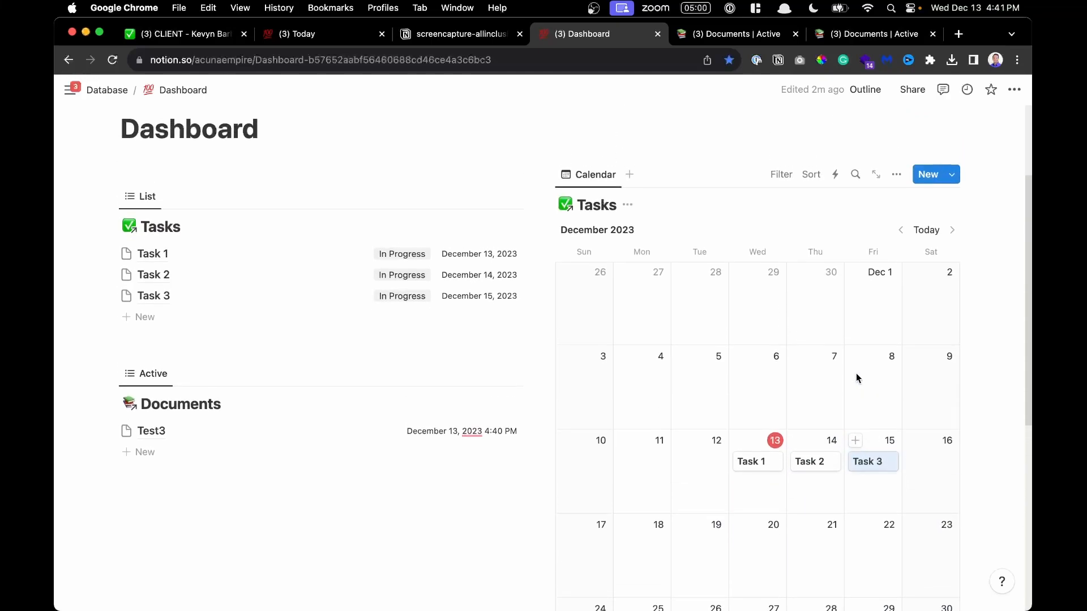
Open Task 1 in a side peek and add an empty line to its body
click(152, 253)
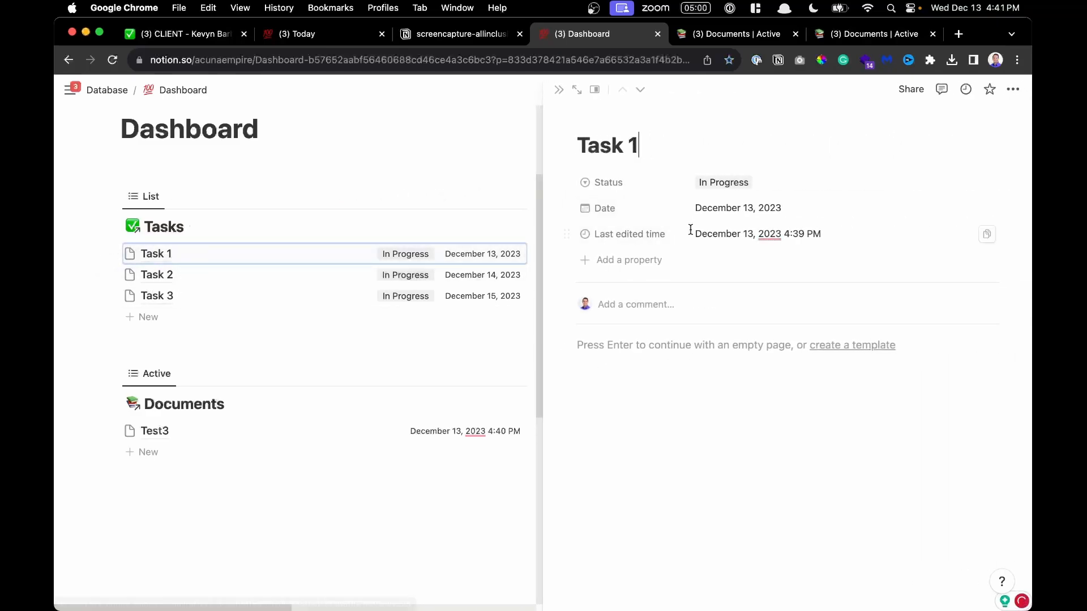
click(674, 351)
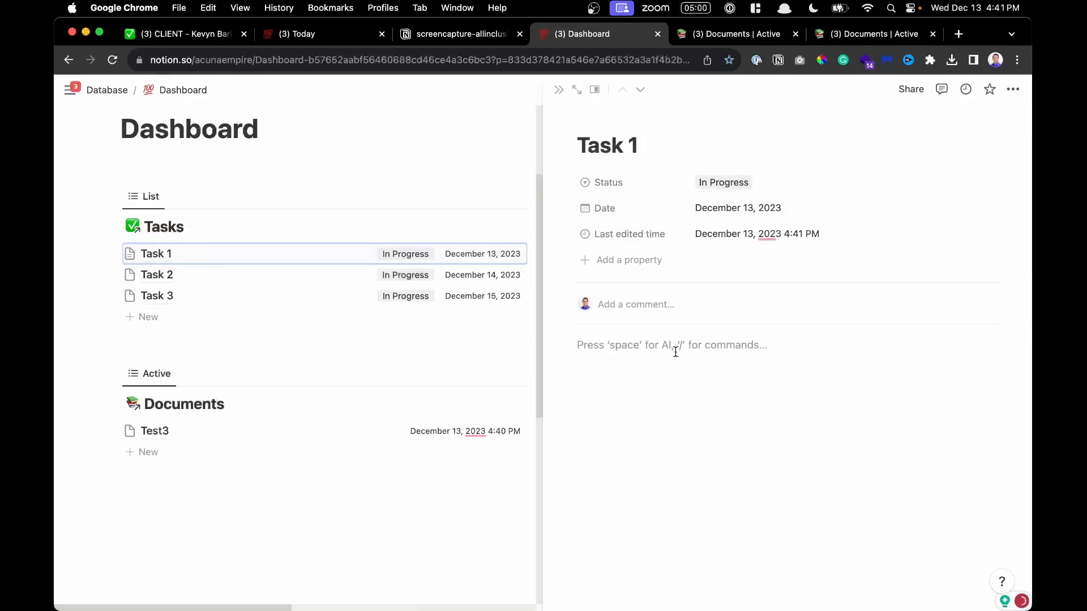
key(super+equal)
key(super+equal)
key(super+equal)
key(super+equal)
key(super+equal)
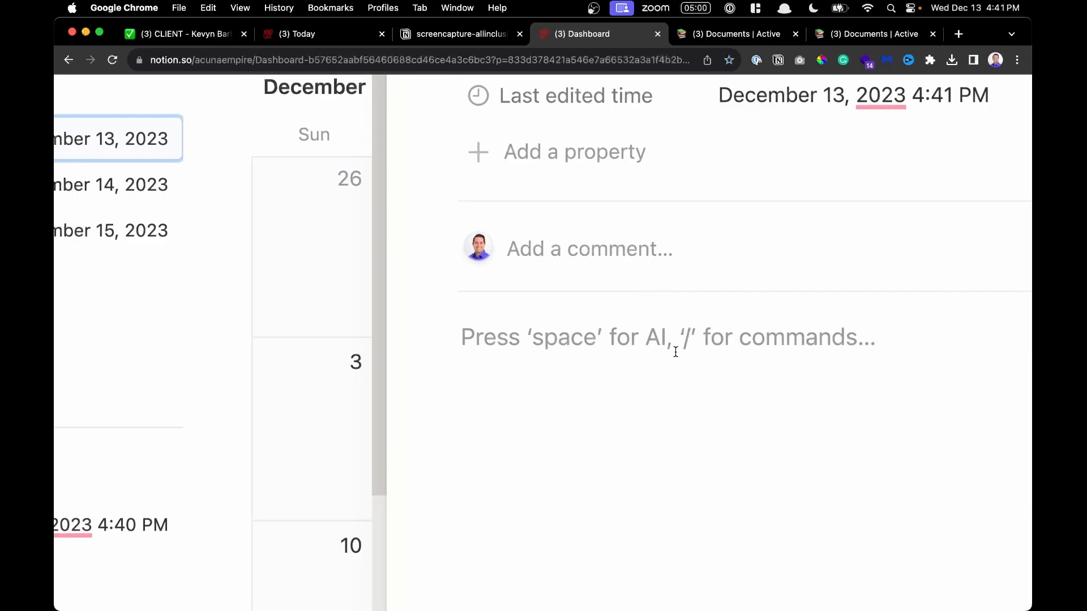
key(Return)
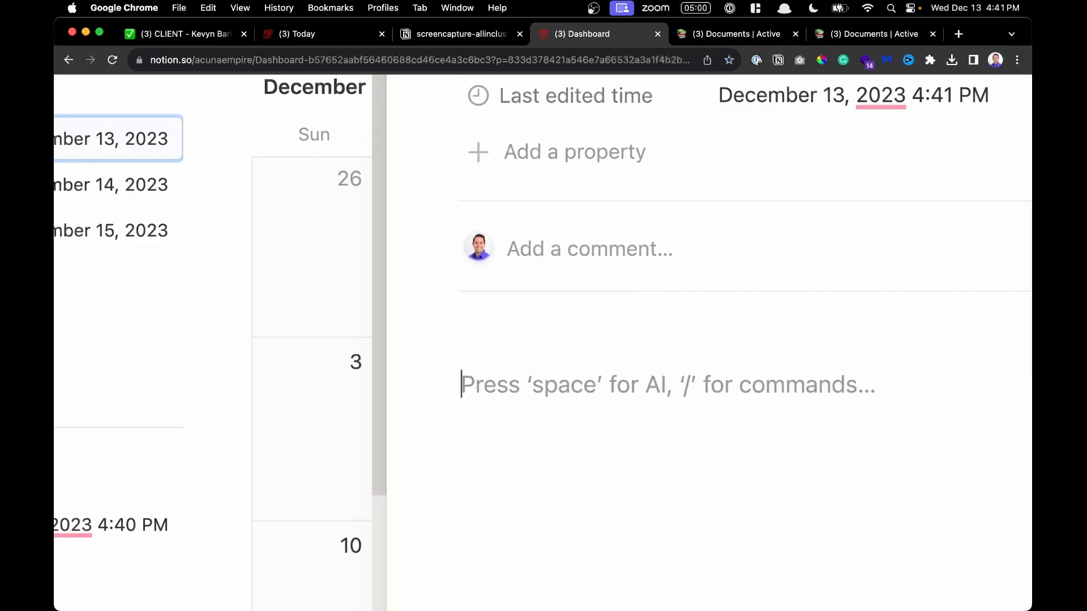
key(super+0)
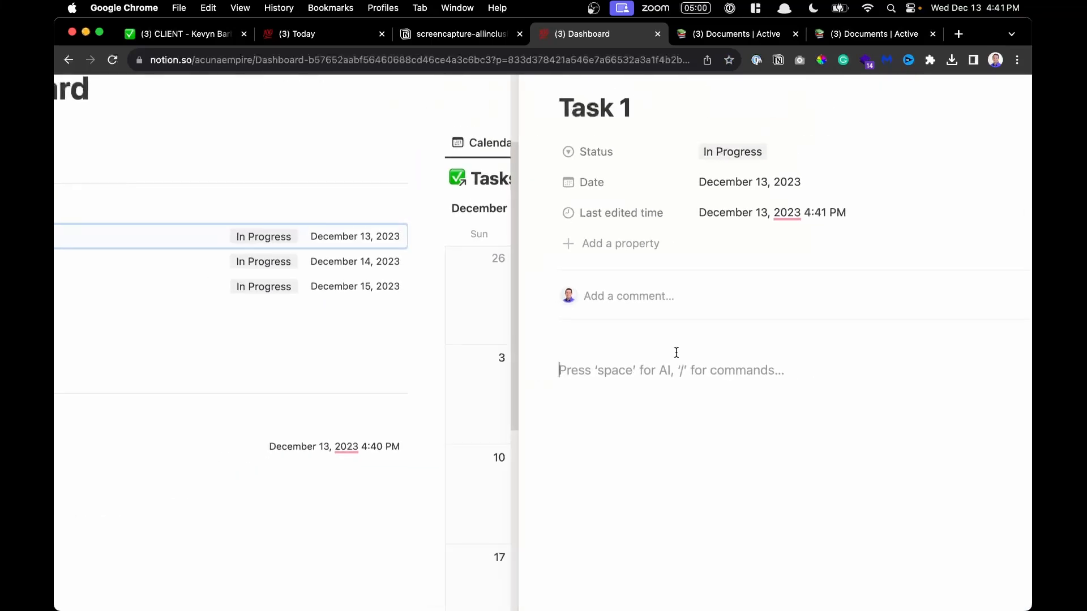
Open Task 1 as a full page and retitle it 'Build Funnel For Client'
click(576, 90)
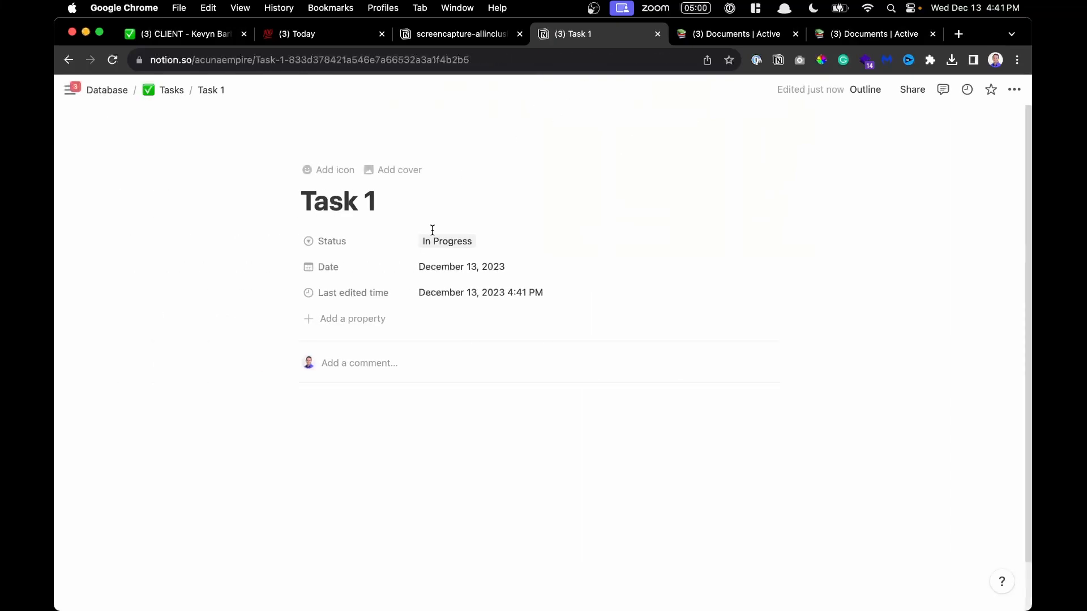
click(412, 425)
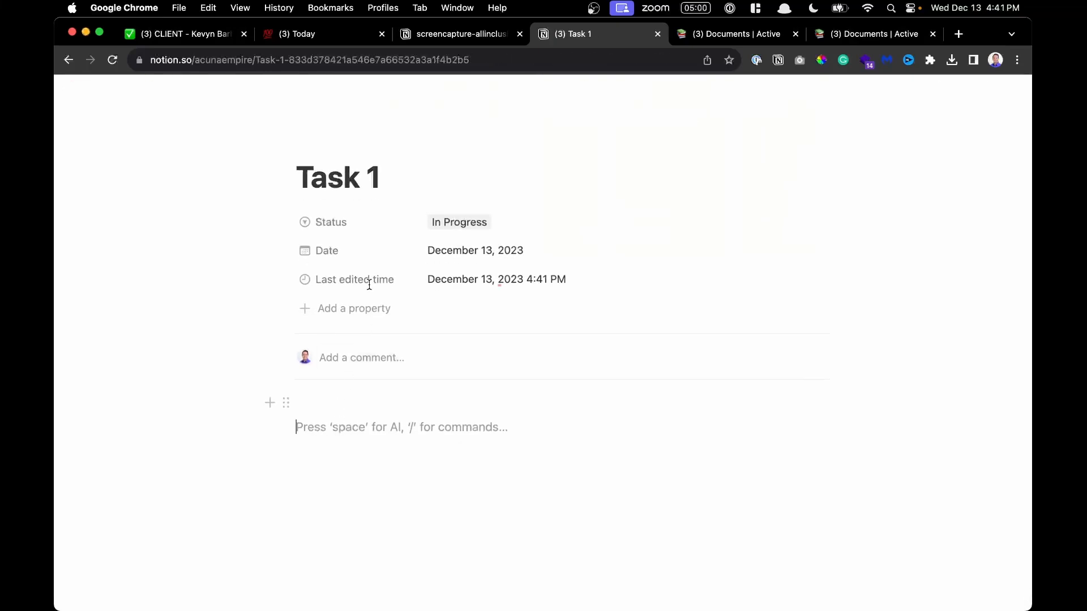
click(400, 177)
key(BackSpace)
key(BackSpace)
key(BackSpace)
key(BackSpace)
key(BackSpace)
key(BackSpace)
text(F)
key(BackSpace)
text(Buil)
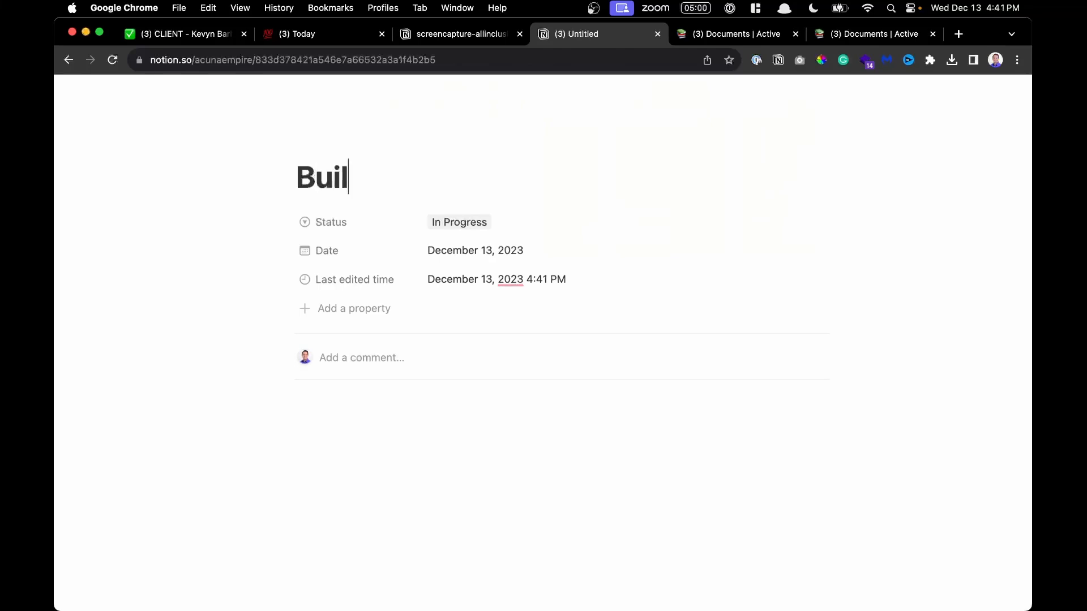
text(d Funnel For Client)
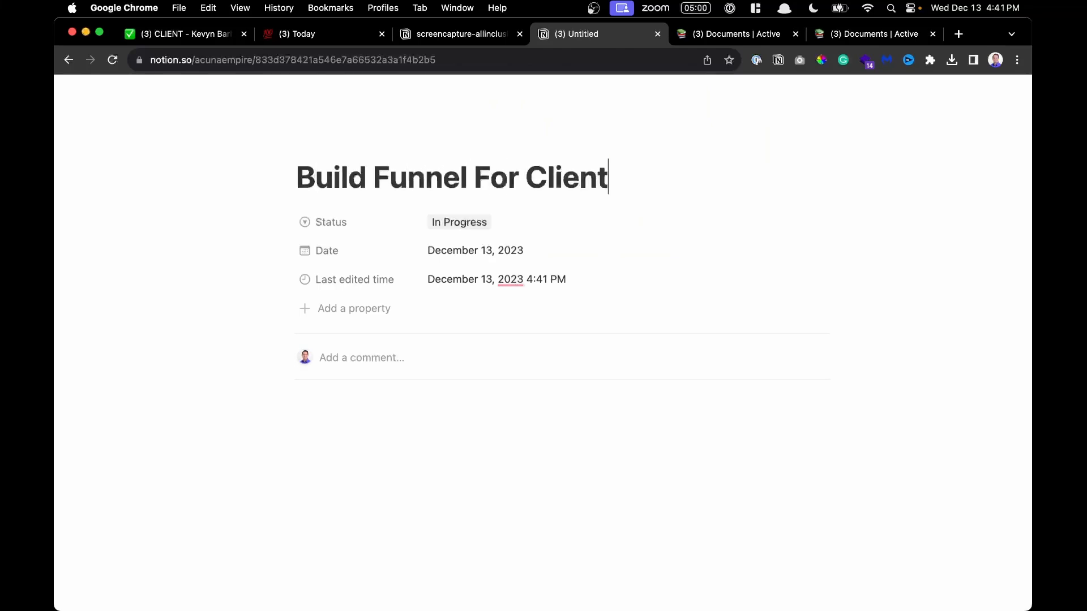
Start the body line 'Build Funnel In Leadpages' below the comments
click(337, 409)
key(Return)
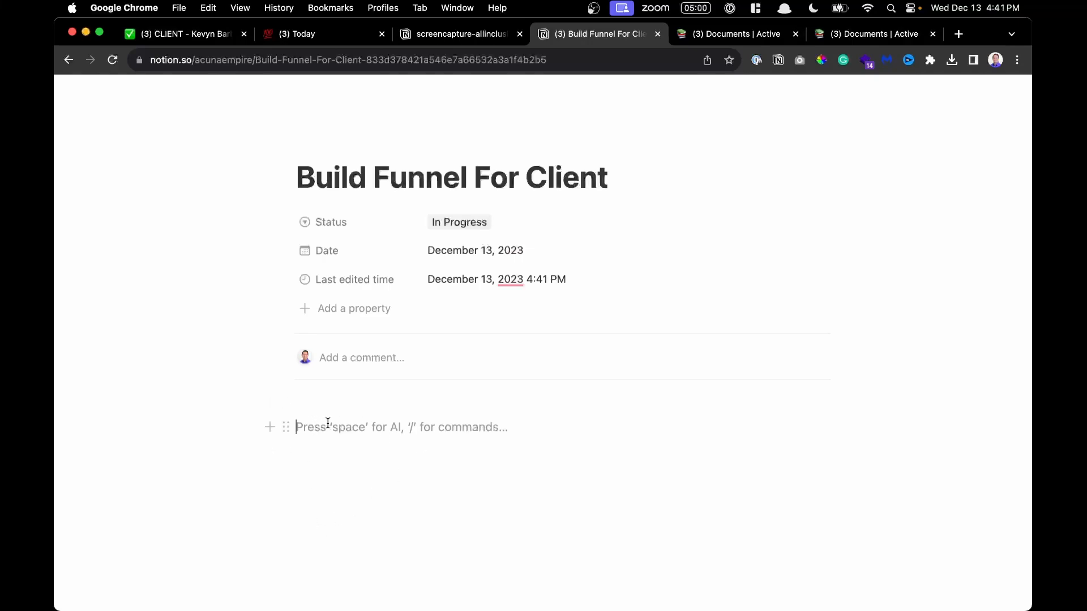
text(Build Funnel In Leadpages)
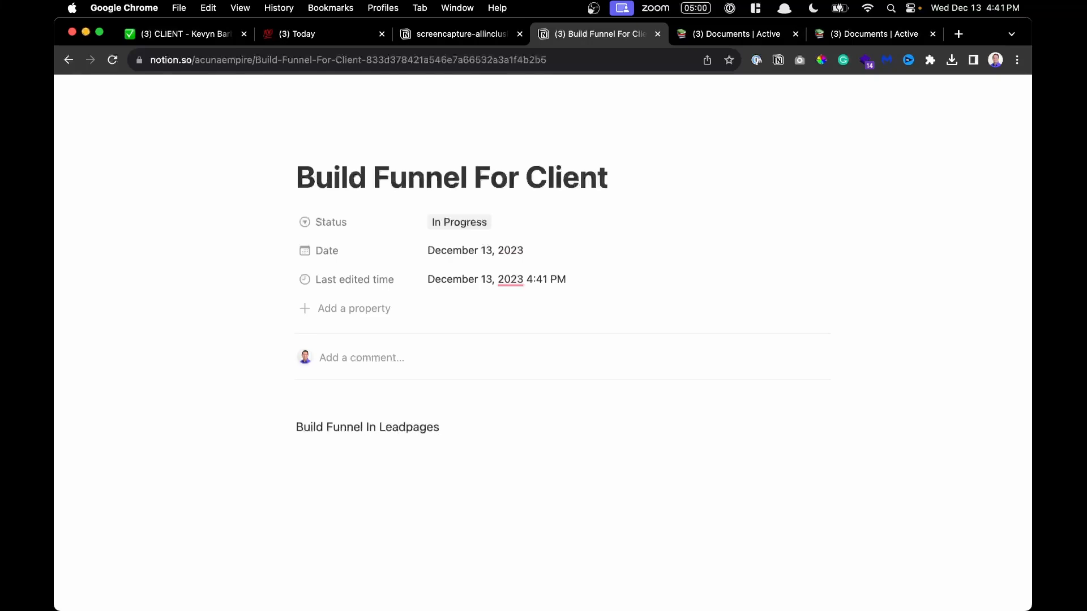
Turn a new line under Build Funnel In Leadpages into a to-do block
scroll(328, 424, up, 5)
scroll(543, 339, down, 2)
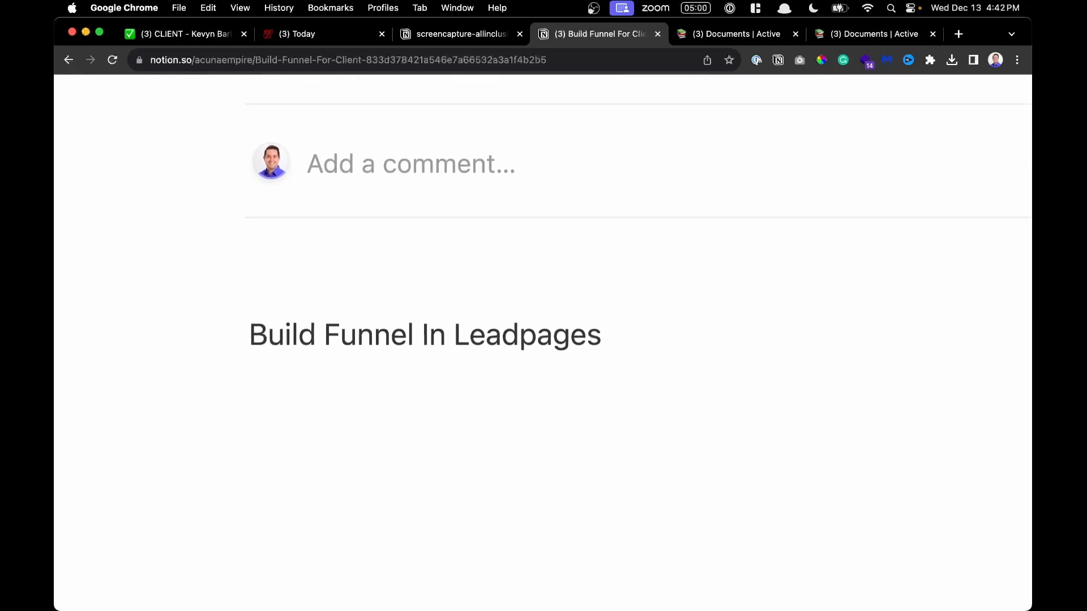
key(Return)
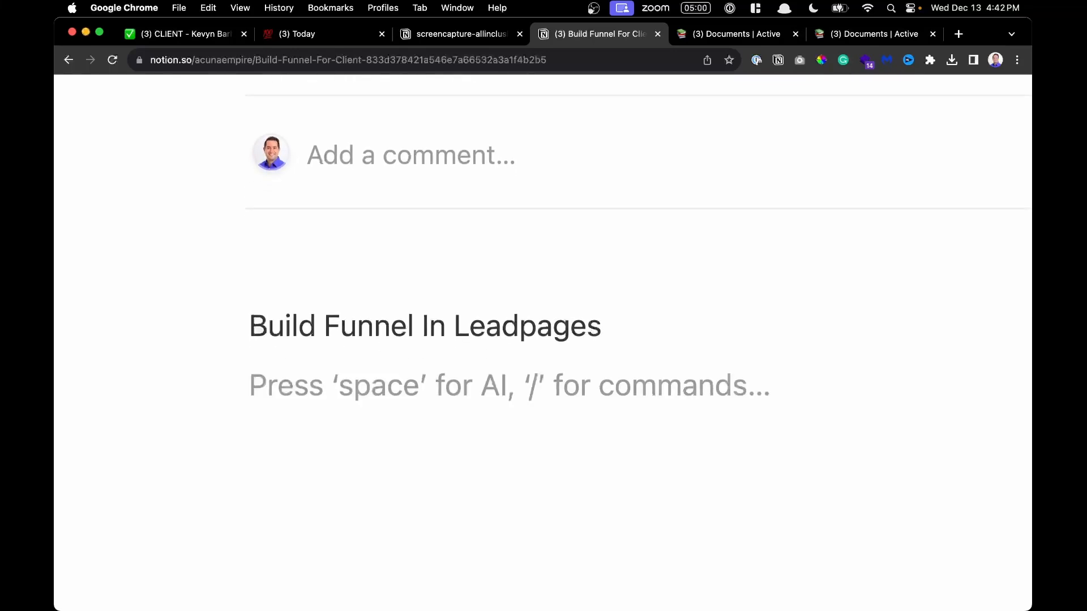
text(/)
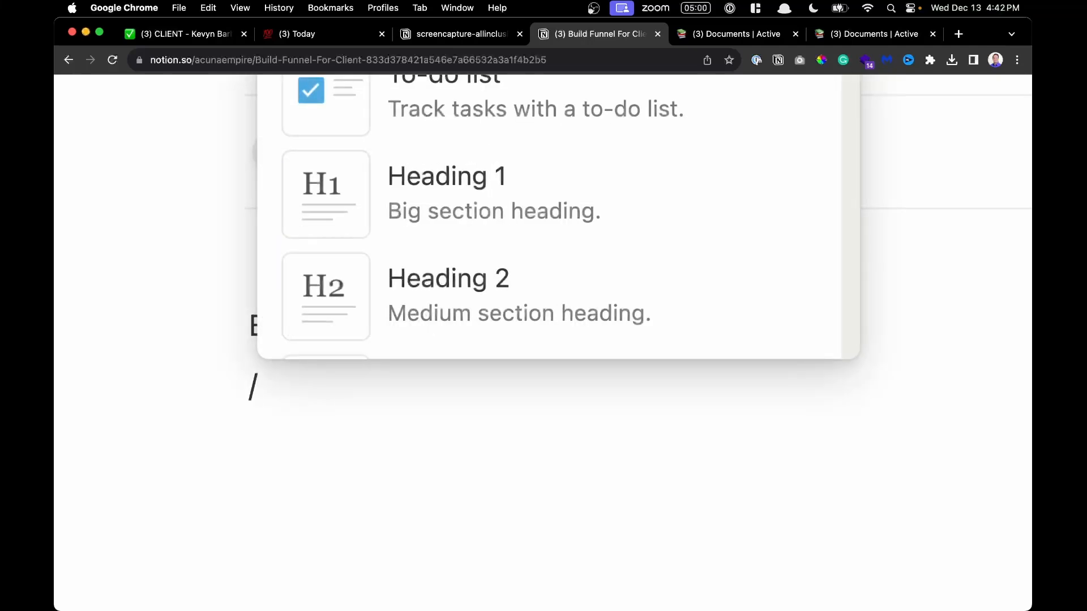
text(che)
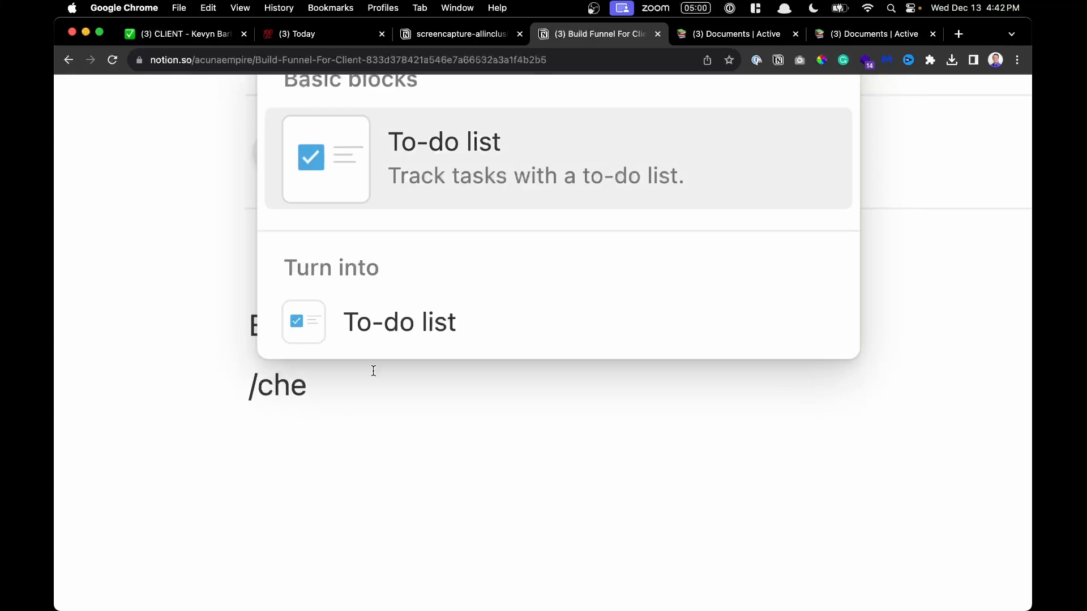
key(BackSpace)
key(BackSpace)
key(BackSpace)
text(to)
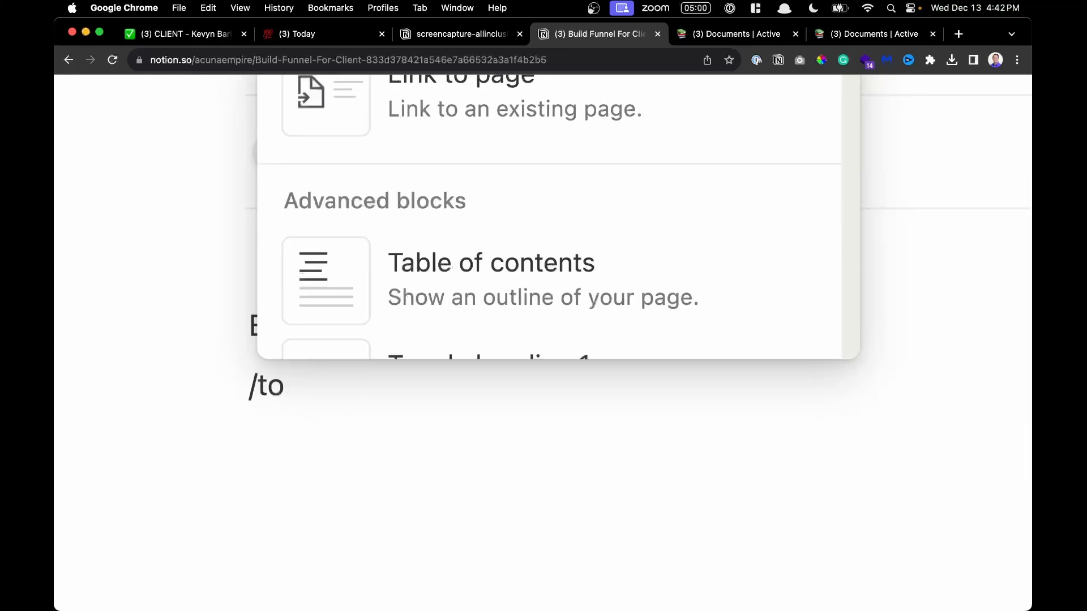
key(BackSpace)
key(BackSpace)
text(todo)
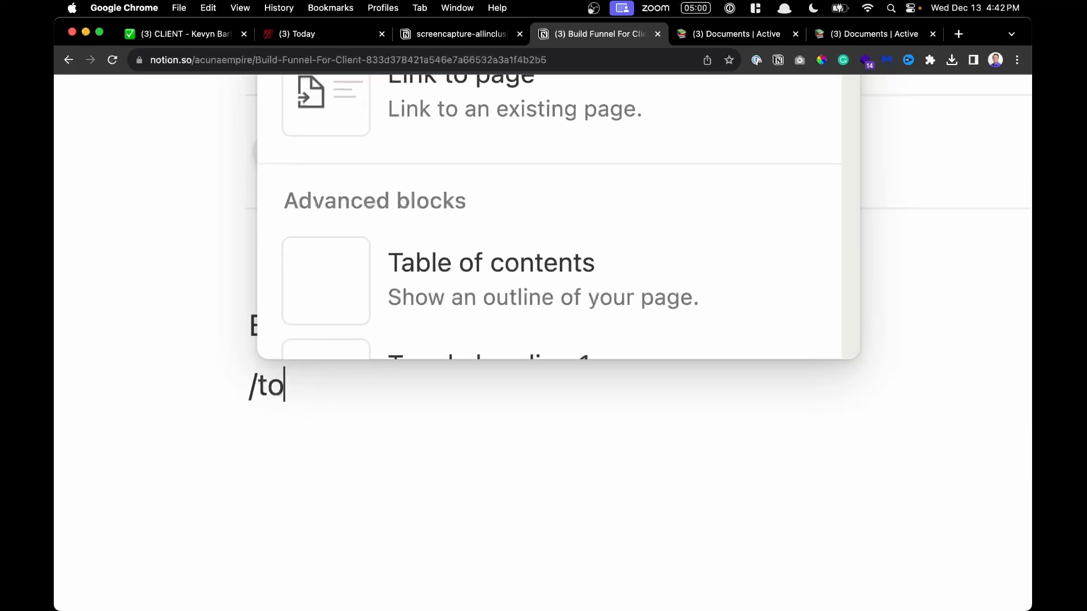
click(424, 192)
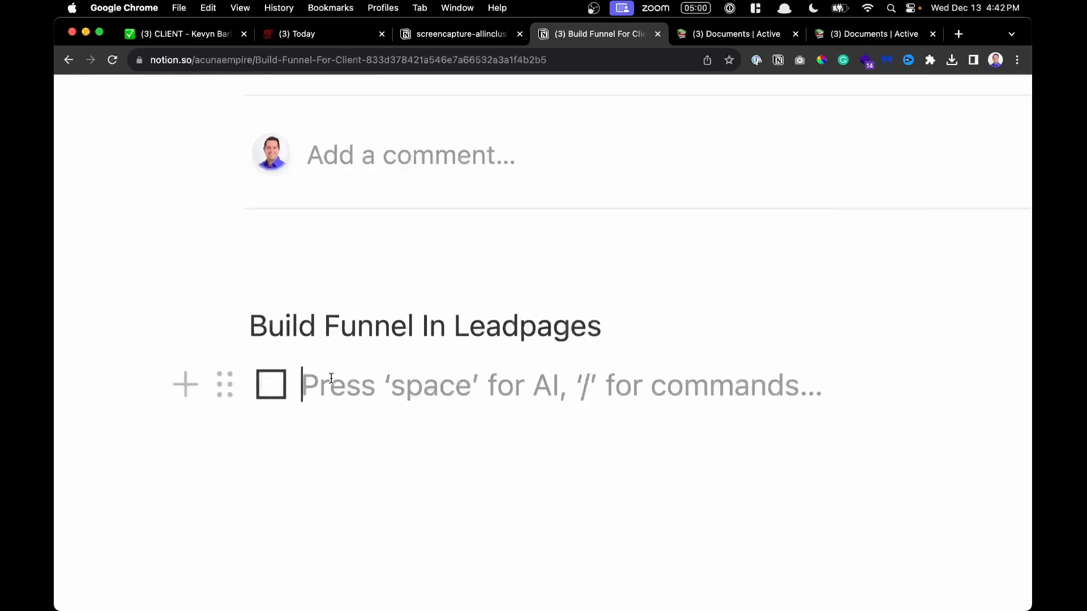
Add to-dos build website, build landing page and build thank you page; tick build website
text(build)
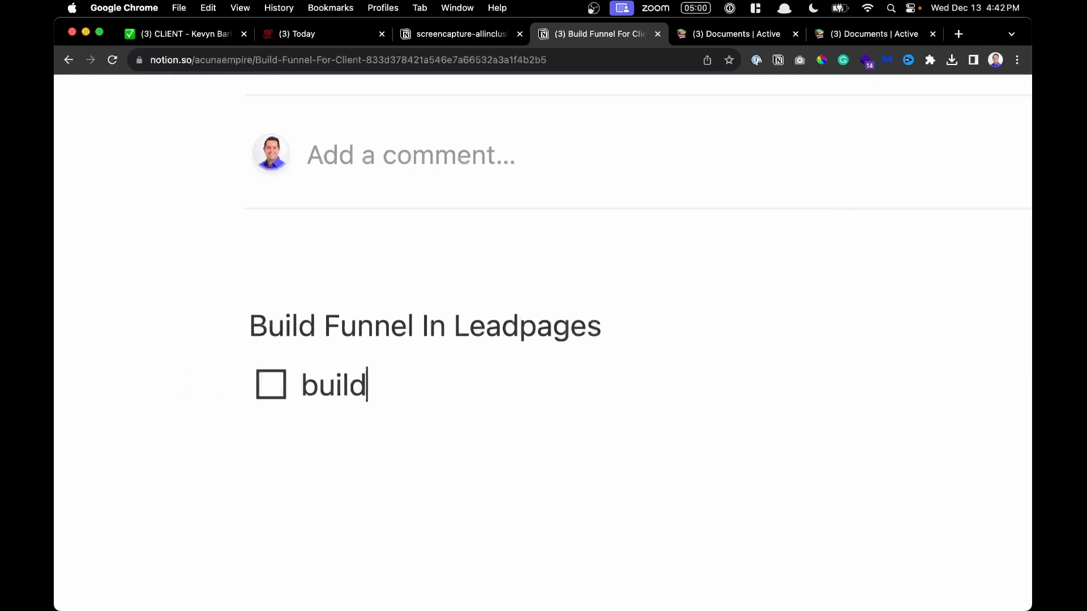
text( website)
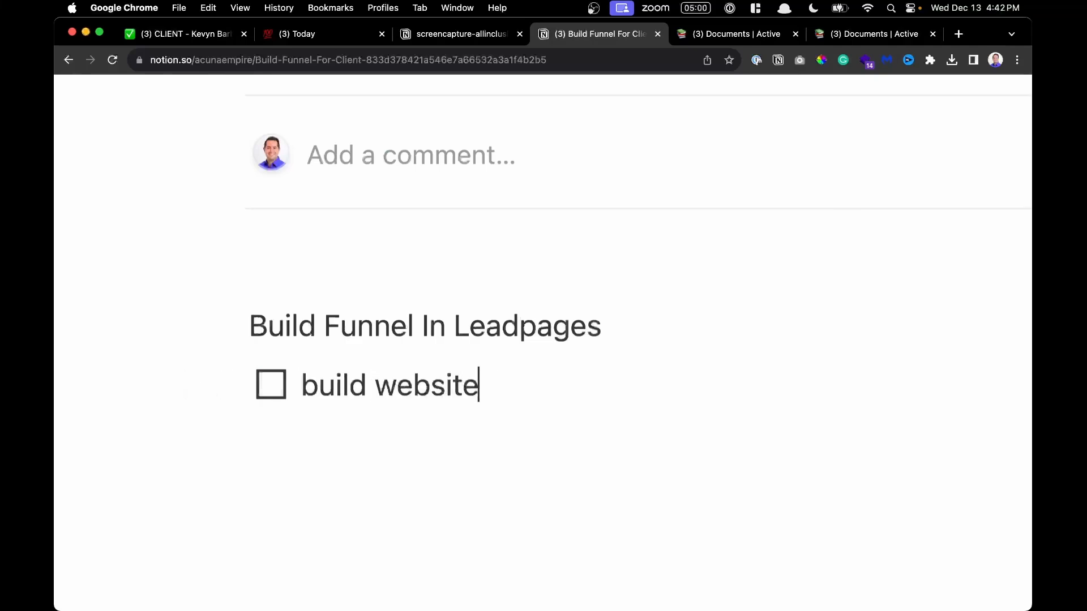
key(Return)
text(build landing page)
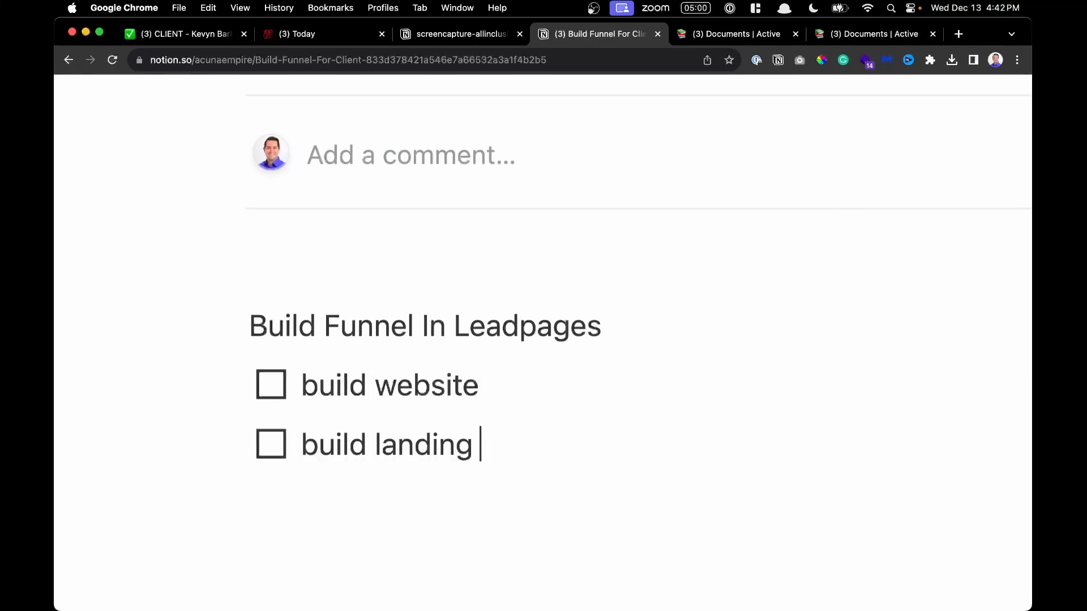
key(Return)
text(build thank you page)
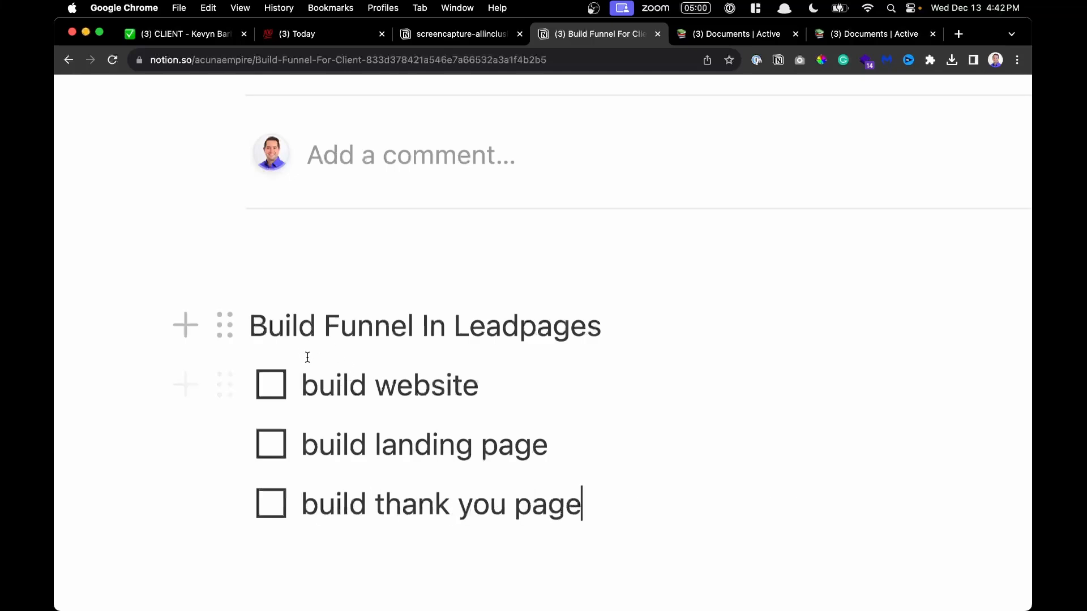
scroll(317, 362, down, 2)
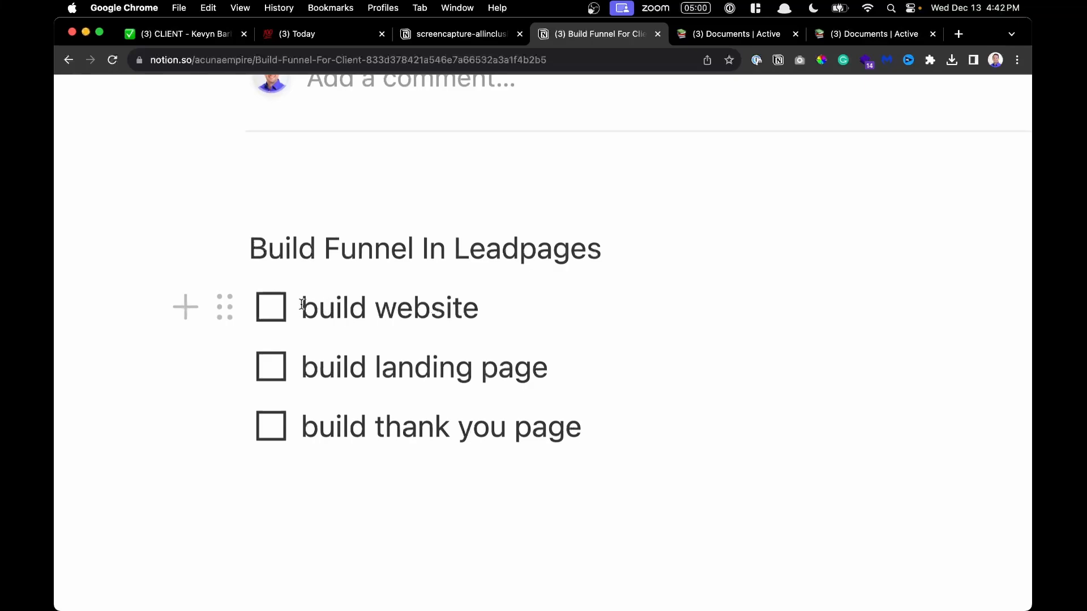
click(277, 310)
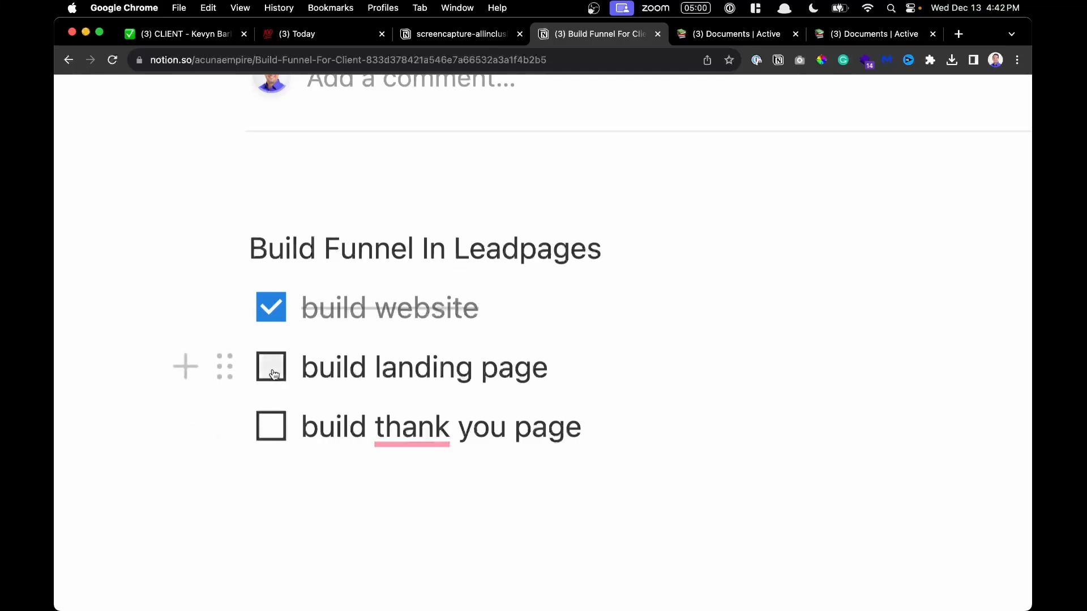
scroll(263, 372, up, 2)
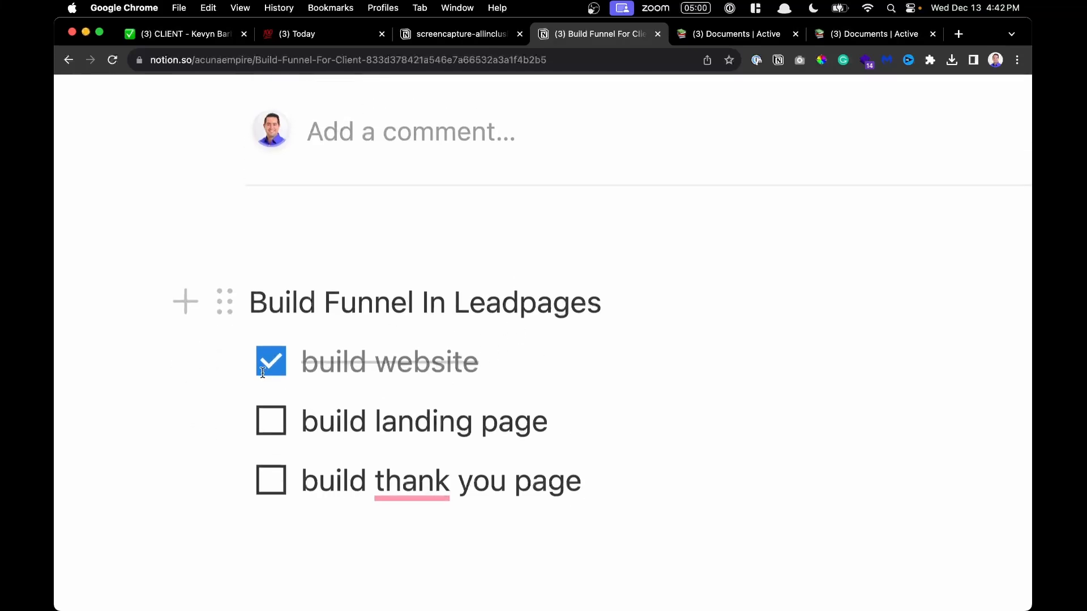
Add an empty bulleted list item under the Build Funnel In Leadpages heading
drag(285, 303, 515, 313)
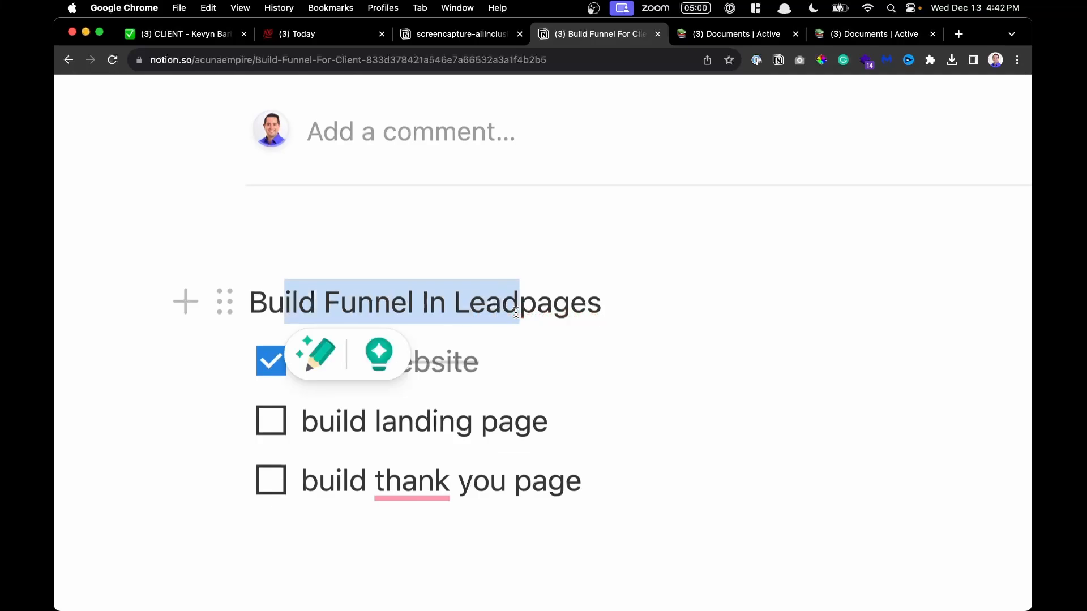
shift+click(548, 381)
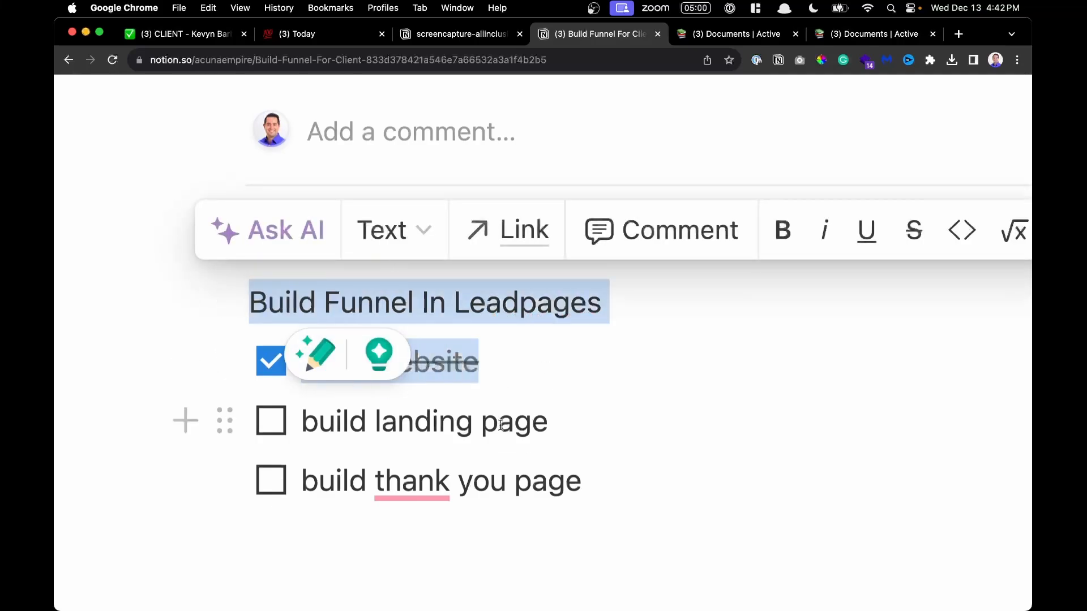
click(520, 379)
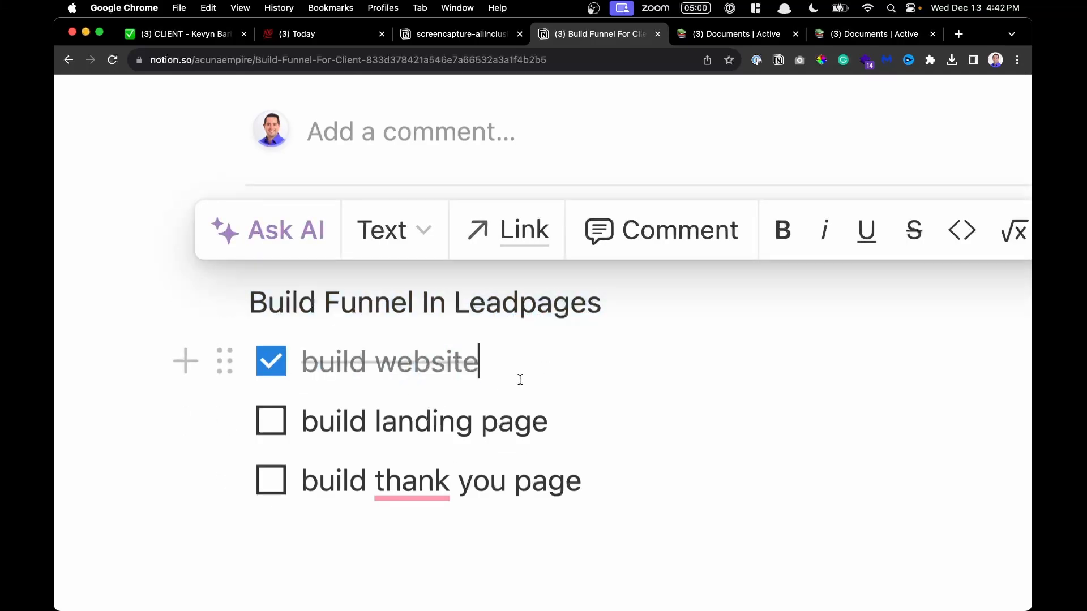
click(625, 300)
key(Return)
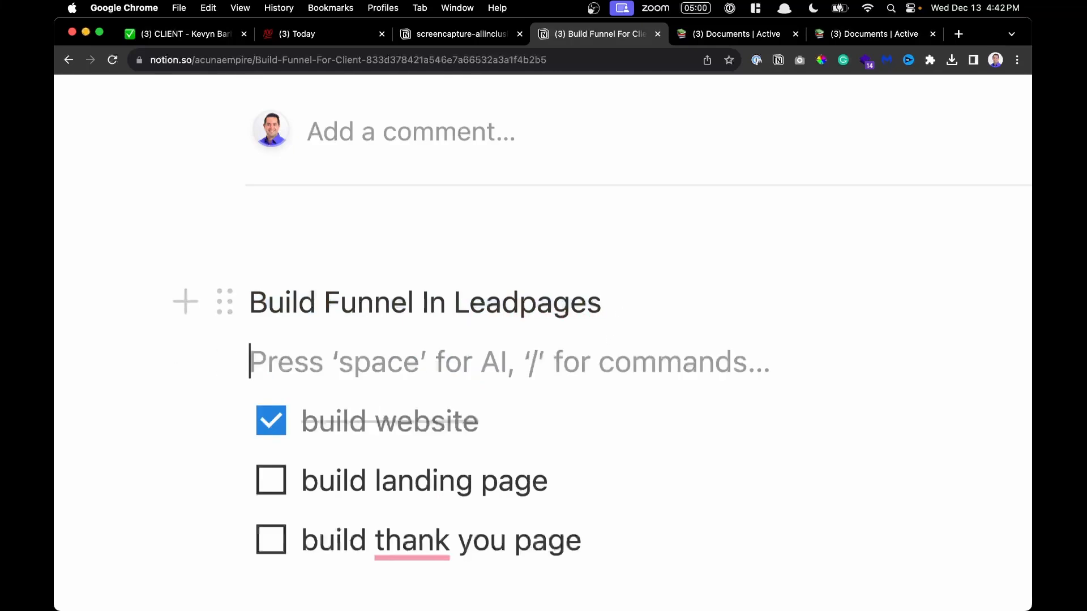
text(-)
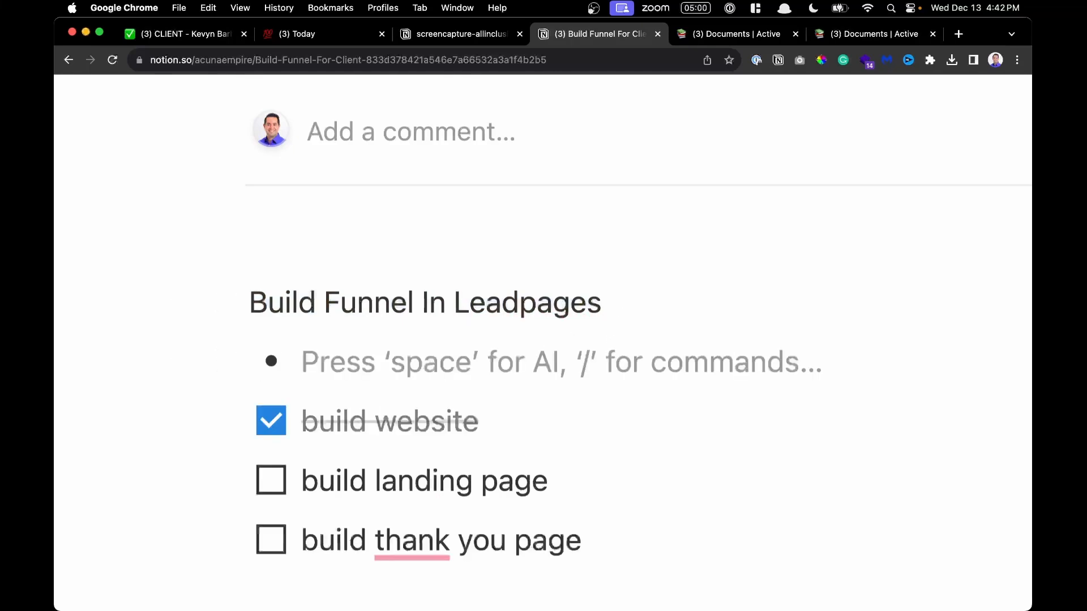
key(BackSpace)
key(BackSpace)
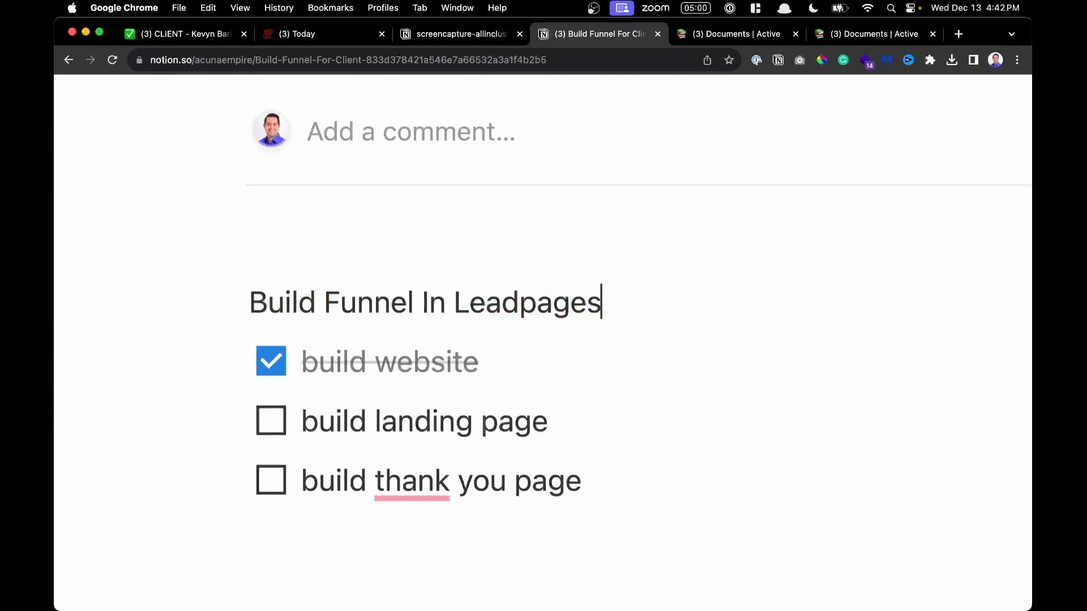
key(Return)
text(*)
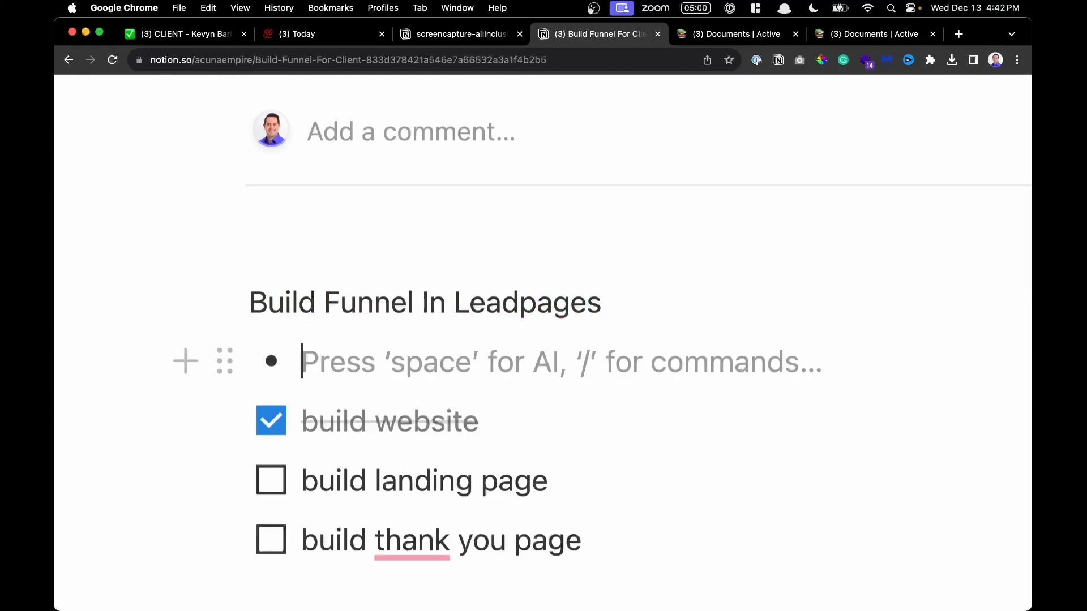
key(BackSpace)
text(/bull)
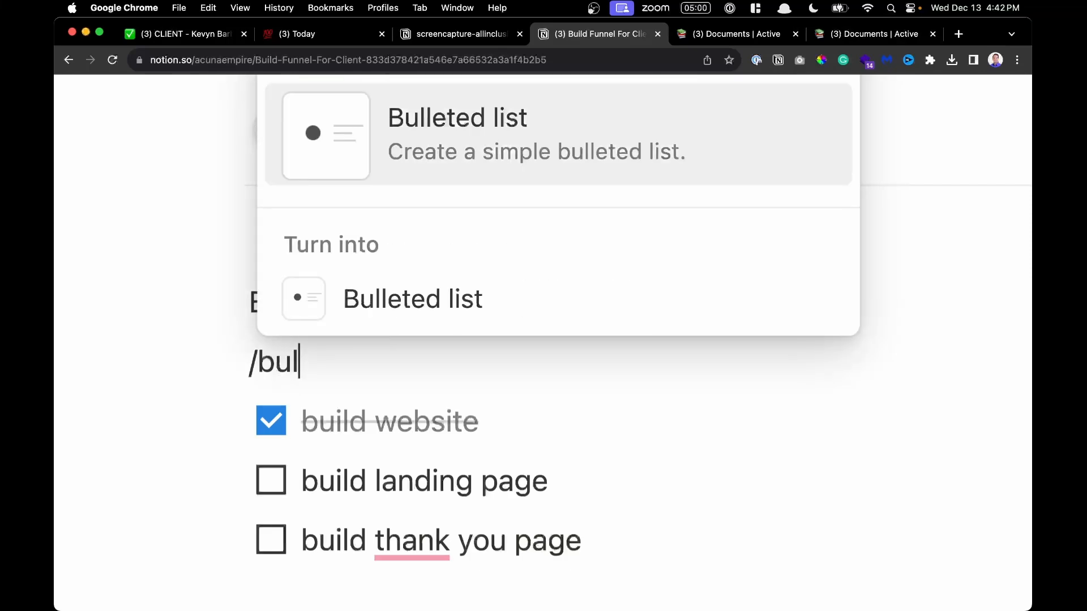
click(403, 141)
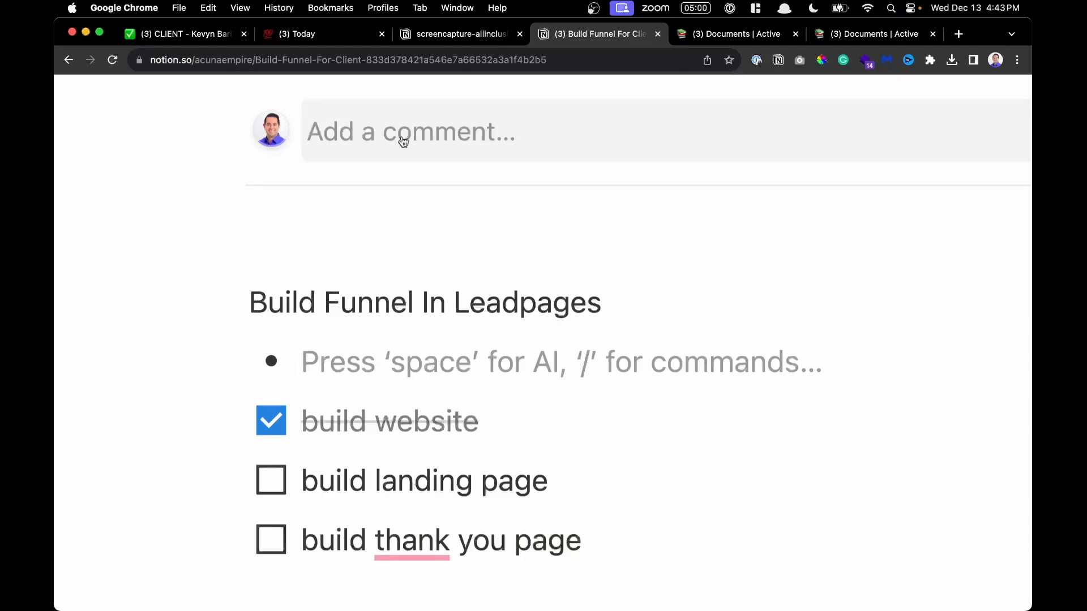
Fill the bullet with the main website globalbuildersclub.com address and start a new bullet
drag(267, 303, 470, 304)
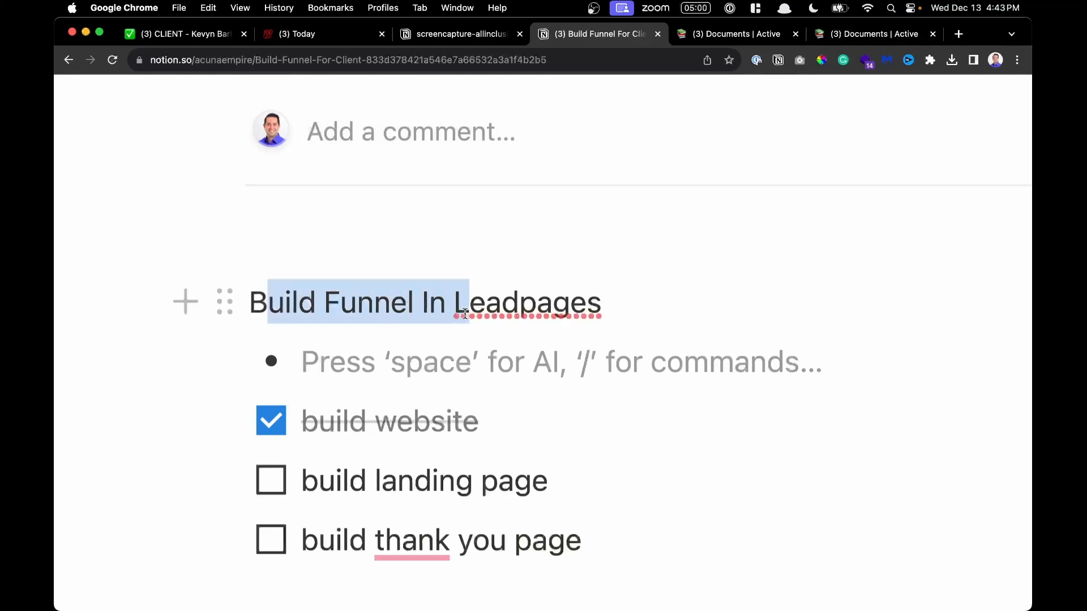
drag(335, 421, 450, 540)
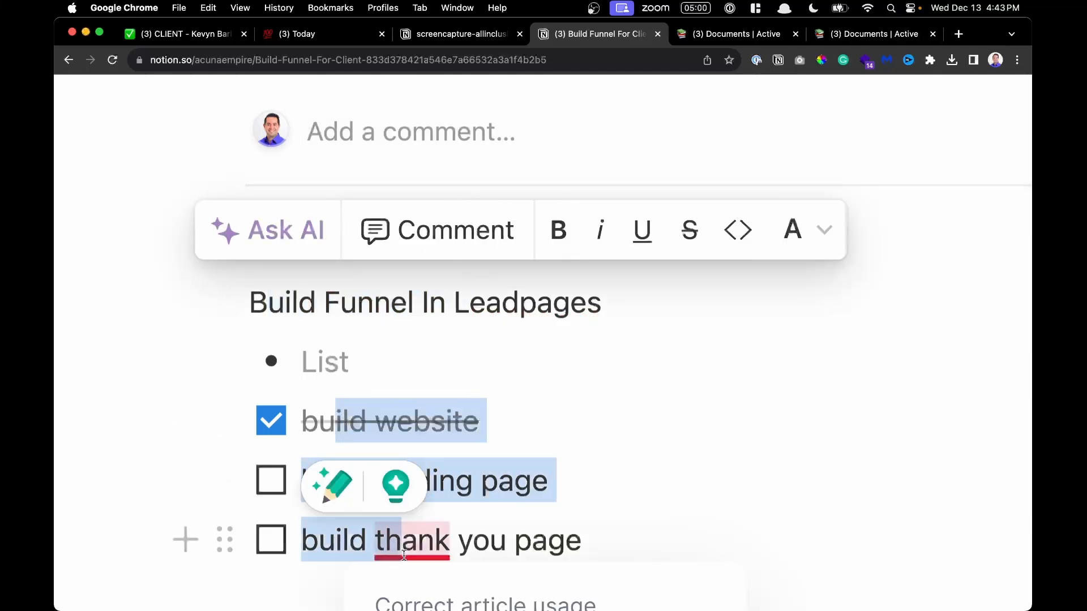
click(432, 417)
click(366, 354)
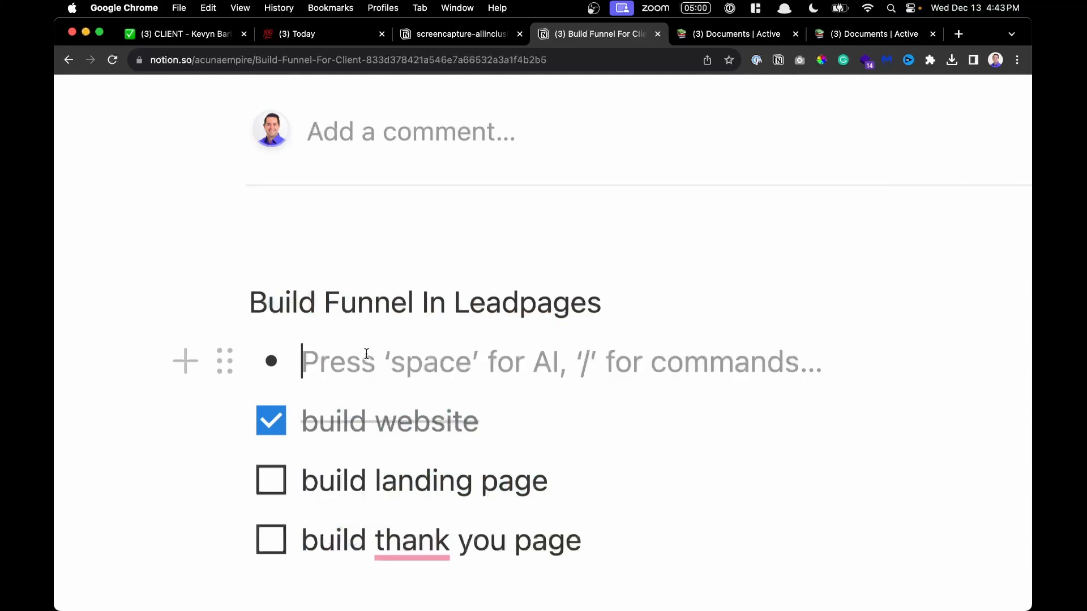
text(main websit)
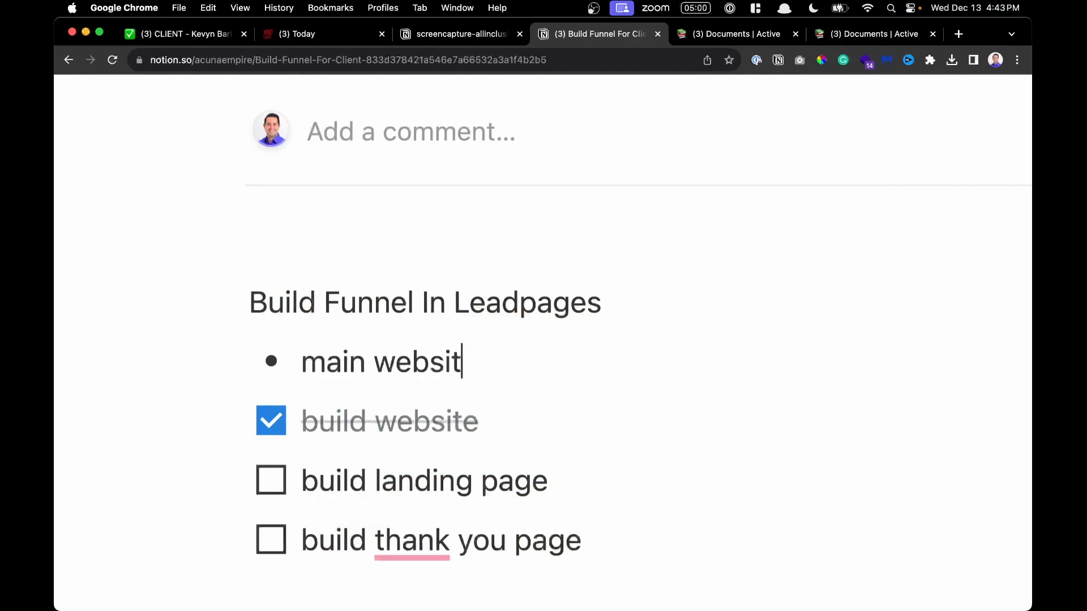
text(e : www.global)
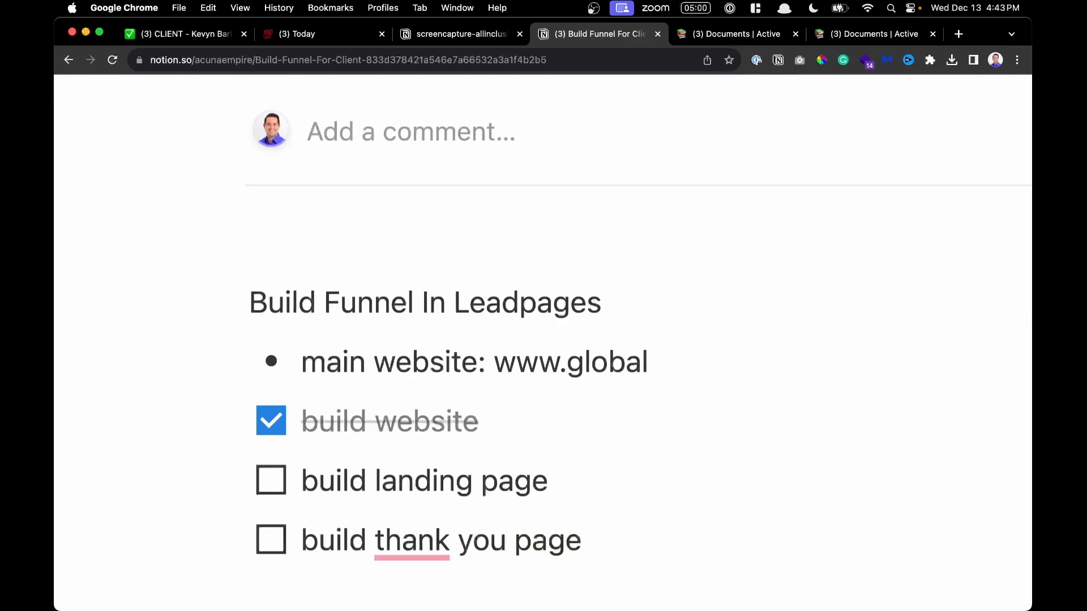
text(buildersclub.com)
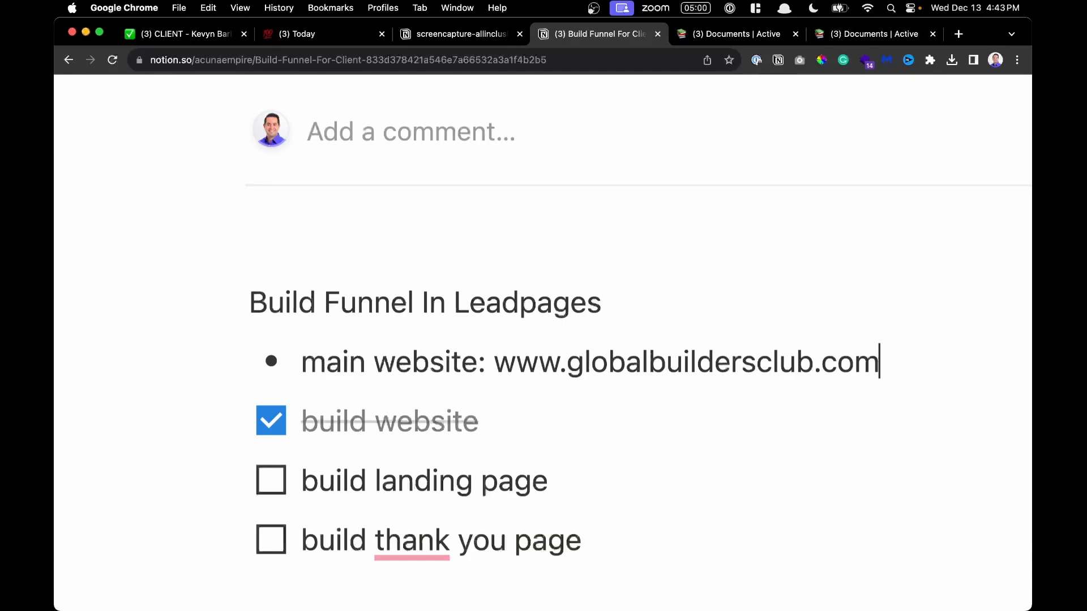
text(/2138723489234)
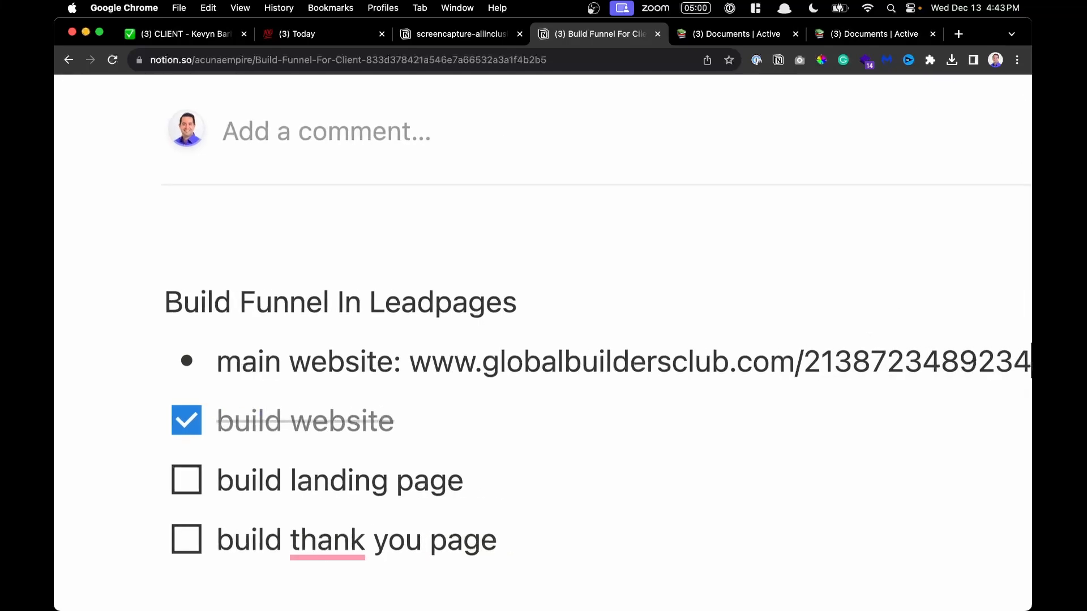
scroll(620, 360, right, 2)
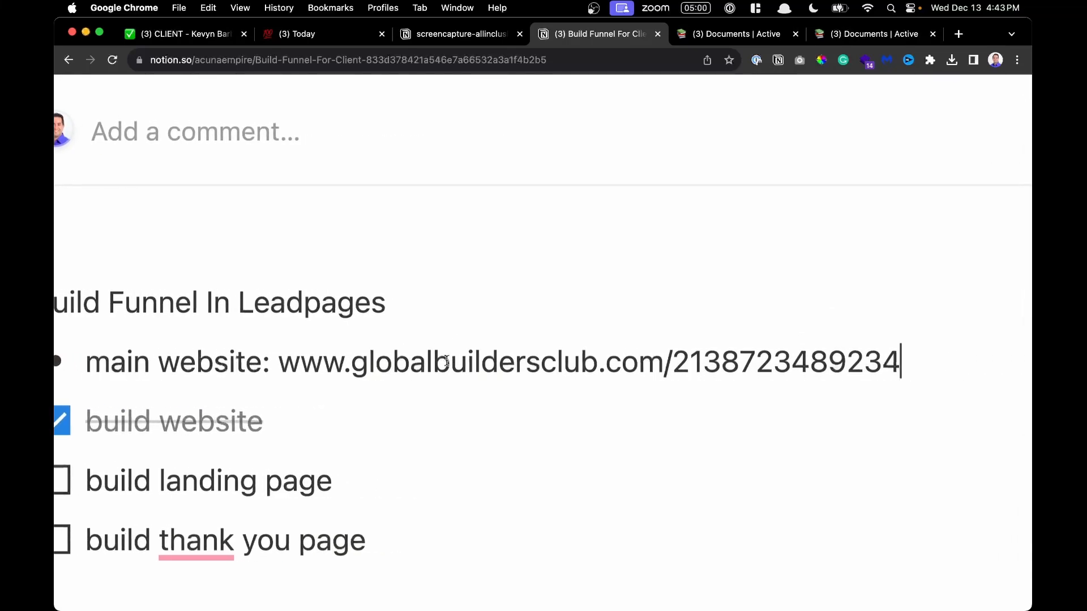
scroll(620, 363, left, 2)
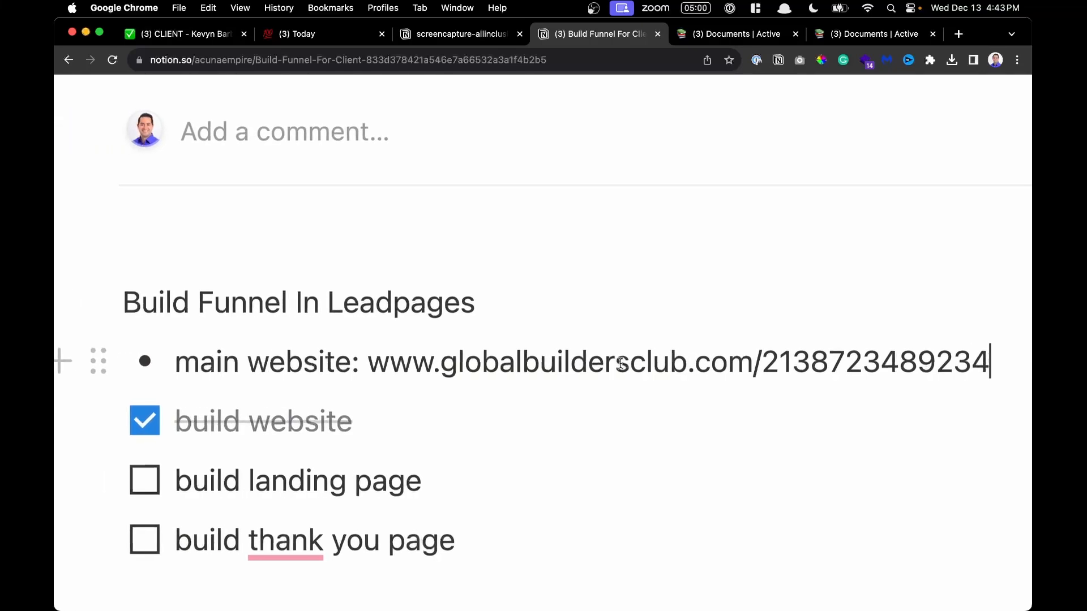
key(Return)
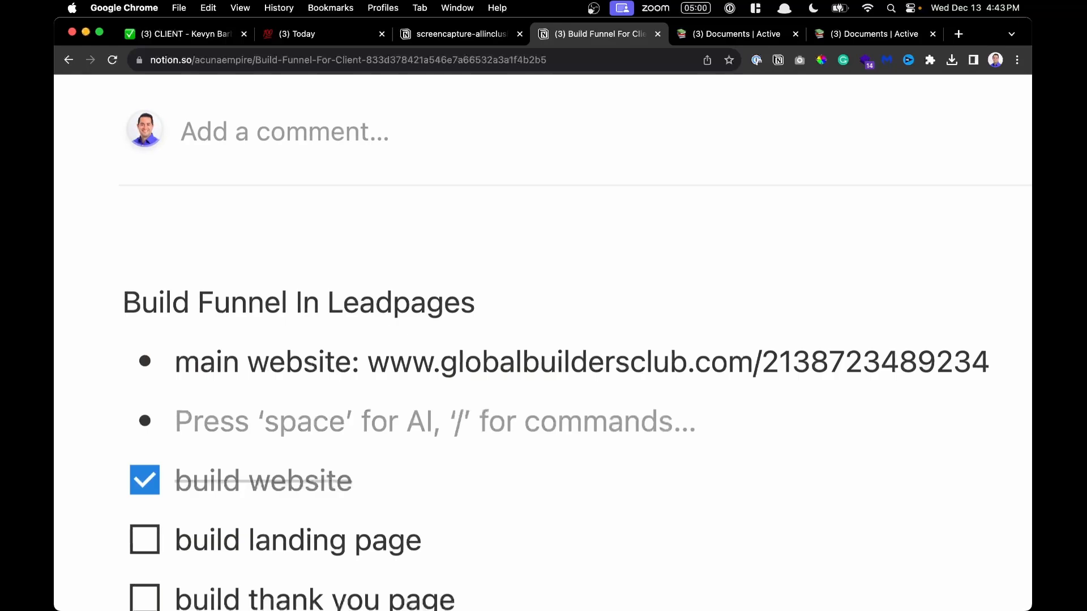
Upload the barbershop screencapture PDF from Downloads just below the funnel heading
key(alt+space)
text(find)
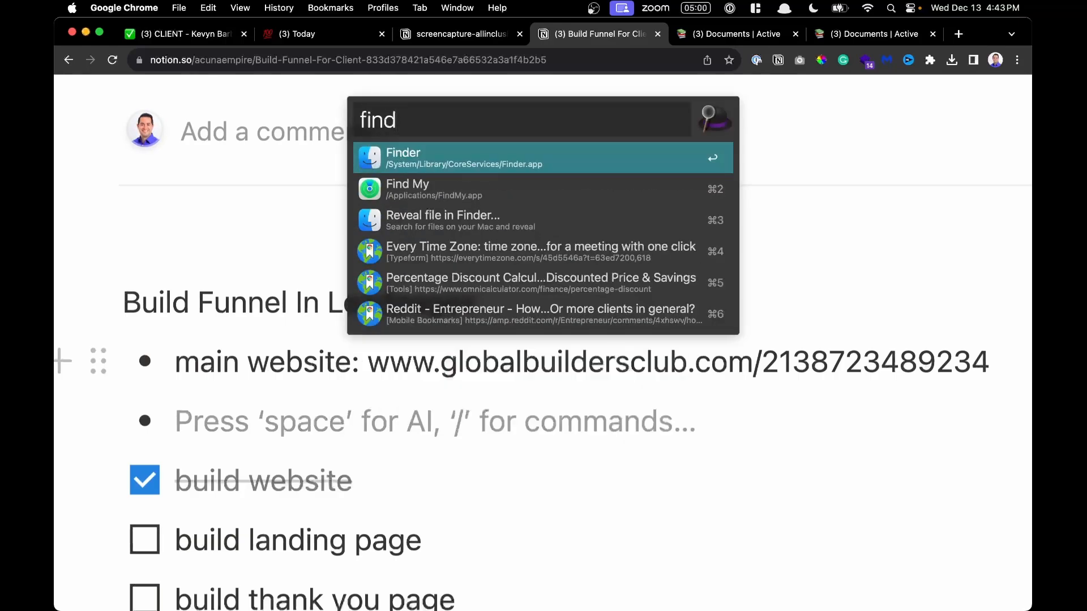
key(Return)
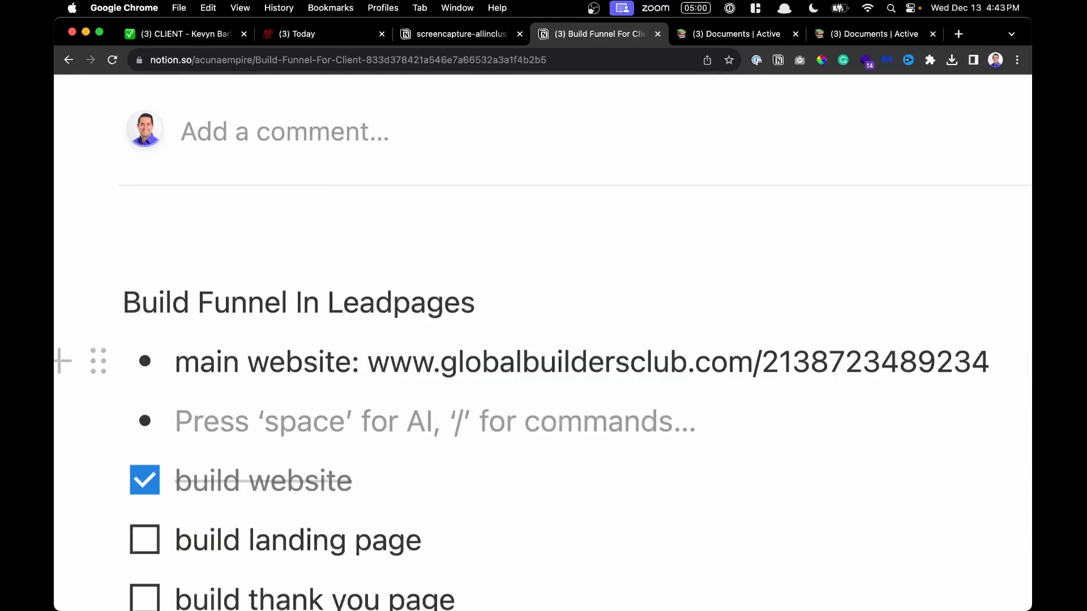
key(alt+space)
text(find)
key(Return)
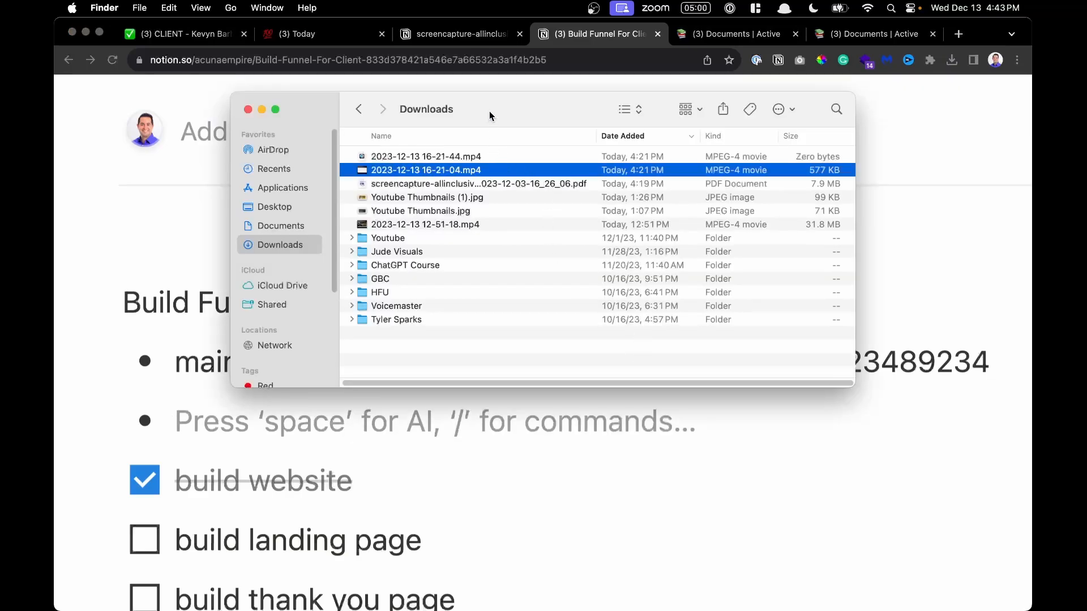
key(super+w)
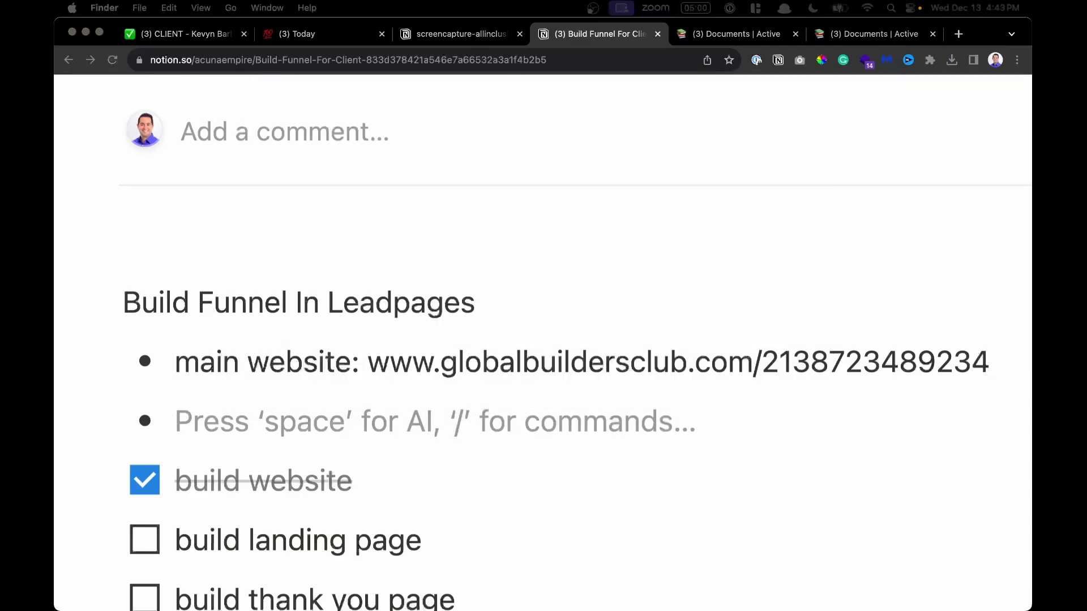
drag(424, 360, 304, 321)
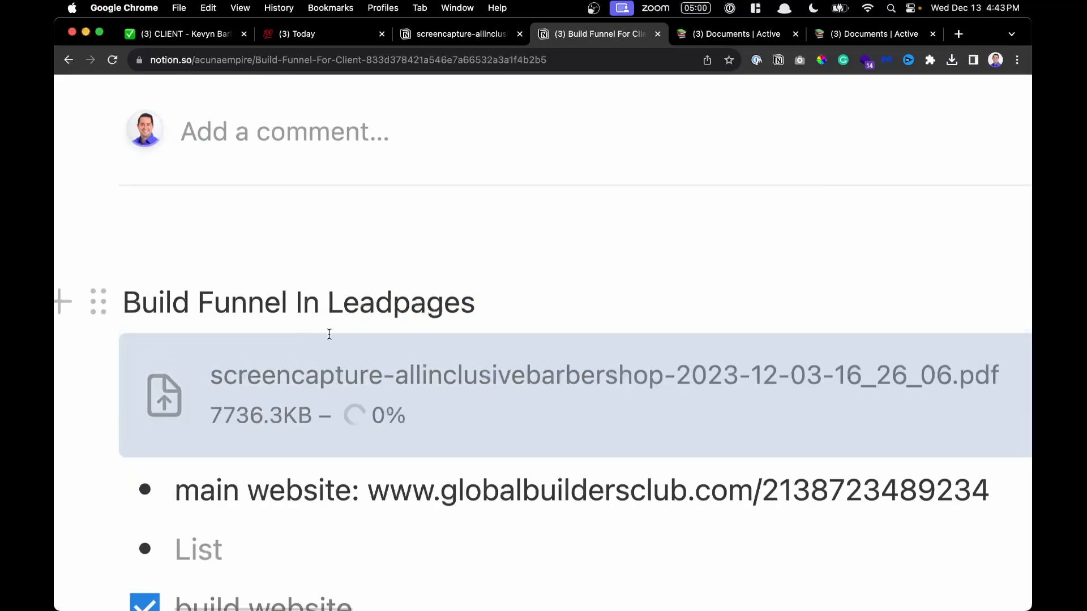
Open the uploaded barbershop PDF in a new Chrome tab and scroll through it
click(426, 606)
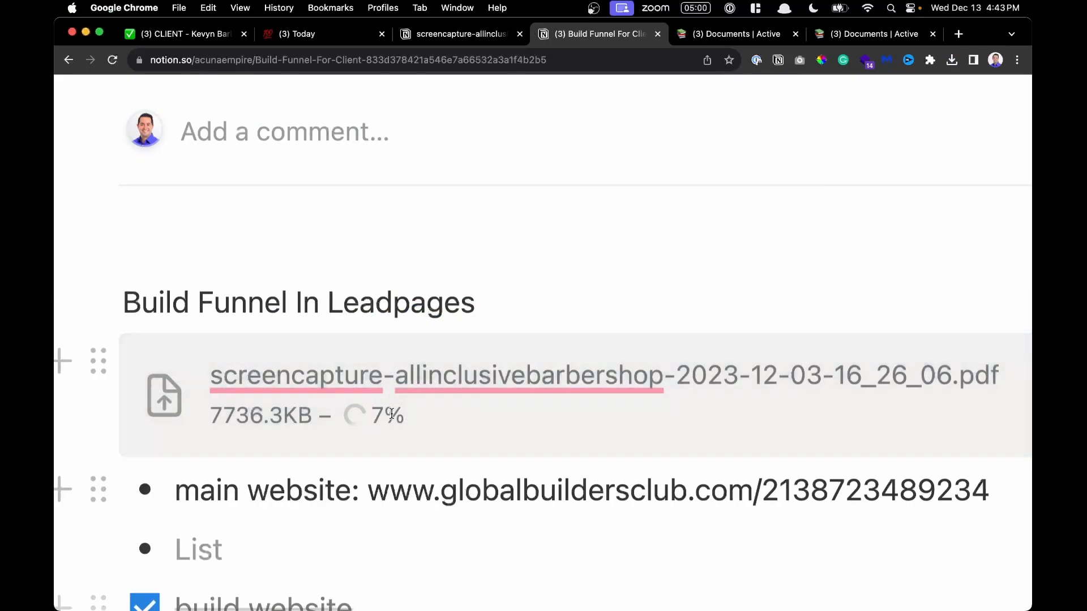
scroll(374, 352, down, 3)
scroll(374, 352, down, 3)
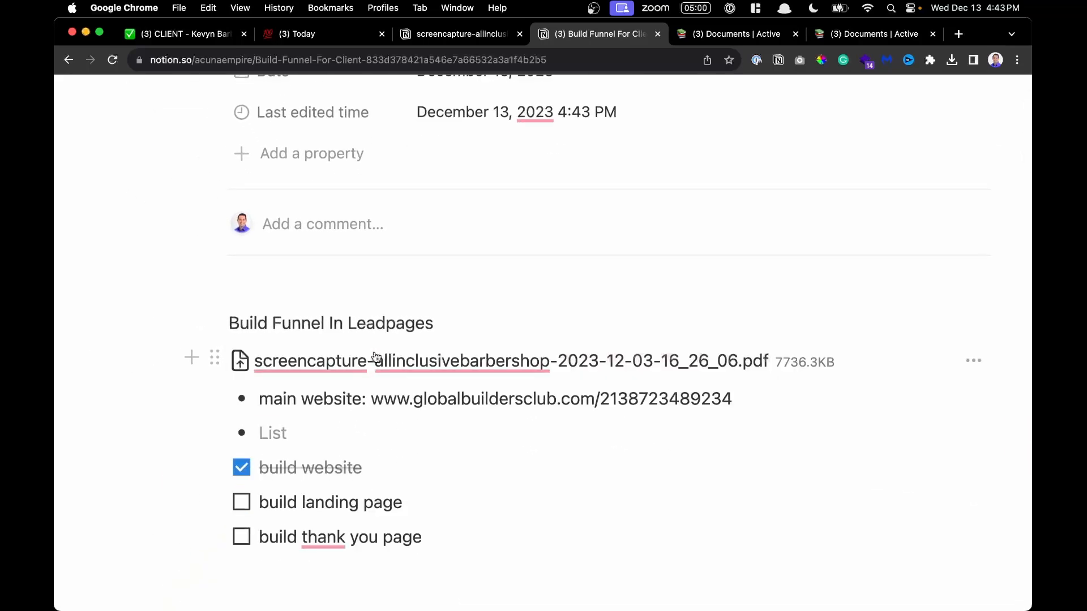
drag(297, 501, 351, 502)
mouse_move(324, 368)
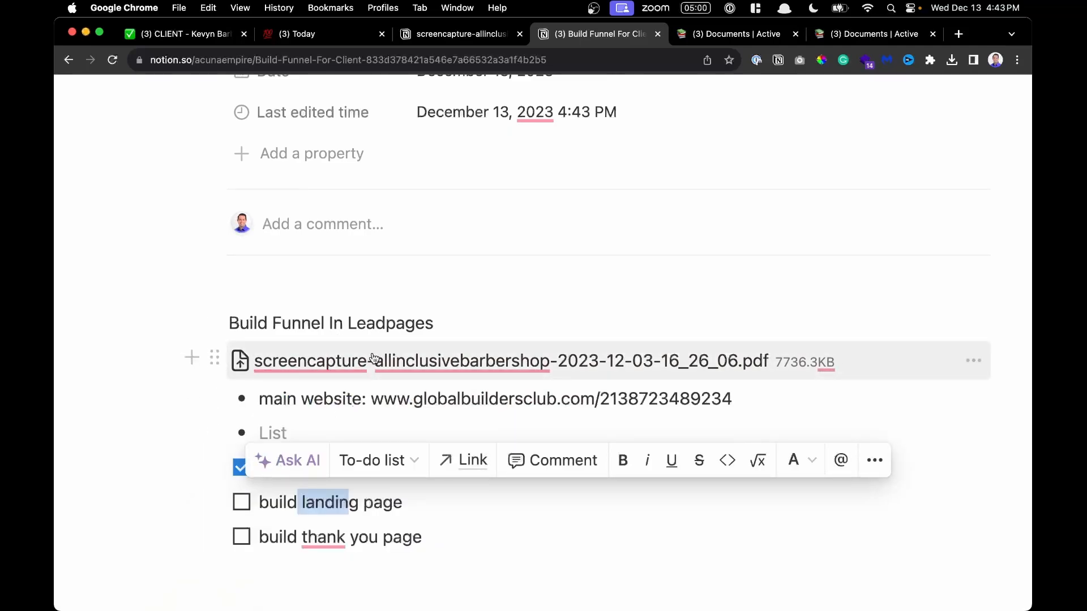
scroll(478, 243, down, 3)
mouse_move(480, 245)
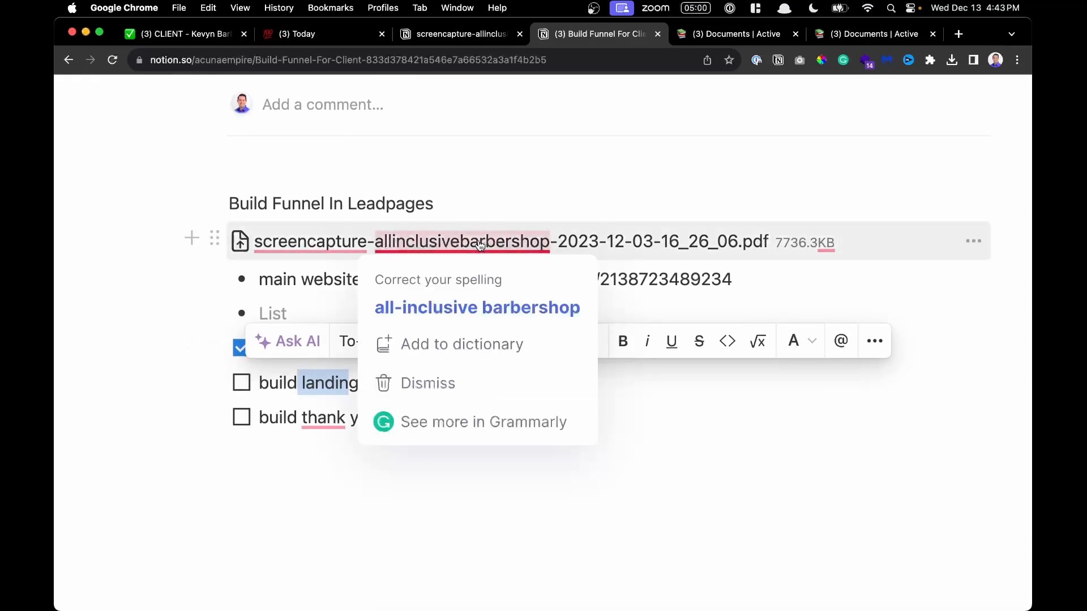
click(388, 242)
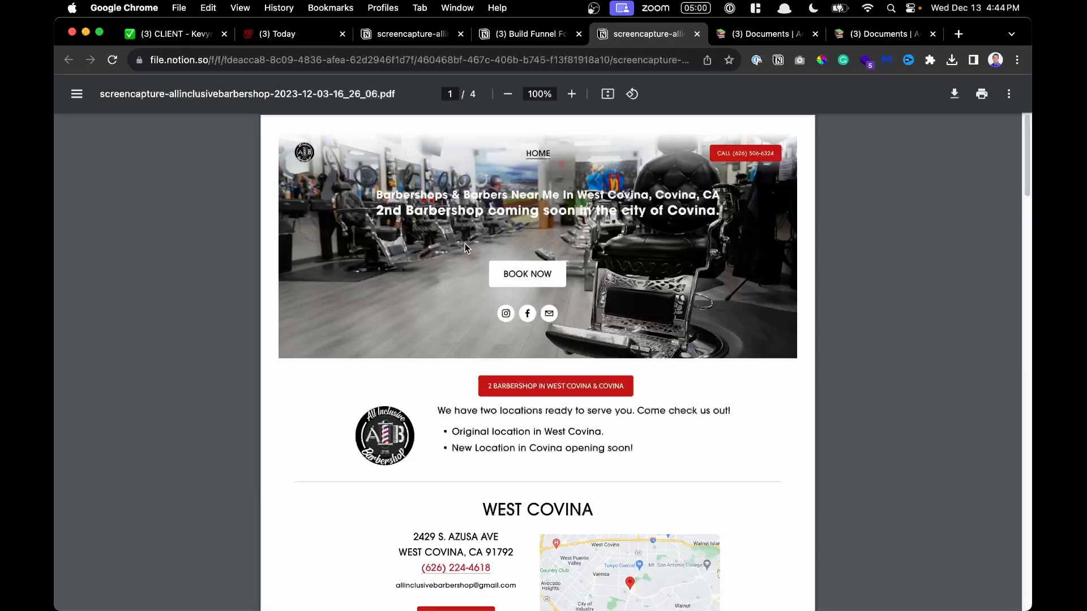
scroll(465, 247, down, 10)
scroll(464, 247, down, 10)
scroll(464, 248, up, 20)
Close the PDF tab and delete the empty bullet below the main website line
key(super+w)
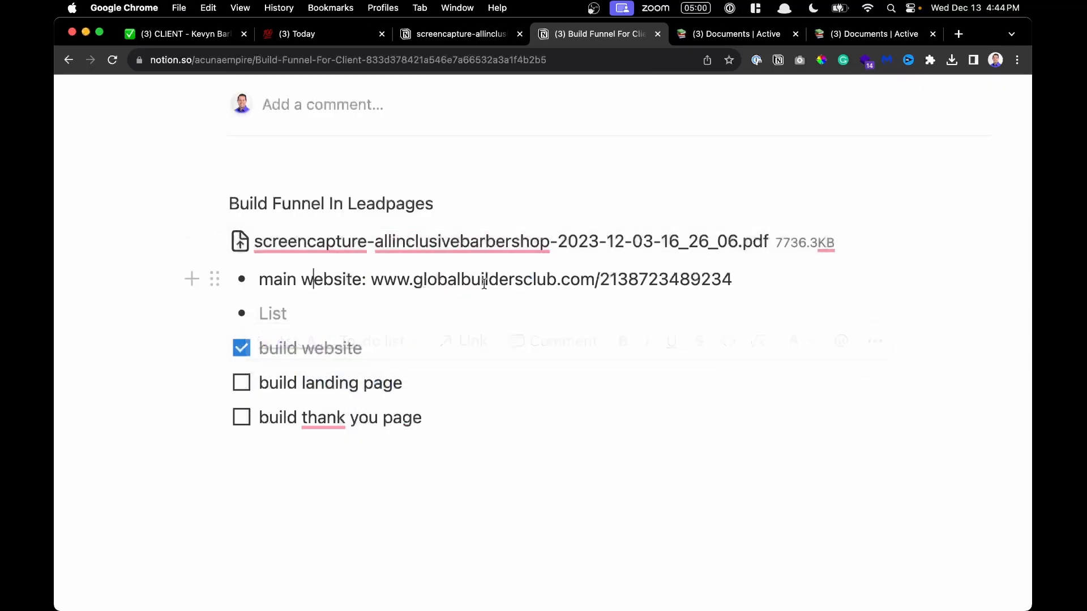
drag(447, 279, 677, 283)
scroll(678, 284, up, 3)
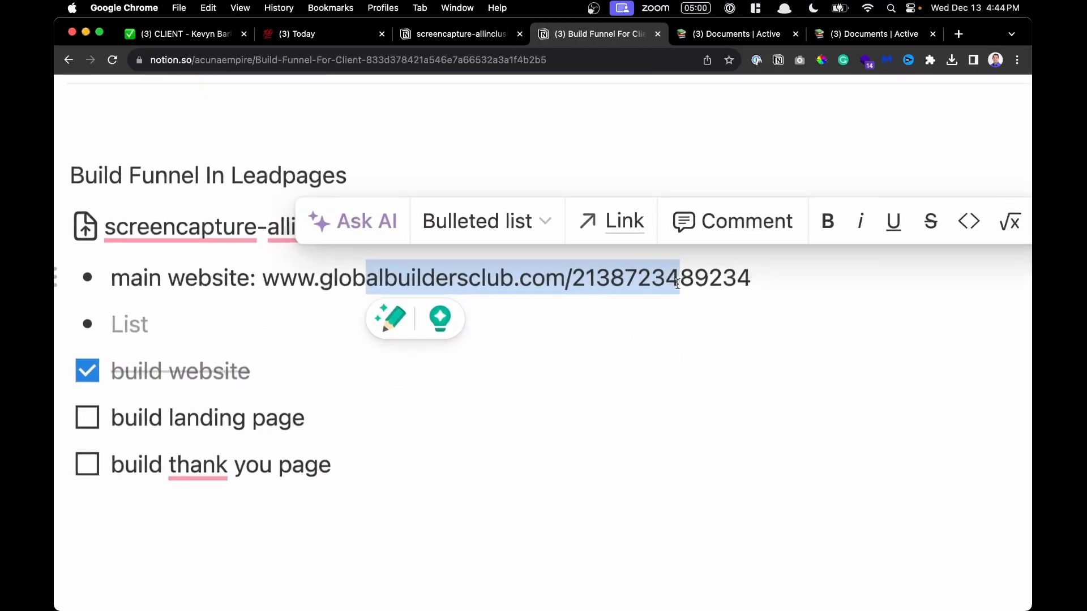
click(353, 330)
key(BackSpace)
key(BackSpace)
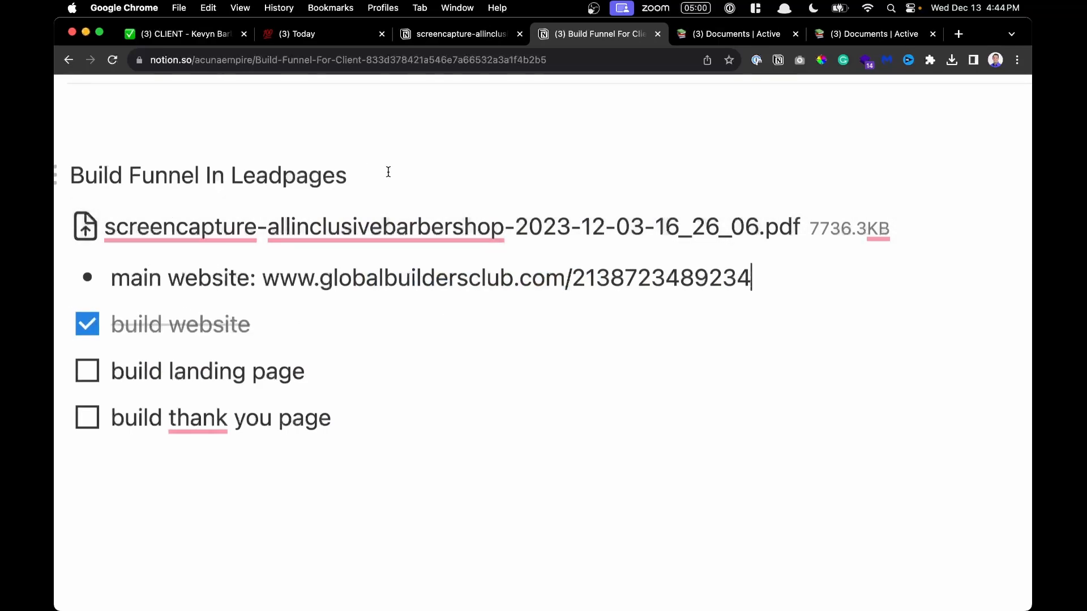
Review the heading and checklist text, then zoom the page view out
drag(388, 172, 68, 172)
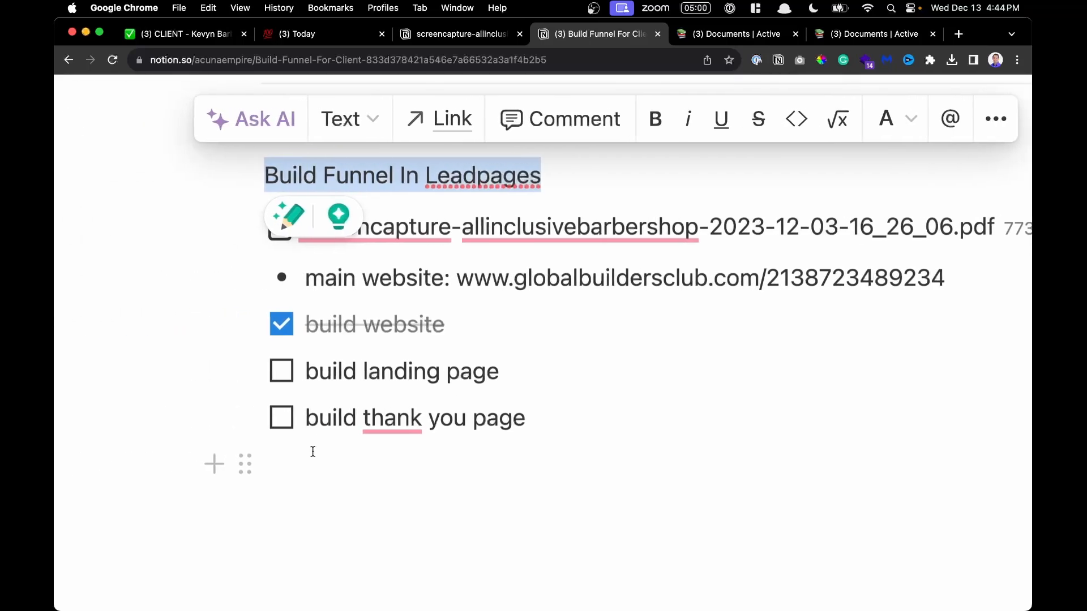
click(309, 322)
drag(310, 322, 444, 323)
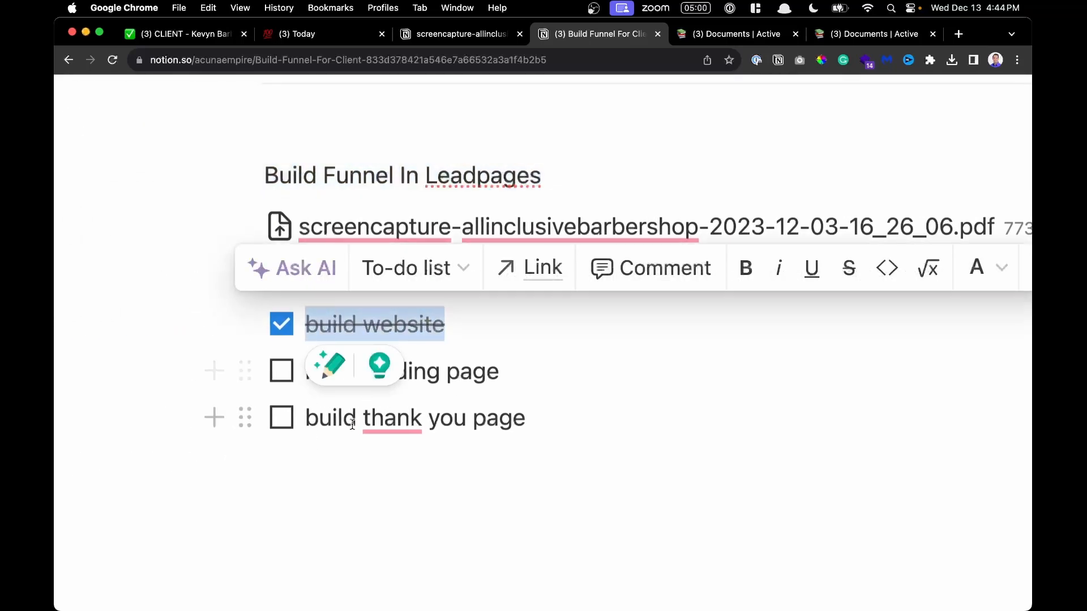
click(552, 419)
drag(552, 419, 333, 419)
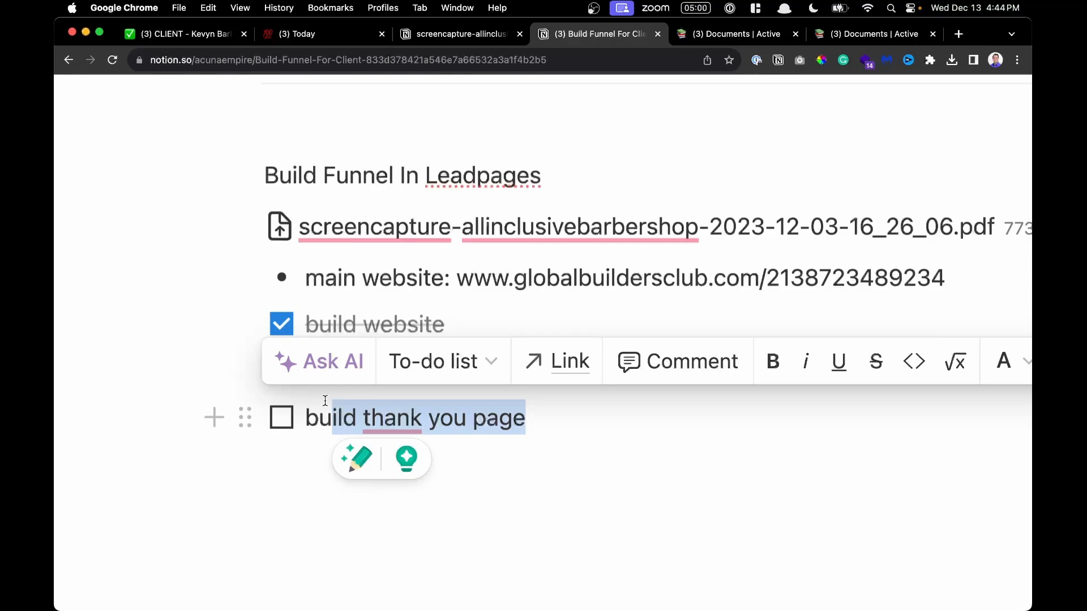
key(super+minus)
key(super+minus)
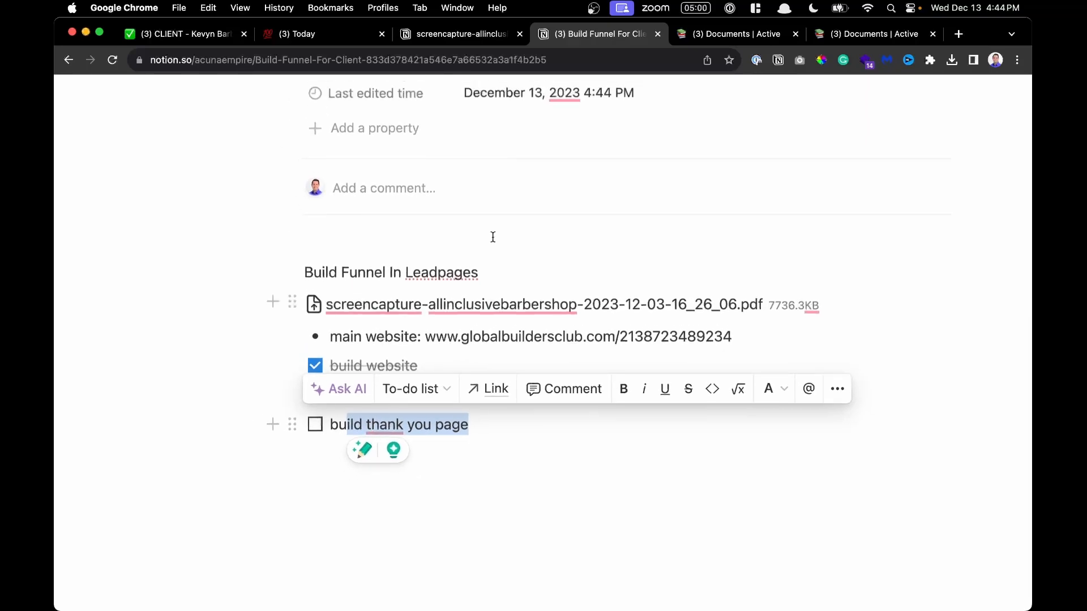
Add 'Automation' and 'Build the CRM' lines at the end of the page
click(371, 473)
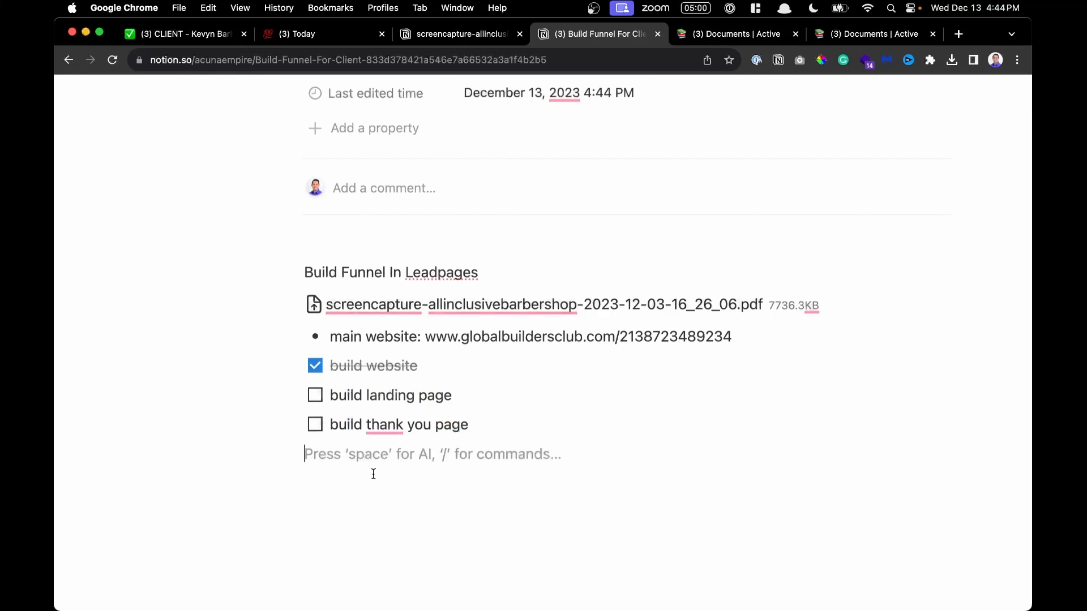
key(Return)
text(Automation)
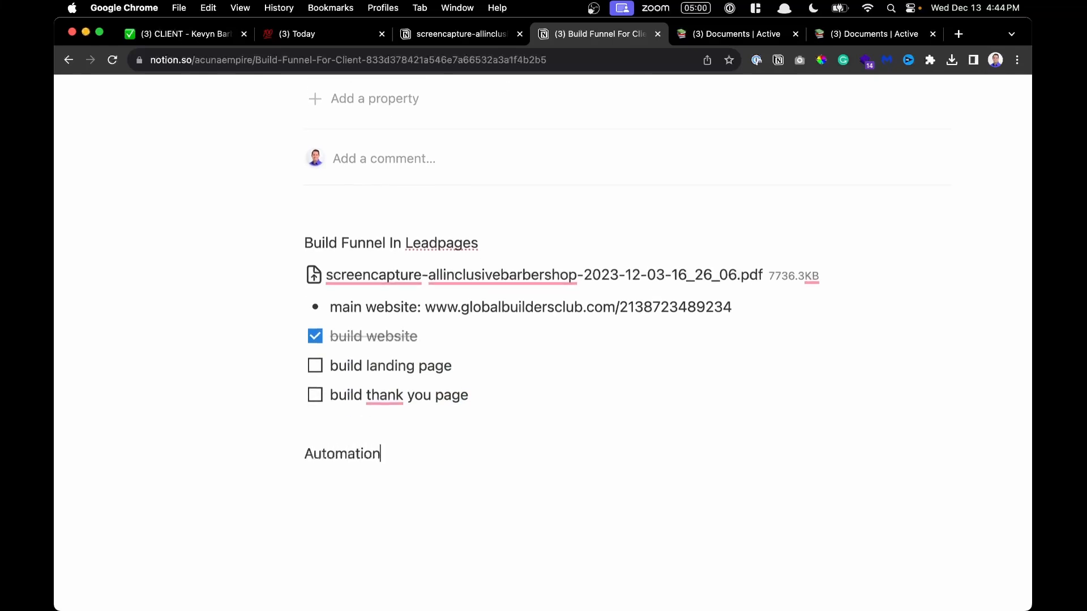
key(Return)
text(Build the CRM)
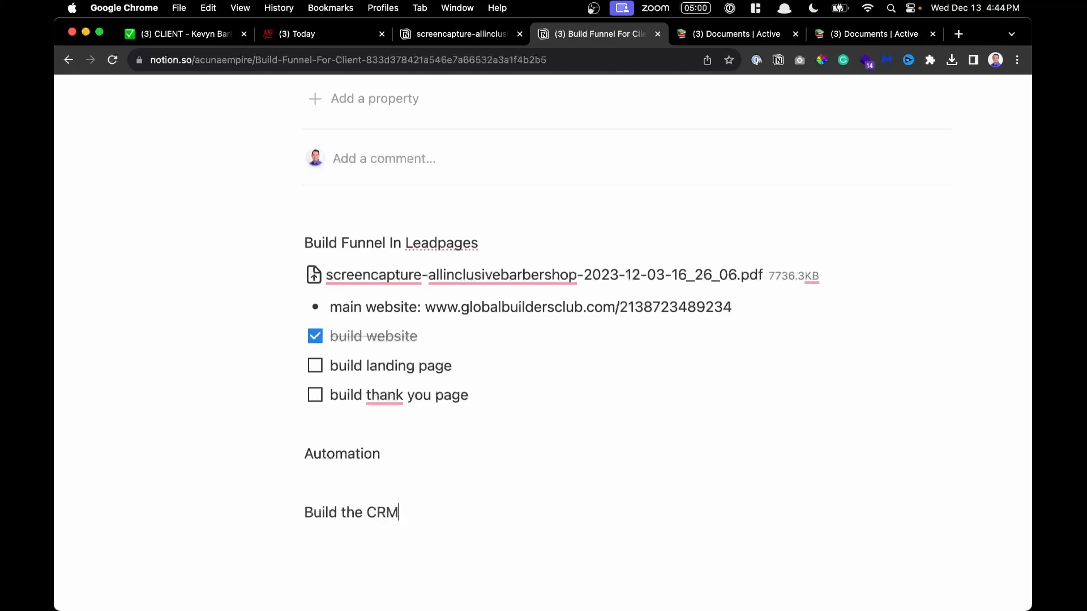
Add to-dos 'build zapier automation' and 'test and deploy' under Automation
scroll(374, 473, up, 3)
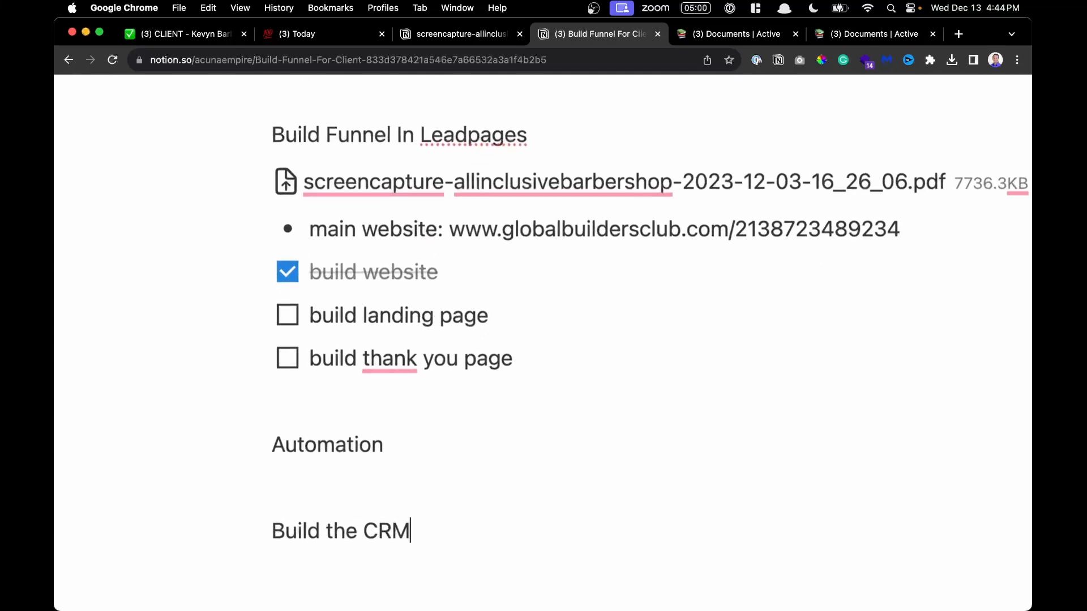
click(407, 439)
key(Return)
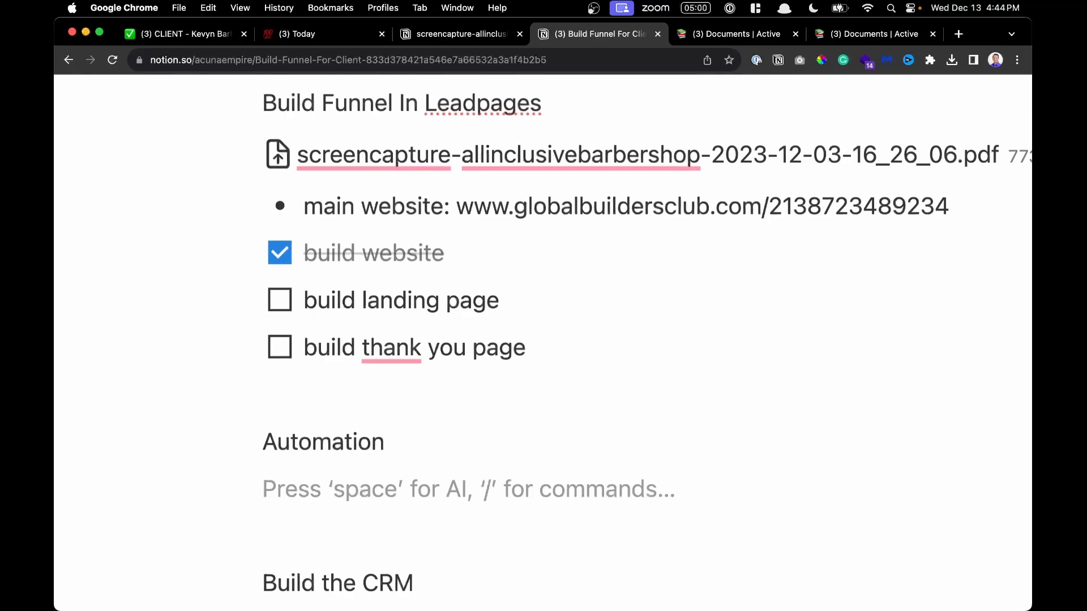
text([])
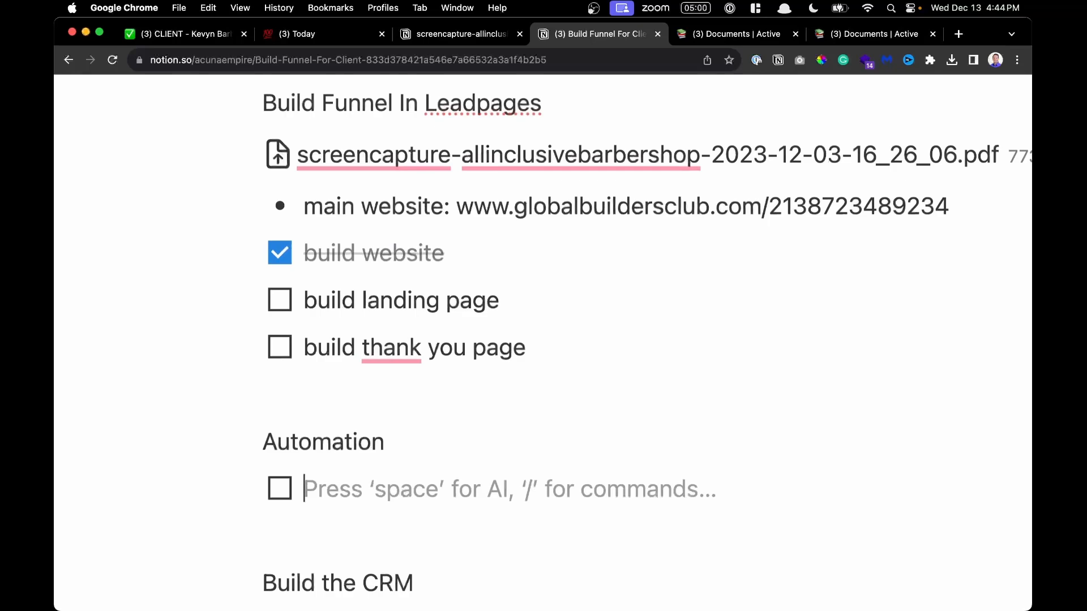
scroll(542, 339, down, 3)
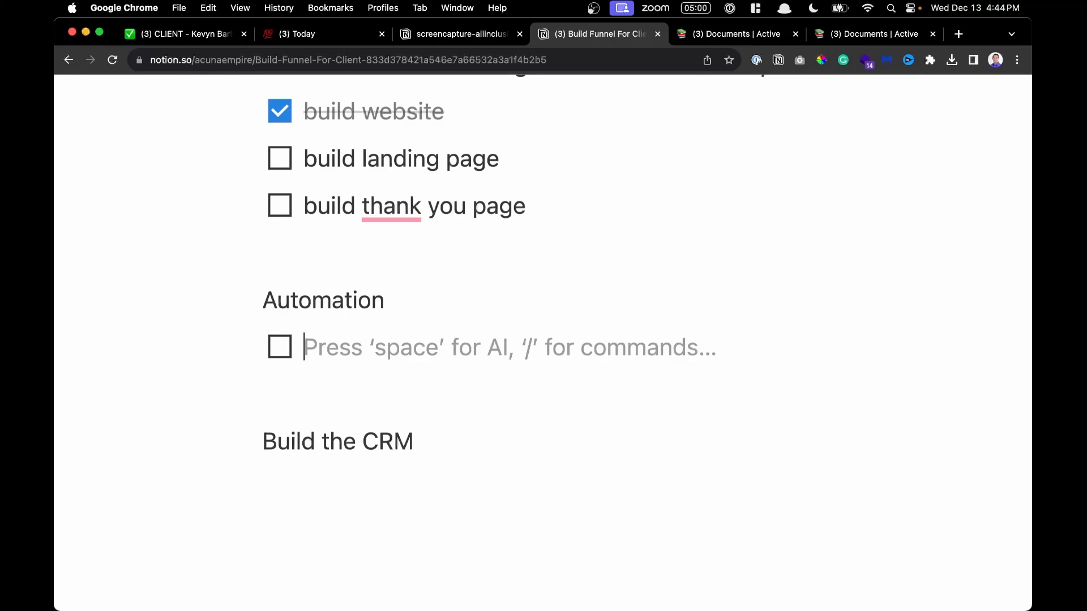
text(build za)
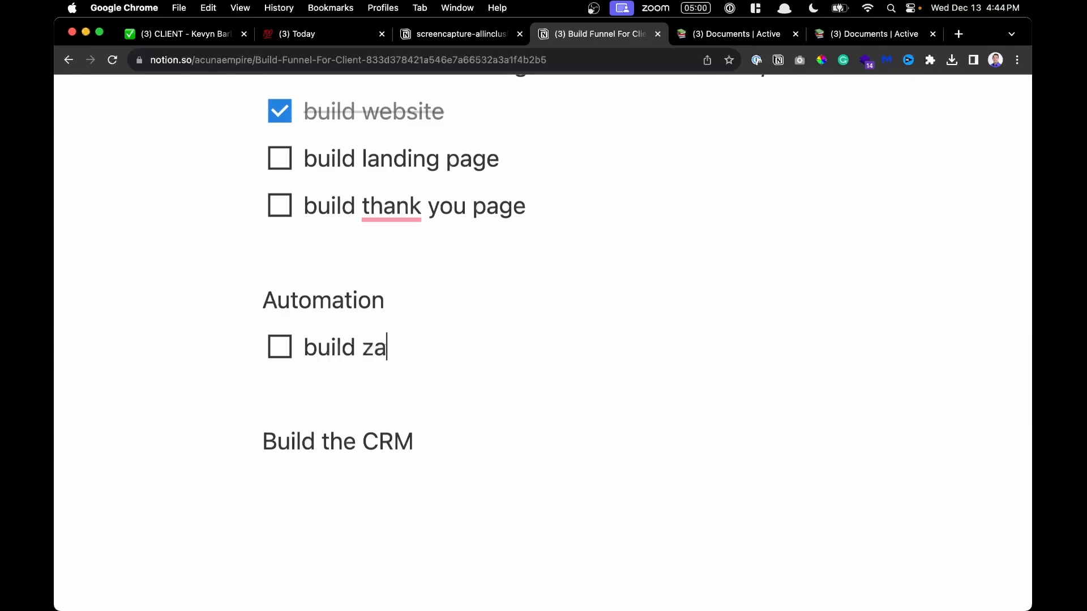
text(pier atuoma)
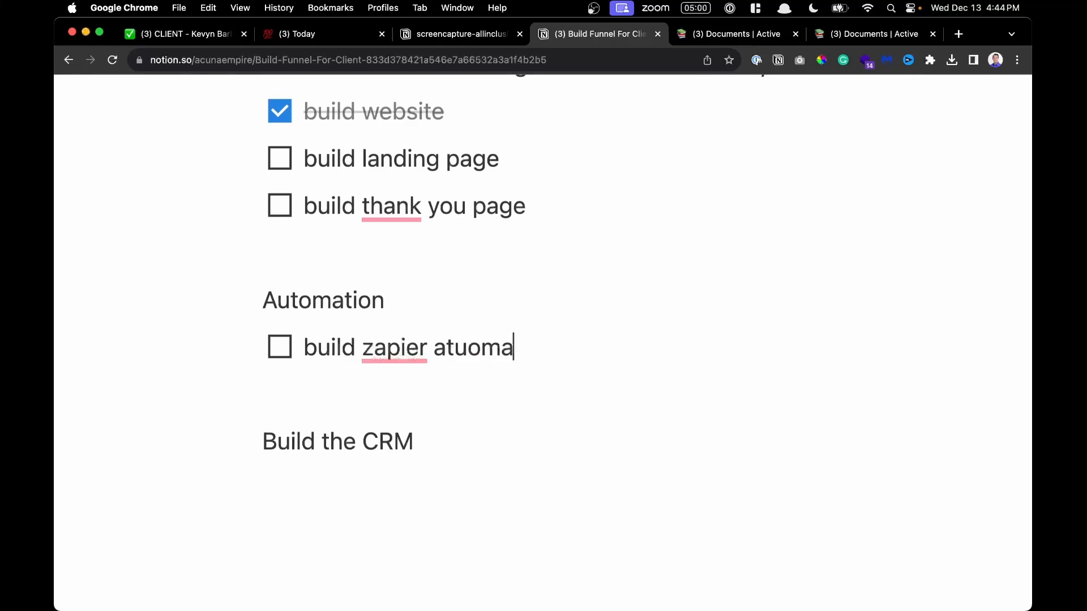
key(BackSpace)
key(BackSpace)
key(BackSpace)
key(BackSpace)
key(BackSpace)
key(BackSpace)
text(automation)
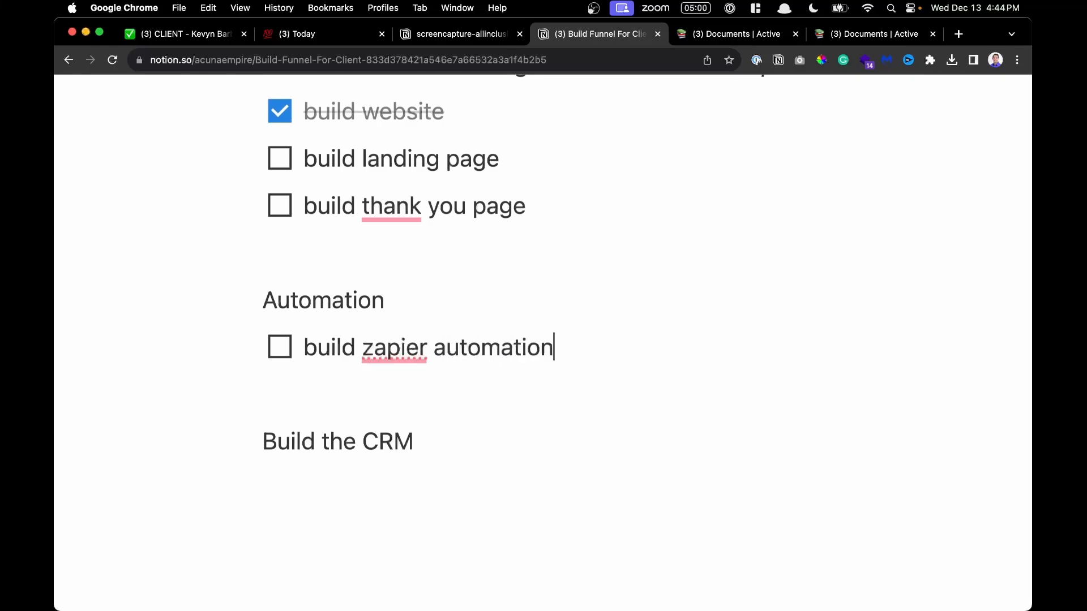
key(Return)
text(build)
key(BackSpace)
key(BackSpace)
key(BackSpace)
key(BackSpace)
key(BackSpace)
key(BackSpace)
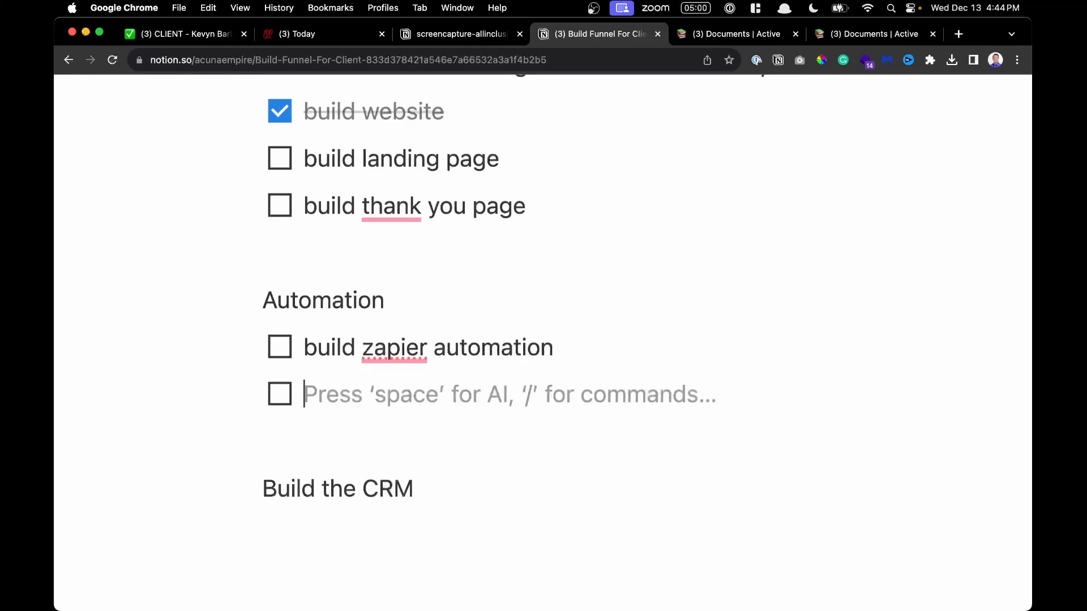
text(test)
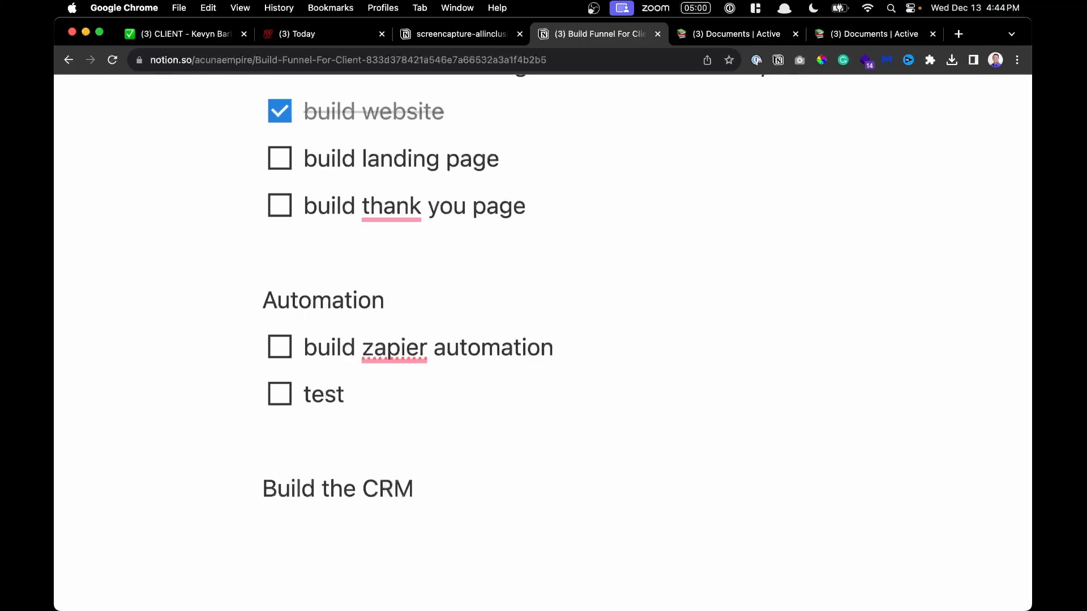
text( and deploy)
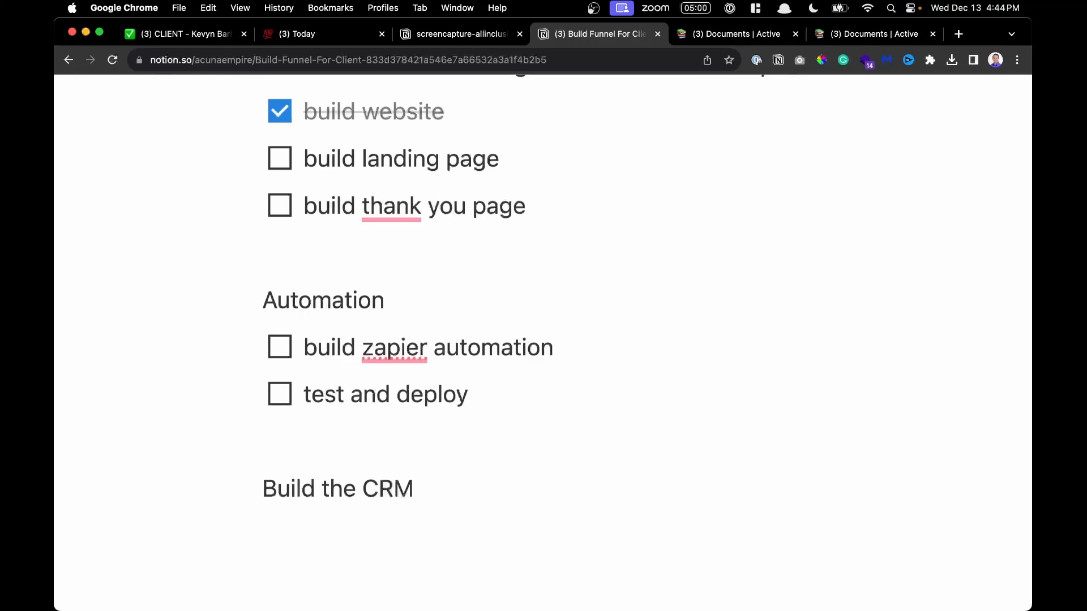
scroll(408, 272, down, 2)
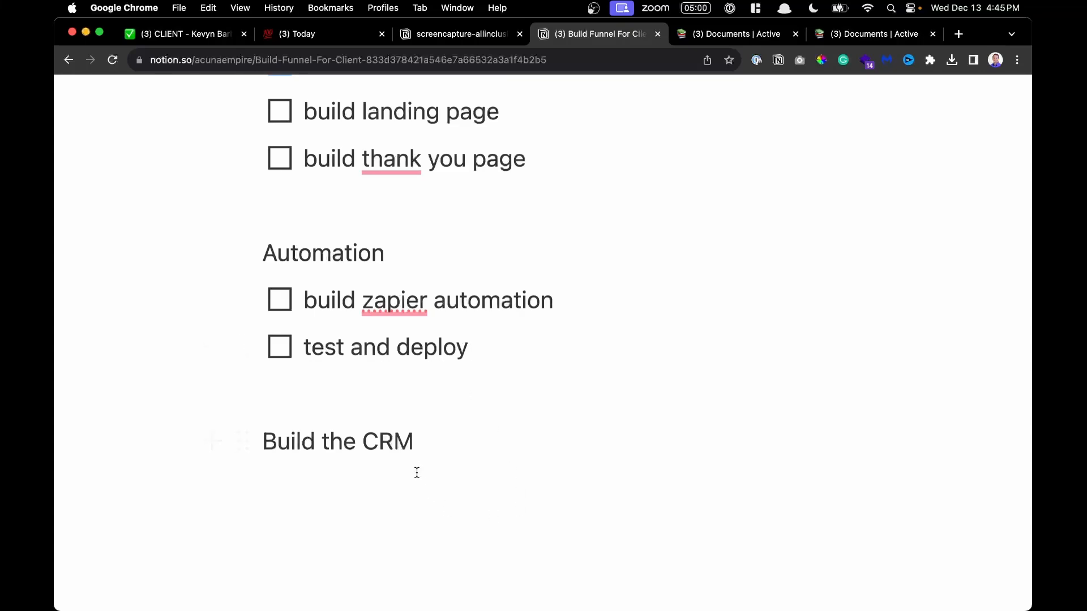
Add to-dos create account, add users and create list under Build the CRM
click(444, 452)
key(Return)
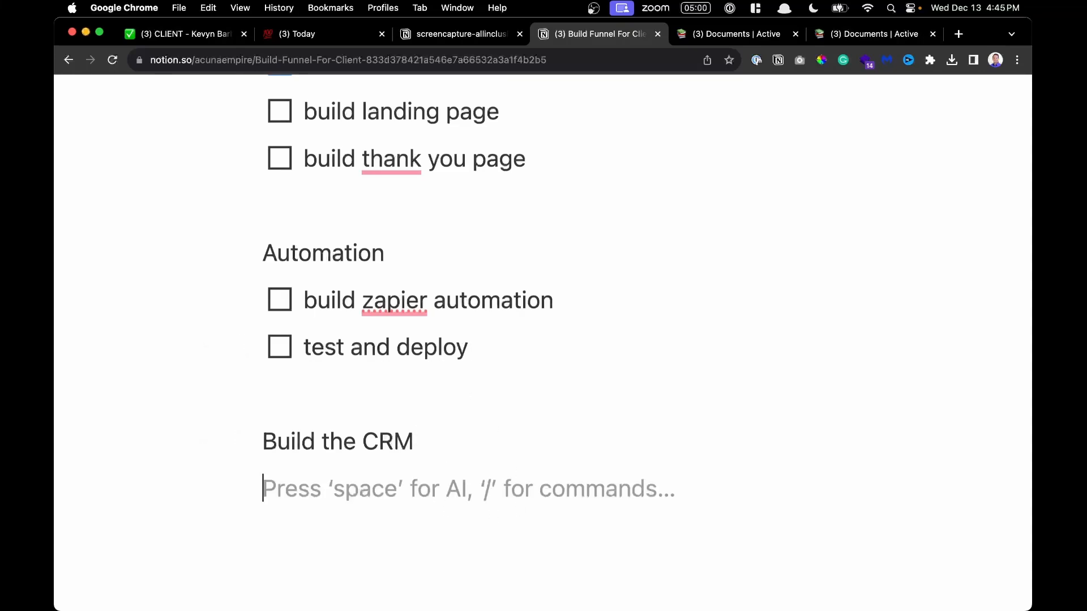
text([] create account)
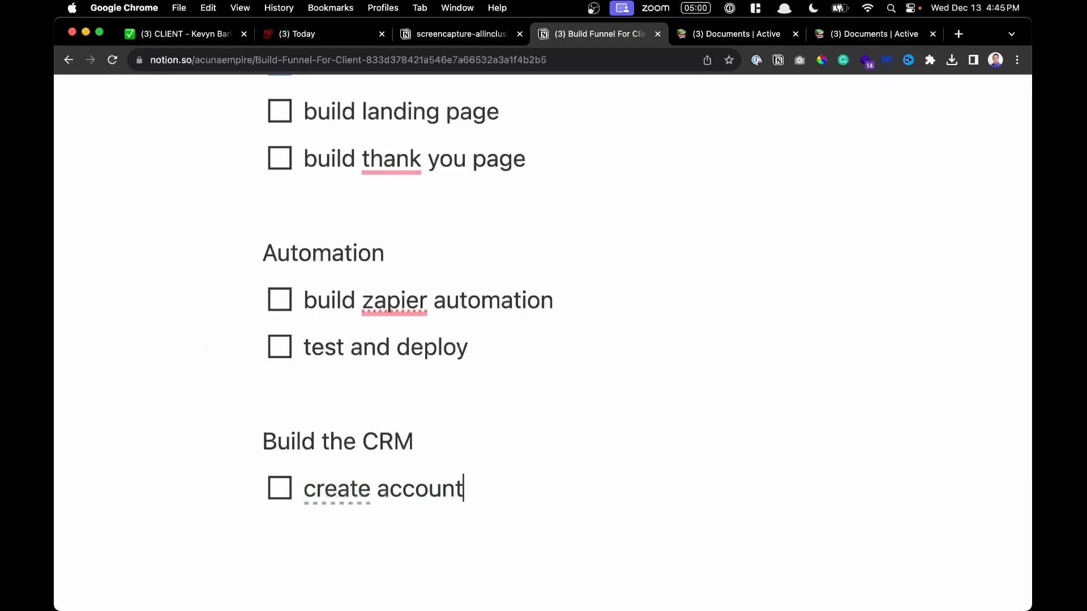
key(Return)
text(add users)
key(Return)
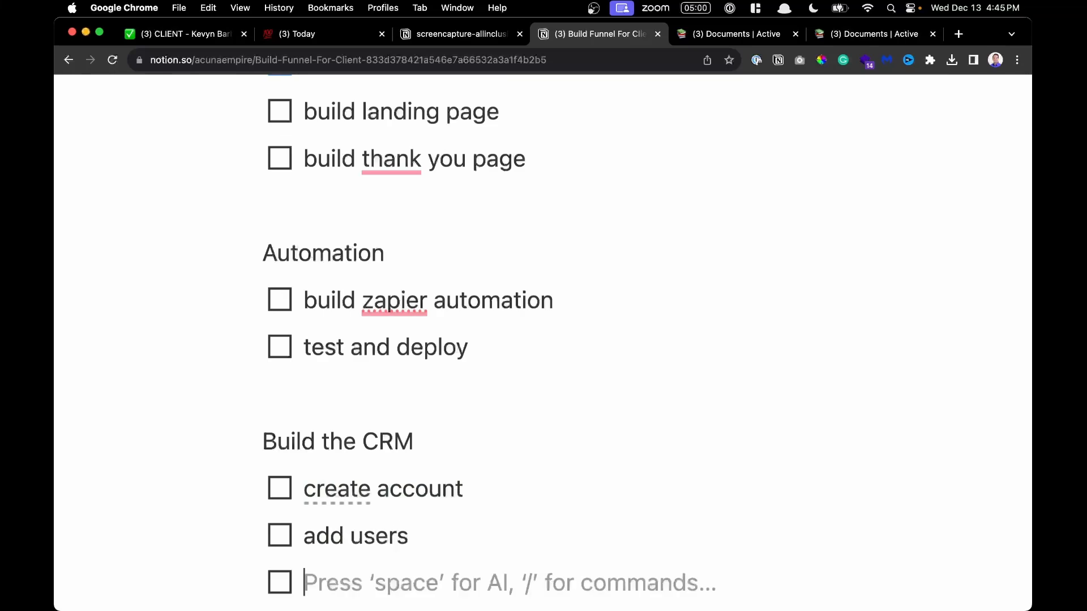
text(create list)
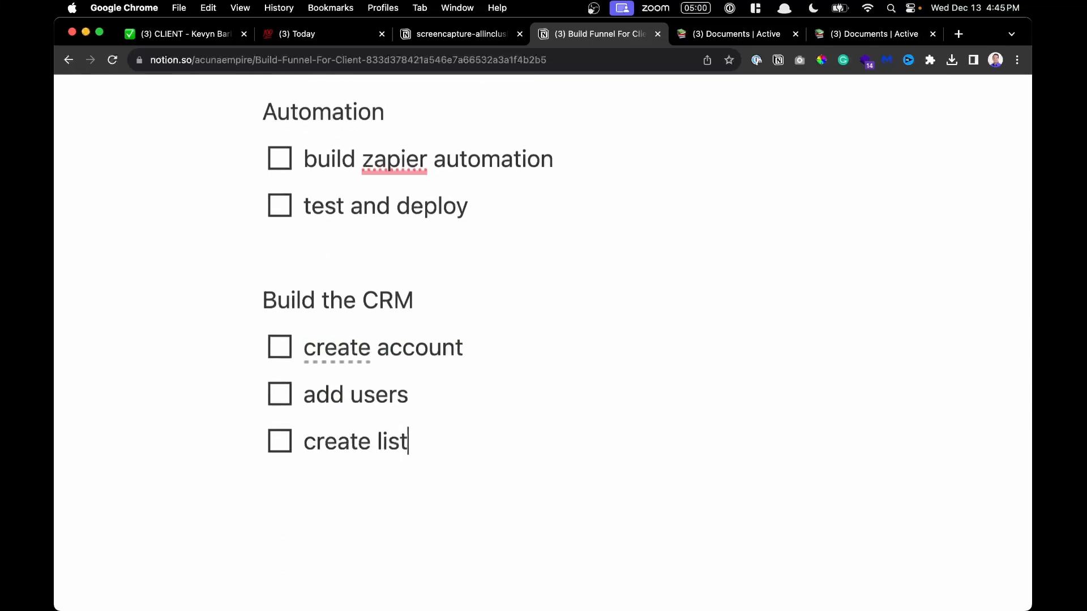
Append the to-dos add automation and add custom fields after create list
key(Return)
text(add a)
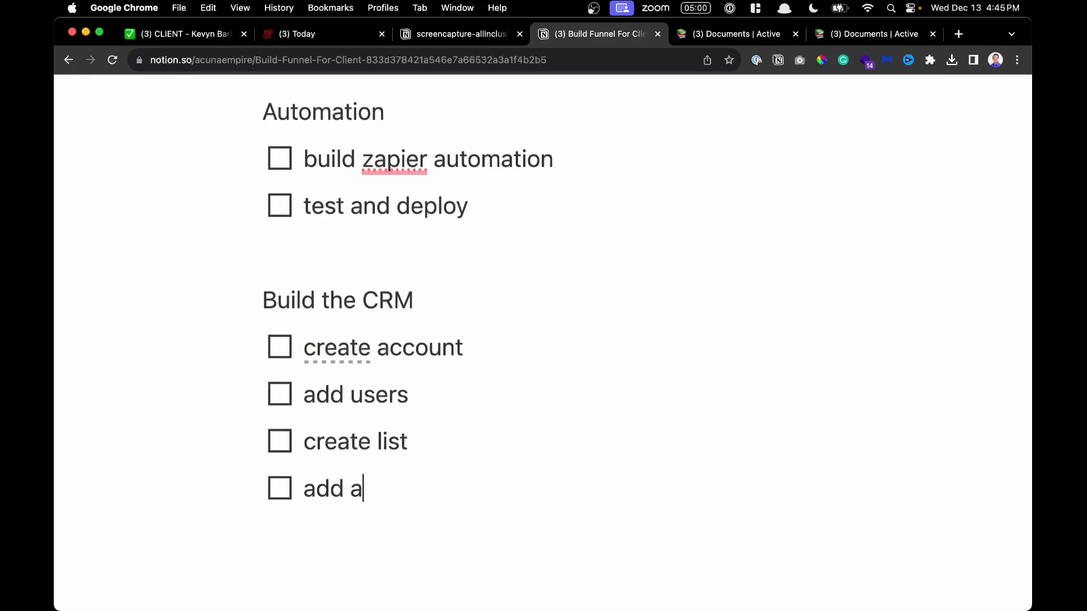
text(utomation)
key(Return)
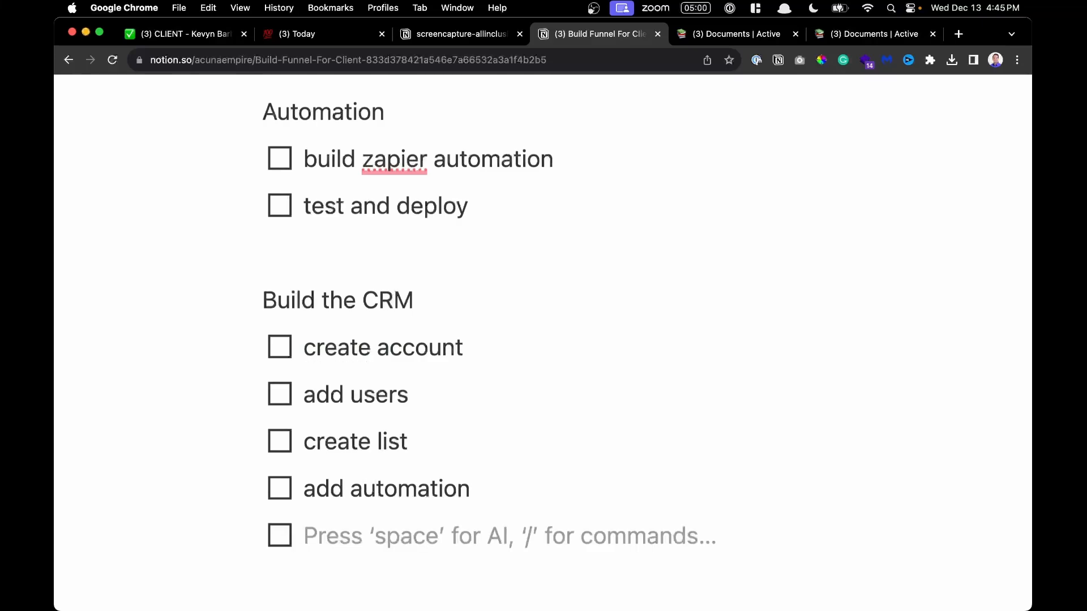
text(add custom fields)
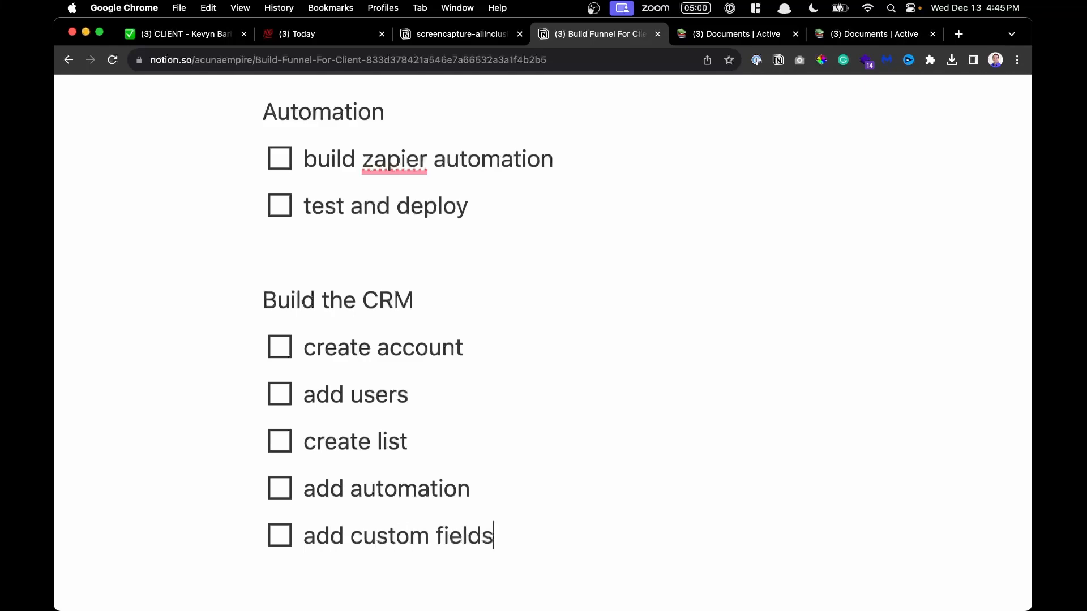
scroll(542, 340, down, 2)
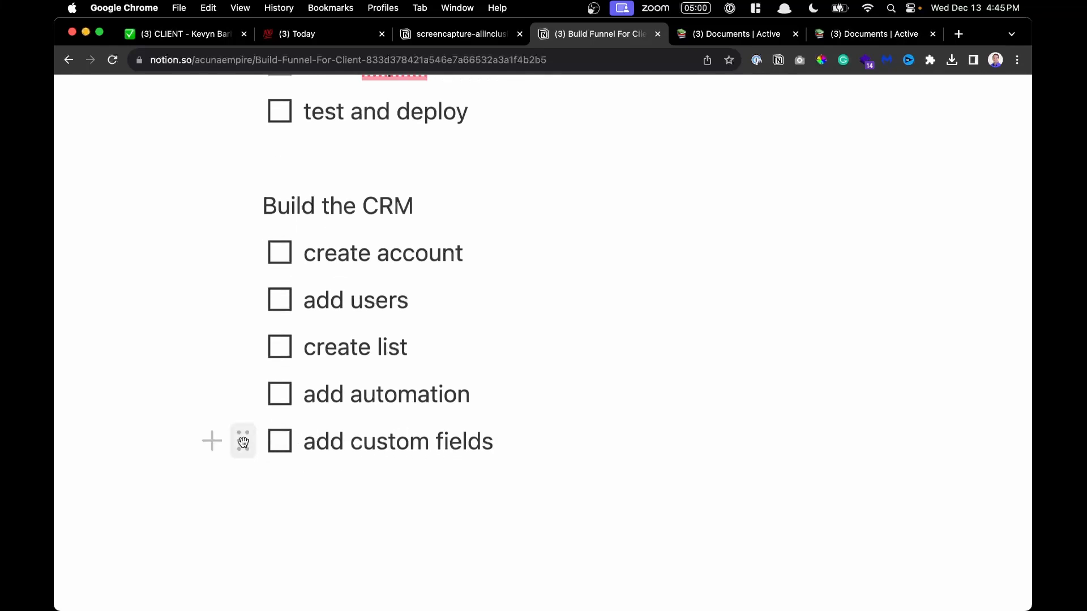
Reorder the CRM to-dos: add custom fields above add automation, add users moved last
drag(242, 439, 256, 376)
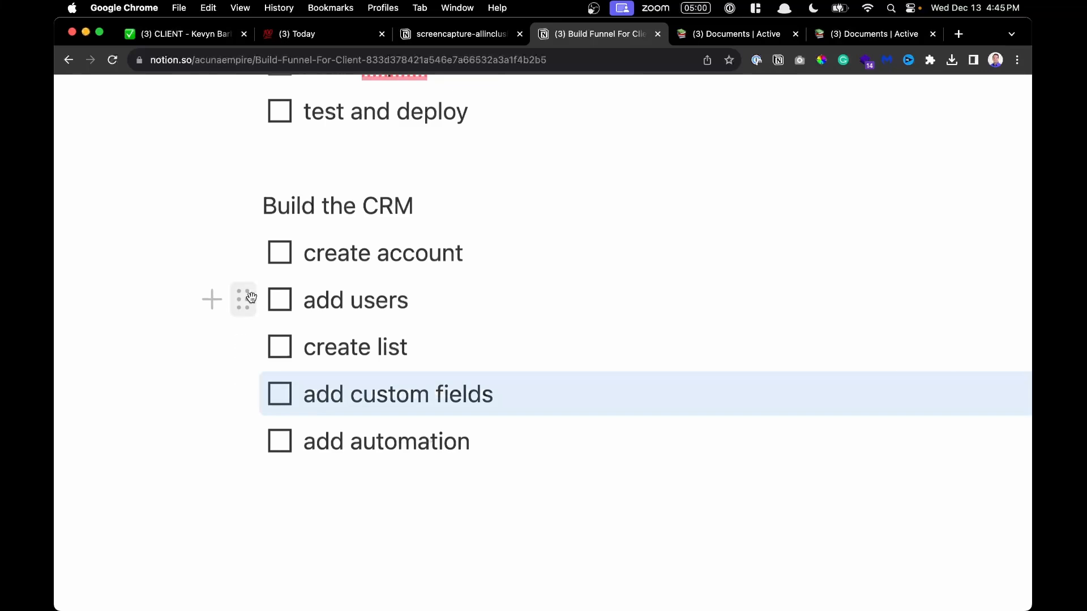
drag(242, 300, 243, 452)
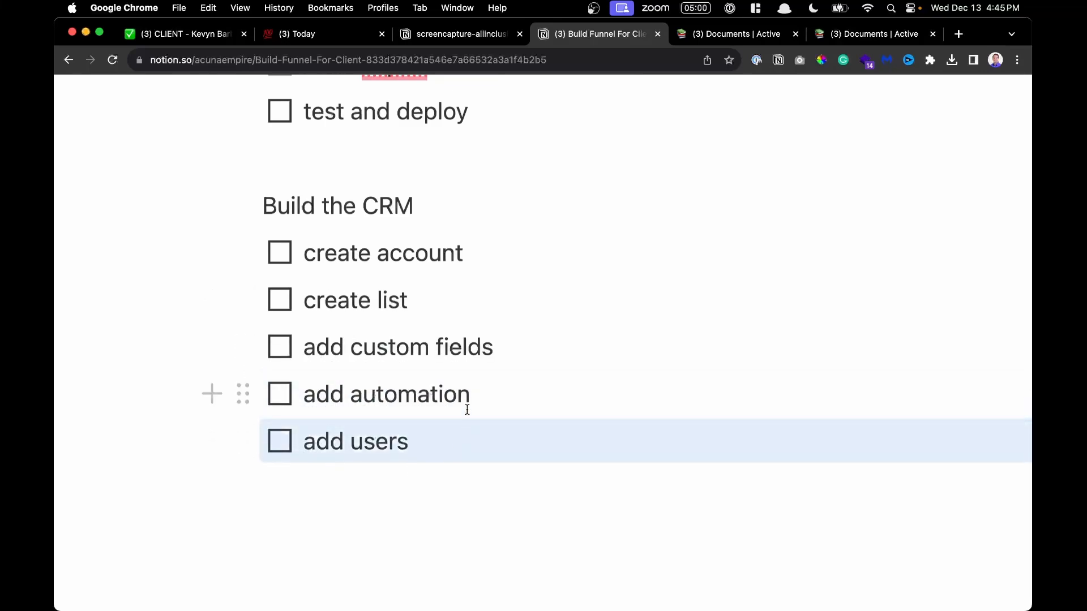
scroll(465, 407, down, 2)
scroll(466, 407, up, 5)
Move the whole Automation section below the Build the CRM list and reset zoom
click(468, 277)
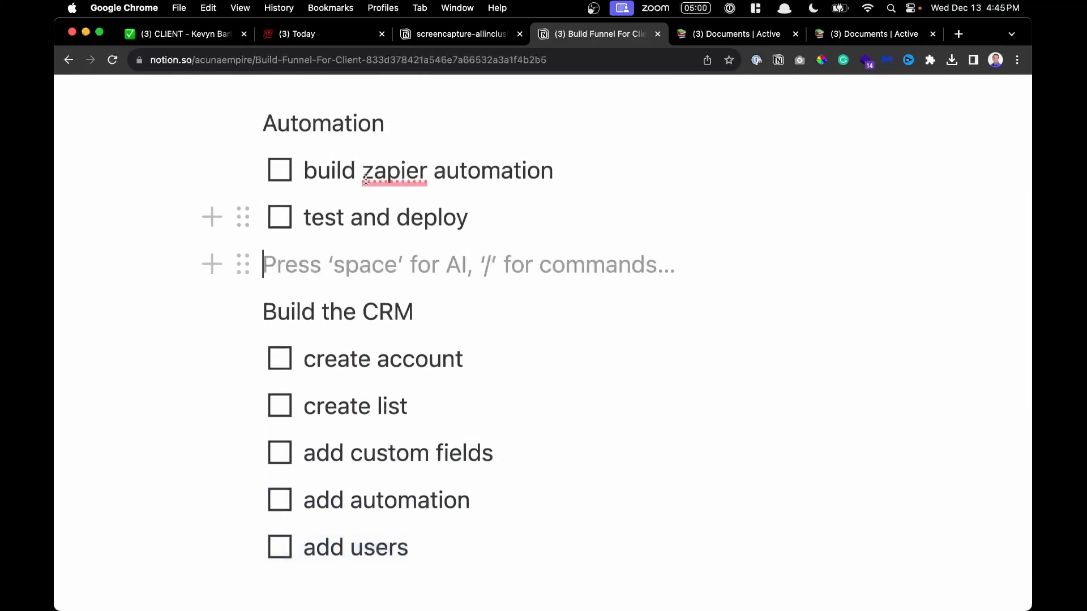
shift+click(359, 137)
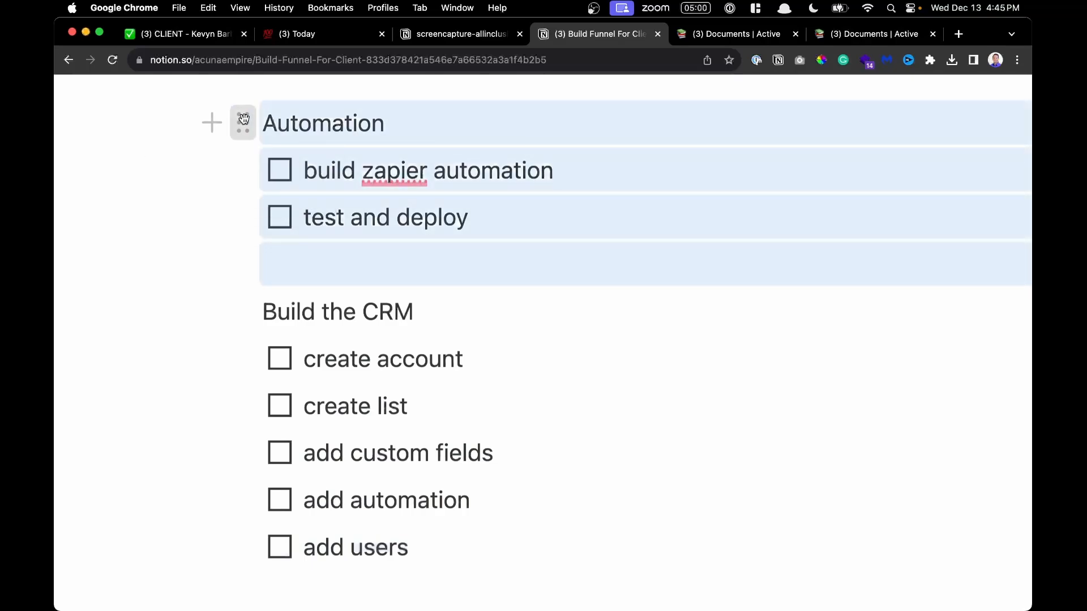
drag(243, 118, 311, 505)
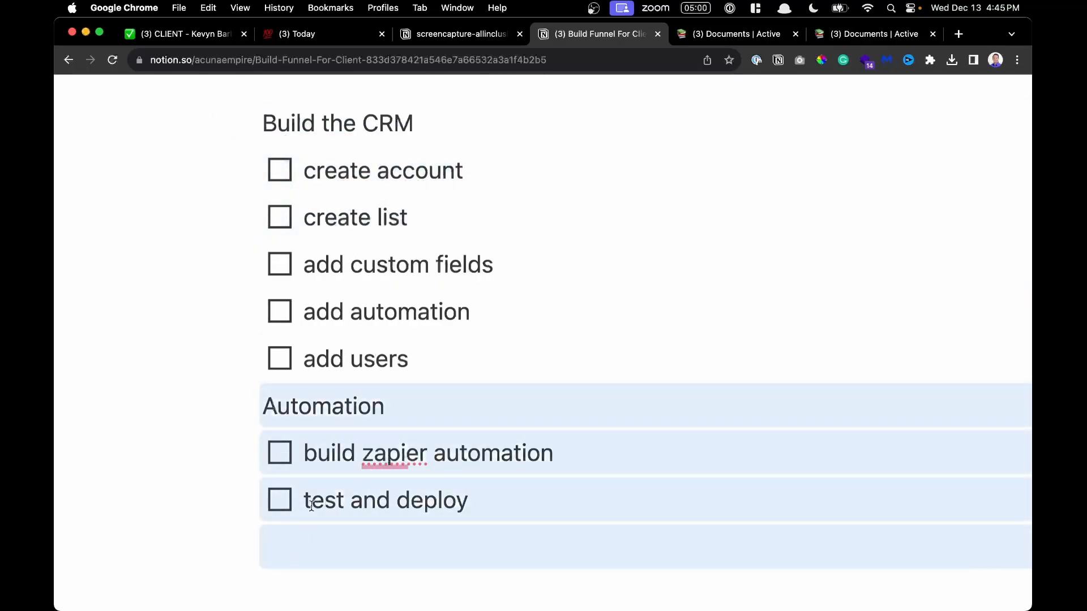
click(418, 358)
key(Return)
key(Return)
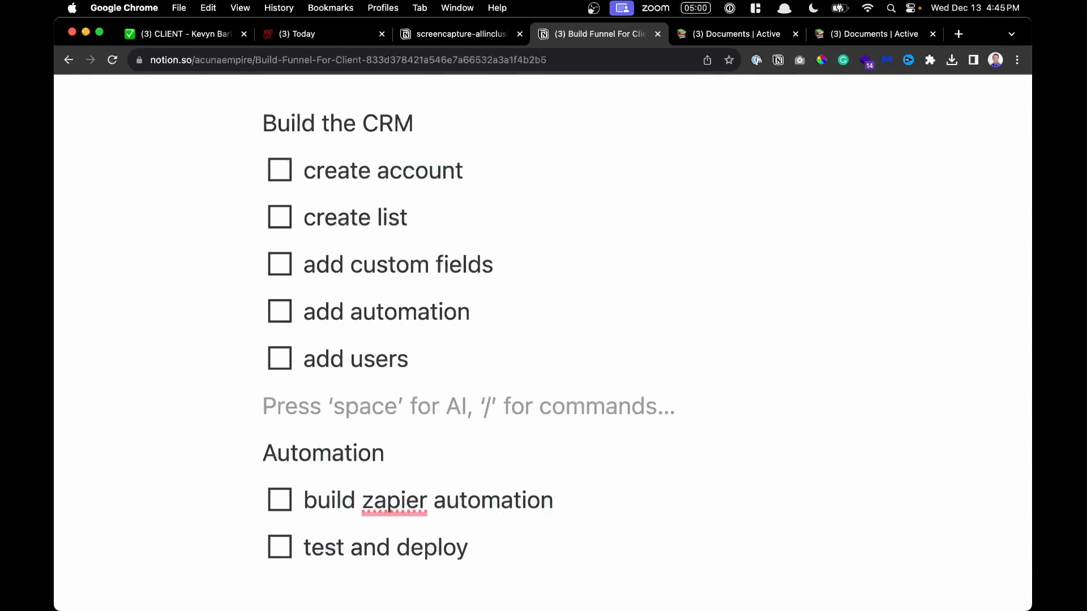
key(super+0)
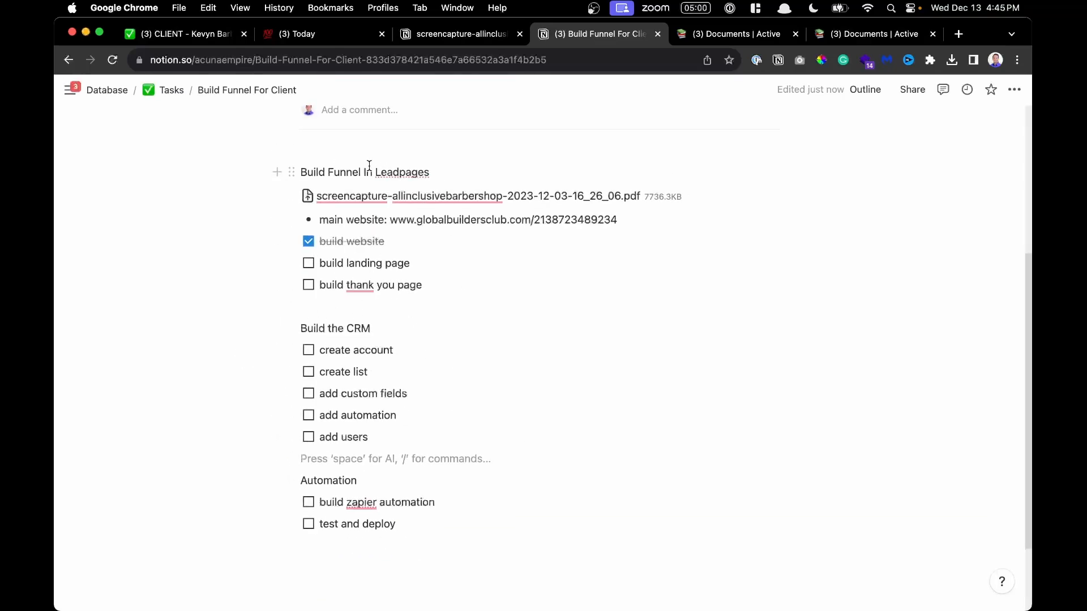
scroll(369, 165, up, 5)
scroll(369, 167, down, 2)
scroll(366, 173, down, 3)
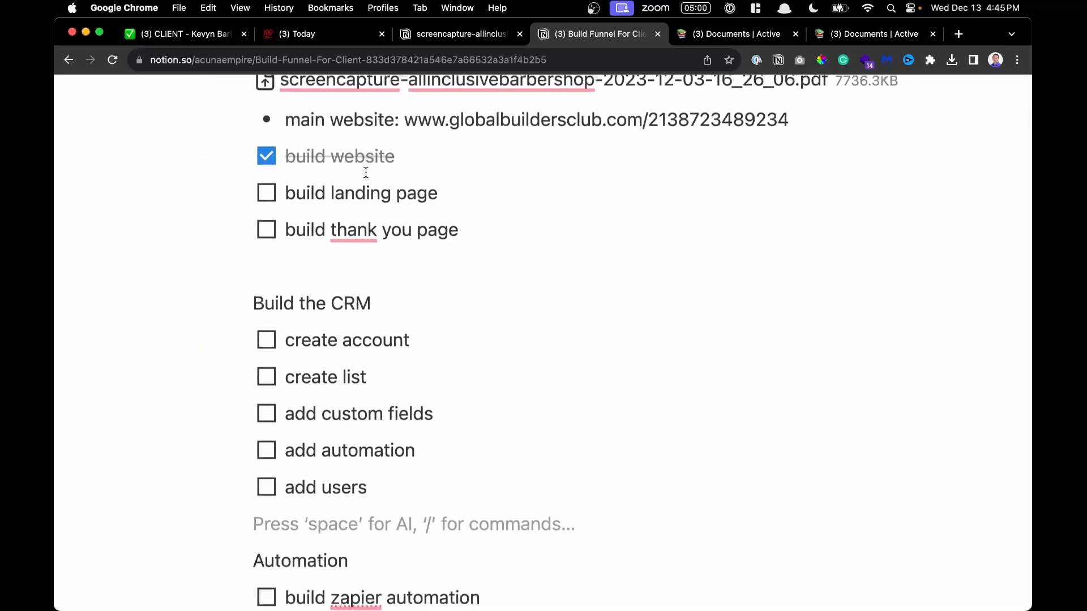
scroll(366, 172, down, 2)
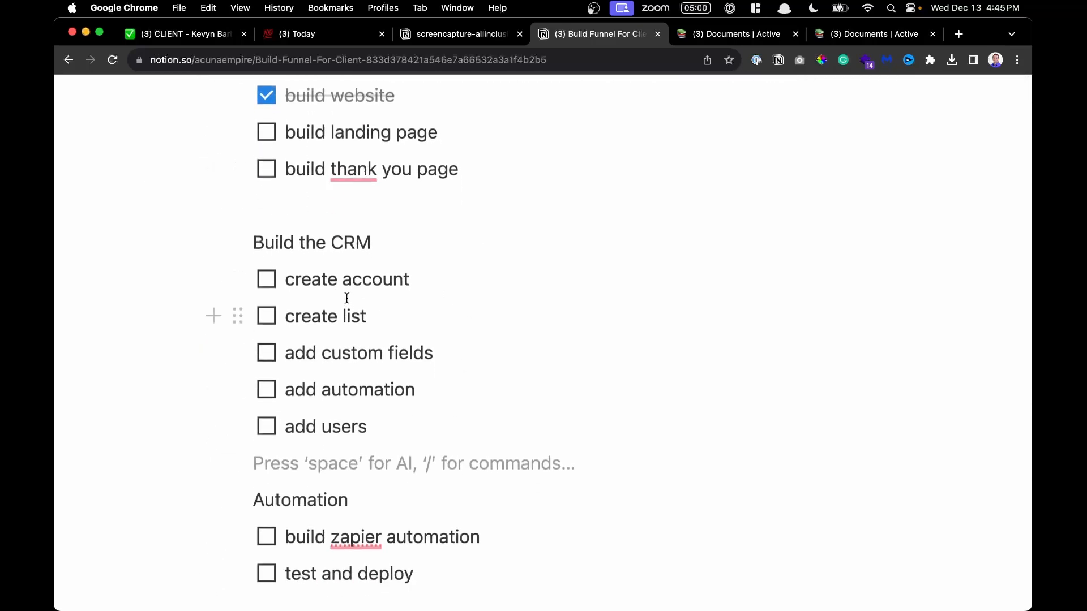
Add an 'Email Campaign' heading below build thank you page
click(344, 205)
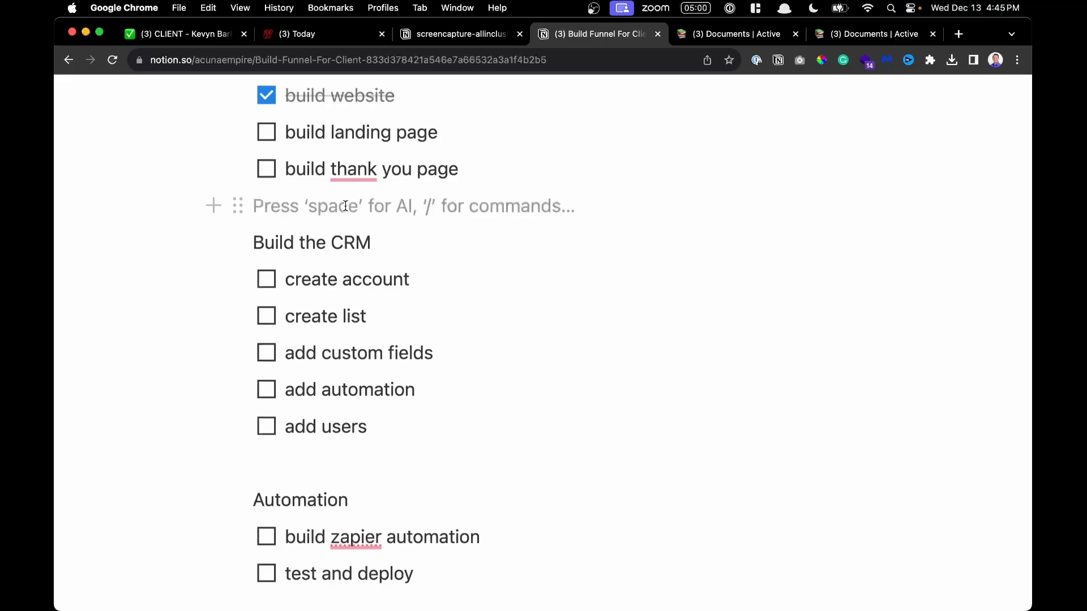
key(Return)
key(Return)
key(Return)
key(BackSpace)
key(BackSpace)
text(Email )
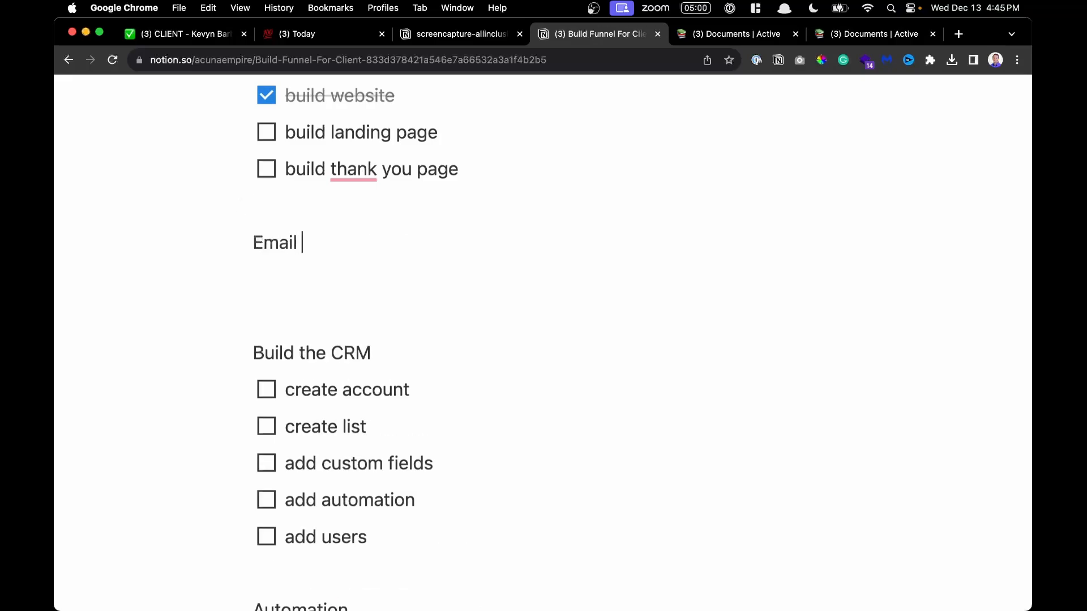
text(Campaign)
key(Return)
Add to-dos build the list, add the emails, send the sequence and tag in crm
text([])
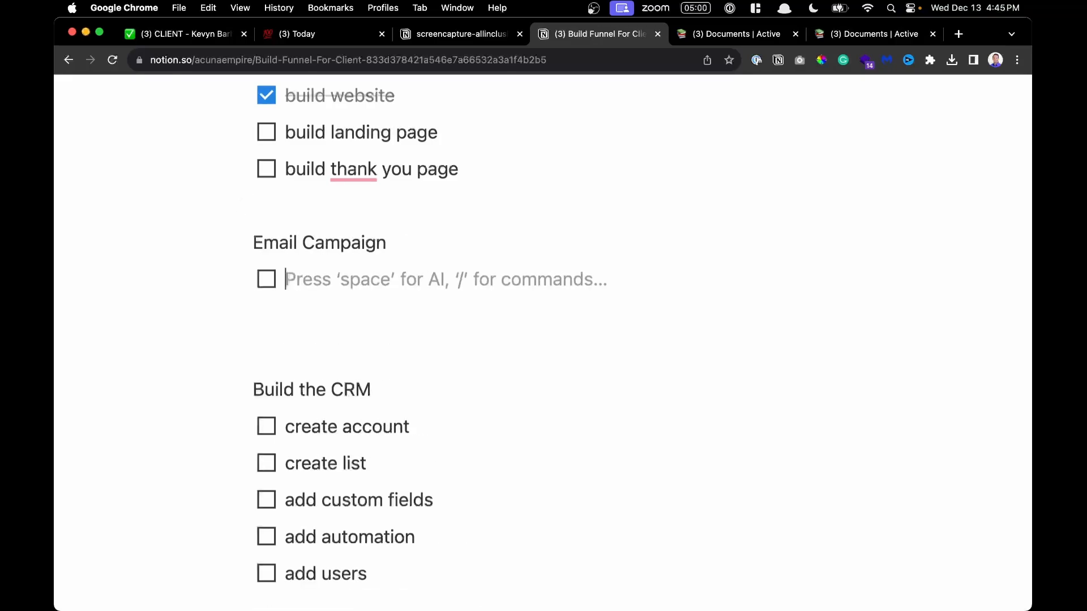
text(build the list)
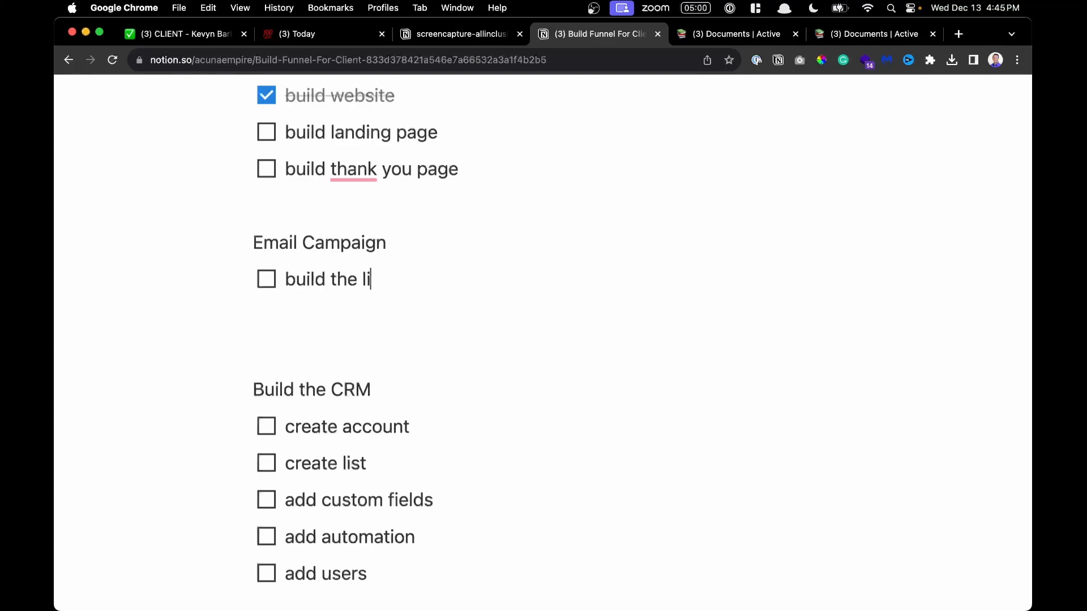
key(Return)
text(add the emails)
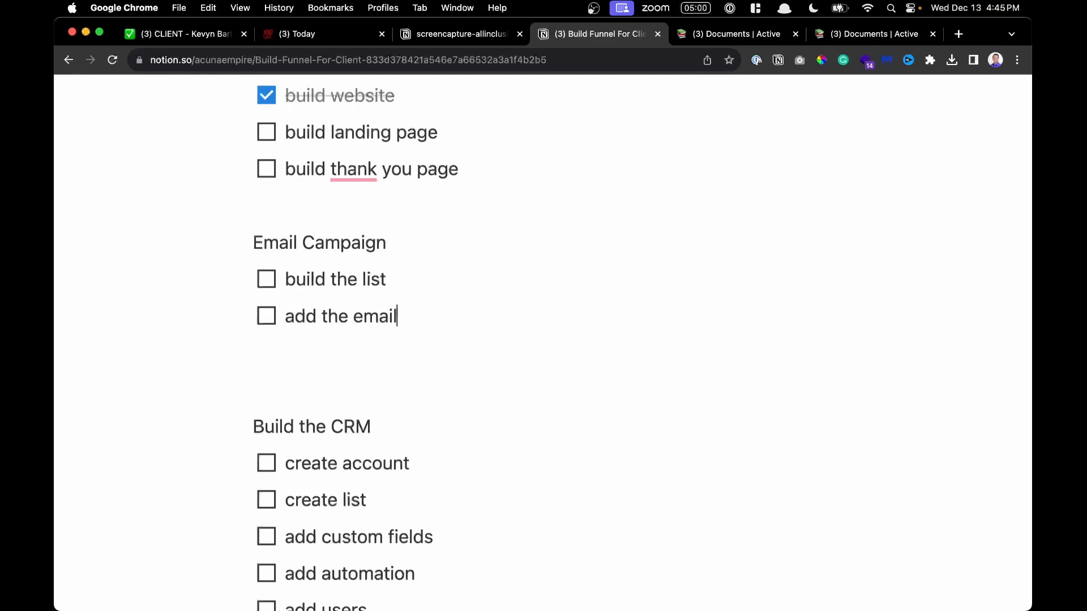
key(Return)
text(send)
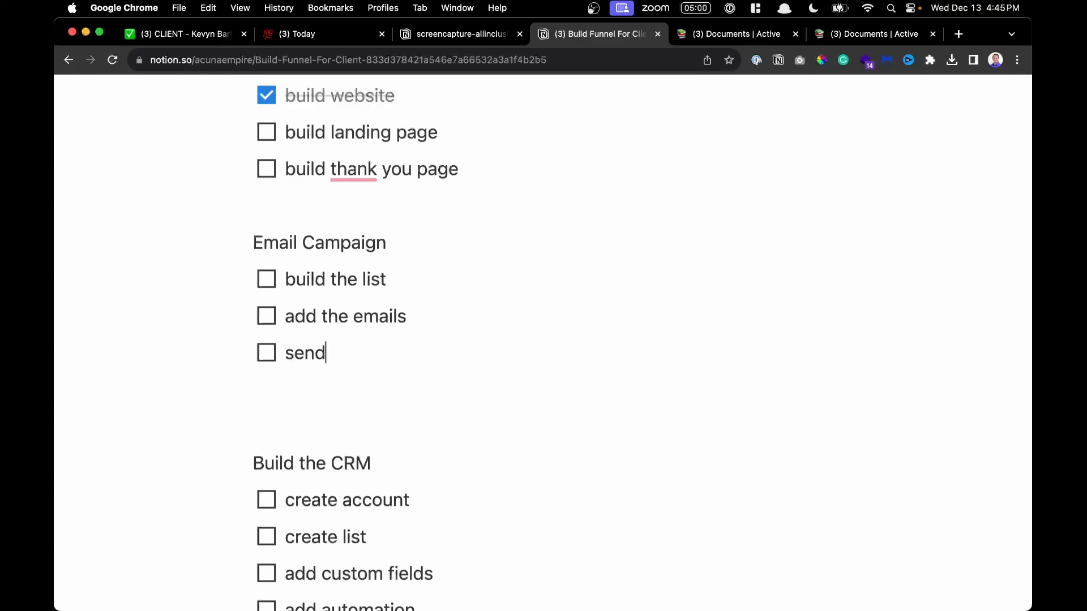
text( the seque)
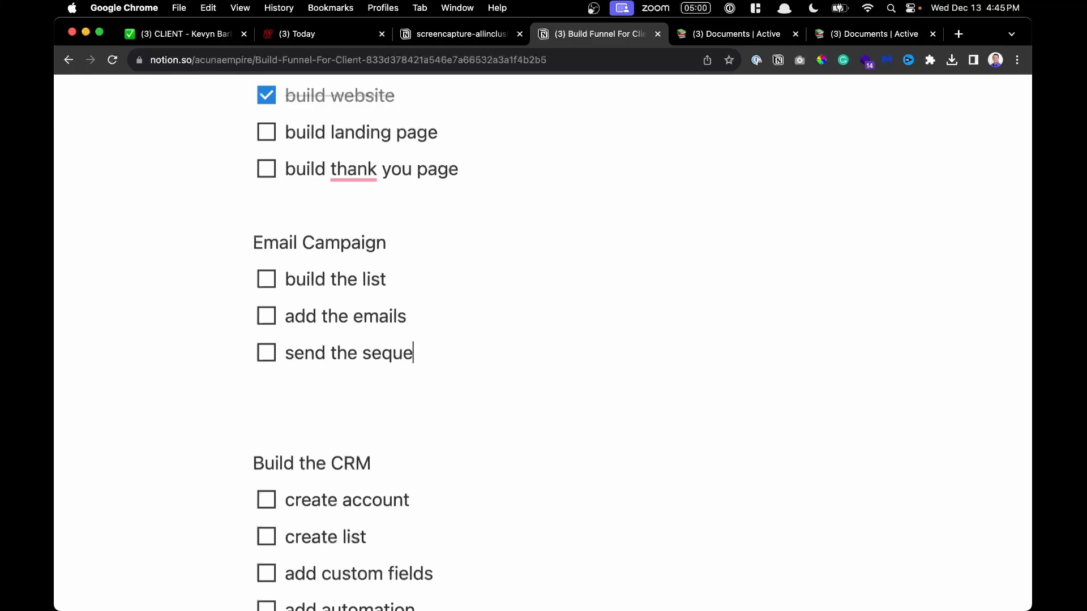
text(nce)
key(Return)
text(tag in crm)
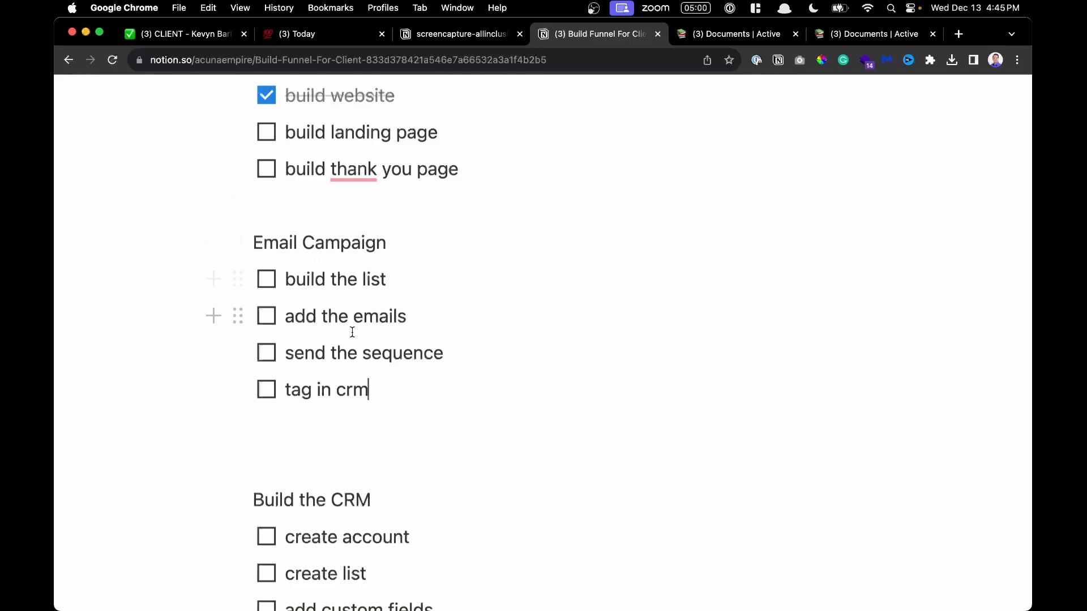
scroll(352, 332, down, 3)
scroll(354, 338, up, 9)
scroll(354, 338, up, 3)
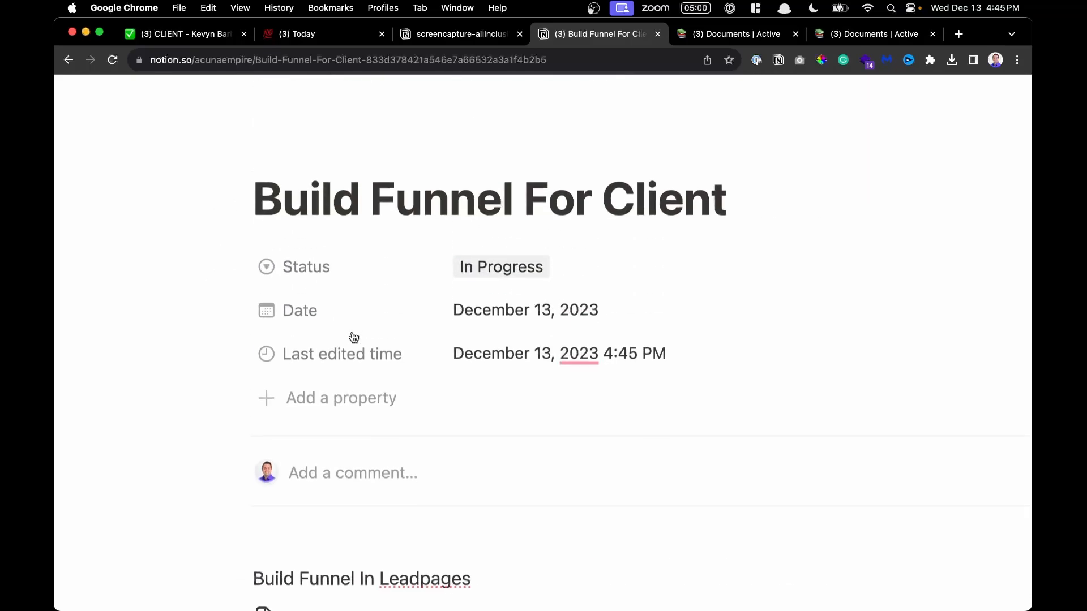
scroll(352, 334, down, 10)
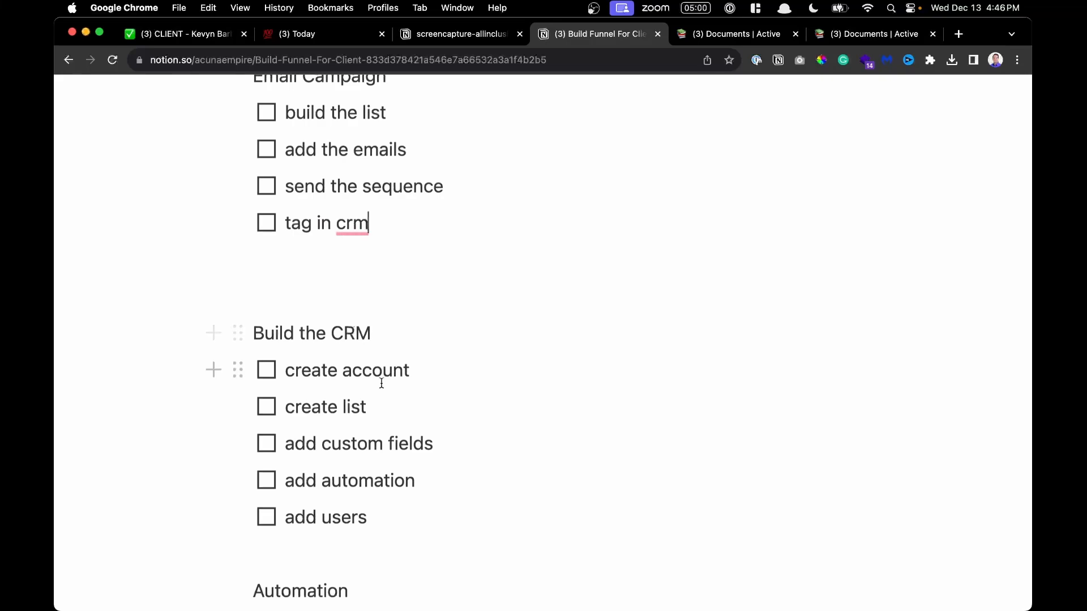
scroll(382, 383, down, 3)
scroll(382, 384, up, 4)
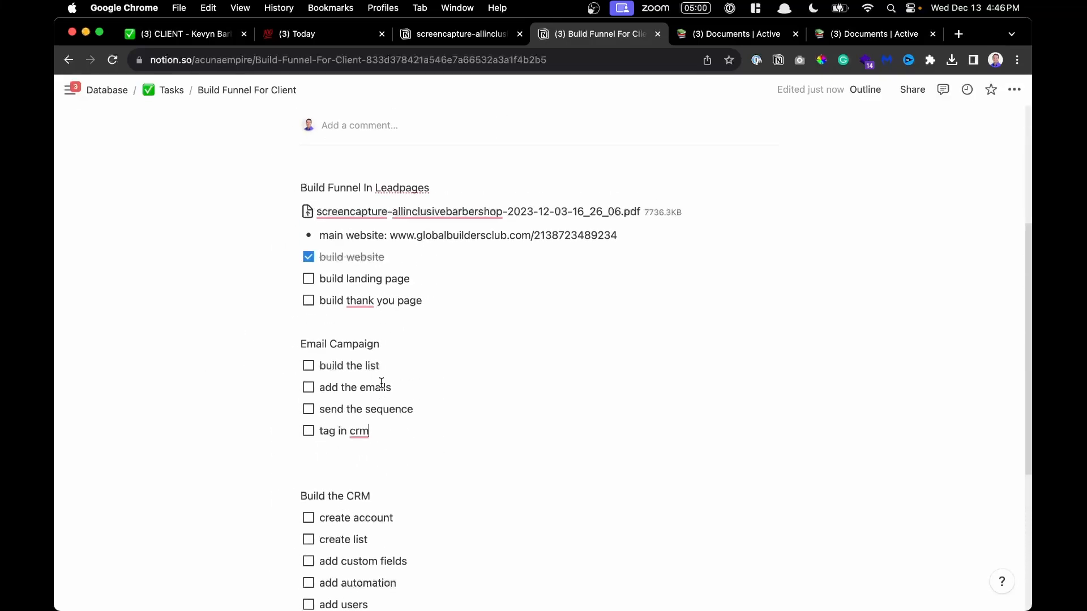
scroll(381, 383, up, 4)
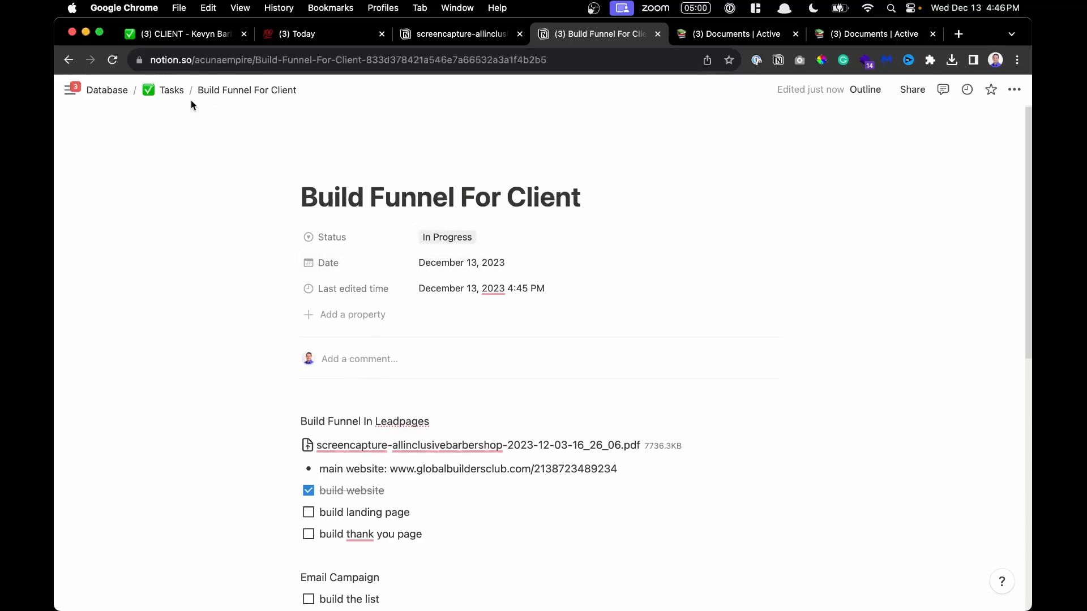
Go from the Tasks database up to the Database page and open the Dashboard
click(171, 90)
click(110, 92)
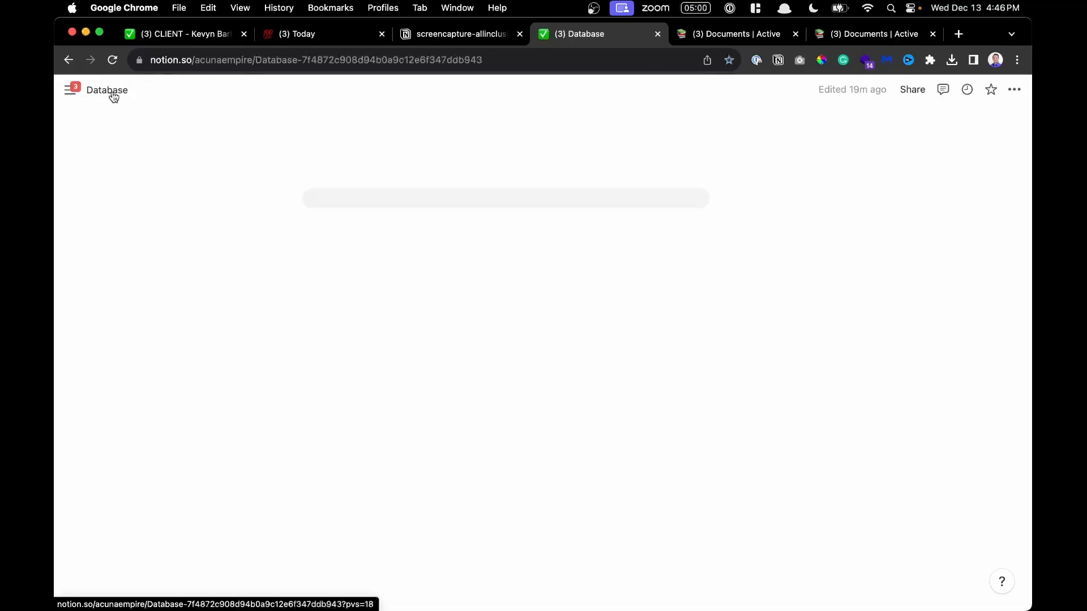
click(371, 233)
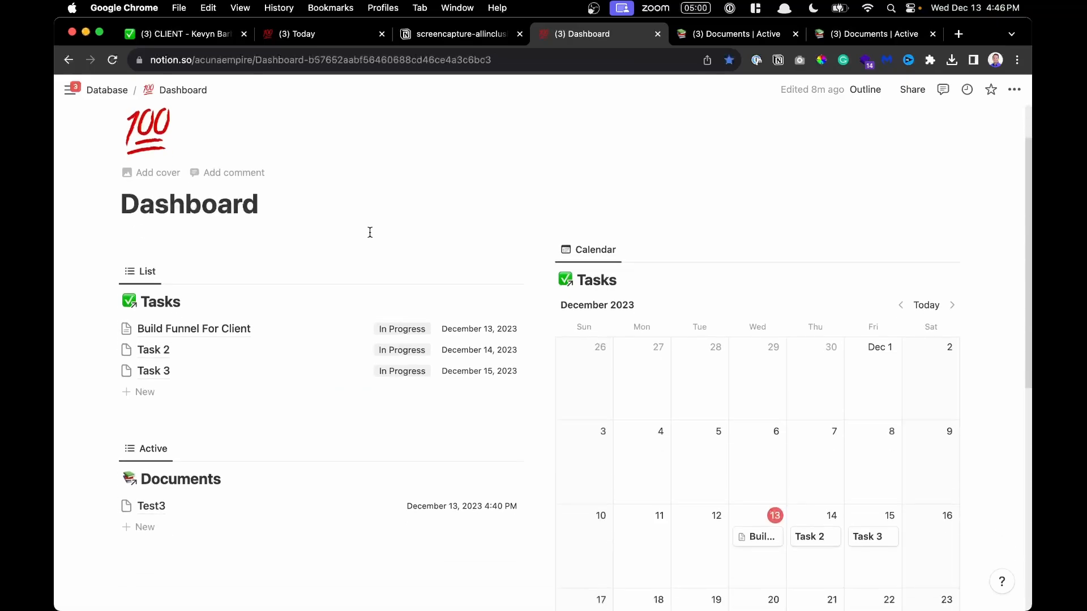
scroll(369, 235, down, 1)
scroll(369, 238, up, 3)
scroll(370, 237, left, 2)
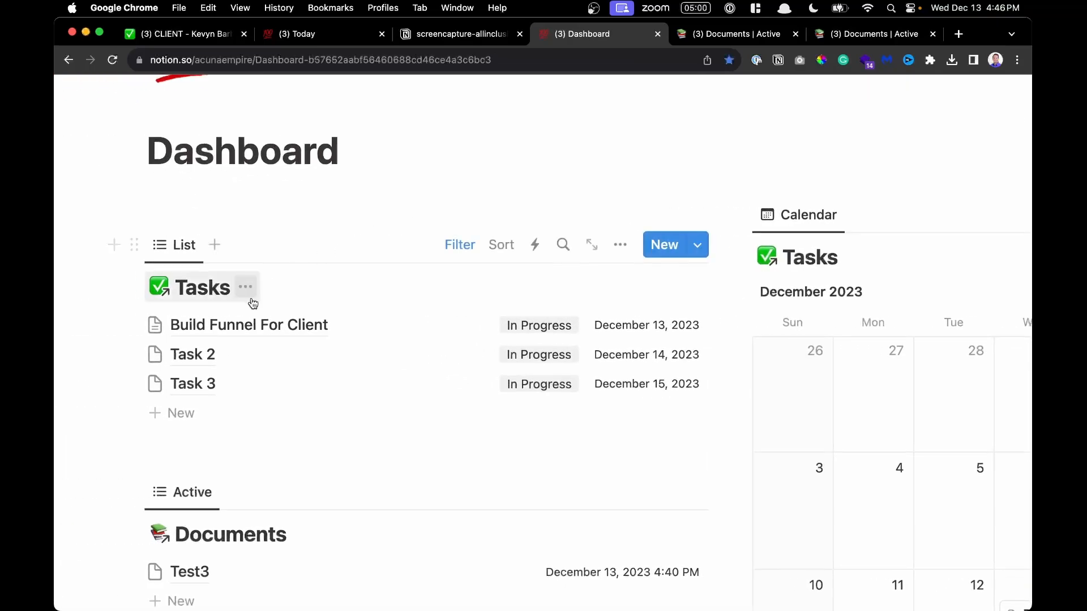
Preview the Build Funnel For Client task beside the Dashboard and review its checklist
click(247, 323)
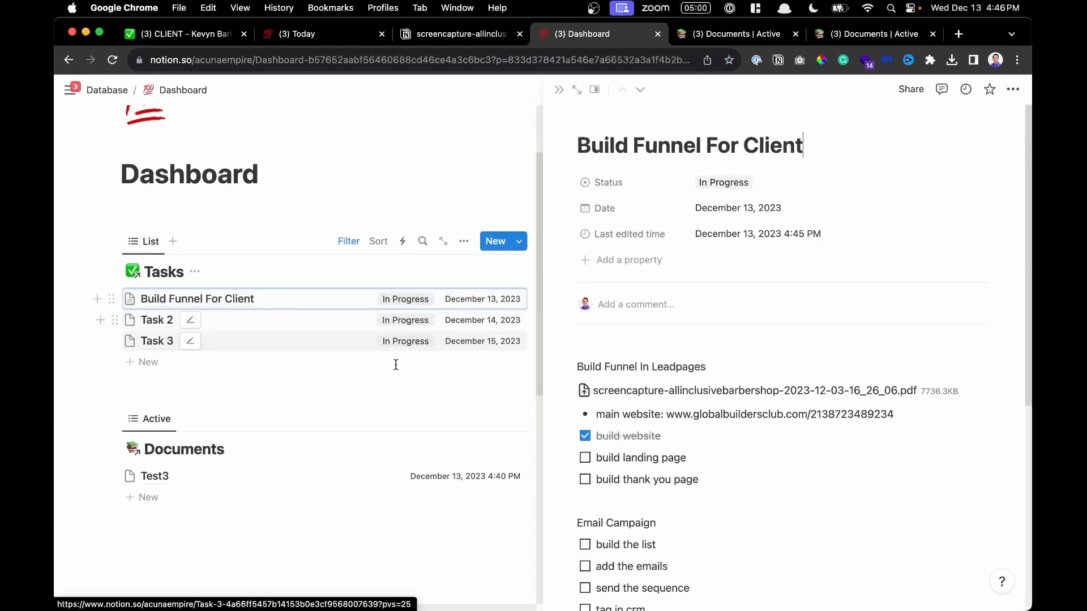
mouse_move(600, 392)
scroll(601, 392, up, 3)
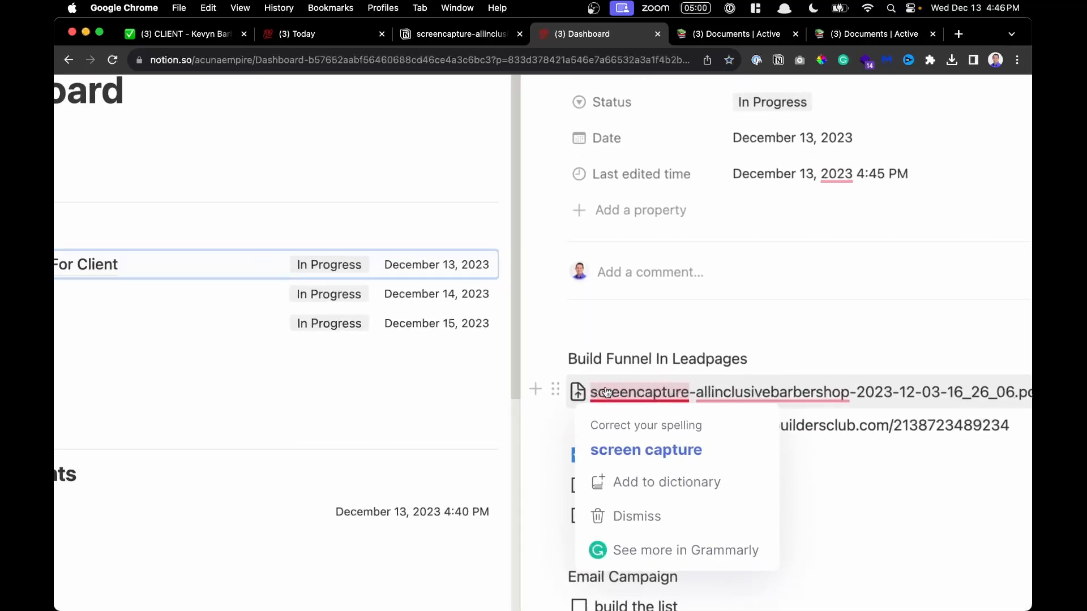
click(884, 501)
scroll(884, 500, down, 3)
scroll(884, 500, down, 3)
scroll(884, 500, up, 5)
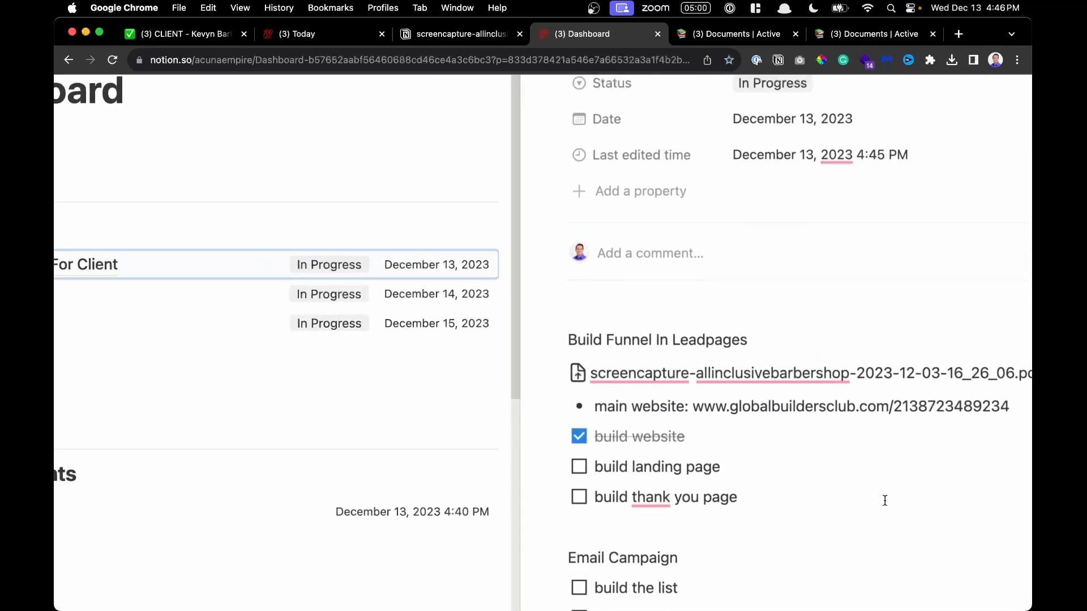
scroll(884, 500, down, 3)
Open the Test3 document from the Documents list in a side peek
click(412, 187)
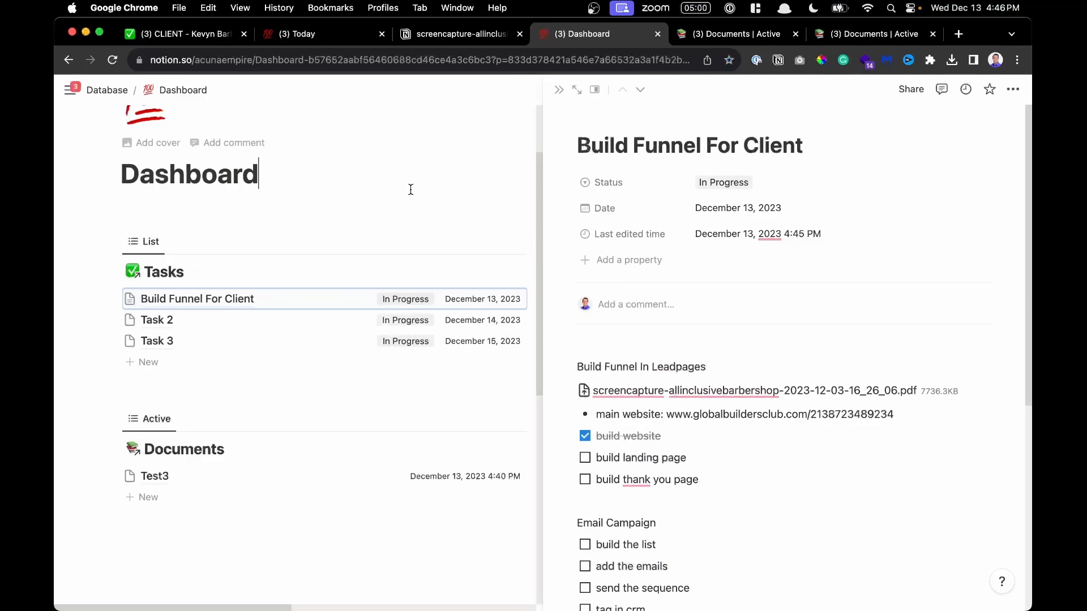
click(310, 565)
click(158, 480)
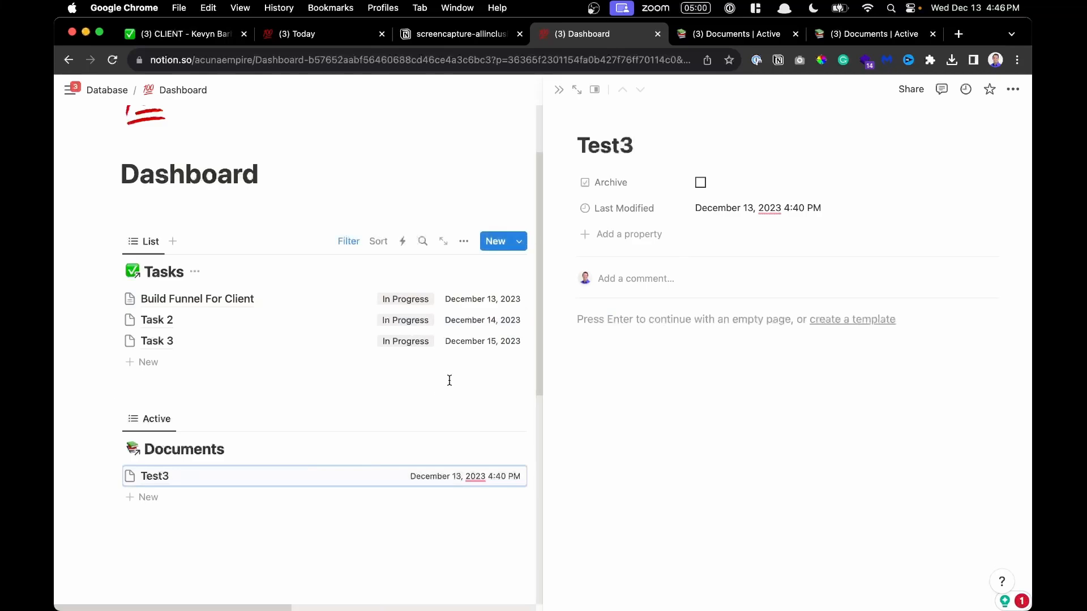
Expand Test3 to a full page, then go up through Documents to the top Database page
click(576, 89)
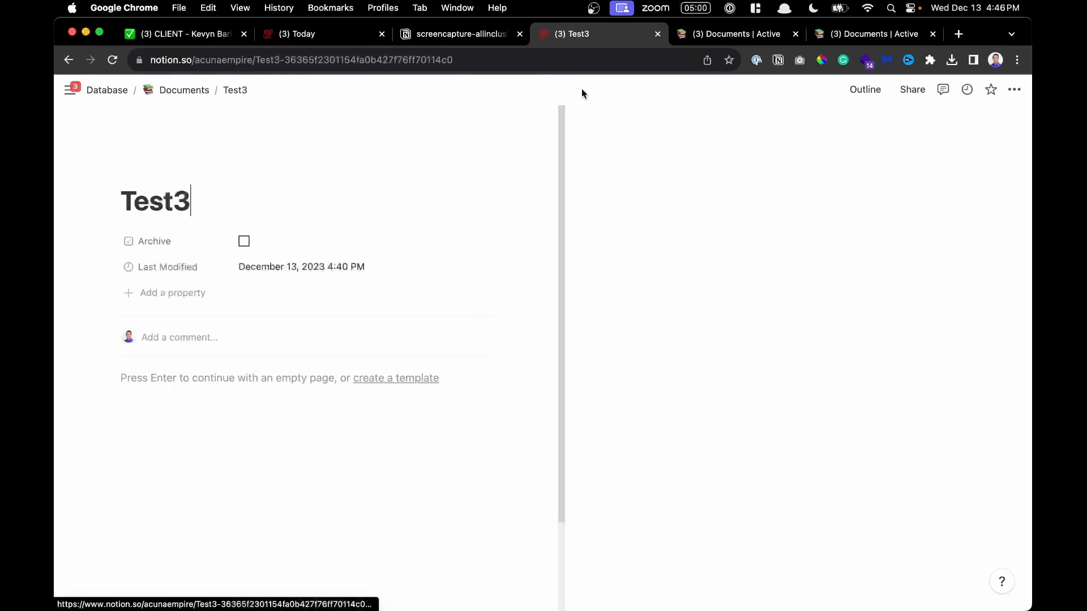
click(180, 95)
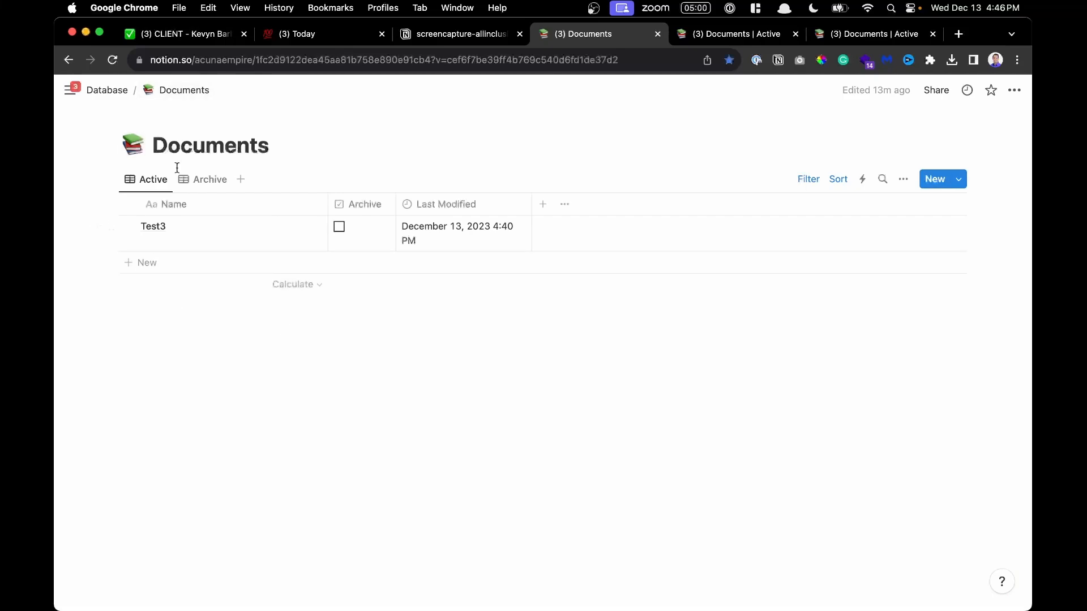
click(110, 91)
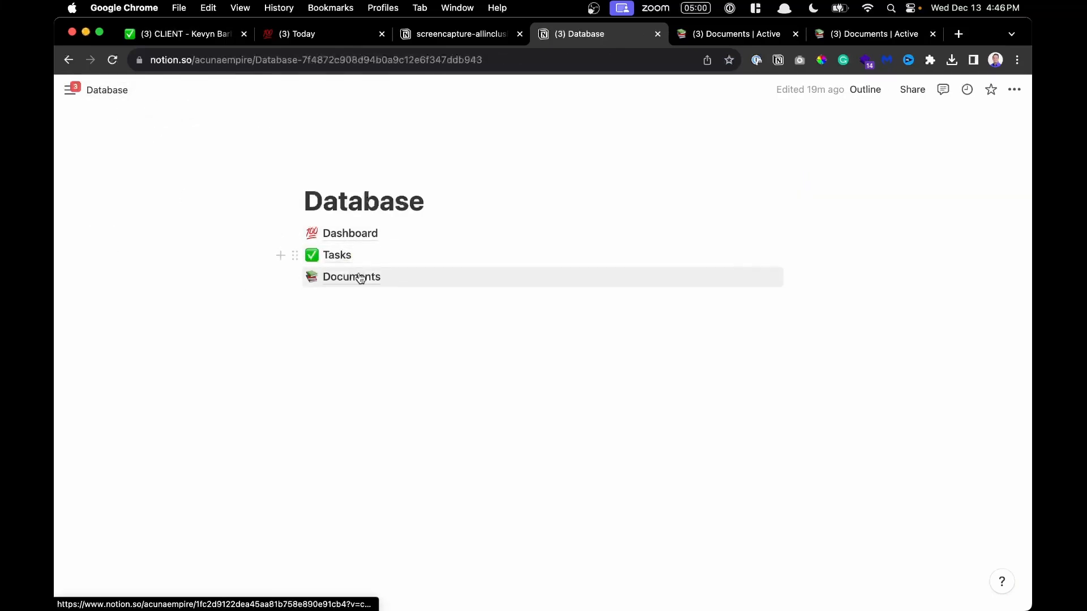
scroll(347, 269, up, 5)
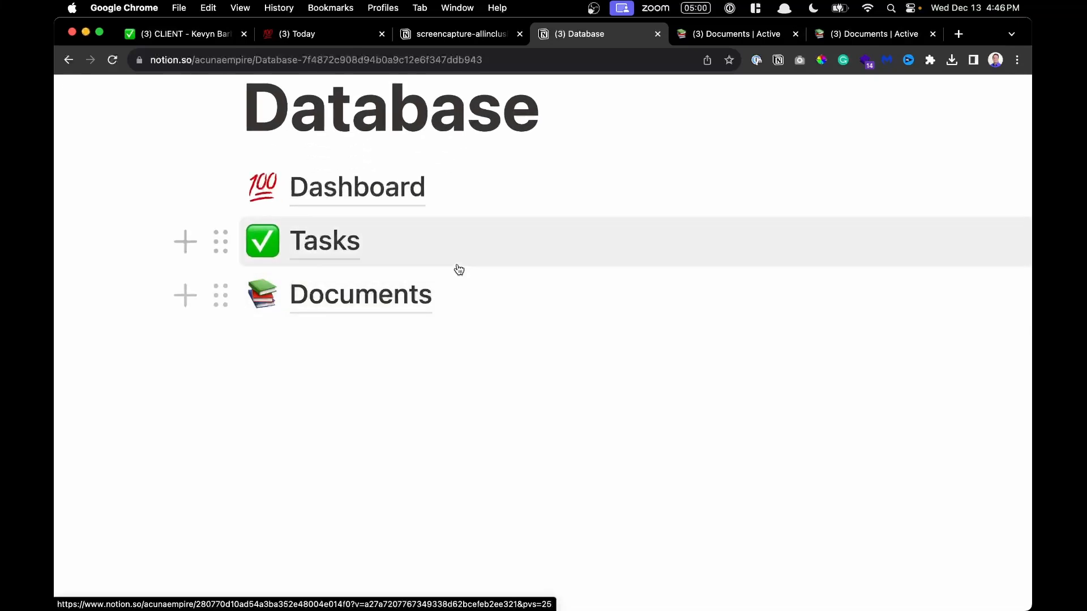
mouse_move(439, 211)
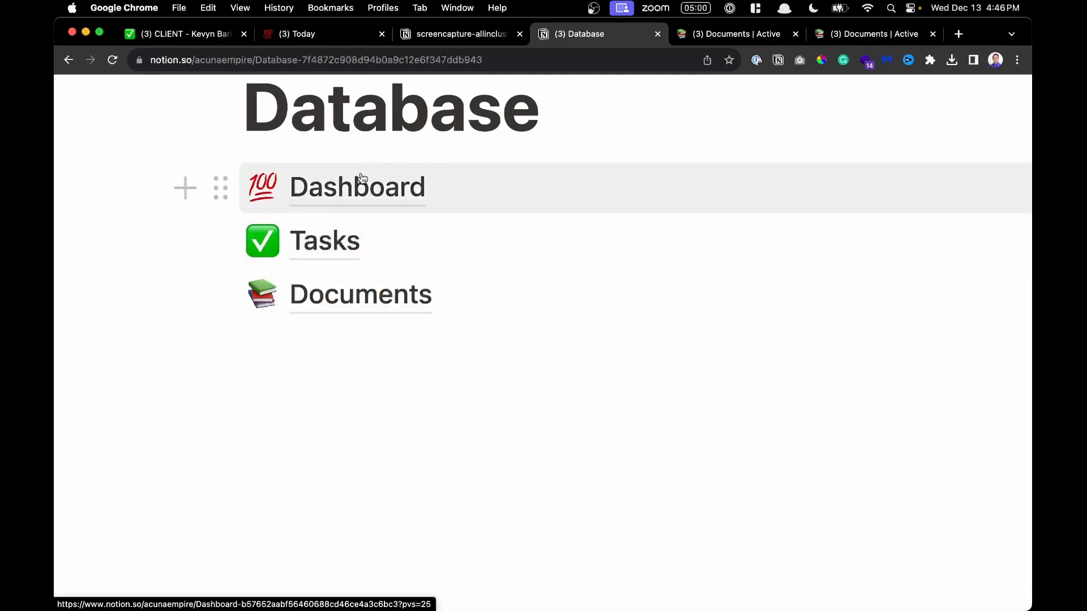
Open the Dashboard and drag Task 2 on the calendar from December 14 to December 13
click(361, 184)
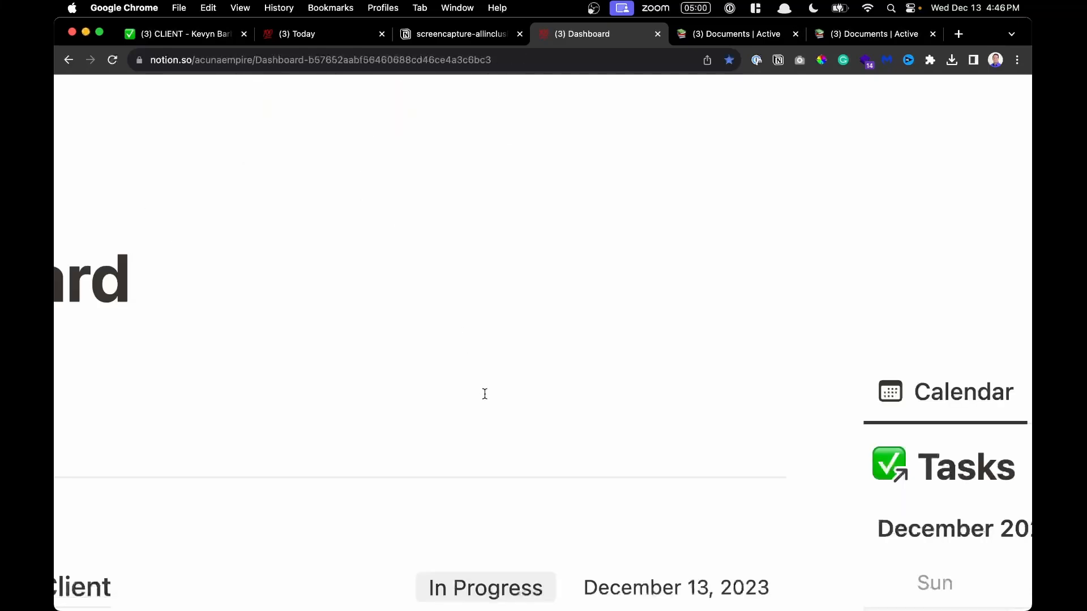
scroll(484, 394, down, 5)
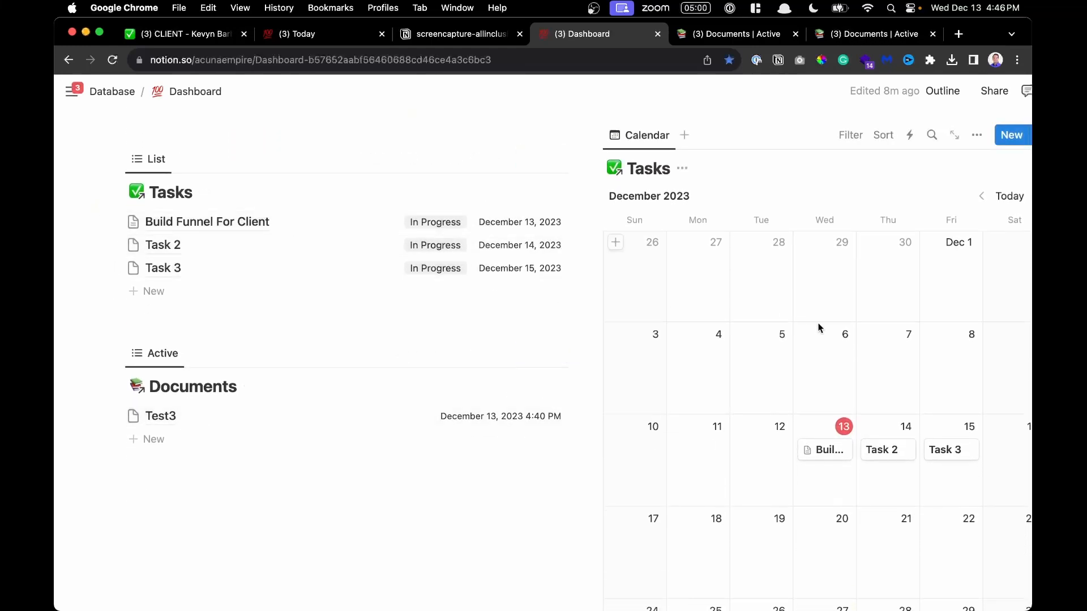
drag(897, 453, 820, 475)
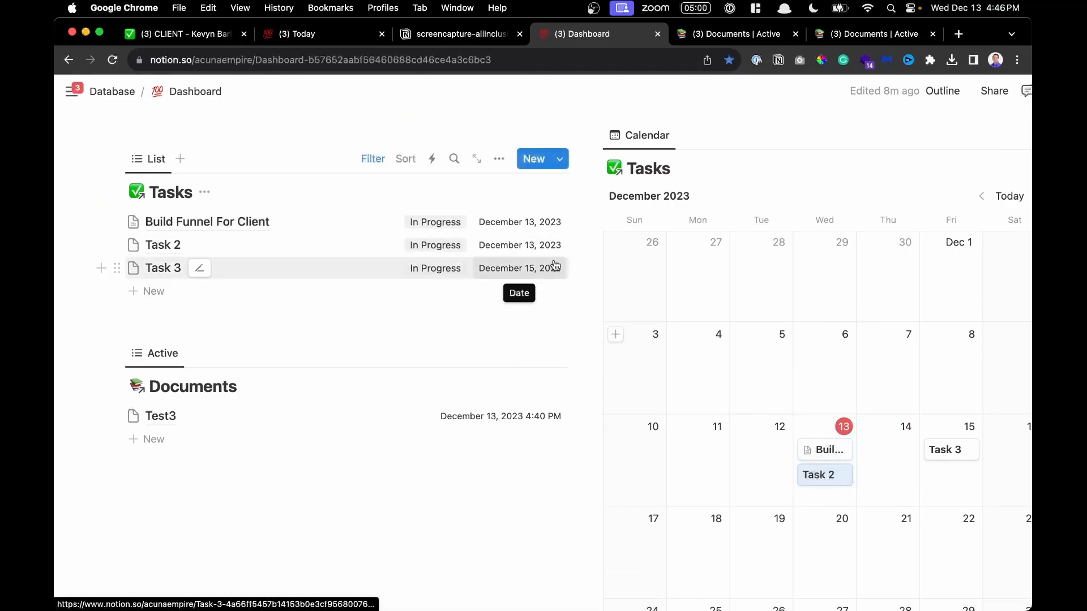
scroll(555, 266, up, 5)
scroll(555, 266, down, 5)
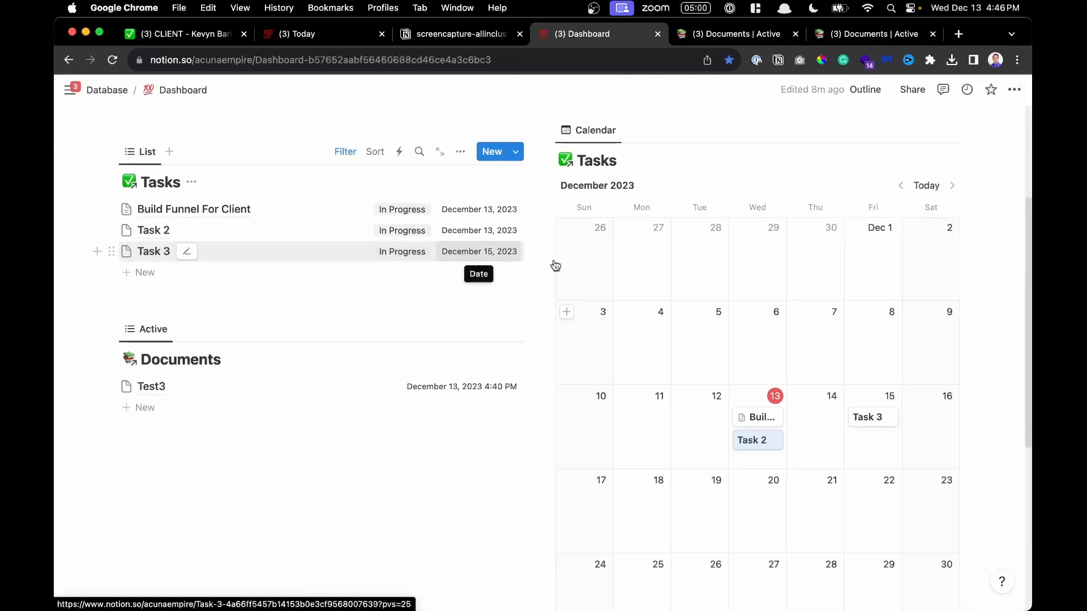
scroll(234, 213, up, 5)
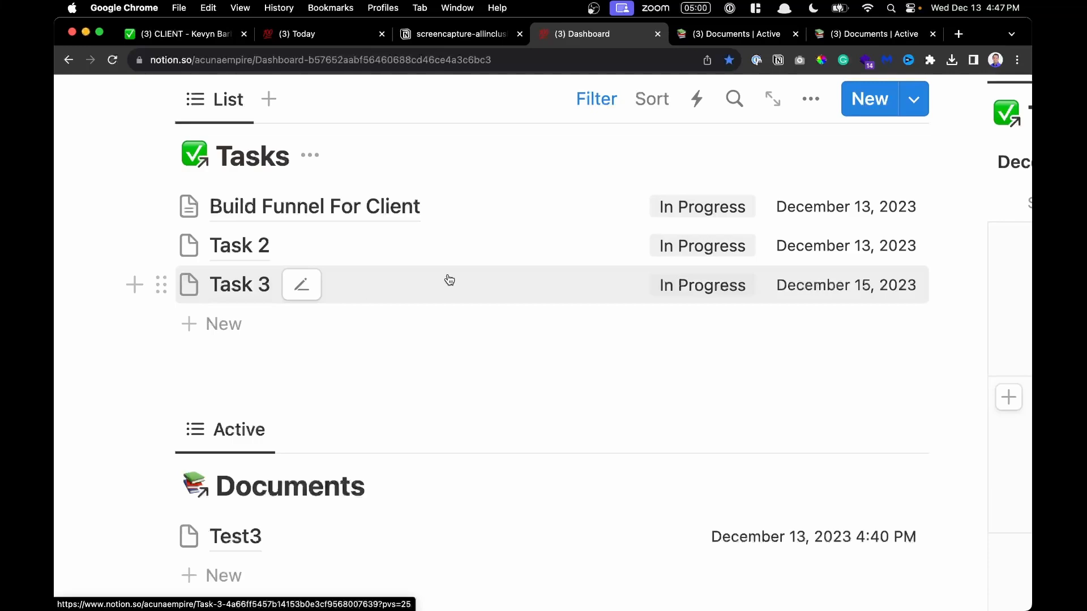
scroll(450, 280, down, 3)
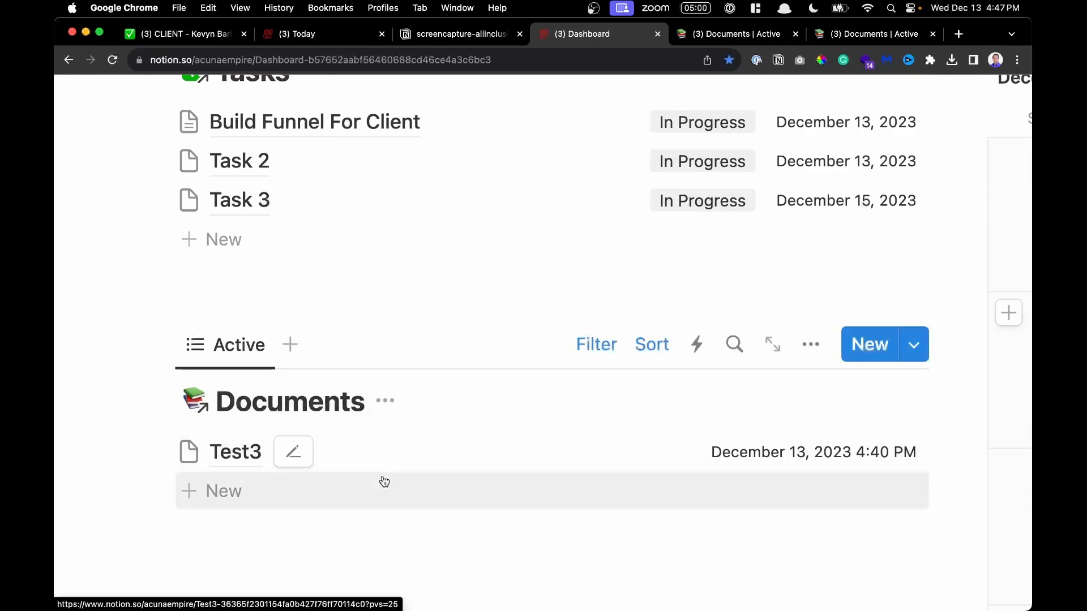
scroll(379, 477, up, 1)
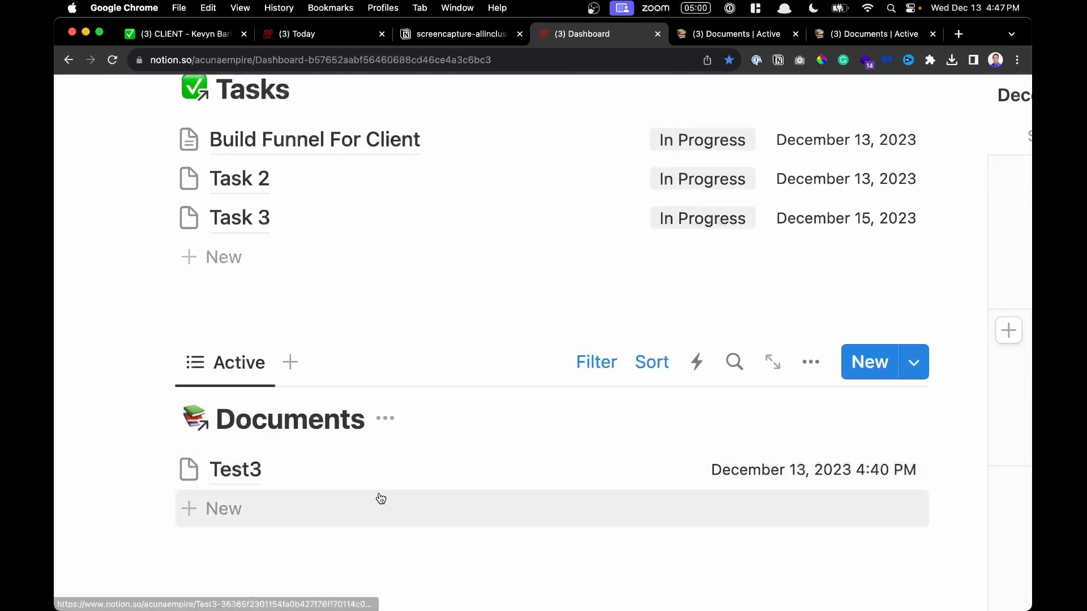
scroll(332, 503, up, 3)
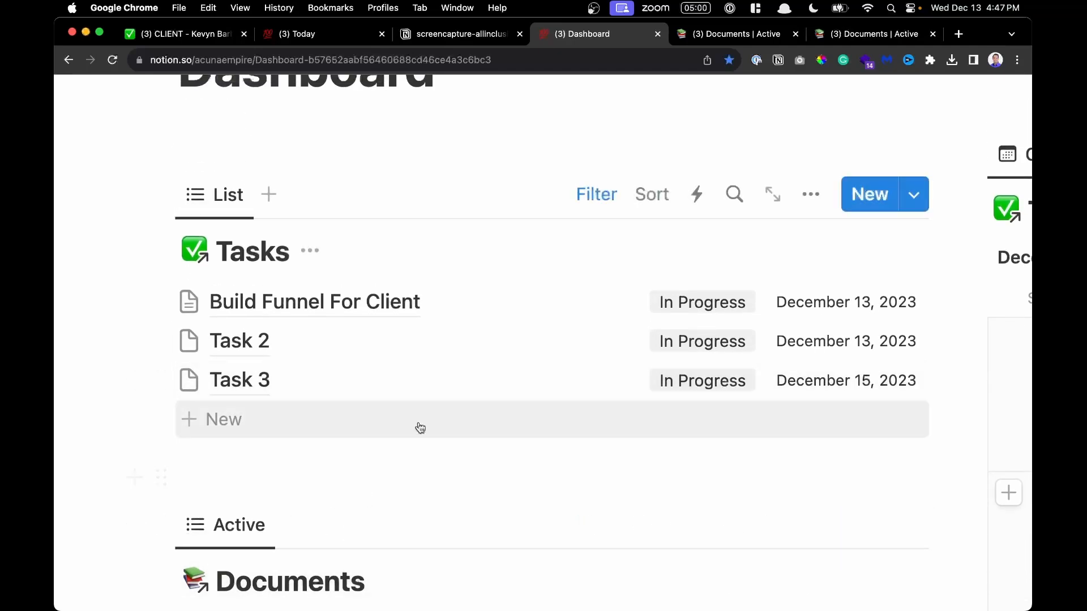
scroll(420, 427, down, 2)
scroll(419, 422, down, 3)
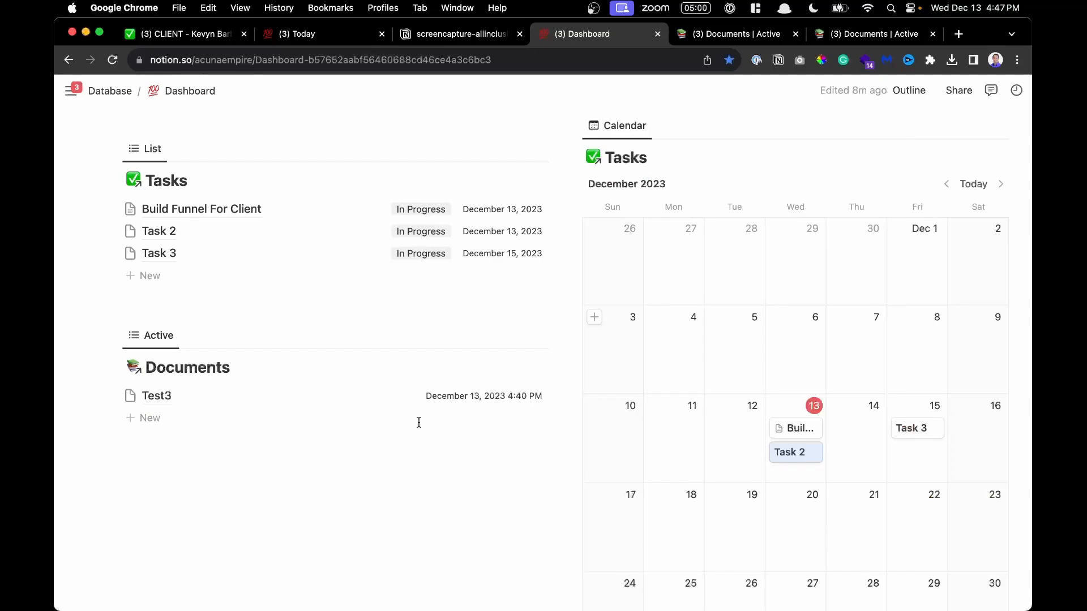
scroll(419, 423, up, 2)
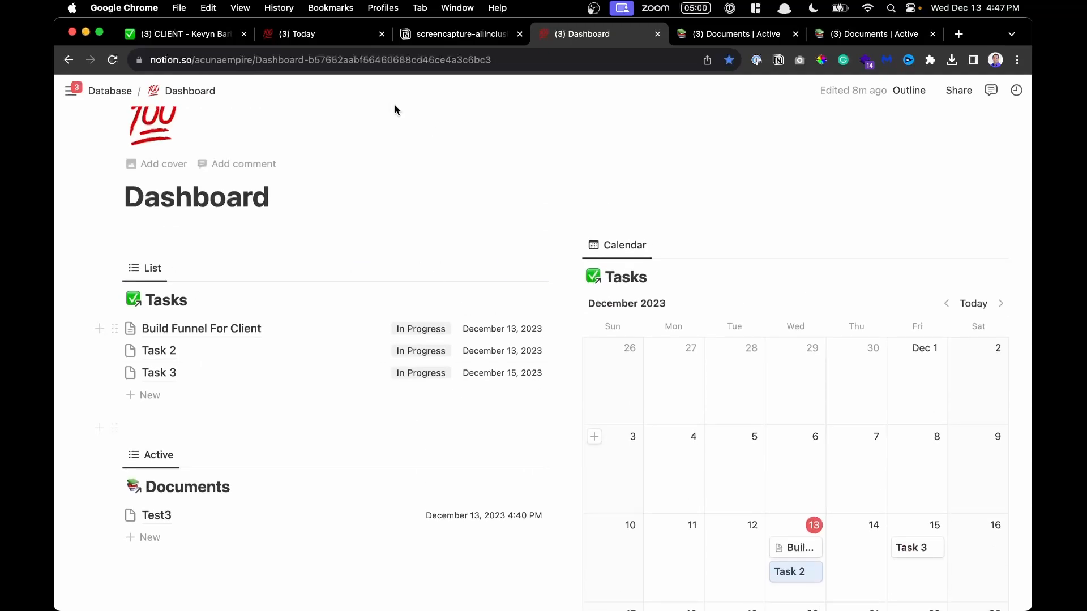
click(323, 34)
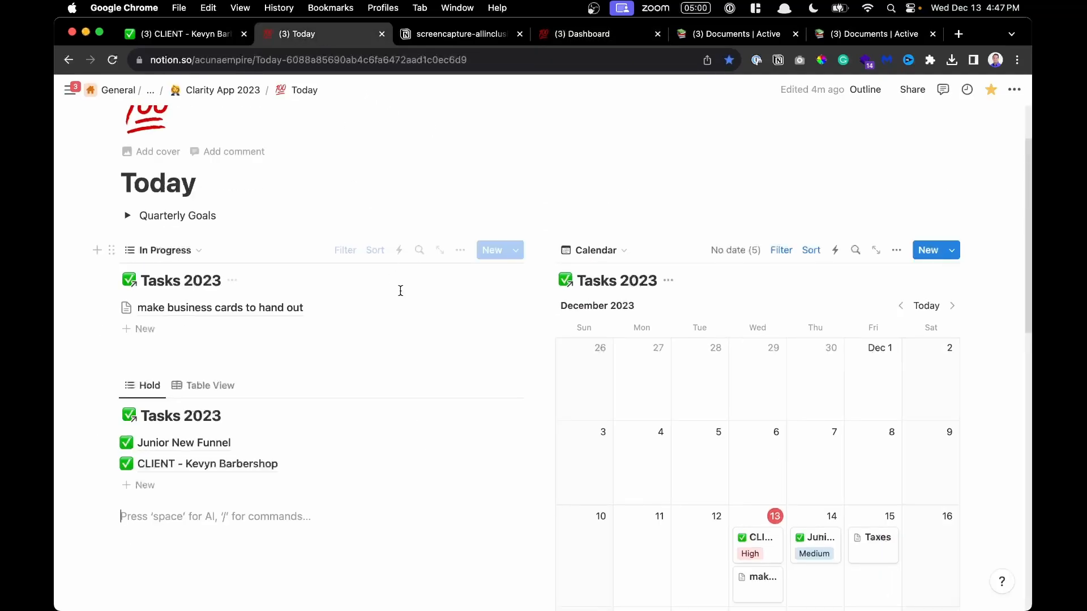
click(444, 35)
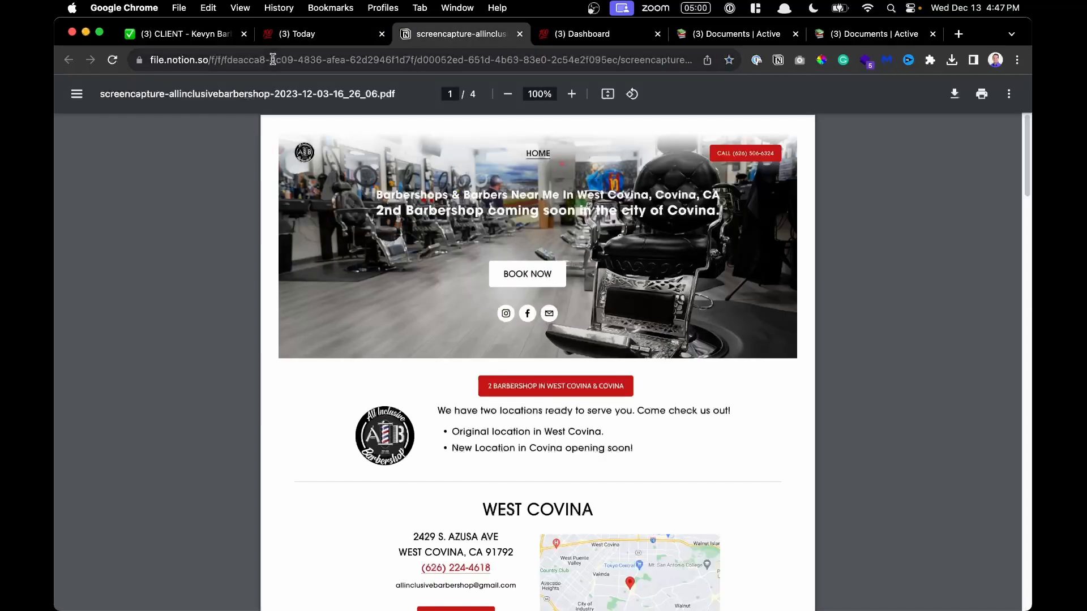
click(292, 35)
click(213, 34)
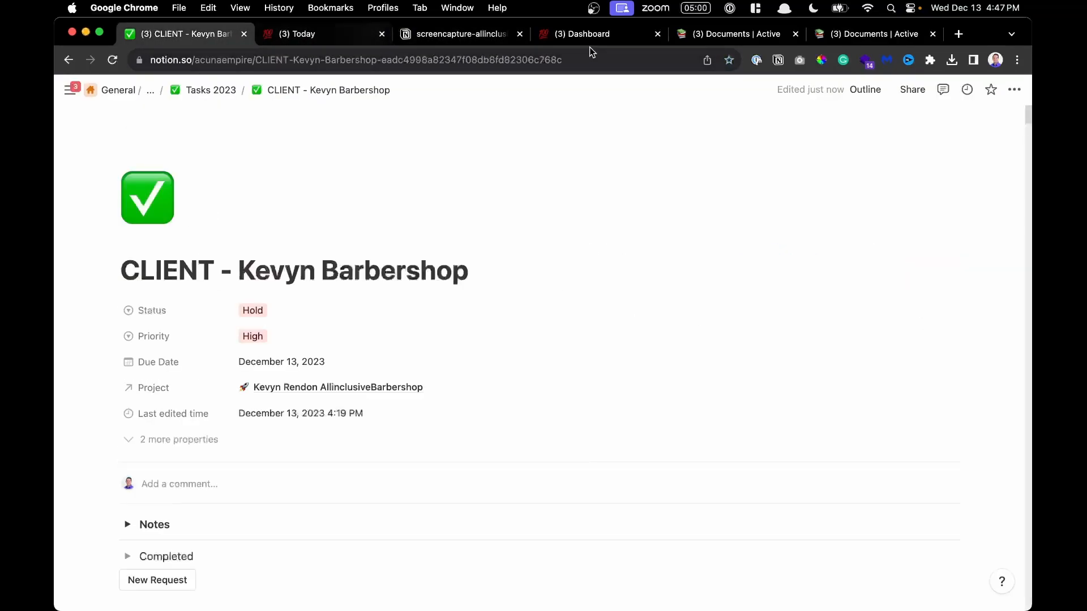
click(591, 32)
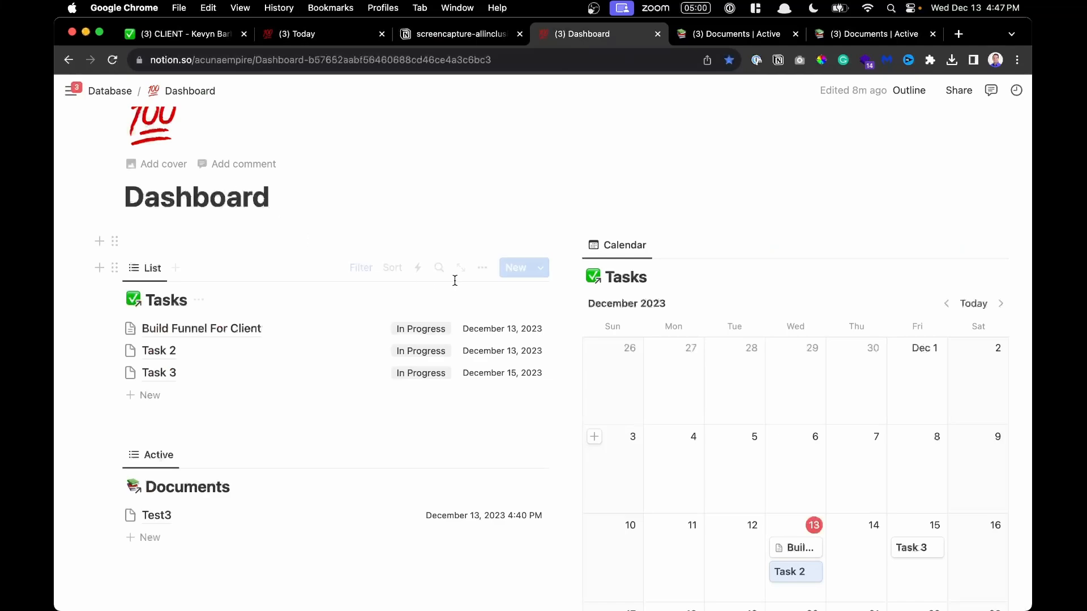
scroll(454, 283, down, 3)
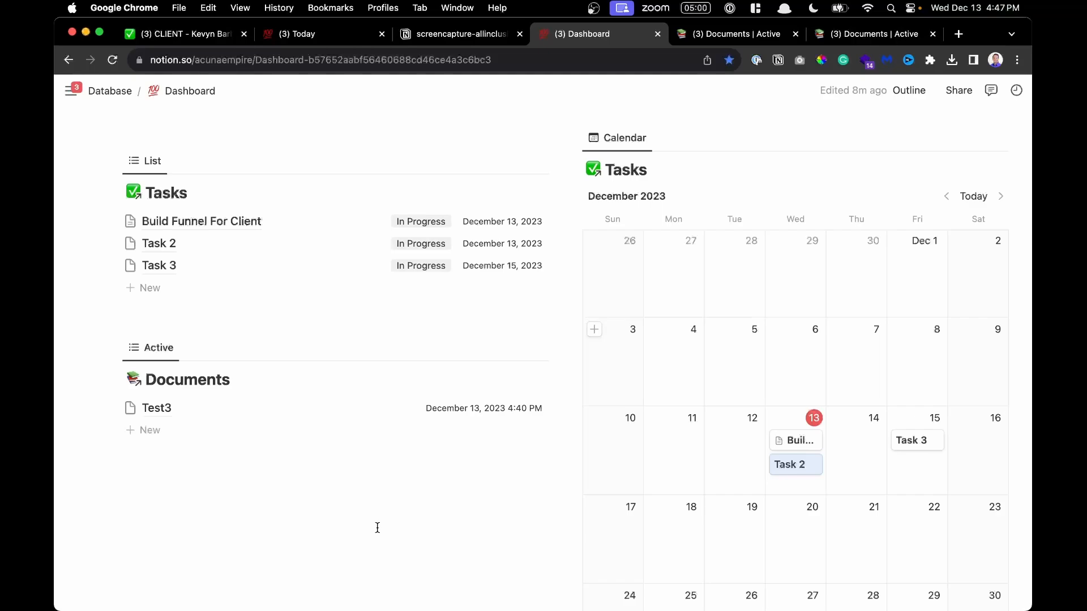
Show the renamed Productivity App page with its Dashboard, Tasks and Documents links
mouse_move(56, 369)
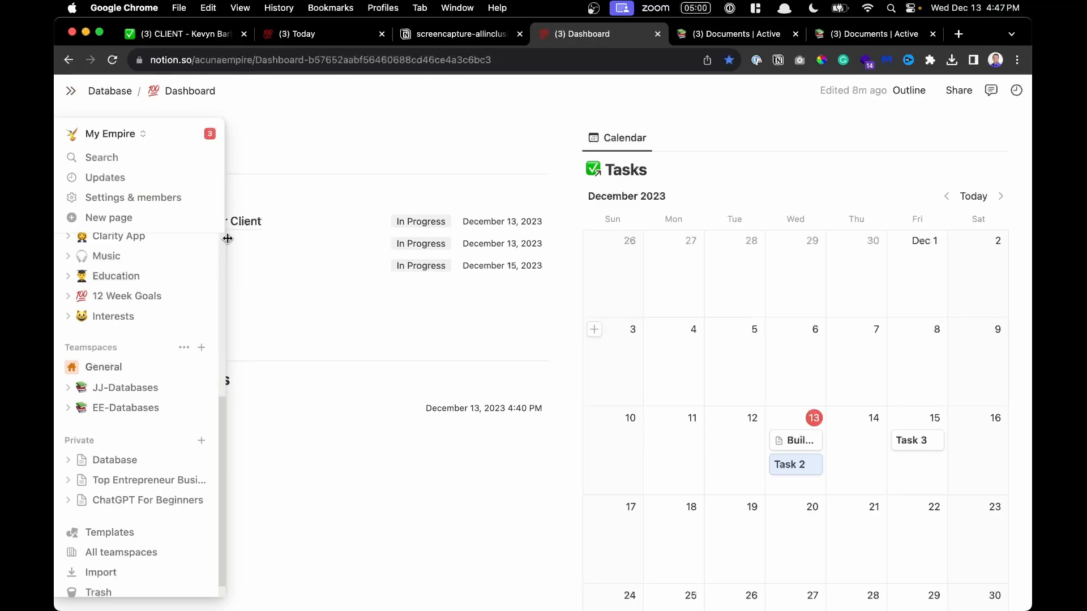
scroll(271, 231, up, 3)
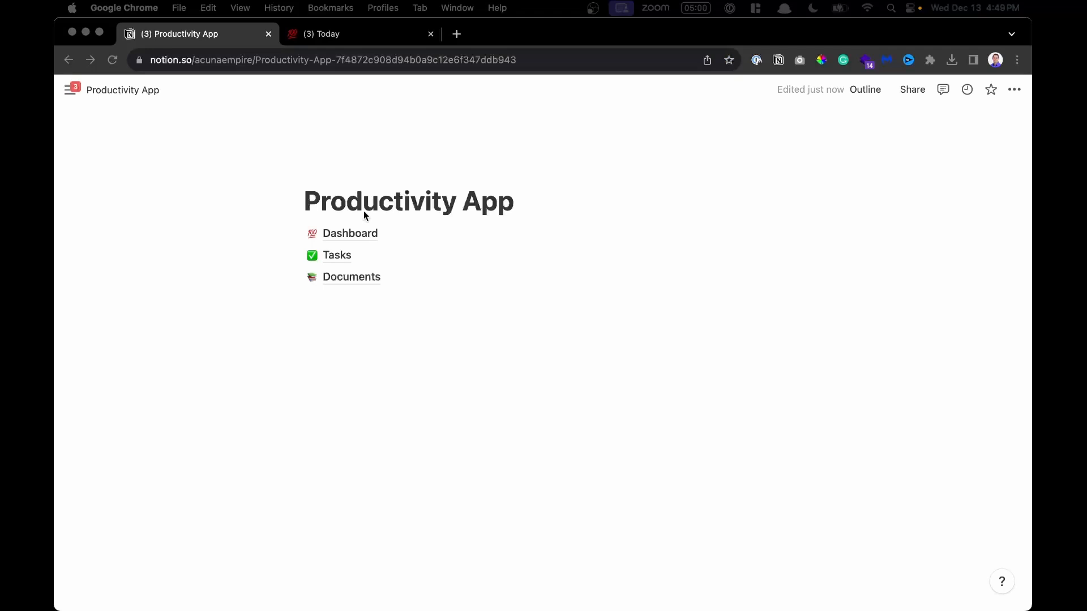
click(375, 314)
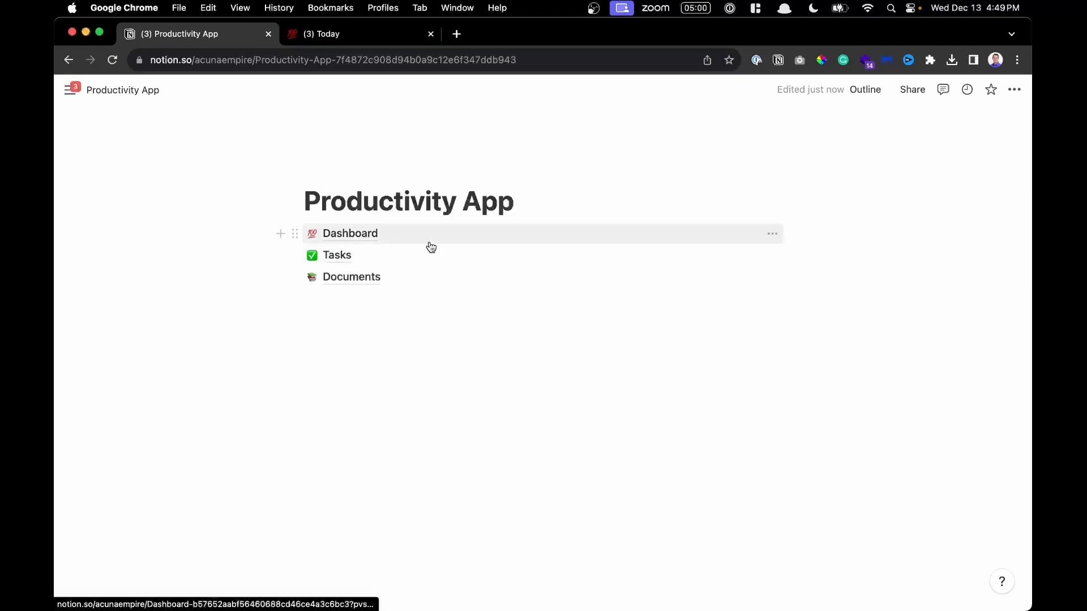
scroll(430, 245, up, 5)
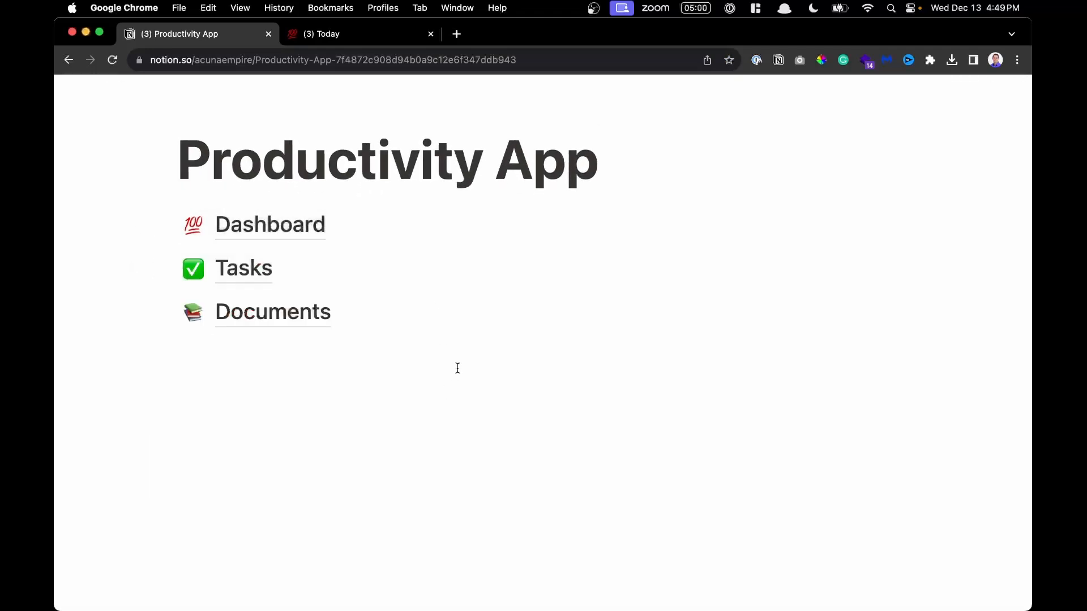